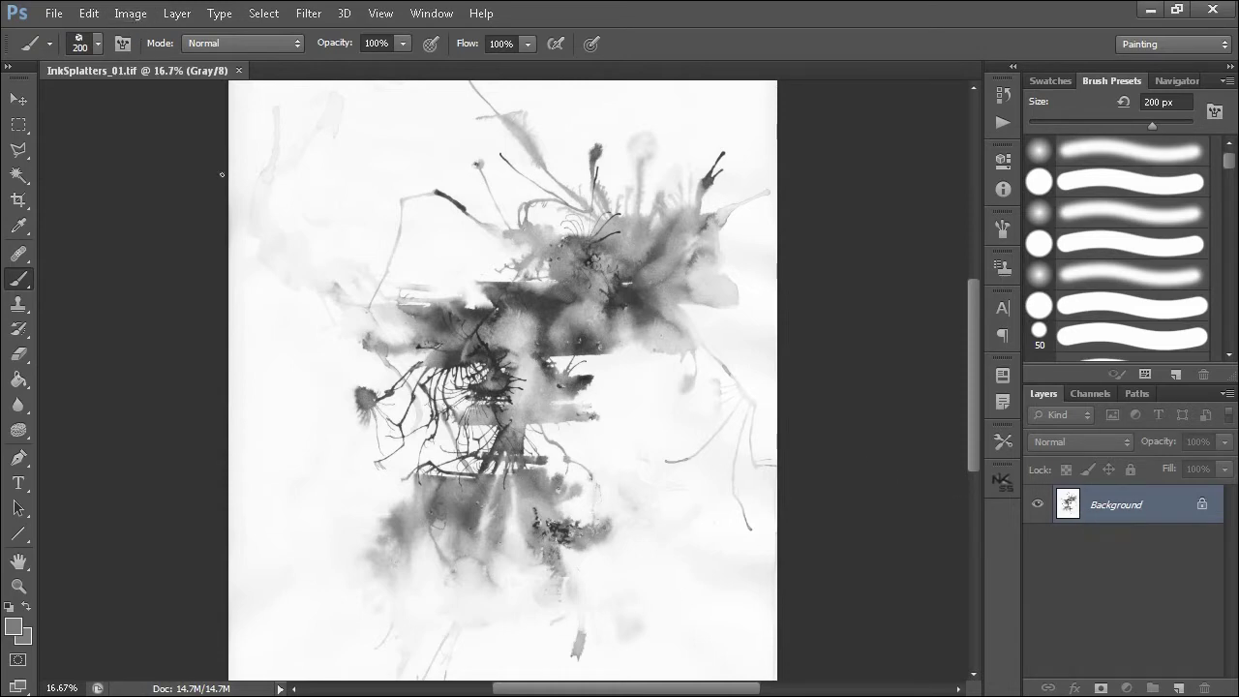
Step: Check the pixel dimensions, document size and resolution of the scanned ink splatter image without changing them
click(129, 14)
click(194, 135)
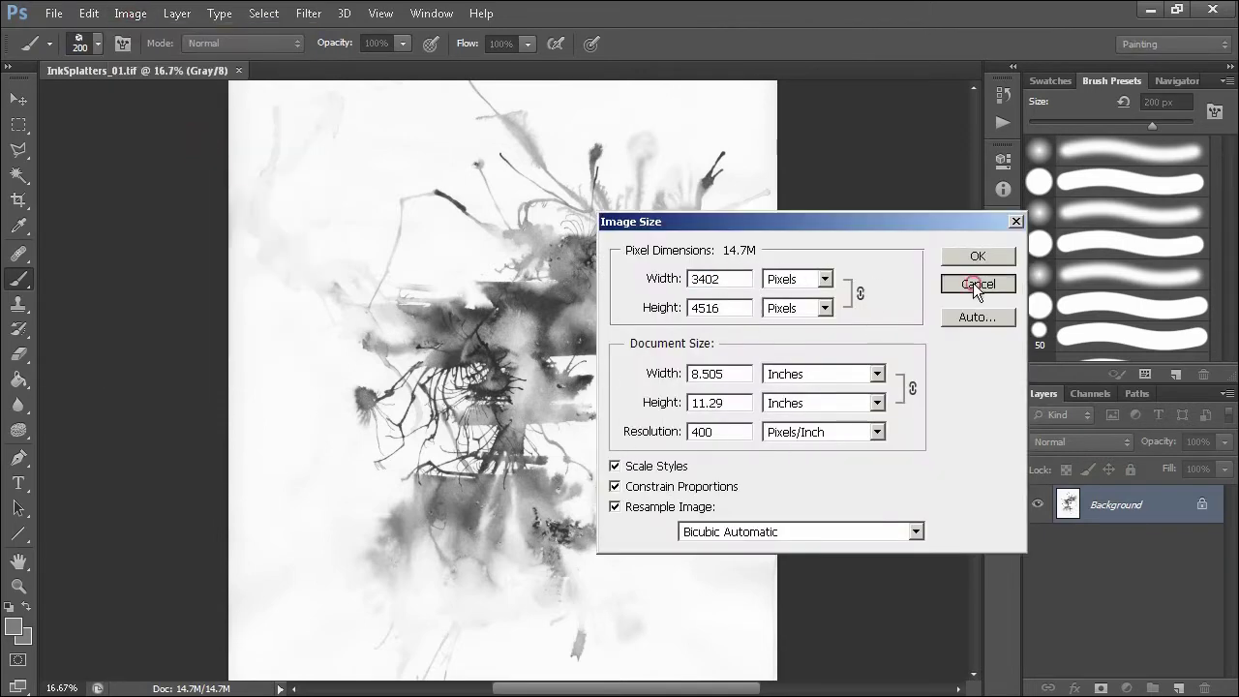
click(977, 282)
Step: Copy a square selection from the centre of the ink splatter and paste it into a new document of matching size
key(m)
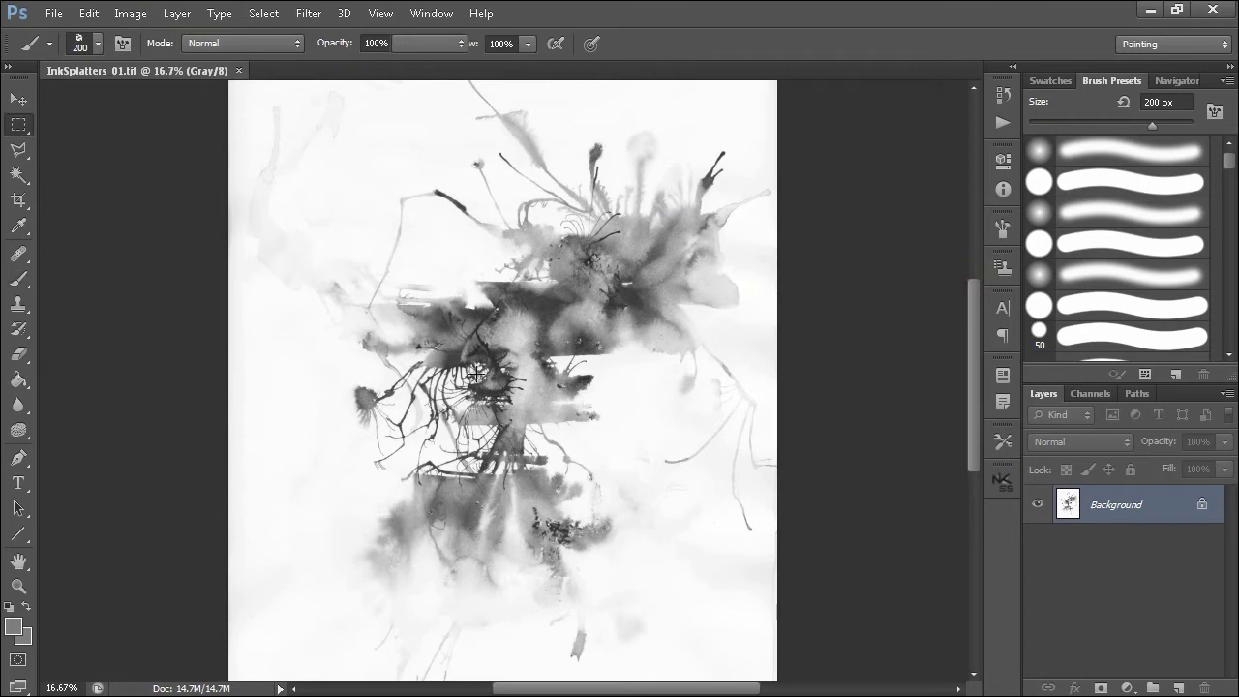
mouse_move(401, 263)
mouse_down()
mouse_move(602, 467)
mouse_move(603, 493)
mouse_move(597, 460)
mouse_up()
key(ctrl+c)
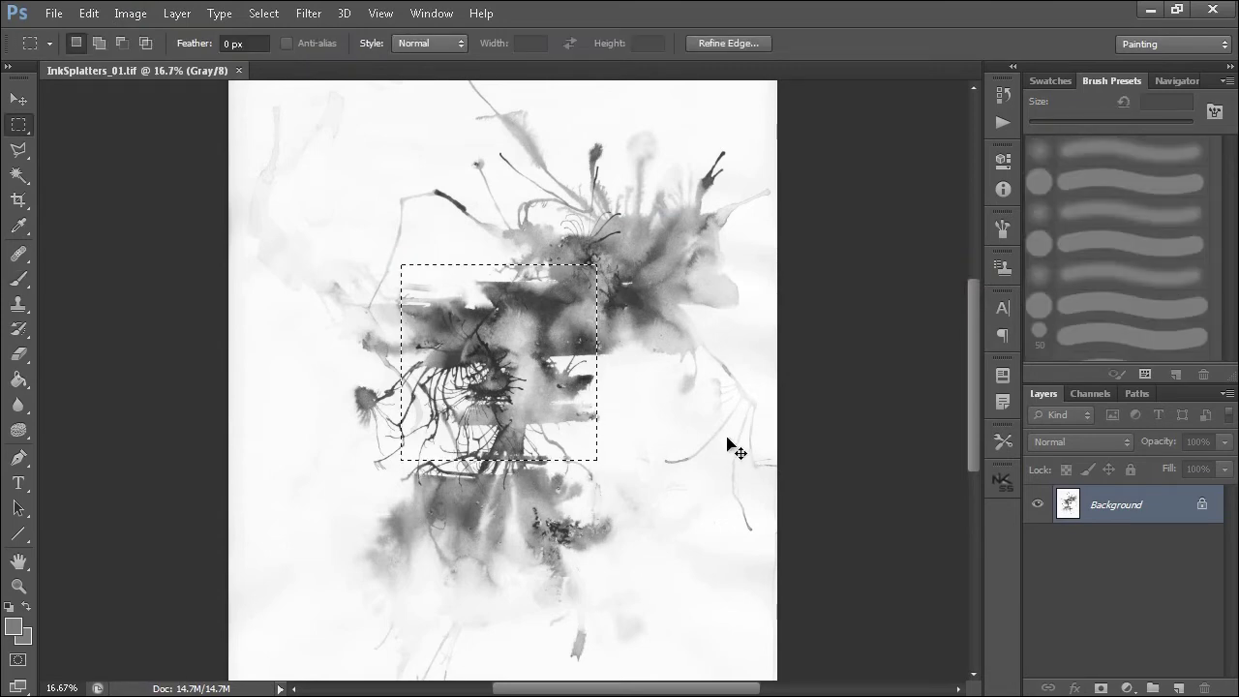
key(ctrl+n)
key(Return)
key(ctrl+v)
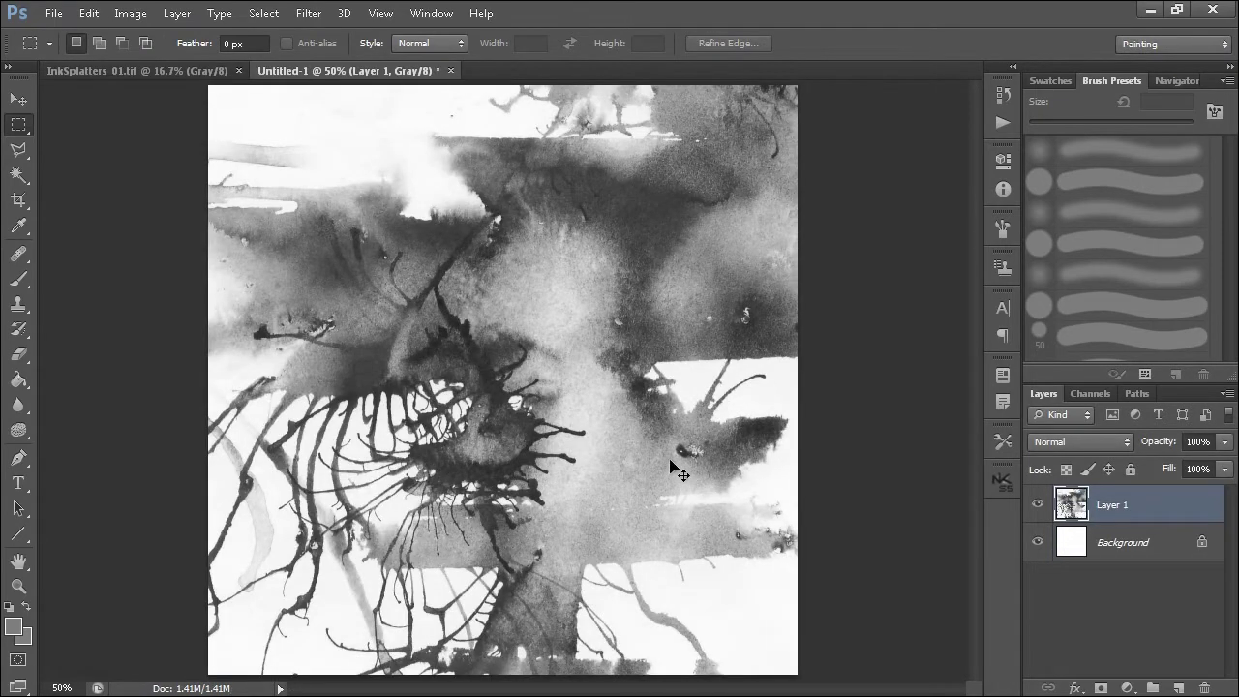
Step: Add an empty layer above the pasted ink texture and activate the Brush tool
key(ctrl+minus)
key(ctrl+plus)
click(1178, 687)
key(ctrl+minus)
key(b)
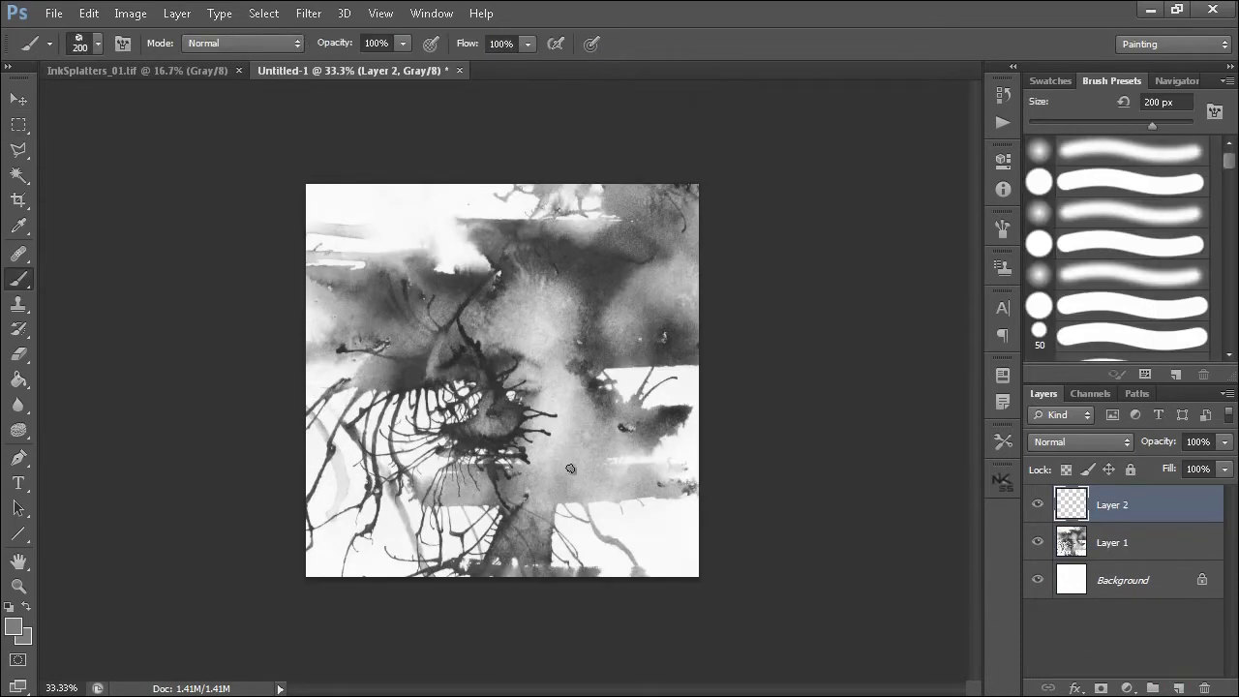
Step: Undo the test stroke, choose a soft round brush at 600 px and sample the paper white as its colour
click(658, 532)
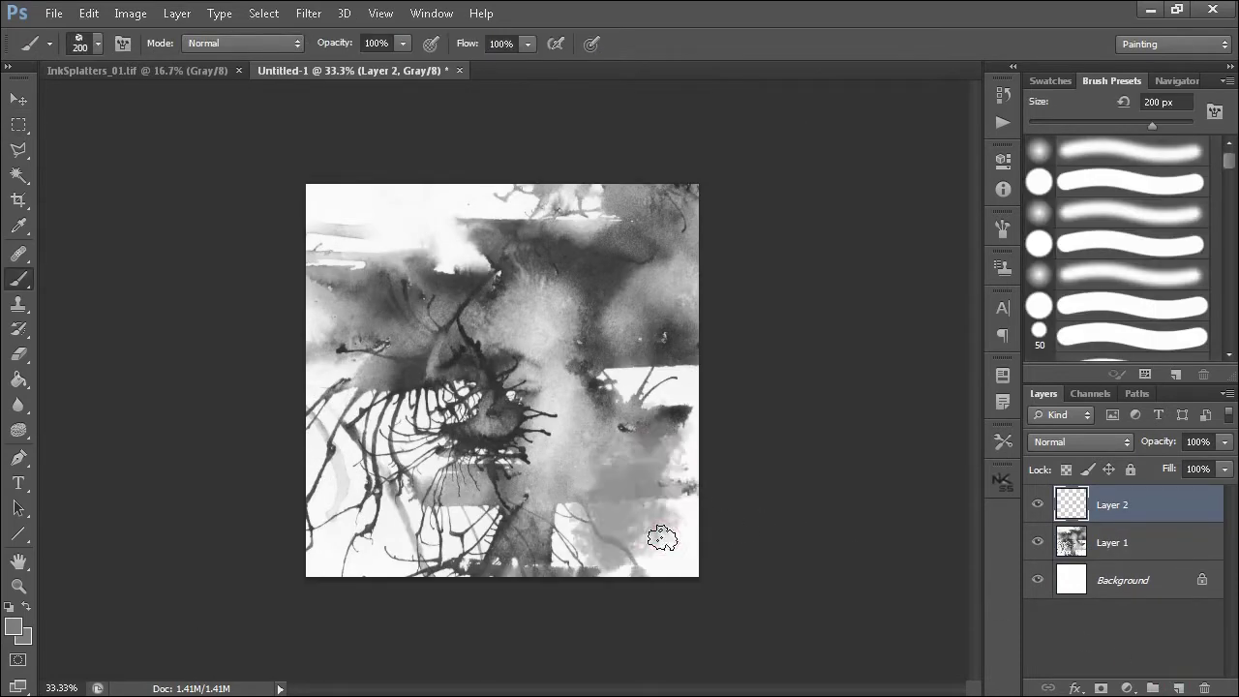
key(ctrl+z)
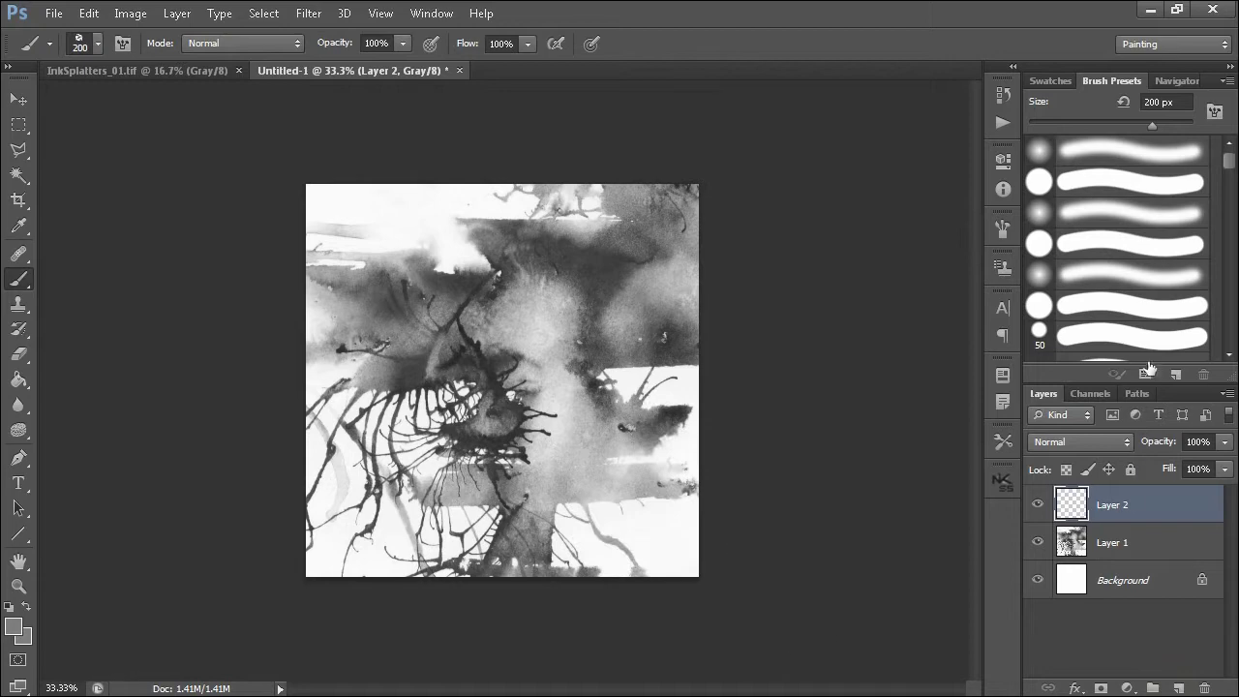
click(1106, 271)
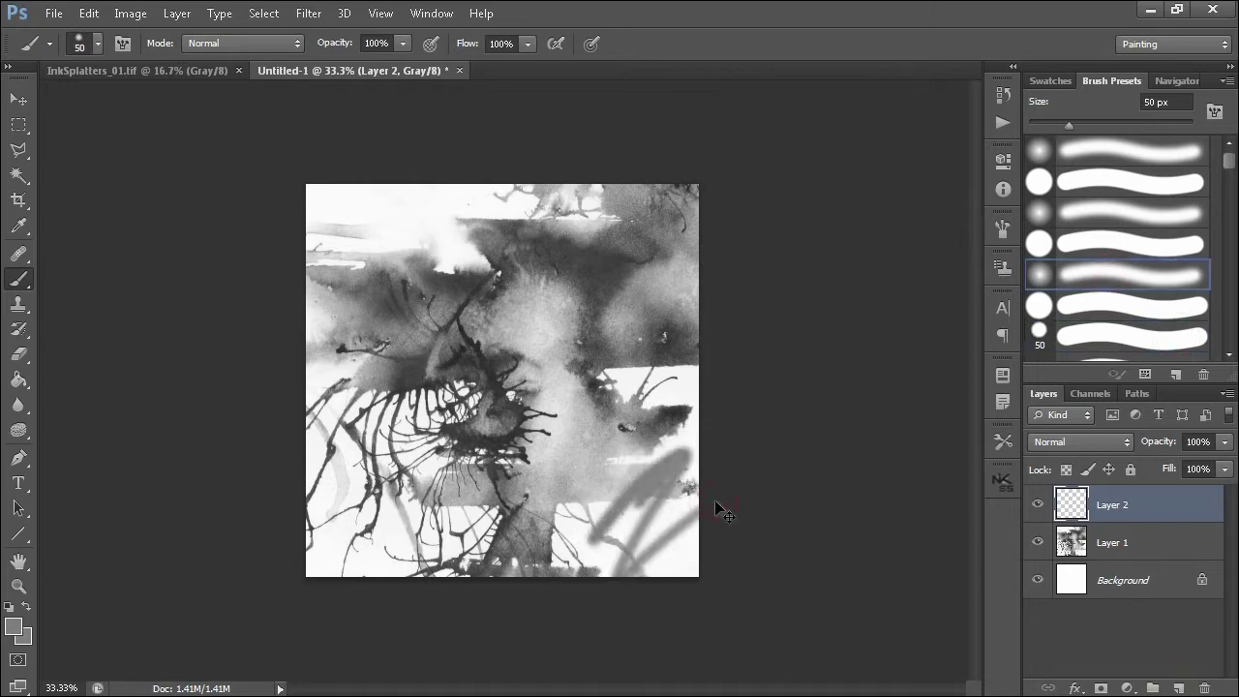
alt+click(673, 534)
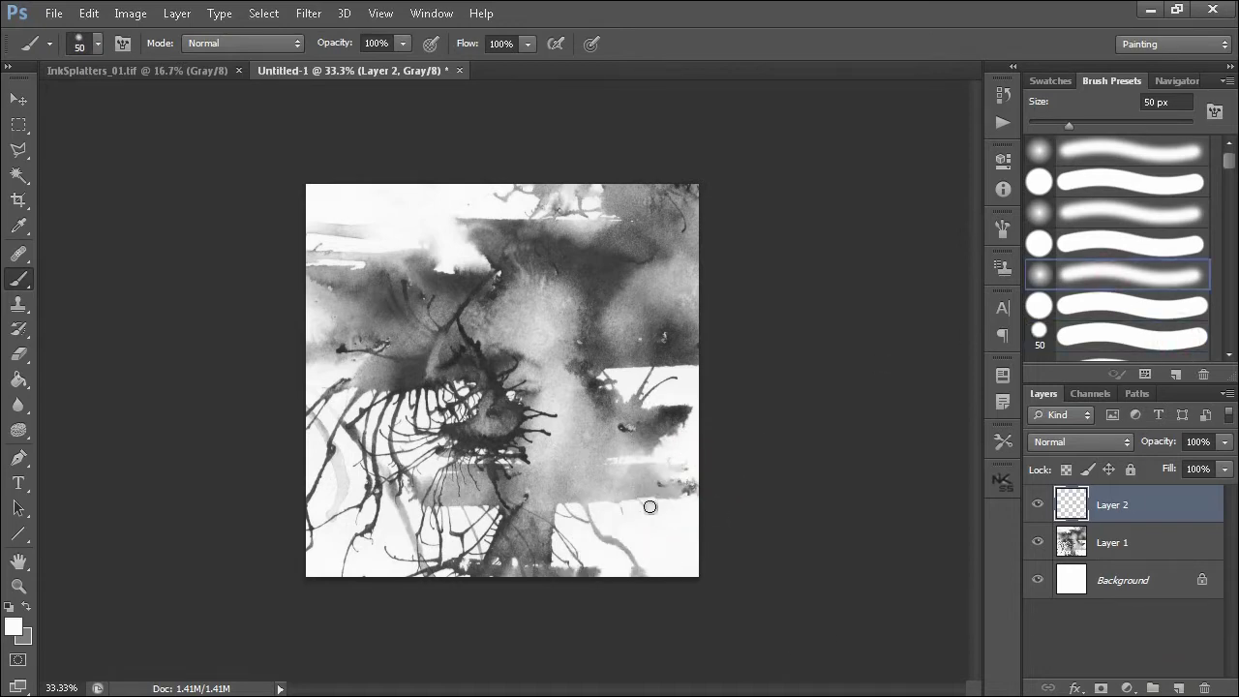
key(bracketright)
key(bracketright)
key(bracketright)
key(bracketright)
key(bracketright)
key(bracketright)
key(bracketright)
key(bracketright)
key(bracketright)
key(bracketright)
key(bracketright)
key(bracketright)
key(bracketright)
key(bracketright)
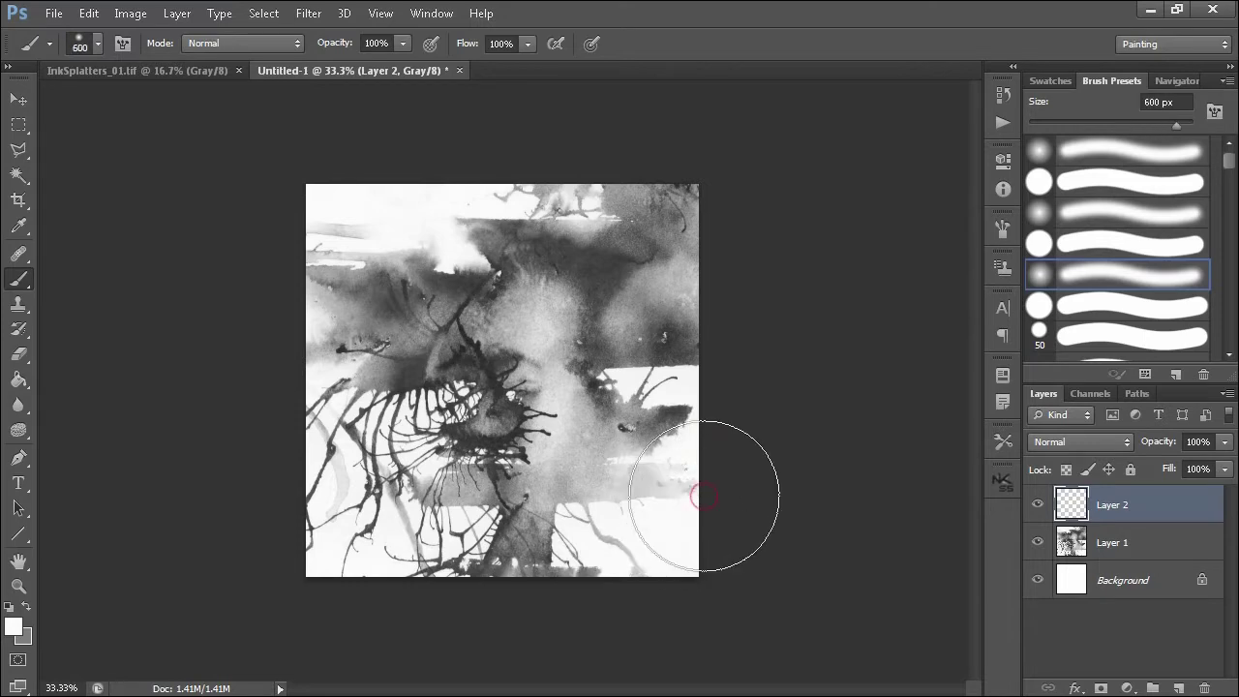
Step: Paint soft white over the ink along all four canvas edges, reducing the brush to 250 px for the upper edge
mouse_move(703, 496)
mouse_down()
mouse_move(634, 576)
mouse_move(494, 600)
mouse_move(515, 598)
mouse_move(504, 569)
mouse_move(552, 575)
mouse_move(359, 587)
mouse_move(296, 497)
mouse_move(293, 377)
mouse_up()
key(bracketleft)
key(bracketleft)
key(bracketleft)
key(bracketleft)
mouse_move(284, 202)
mouse_down()
mouse_move(480, 179)
mouse_move(393, 183)
mouse_move(525, 159)
mouse_move(507, 158)
mouse_move(669, 152)
mouse_move(704, 179)
mouse_move(703, 218)
mouse_up()
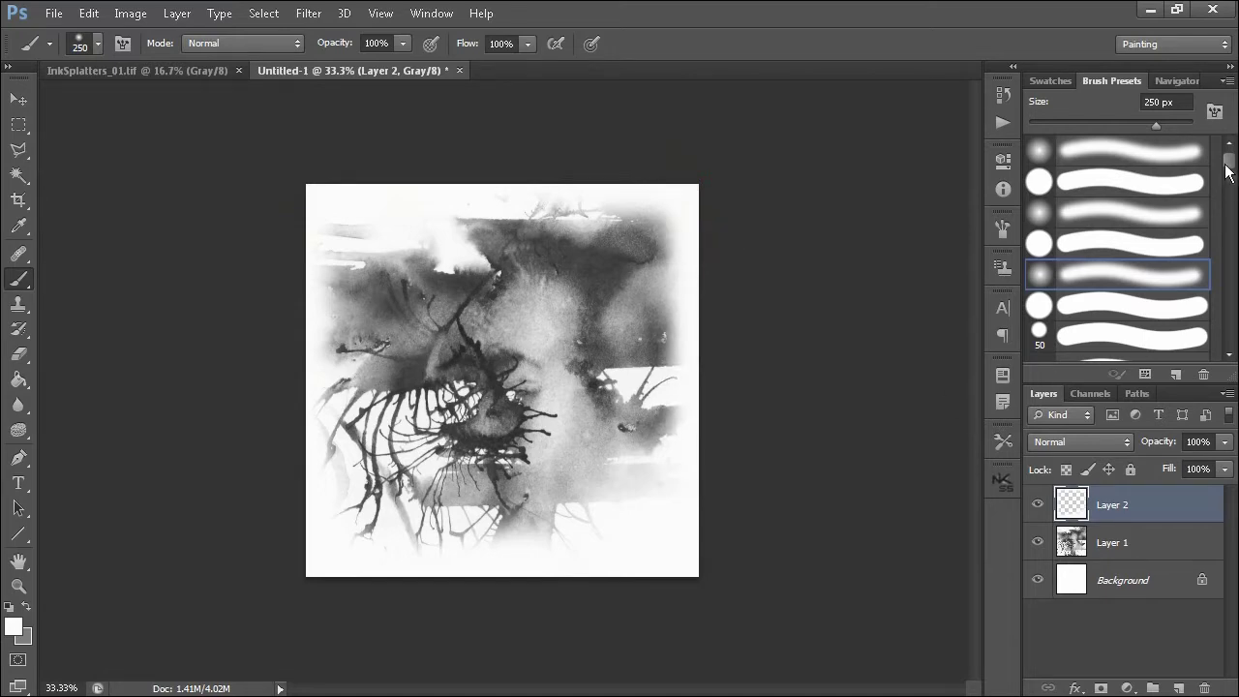
mouse_move(1226, 171)
mouse_down()
mouse_move(1226, 216)
mouse_move(1235, 168)
mouse_up()
click(1089, 313)
drag(588, 430, 575, 522)
key(ctrl+z)
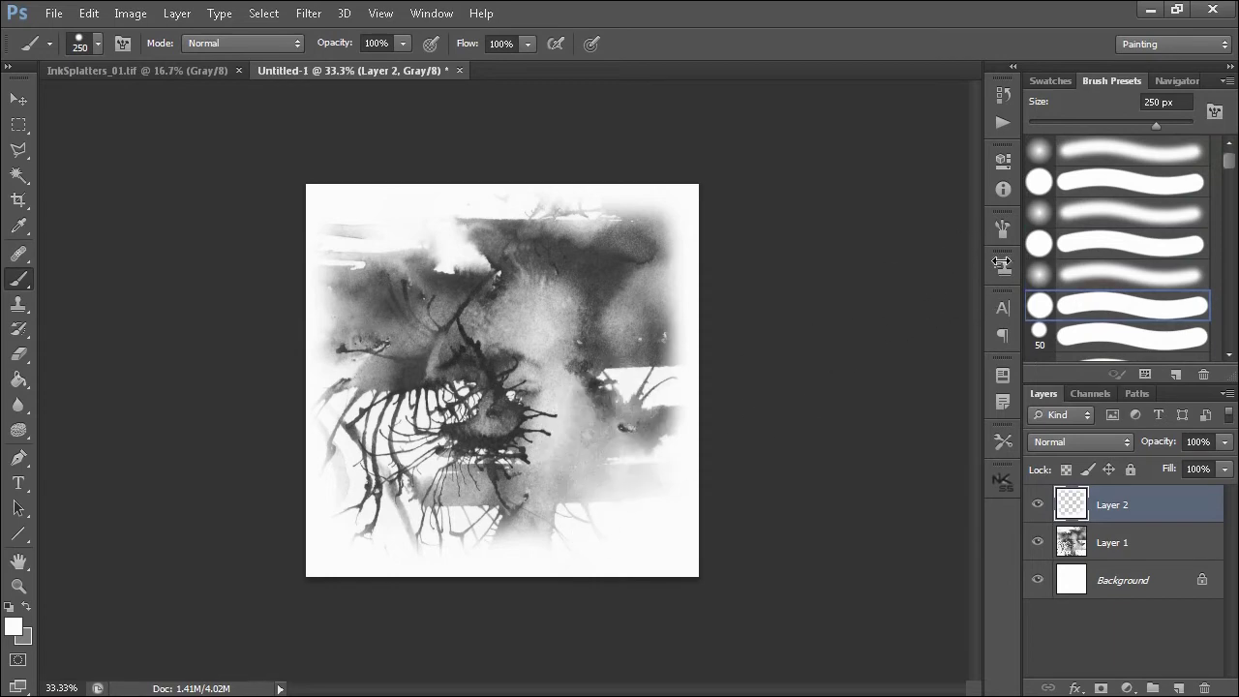
Step: Choose a hard round brush preset, set its spacing to 10% and enable Wet Edges
click(1079, 250)
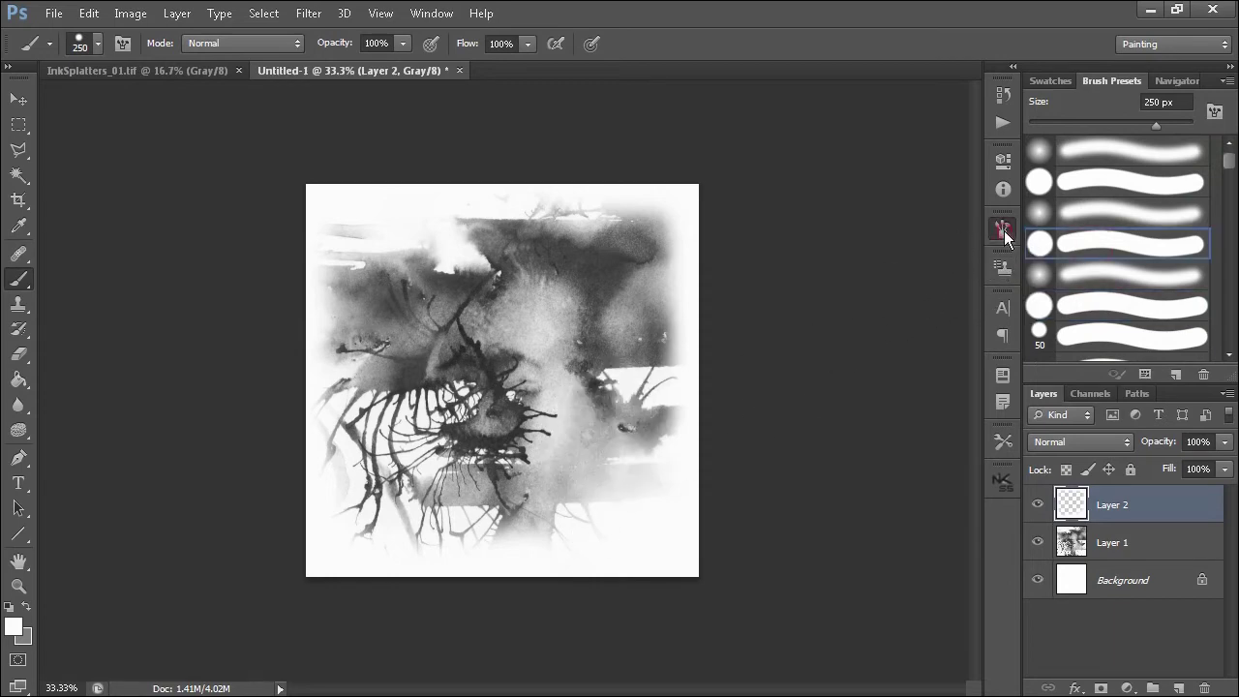
click(1004, 230)
drag(790, 516, 778, 523)
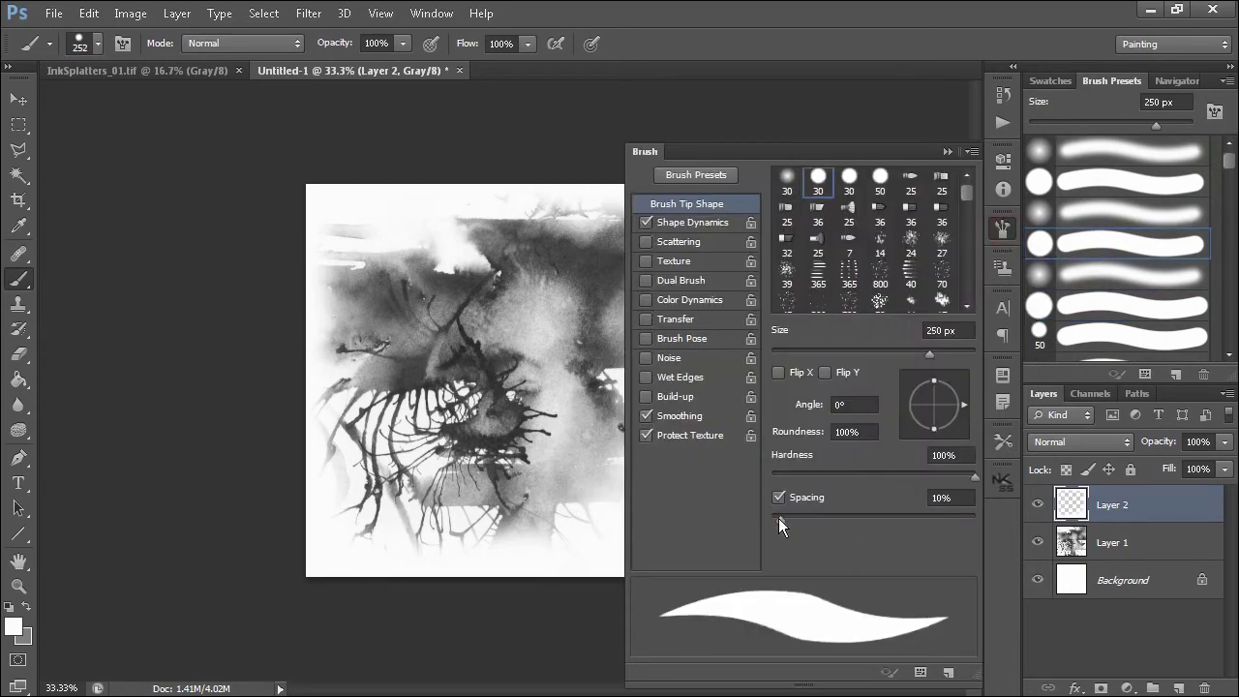
click(691, 377)
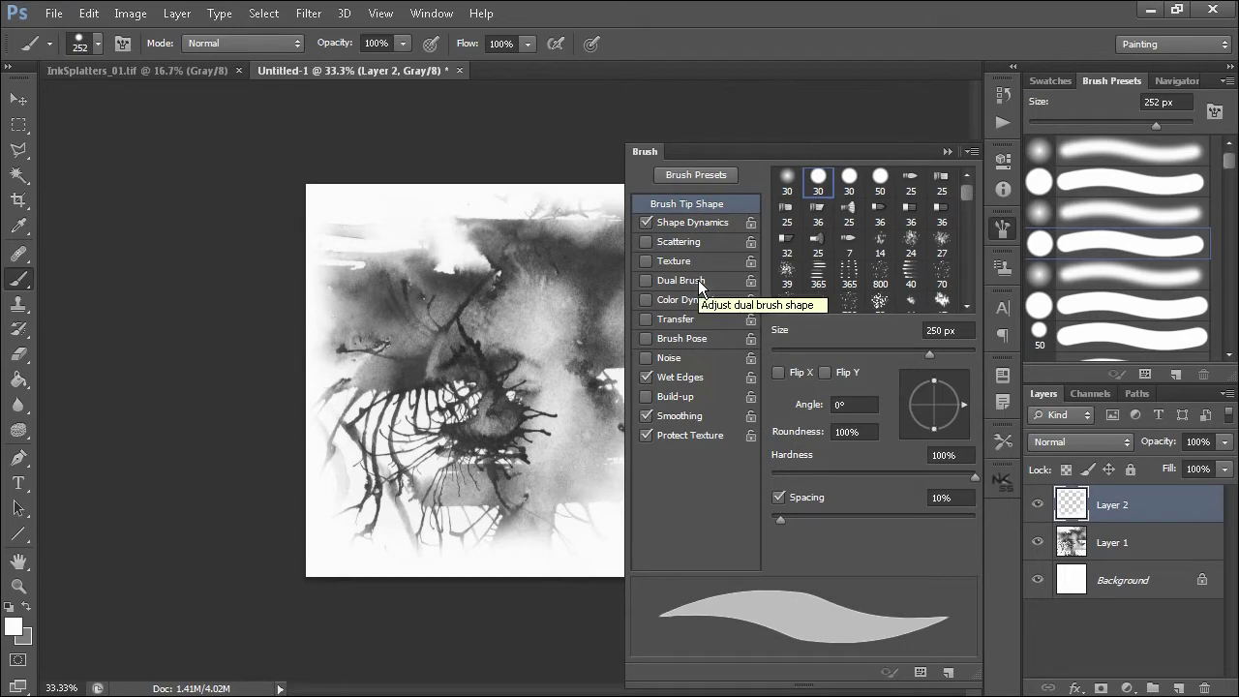
Step: Set the brush's Shape Dynamics to 83% roundness jitter, 76% angle jitter, 13% minimum diameter and 1% minimum roundness
click(702, 223)
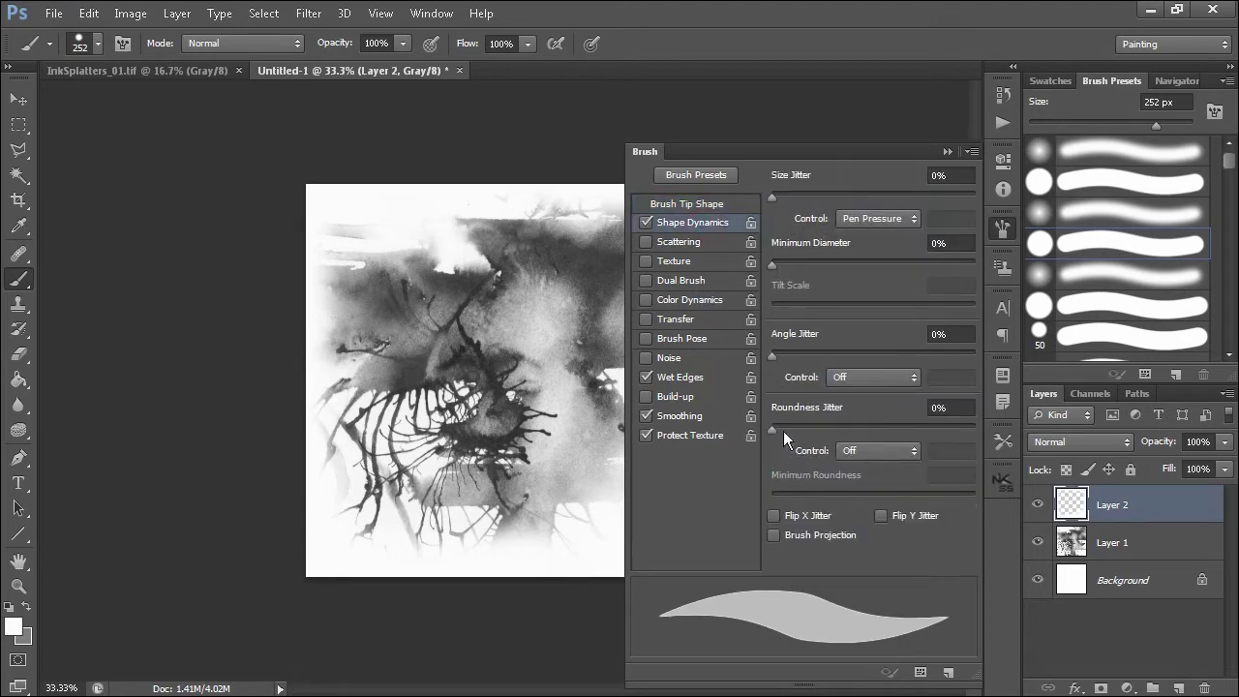
mouse_move(783, 431)
mouse_down()
mouse_move(962, 428)
mouse_move(939, 429)
mouse_up()
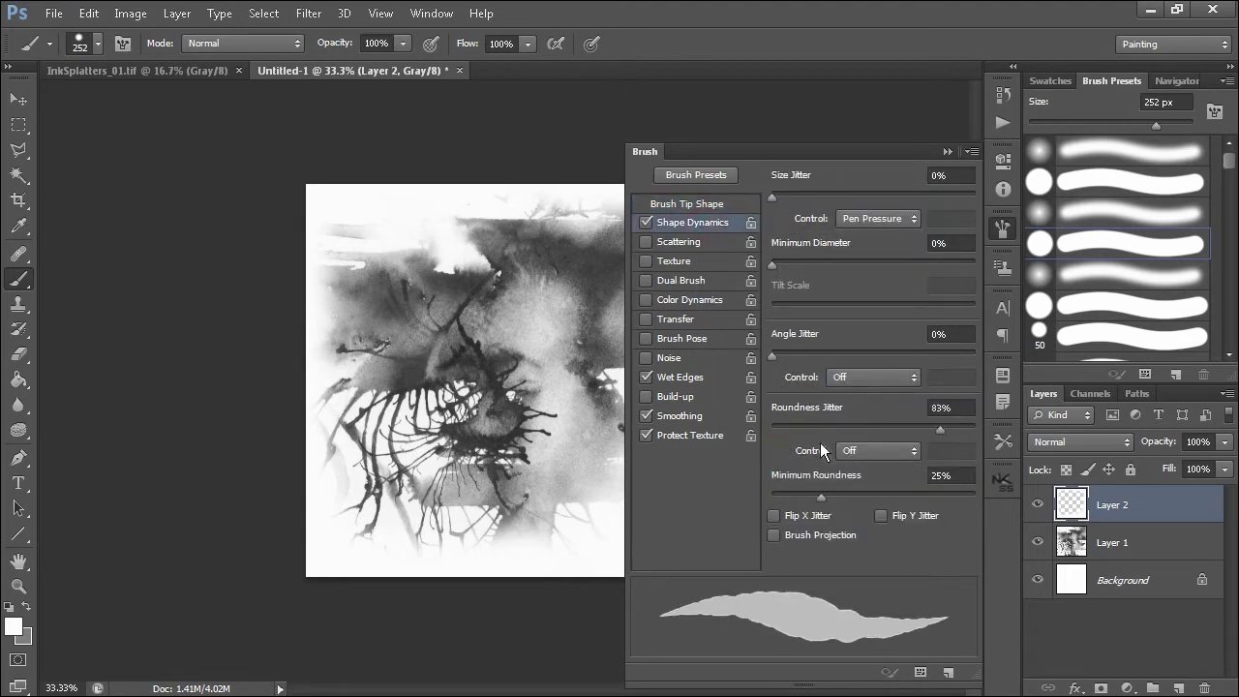
mouse_move(772, 356)
mouse_down()
mouse_move(948, 356)
mouse_move(932, 356)
mouse_up()
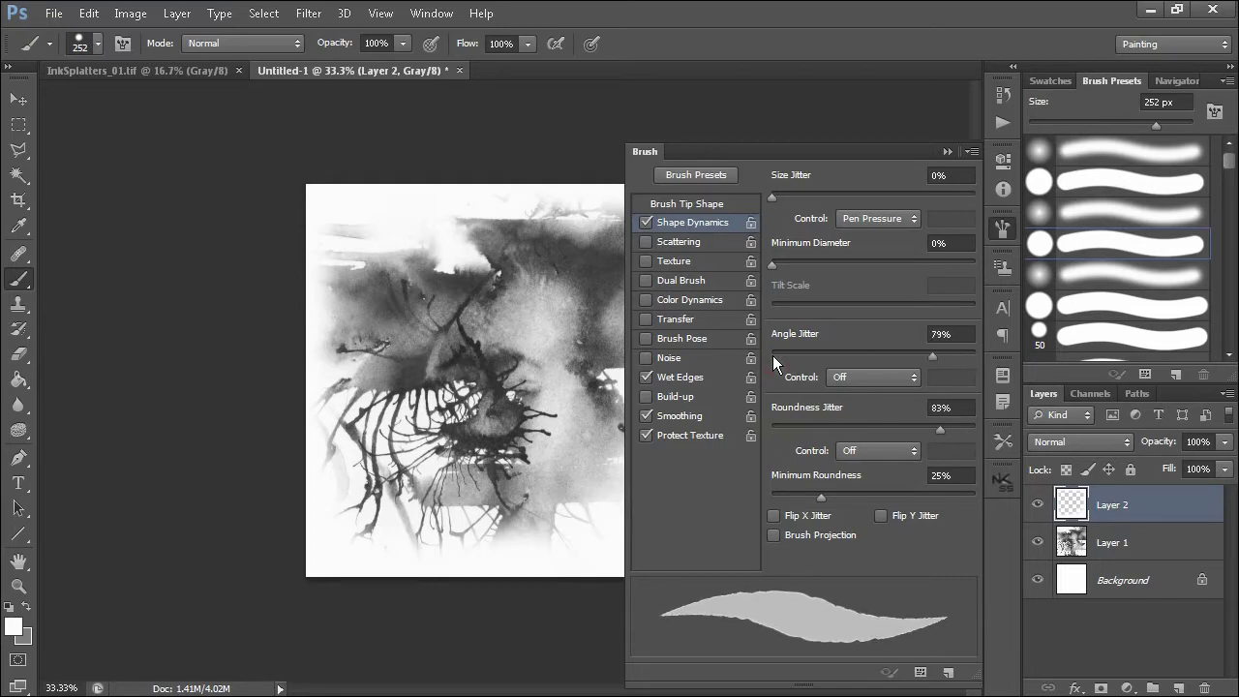
click(925, 356)
drag(773, 259, 797, 261)
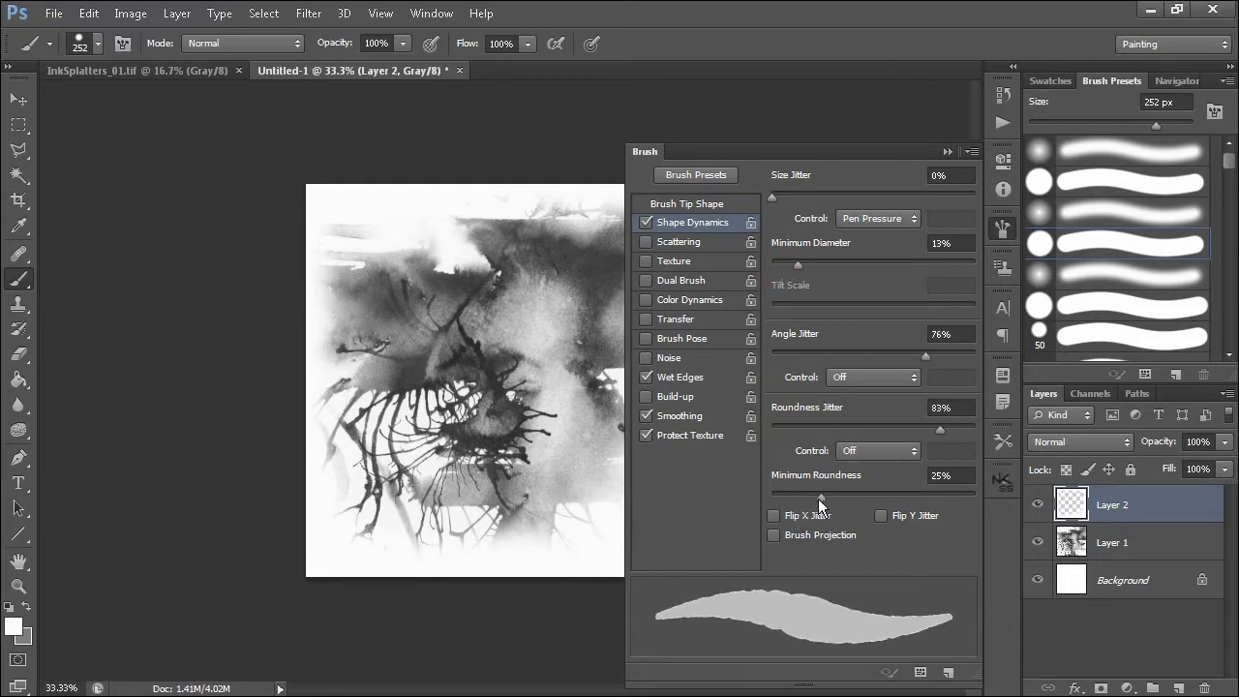
click(771, 495)
Step: Enable Transfer with opacity and flow jitter at 0%, and set the brush tip's hardness to 50%
click(689, 322)
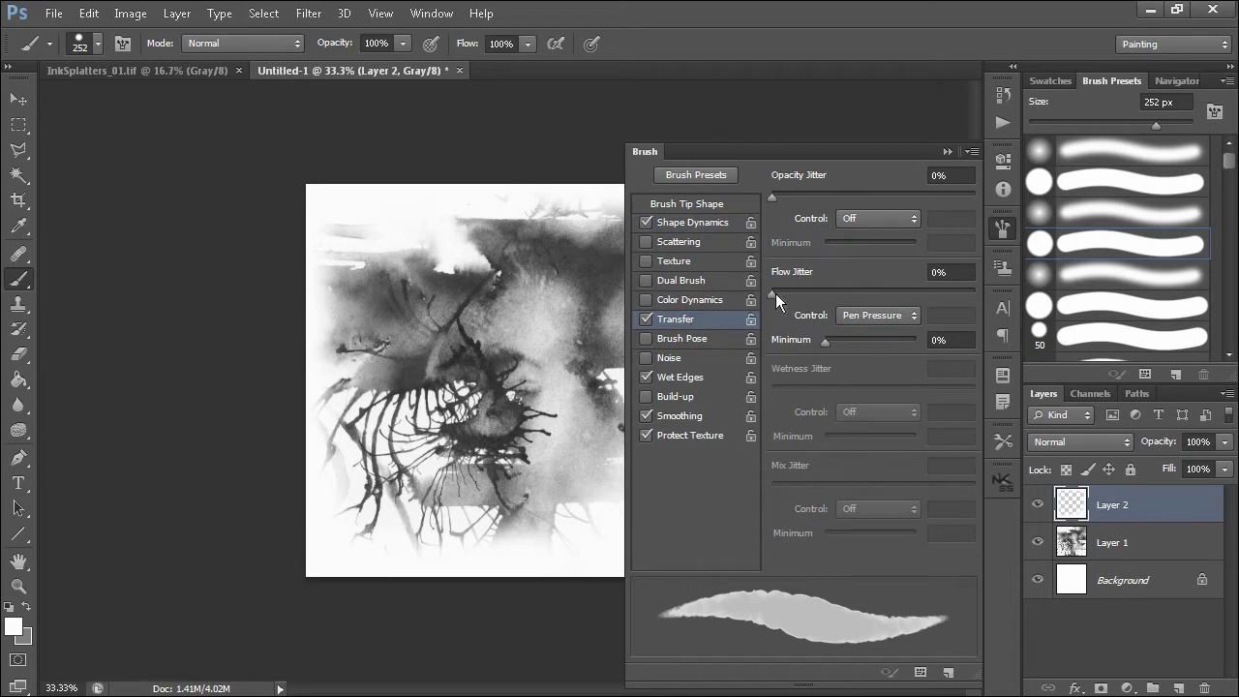
mouse_move(775, 293)
mouse_down()
mouse_move(839, 294)
mouse_move(772, 293)
mouse_up()
drag(776, 197, 879, 196)
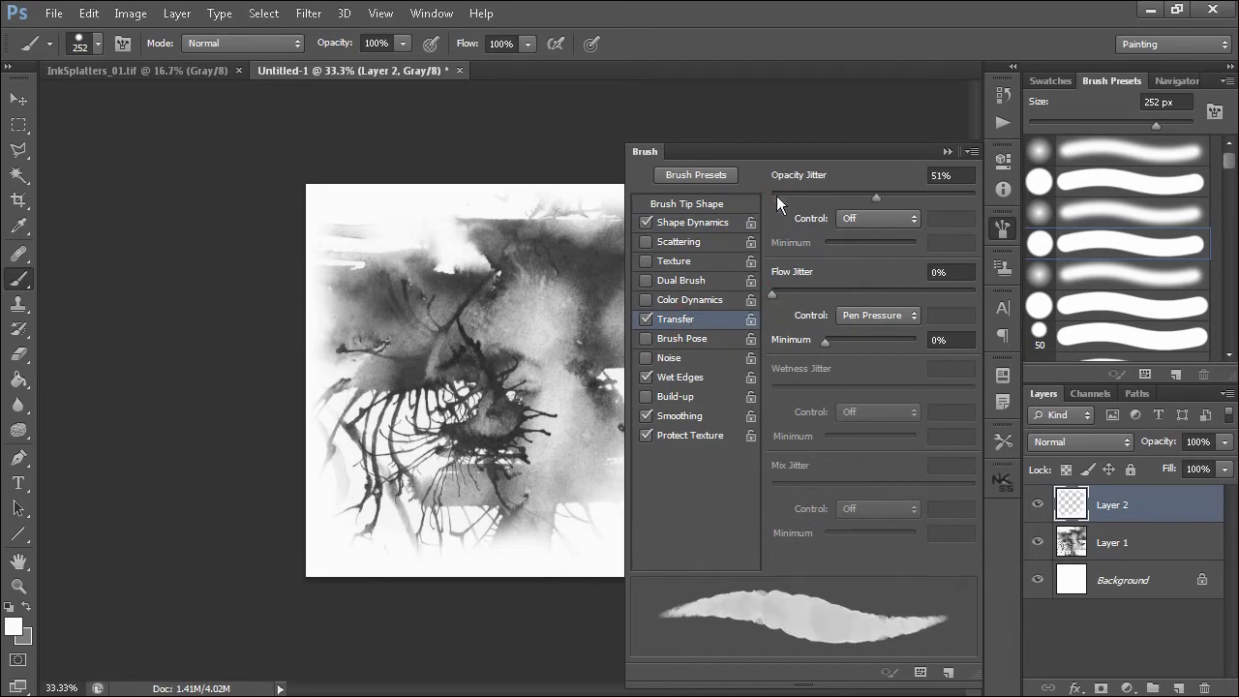
click(776, 197)
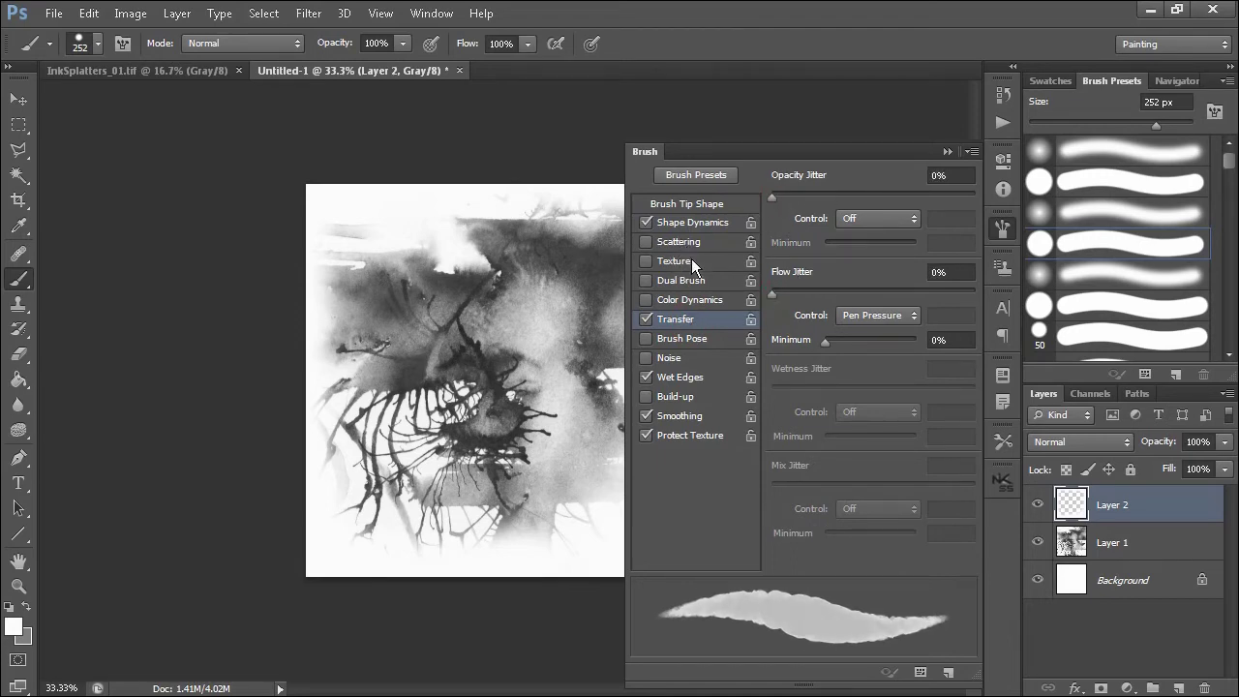
click(683, 204)
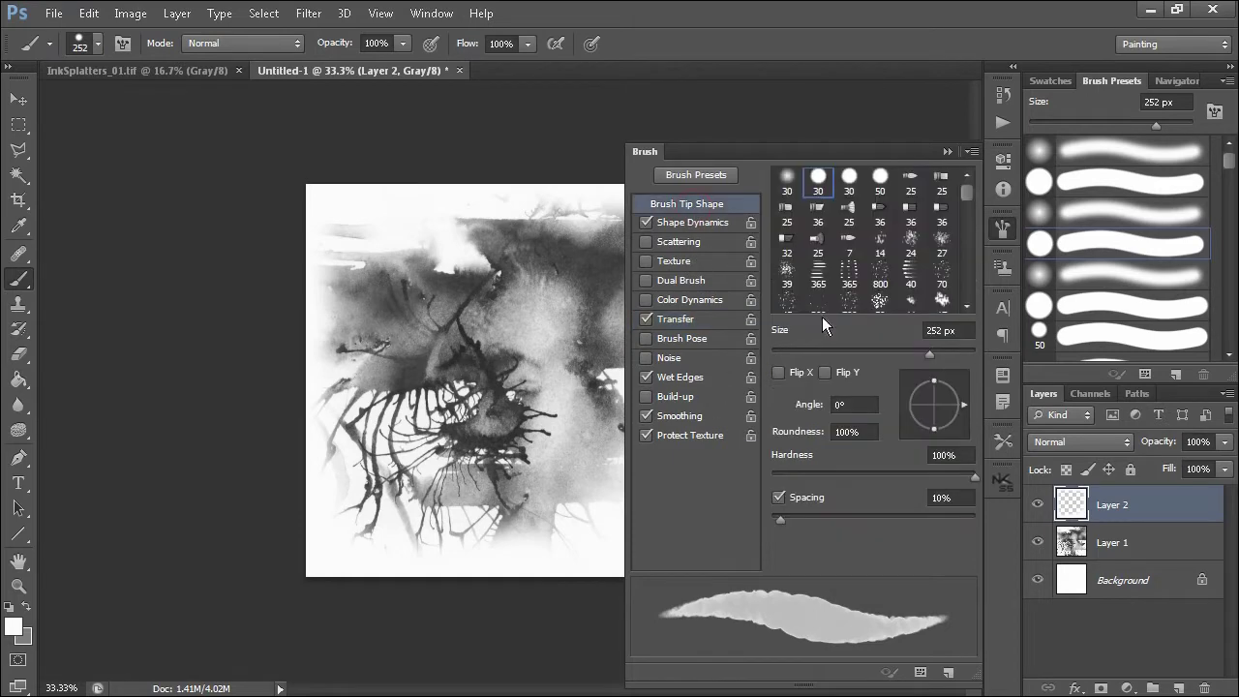
click(870, 476)
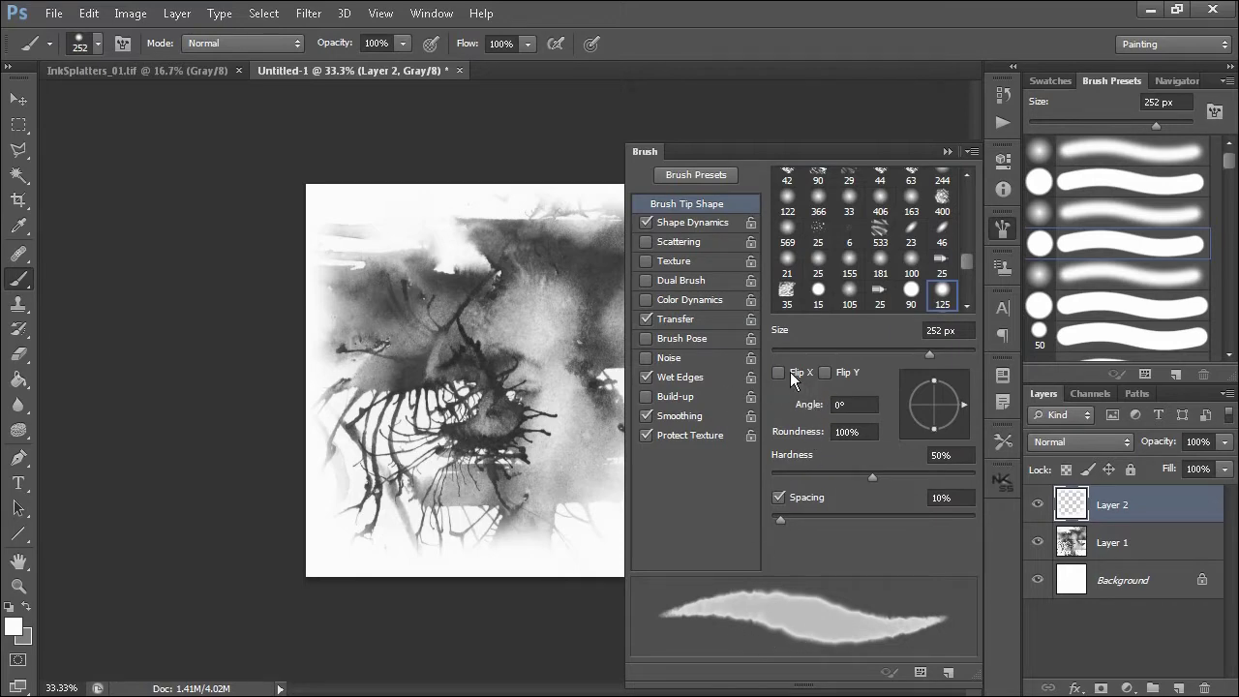
click(689, 223)
click(794, 515)
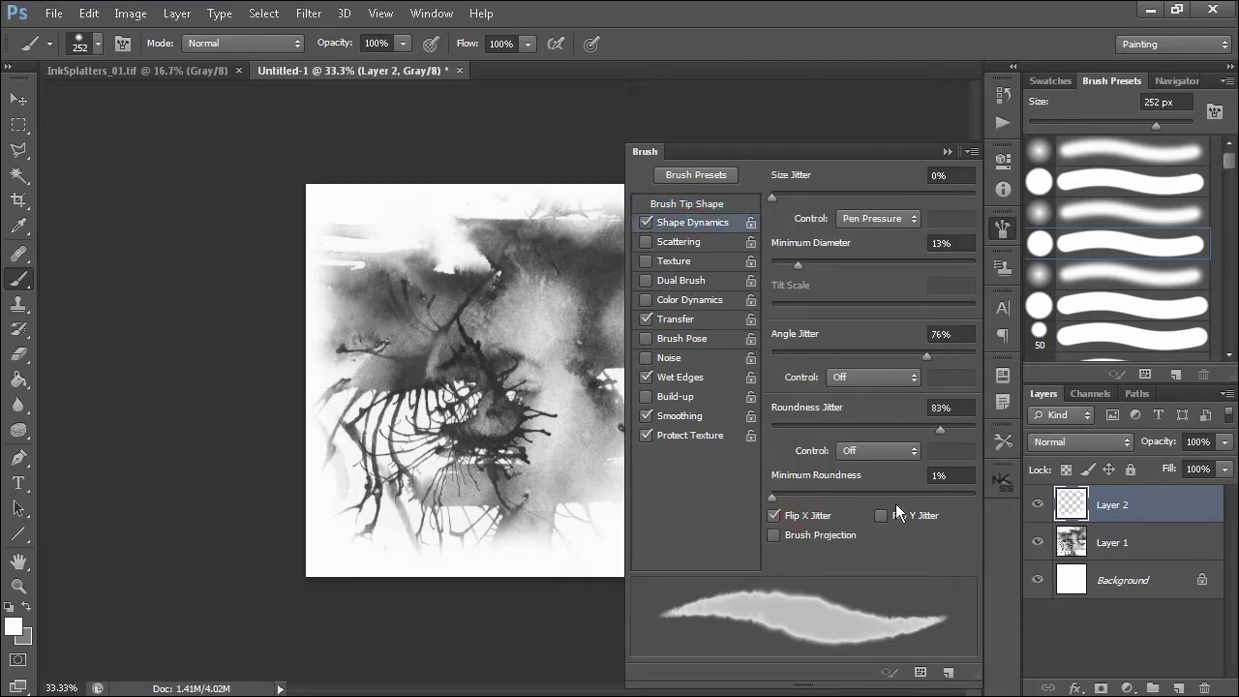
click(794, 515)
Step: Shape the brush tip to 44% roundness at a -66° angle, set its spacing to 22% and close the brush settings
click(740, 203)
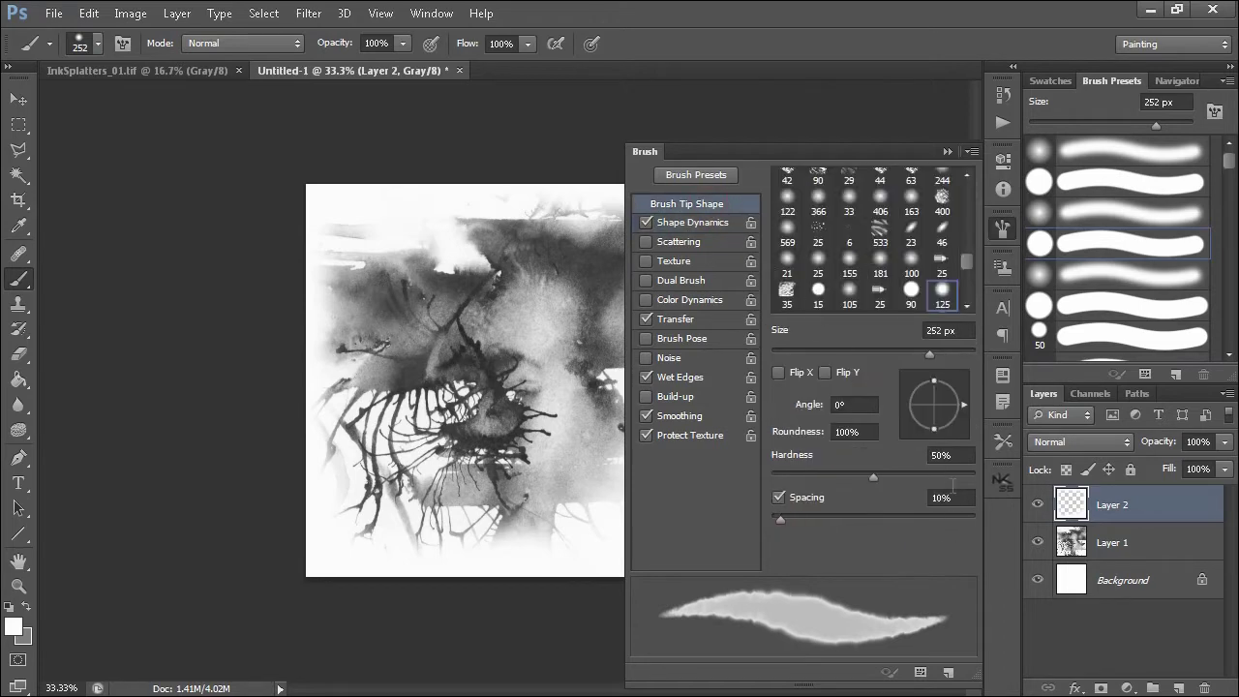
drag(933, 381, 932, 401)
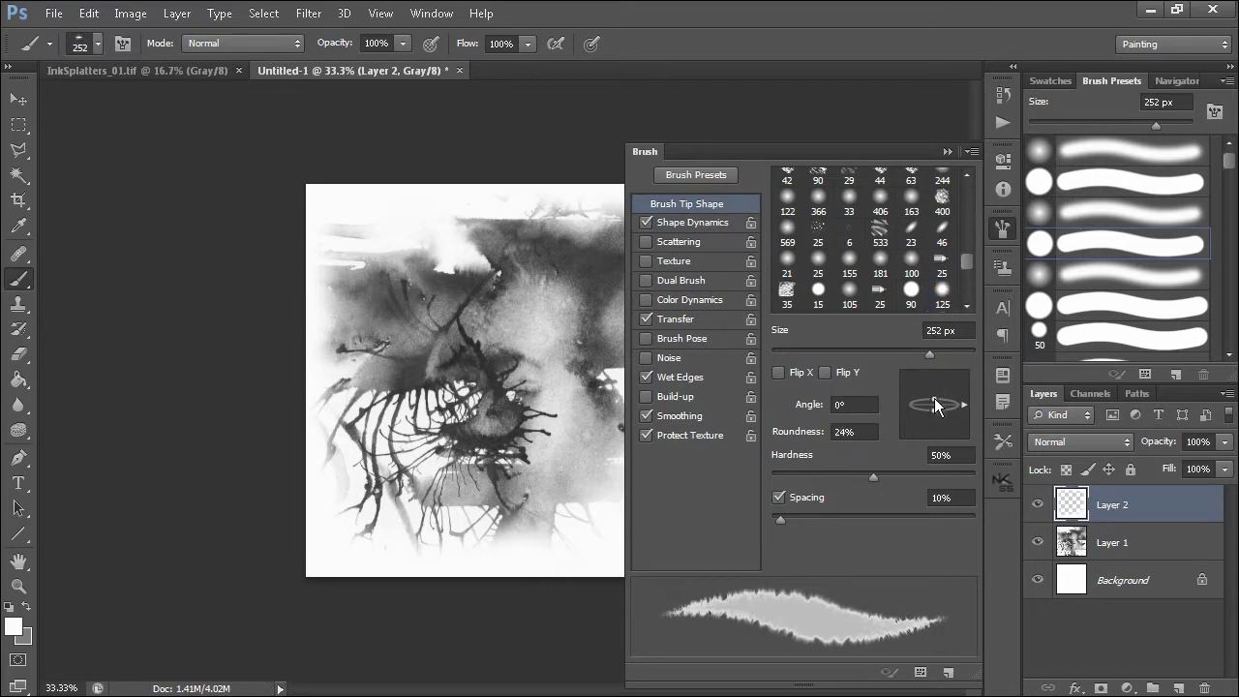
mouse_move(933, 401)
mouse_down()
mouse_move(958, 410)
mouse_move(943, 428)
mouse_up()
click(691, 224)
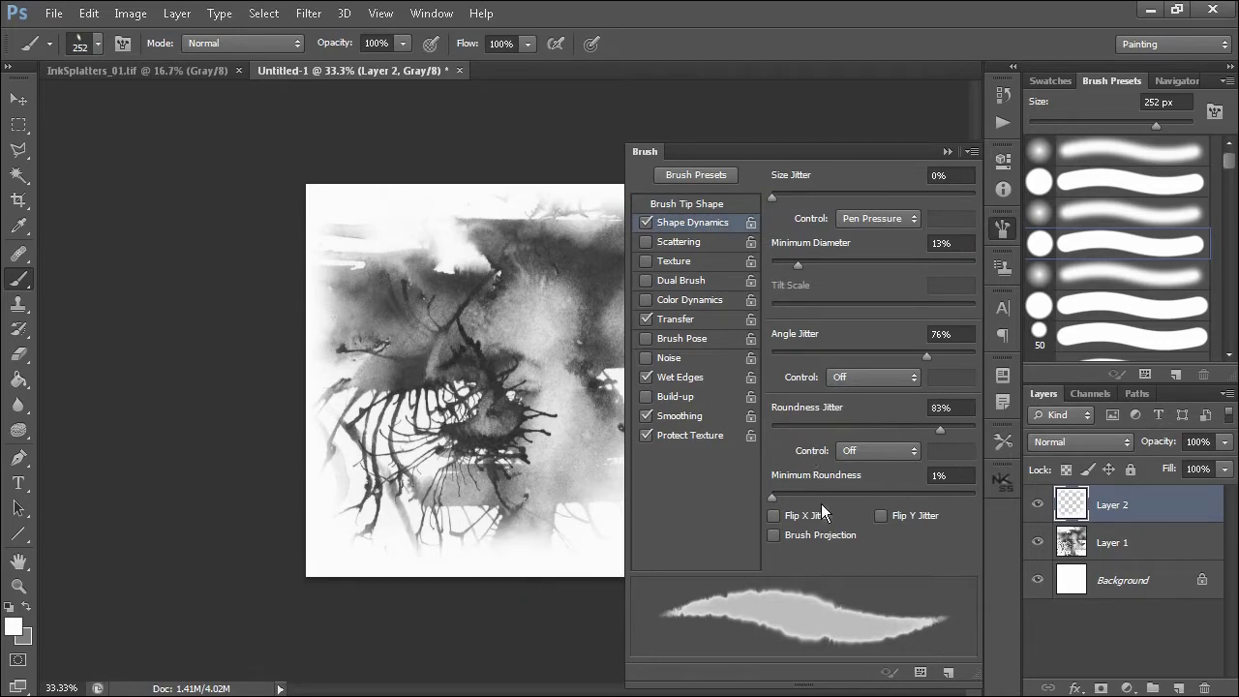
click(716, 205)
mouse_move(780, 517)
mouse_down()
mouse_move(794, 519)
mouse_move(777, 518)
mouse_up()
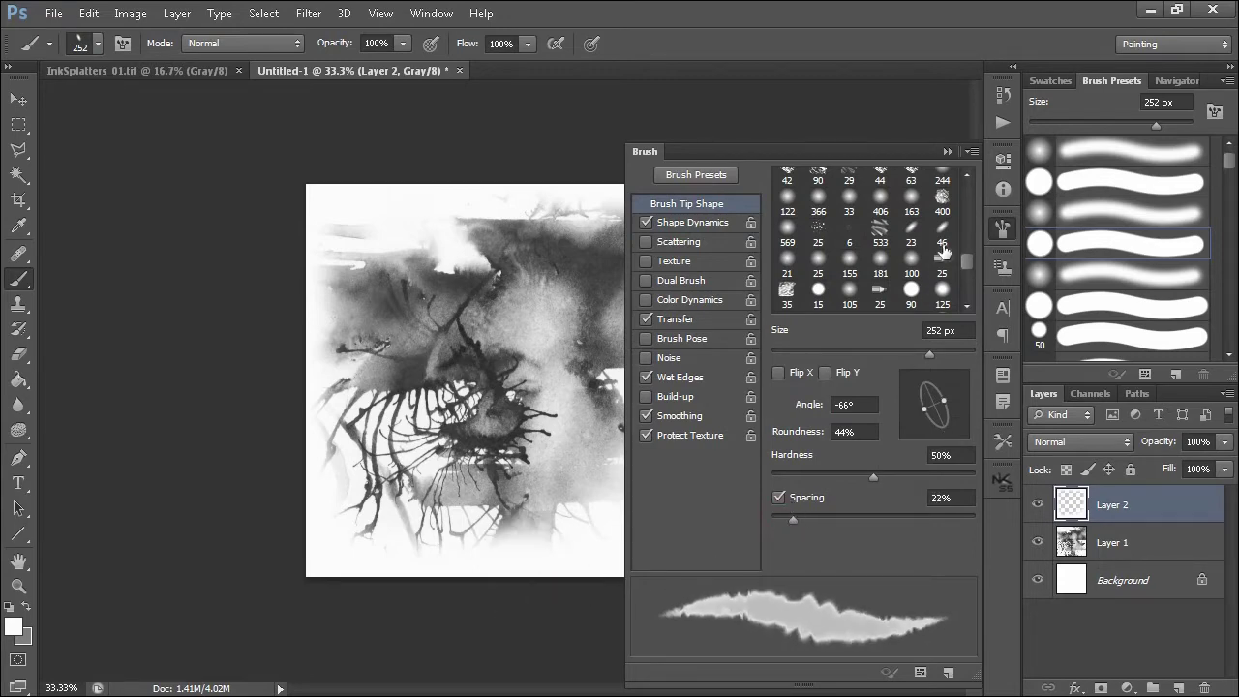
click(949, 151)
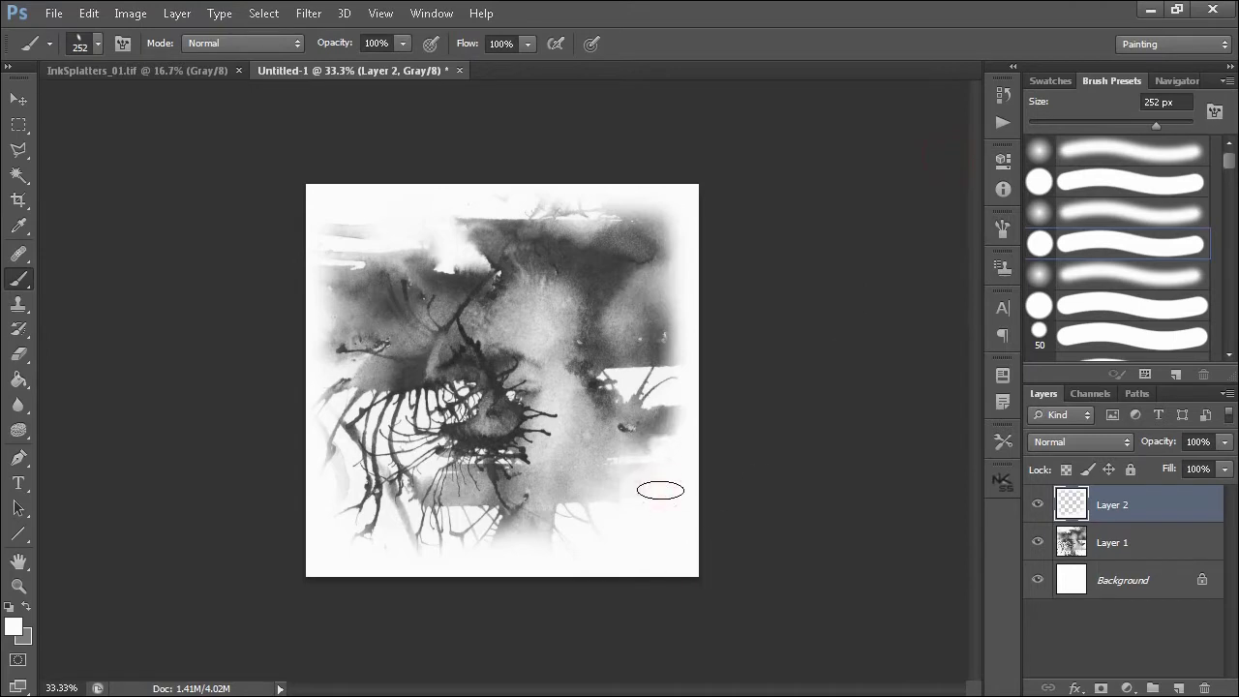
Step: Reduce the brush to 175 px and paint white irregularly around the splatter's right, top and left edges
key(bracketleft)
key(bracketleft)
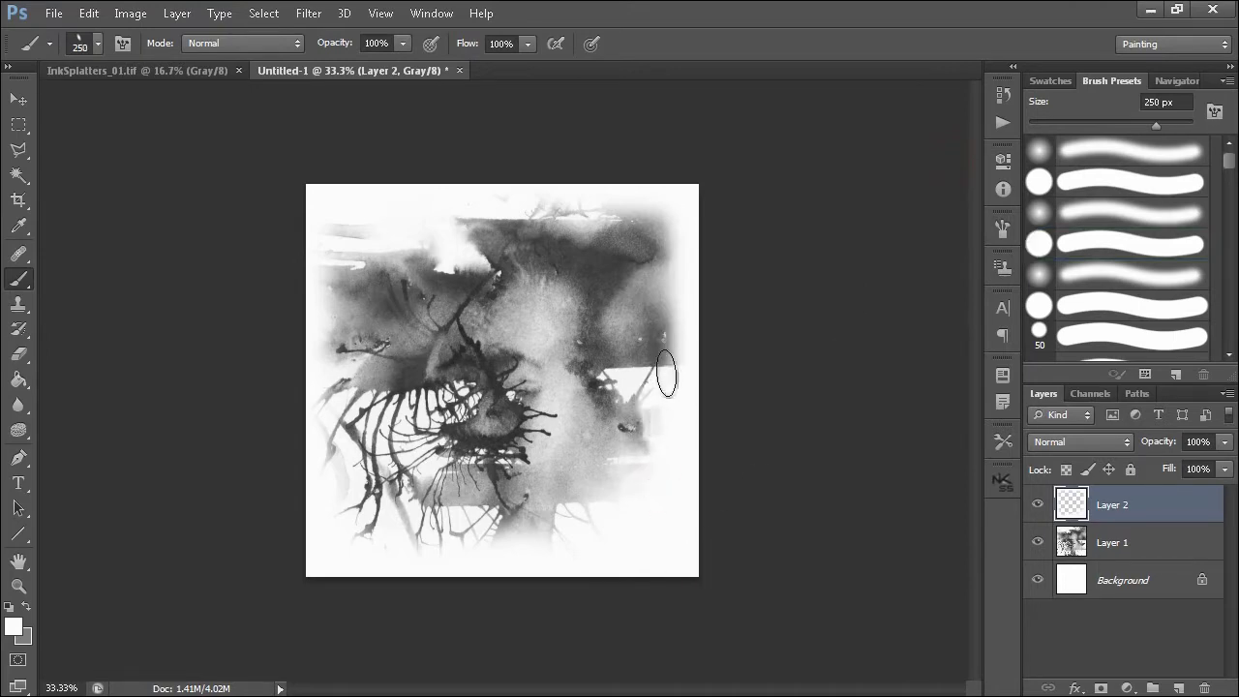
mouse_move(663, 382)
mouse_down()
mouse_move(672, 300)
mouse_move(663, 363)
mouse_move(660, 242)
mouse_move(634, 219)
mouse_move(551, 217)
mouse_move(436, 244)
mouse_move(498, 237)
mouse_move(454, 261)
mouse_move(334, 253)
mouse_move(329, 276)
mouse_move(348, 283)
mouse_move(343, 258)
mouse_up()
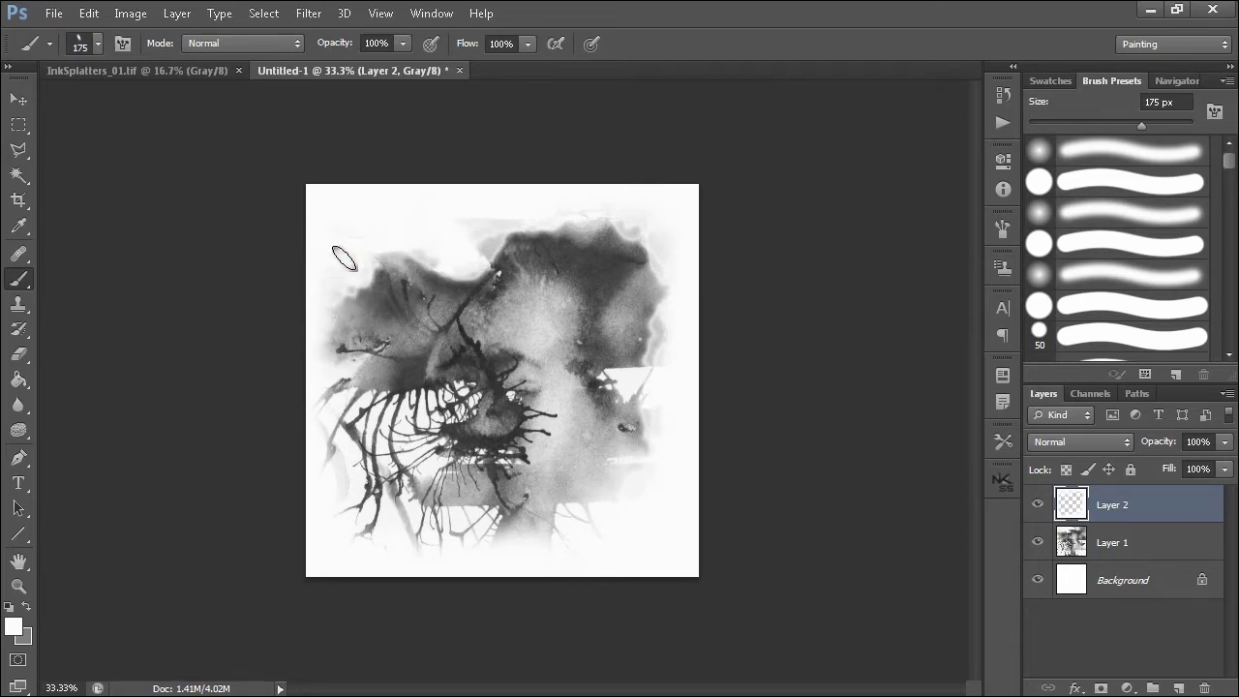
mouse_move(466, 228)
mouse_down()
mouse_move(464, 251)
mouse_move(480, 244)
mouse_up()
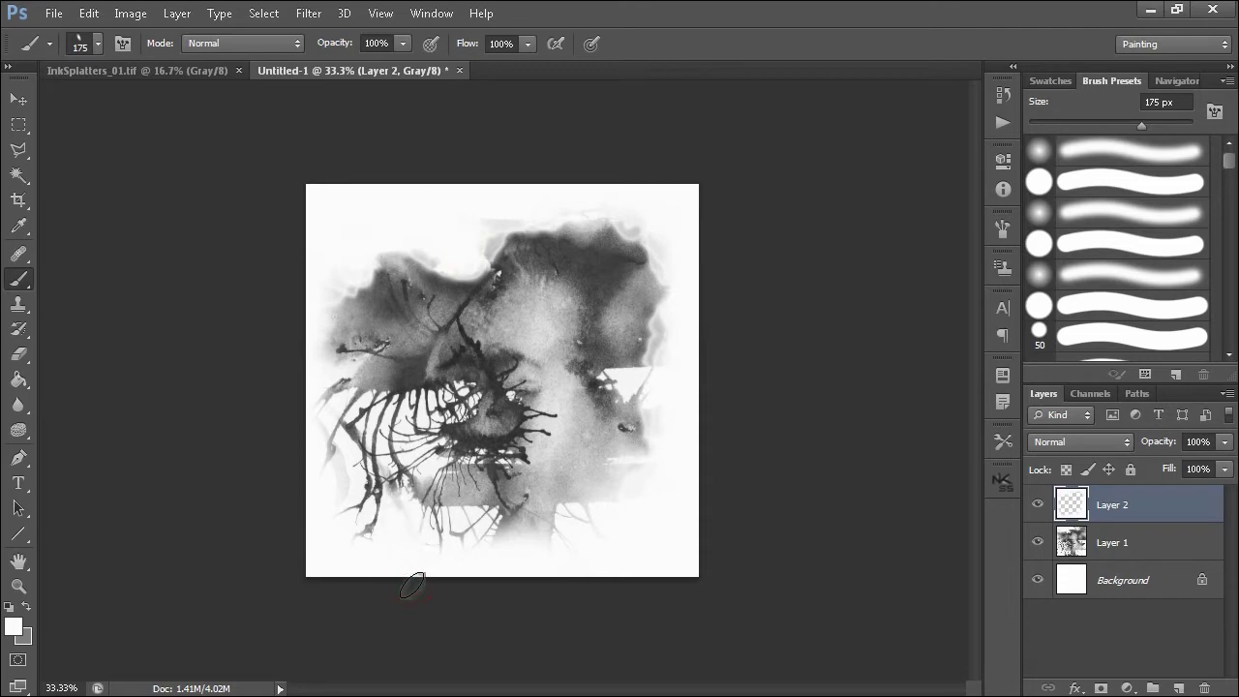
drag(412, 584, 385, 494)
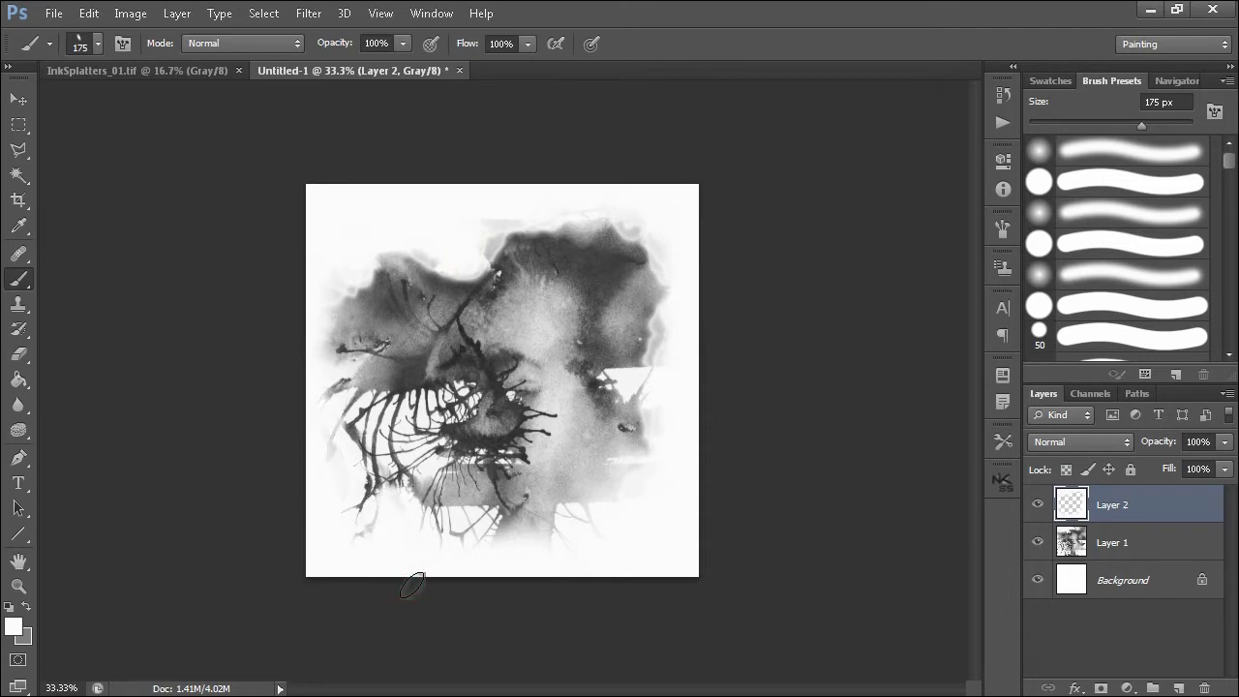
drag(349, 369, 338, 356)
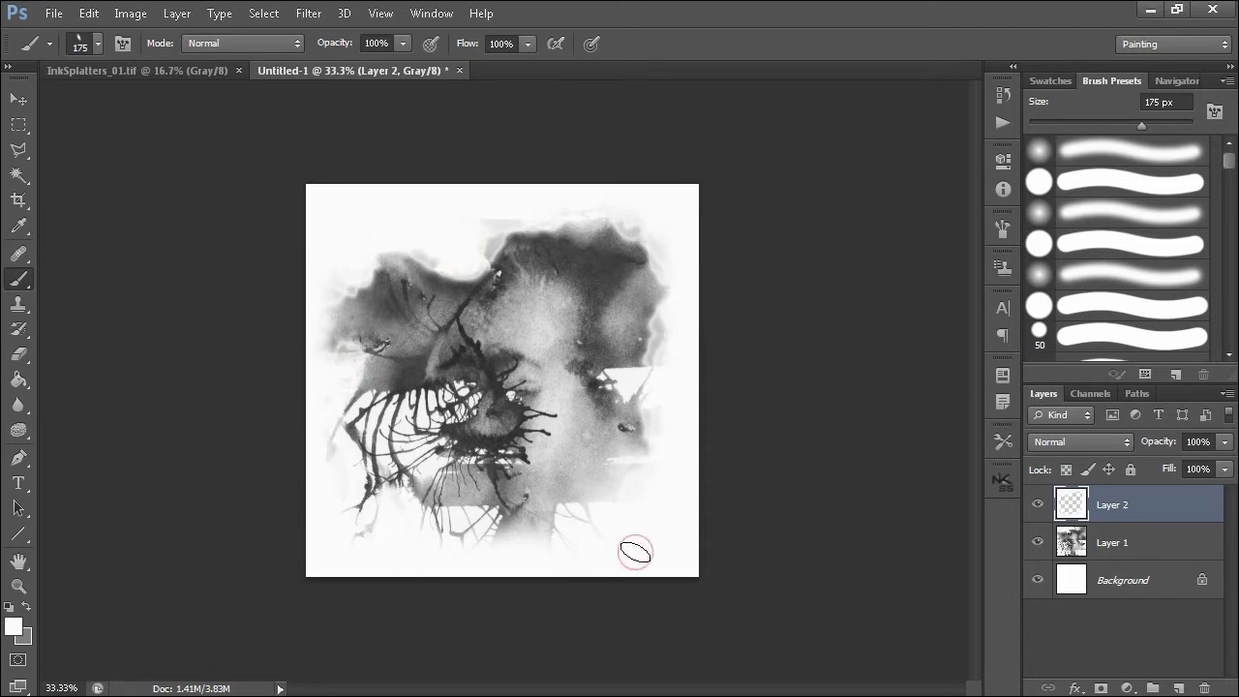
Step: Paint white over the splatter's lower-right, right and bottom edges to break up the straight outlines, undoing the last stroke
mouse_move(635, 552)
mouse_down()
mouse_move(594, 469)
mouse_move(627, 441)
mouse_move(616, 430)
mouse_up()
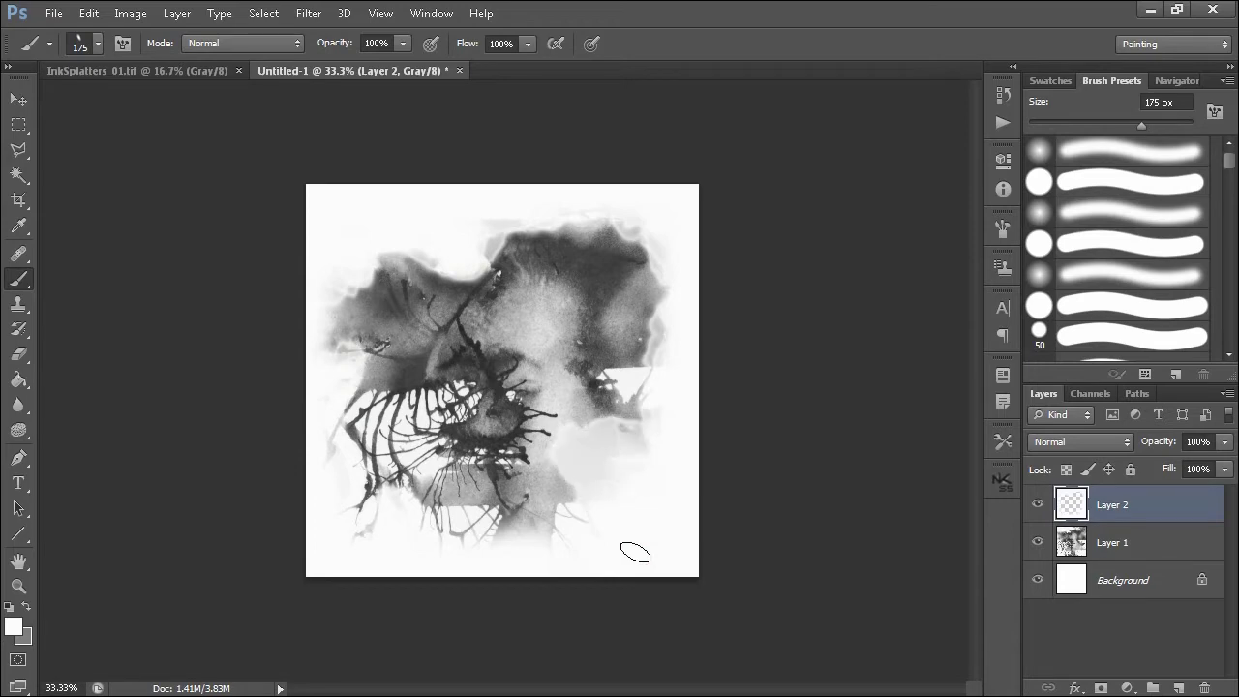
mouse_move(633, 363)
mouse_down()
mouse_move(629, 426)
mouse_move(660, 327)
mouse_move(506, 226)
mouse_up()
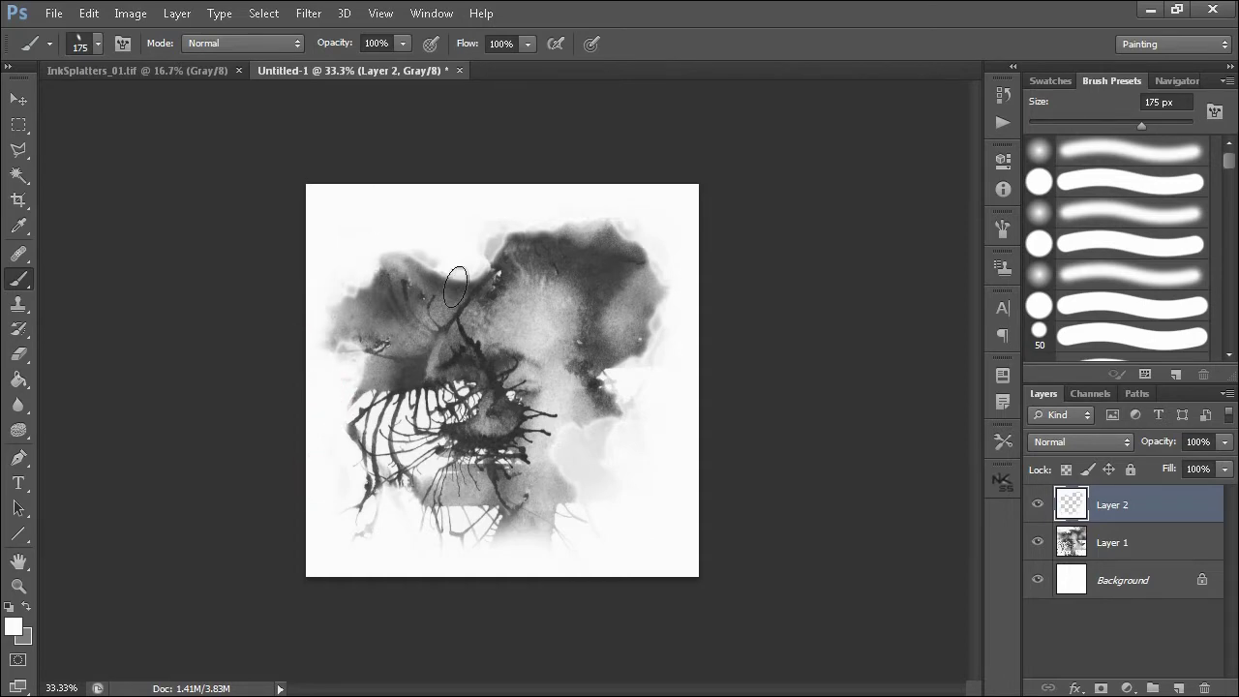
mouse_move(515, 574)
mouse_down()
mouse_move(498, 503)
mouse_move(469, 490)
mouse_up()
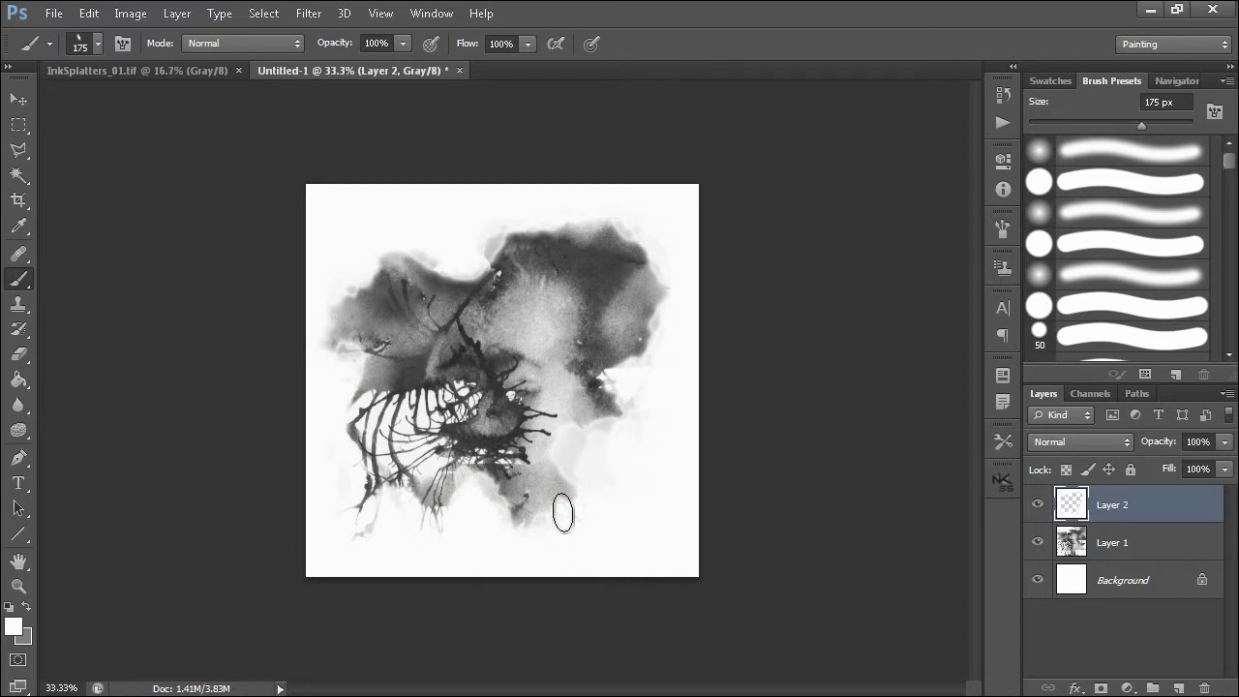
key(ctrl+z)
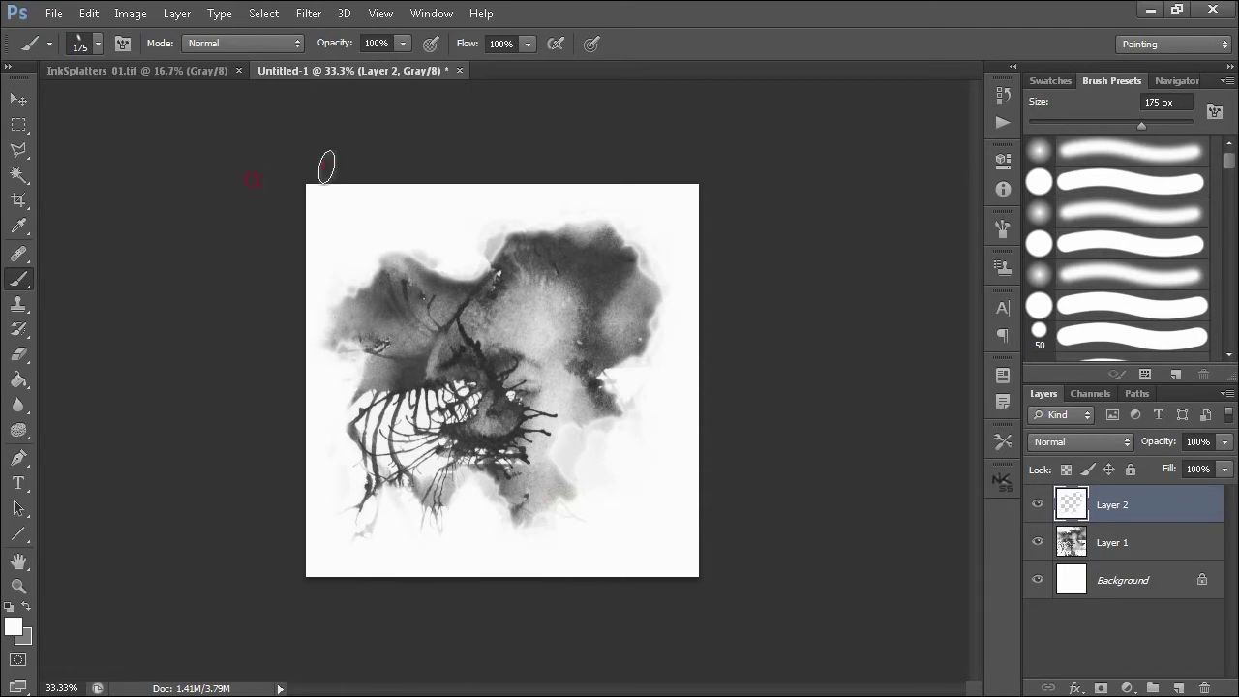
Step: Resize the whole image to 500 pixels wide with constrained proportions
click(130, 14)
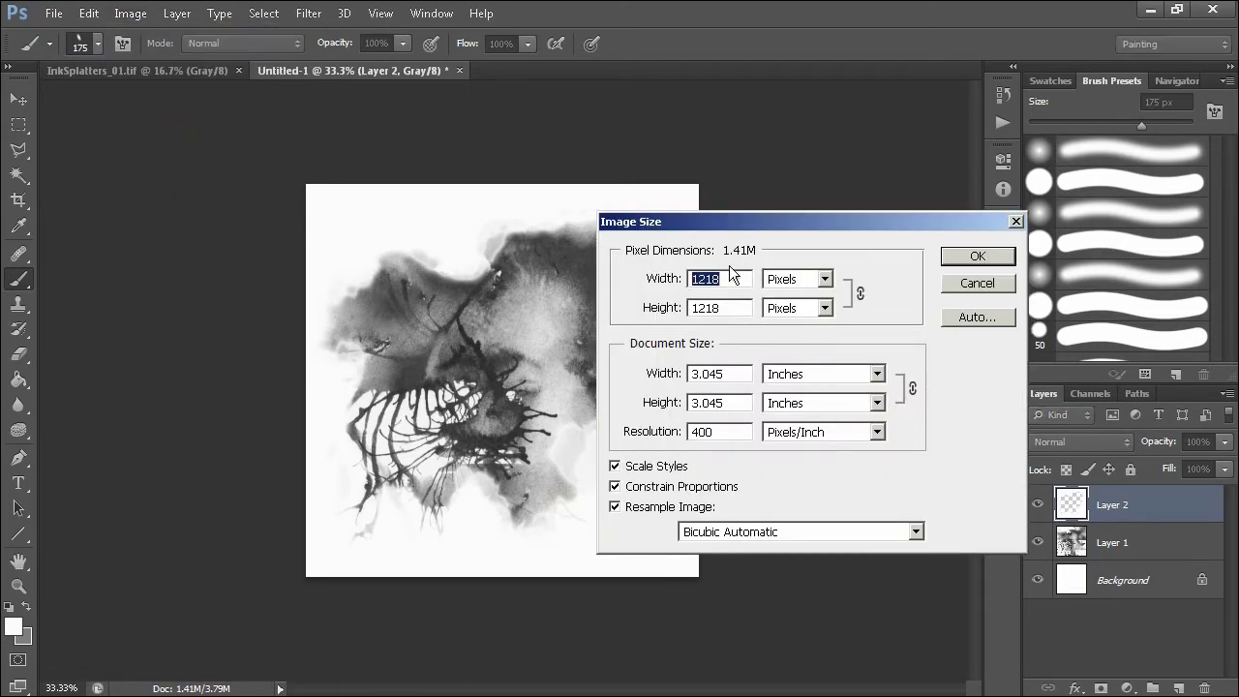
text(50)
key(Return)
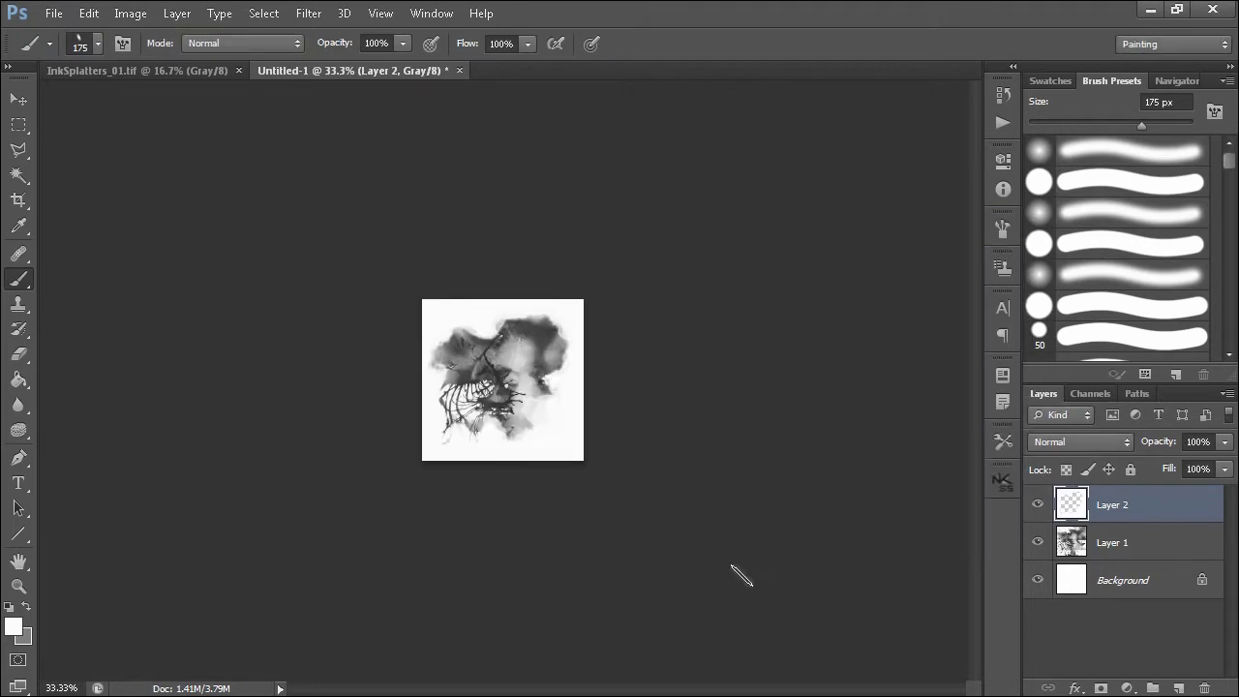
key(ctrl+plus)
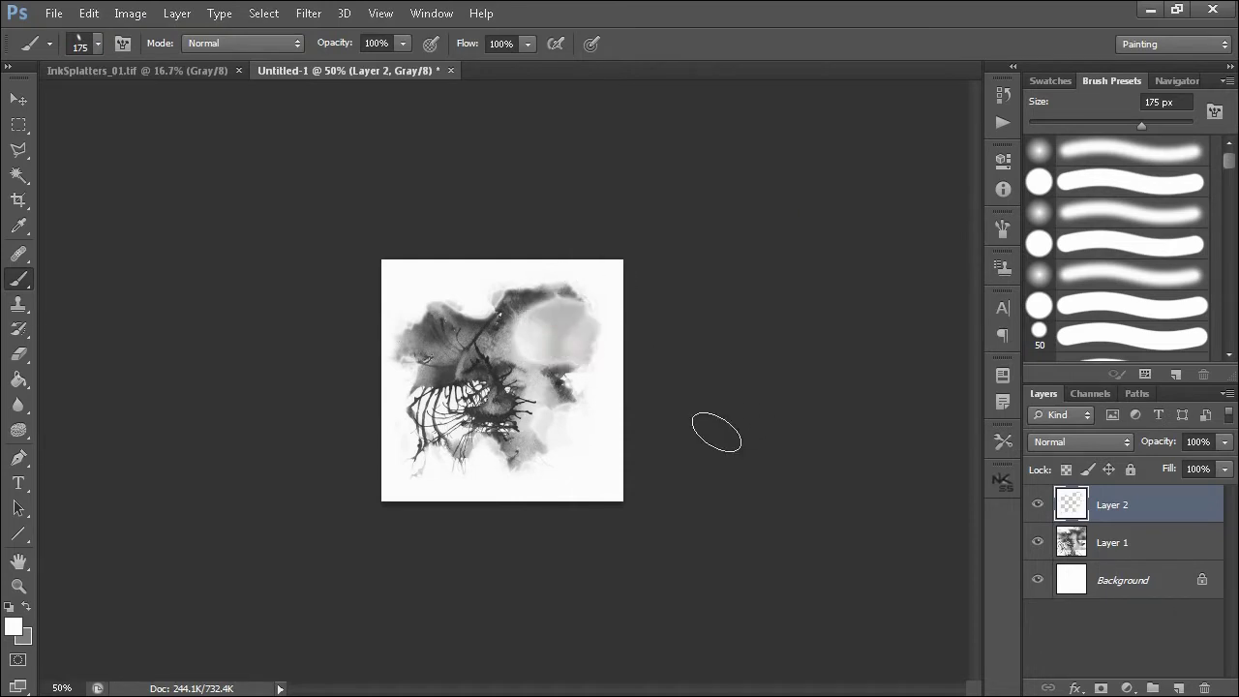
Step: Dab white into the splatter's upper-right edge to make it more irregular, undoing the dabs that do not fit
click(576, 325)
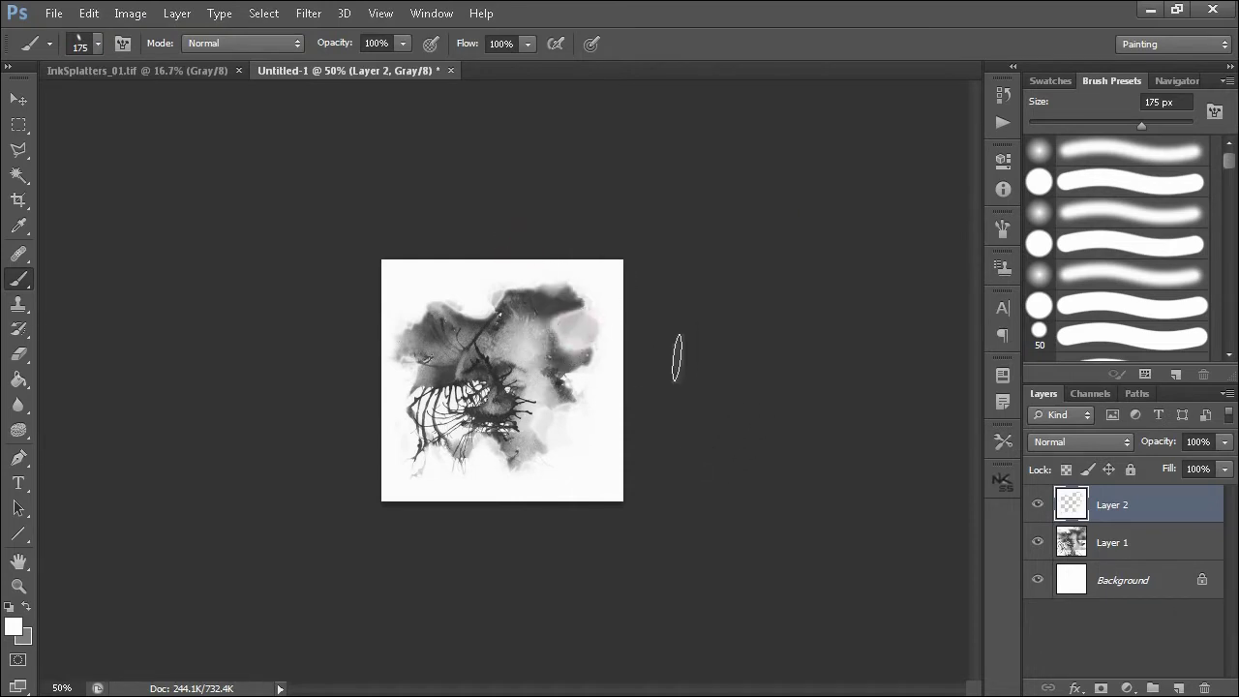
key(ctrl+z)
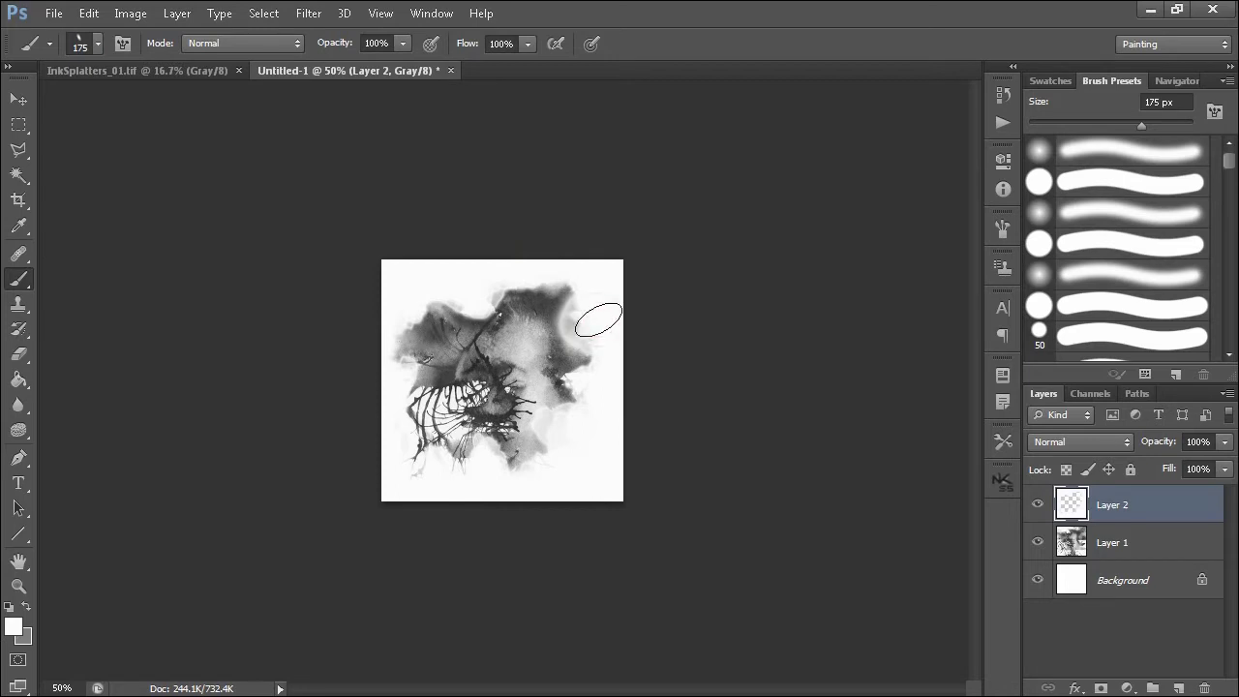
click(600, 321)
key(ctrl+z)
click(575, 307)
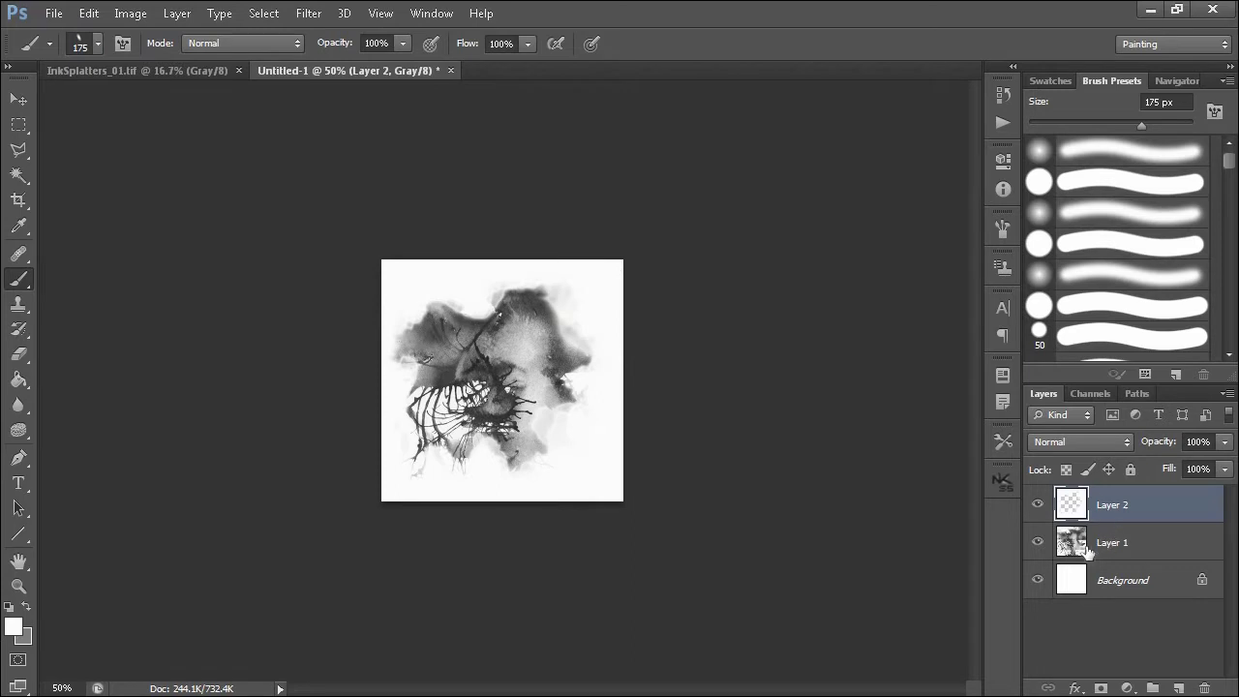
Step: Define the ink splatter image as a brush preset named InkBlo
click(88, 13)
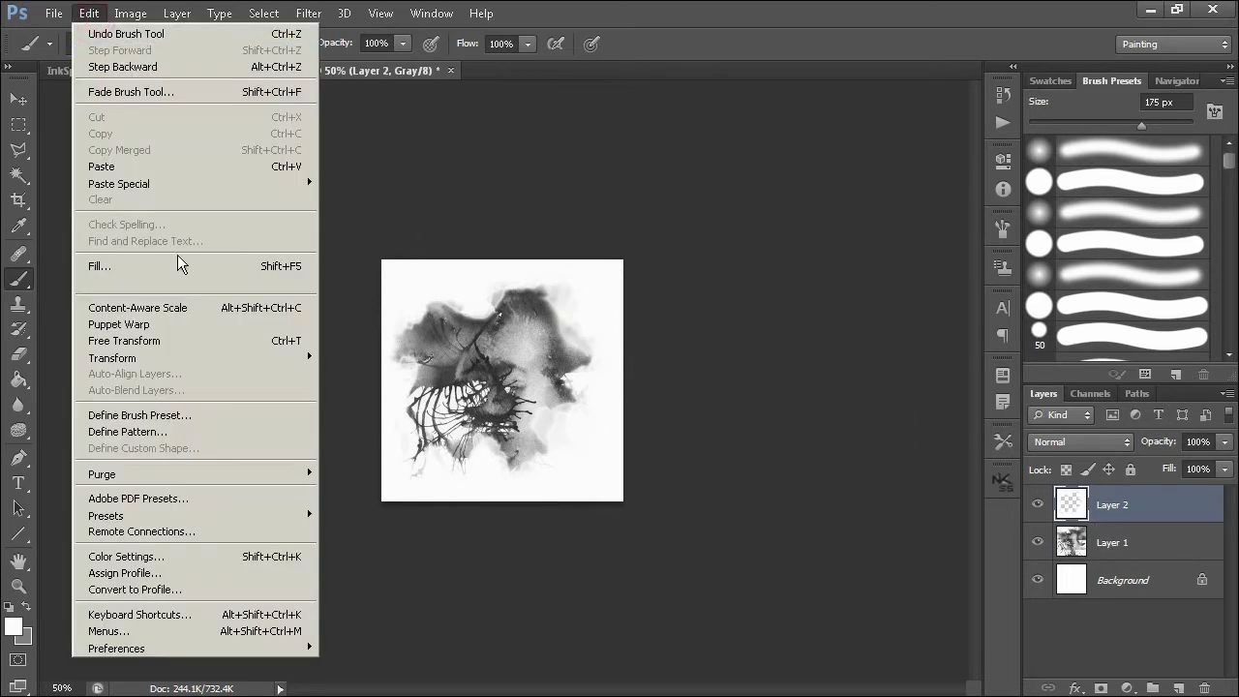
click(241, 415)
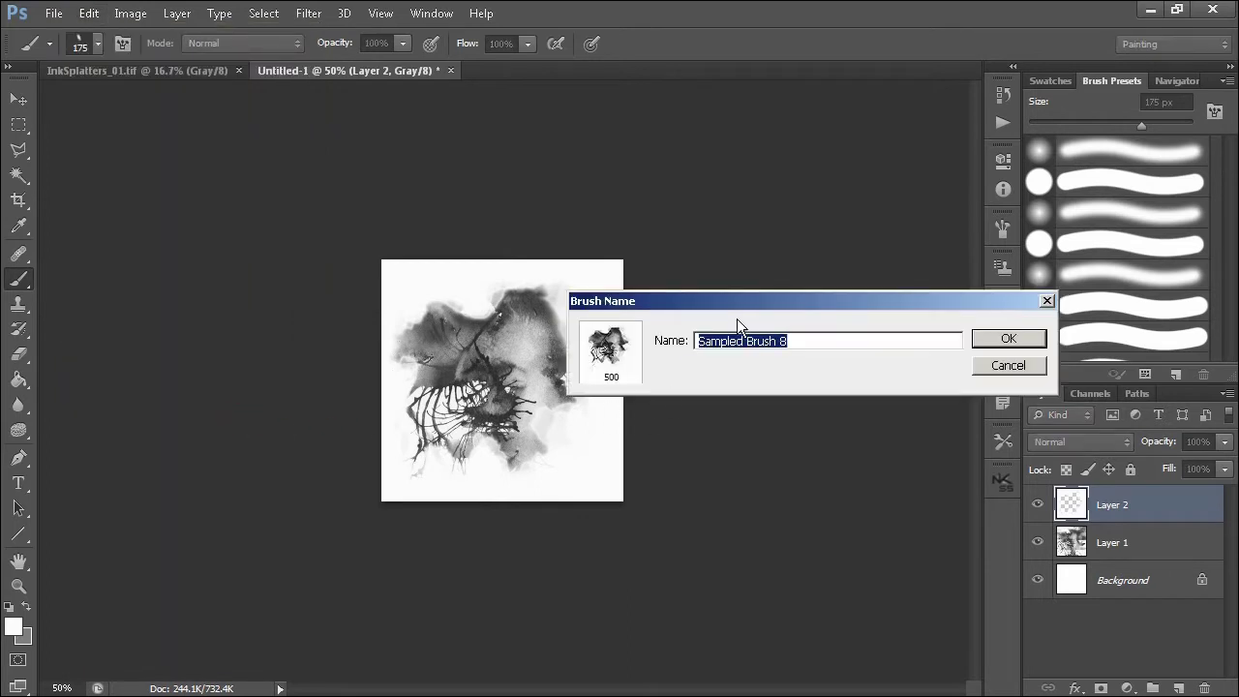
text(InkBlo)
key(Return)
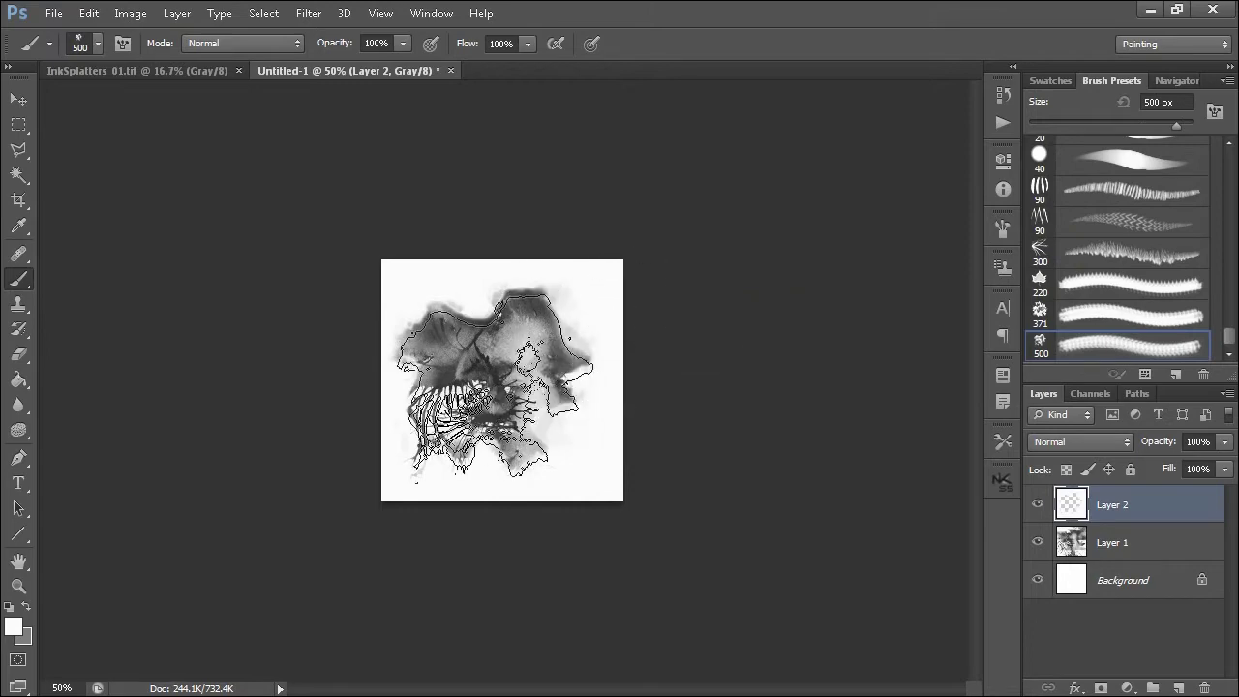
Step: Close InkSplatters_01.tif and create a new 2000 x 2000 pixel grayscale document with a white background
click(178, 72)
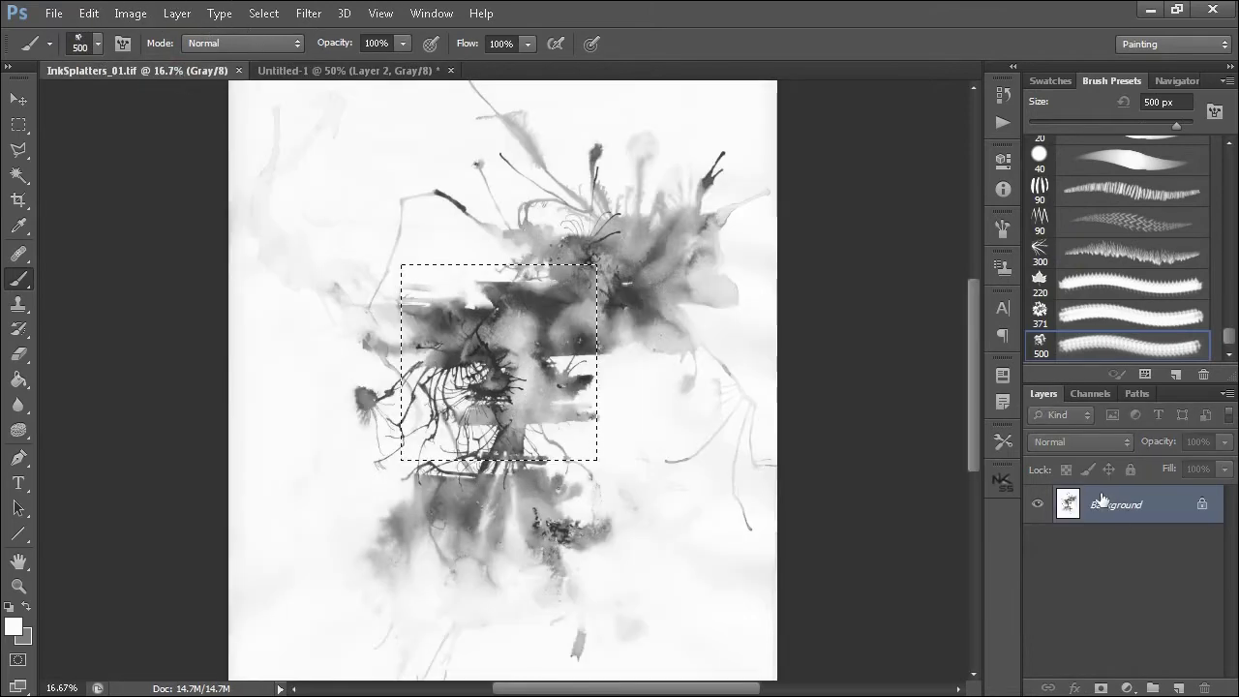
key(ctrl+w)
key(ctrl+n)
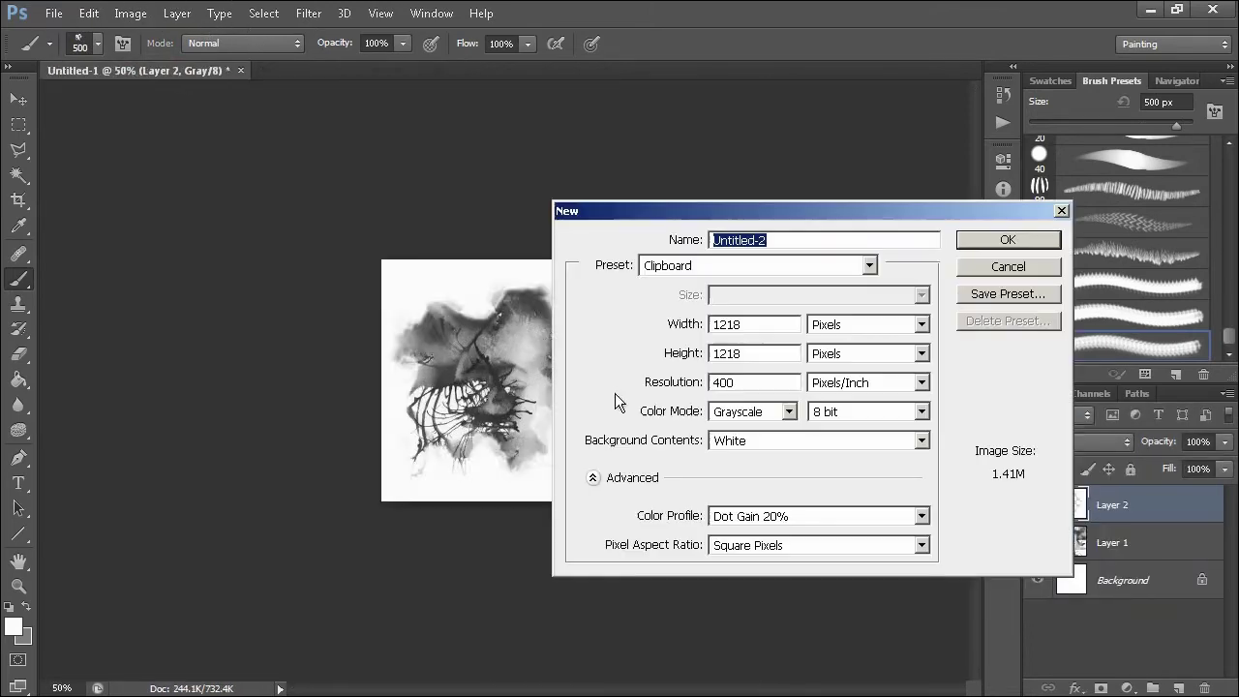
double_click(764, 324)
text(200)
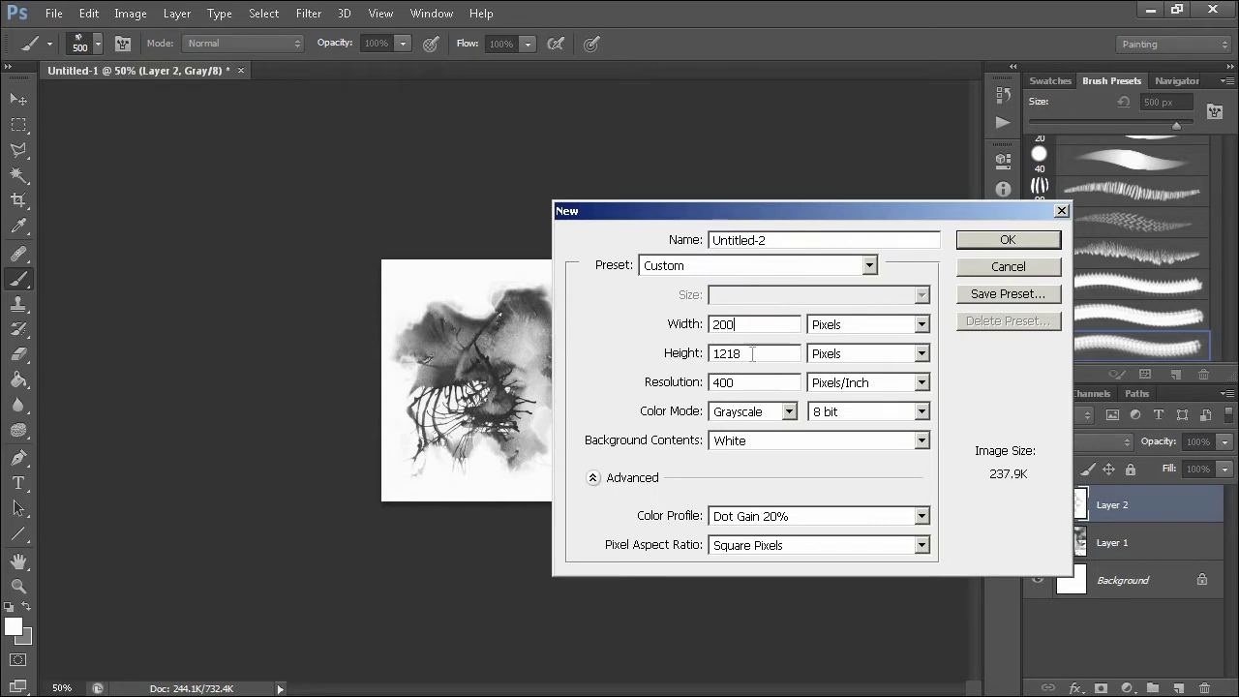
text(0)
double_click(751, 353)
text(2000)
key(Return)
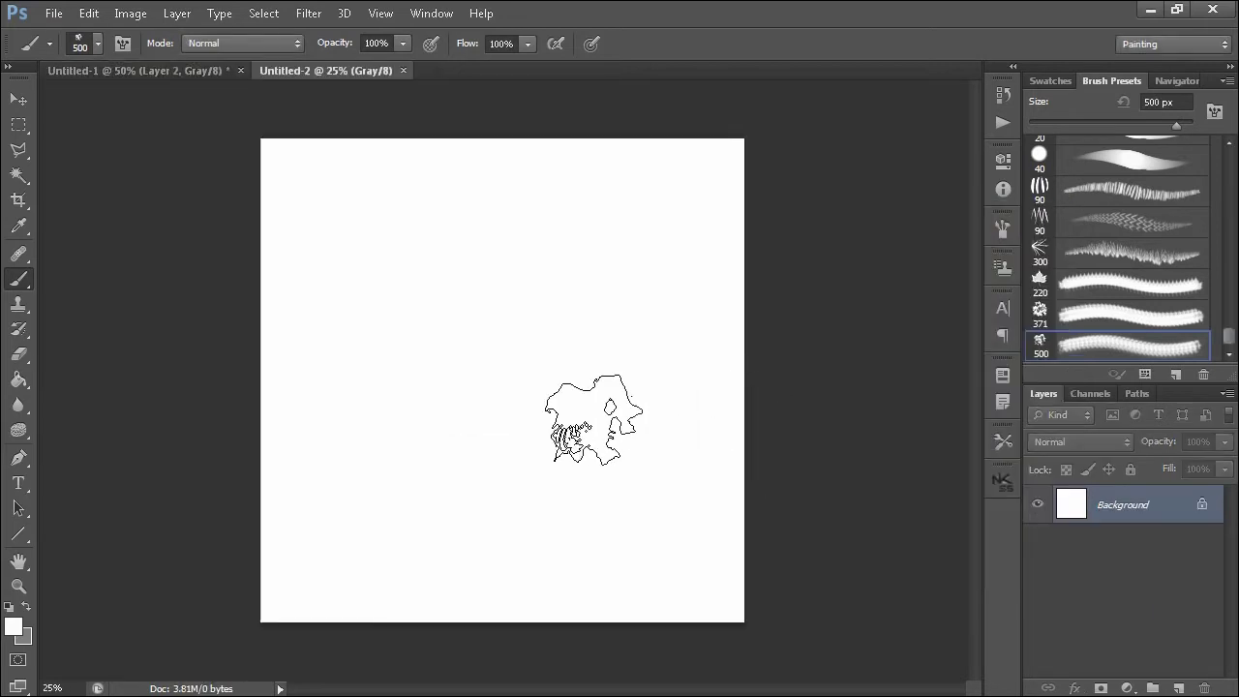
Step: Reset the foreground colour to black, try the new splatter brush on the canvas and undo the test strokes
click(9, 607)
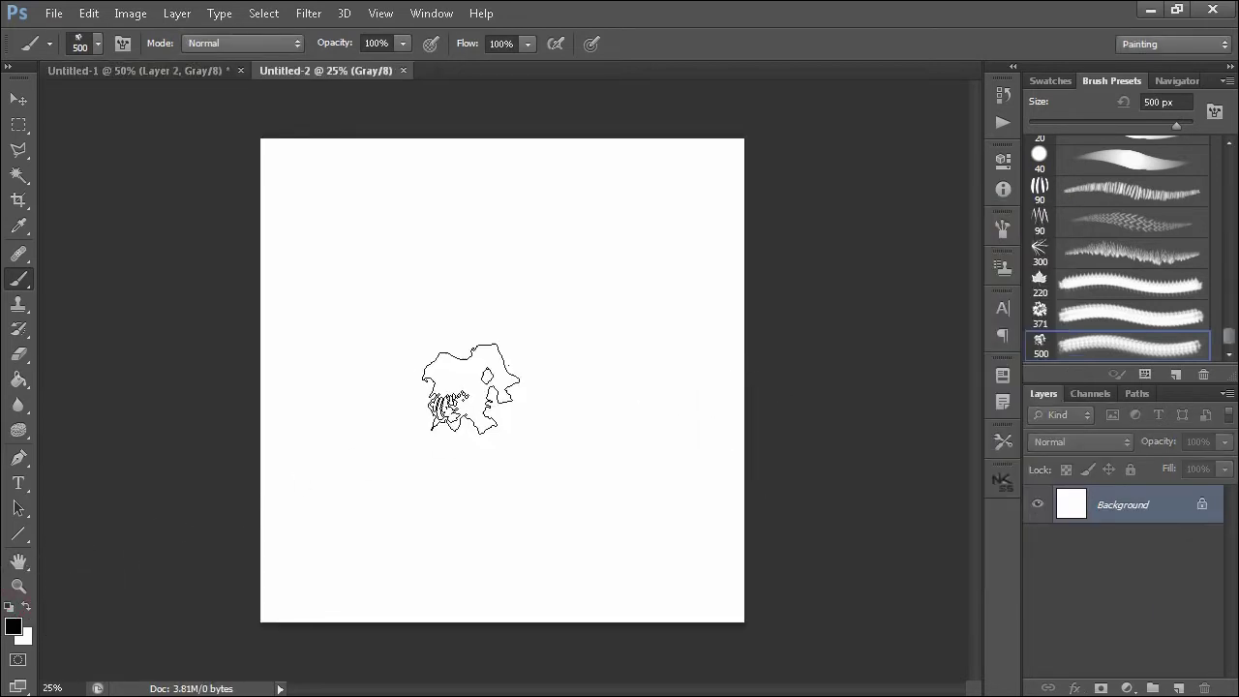
mouse_move(471, 389)
mouse_down()
mouse_move(518, 343)
mouse_move(677, 530)
mouse_up()
key(ctrl+z)
mouse_move(470, 277)
mouse_down()
mouse_move(387, 581)
mouse_move(600, 290)
mouse_move(463, 262)
mouse_up()
key(ctrl+z)
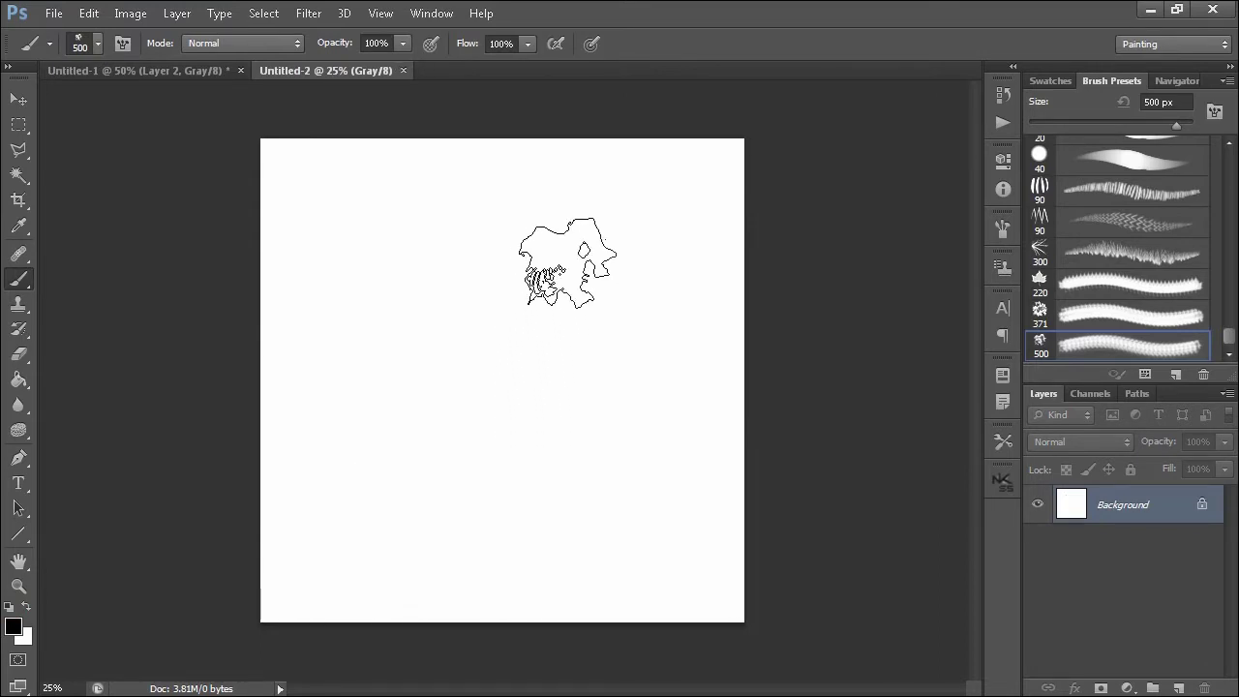
Step: Enable Shape Dynamics for the splatter brush with an 18% minimum diameter, then test it with a stroke and undo it
click(1009, 235)
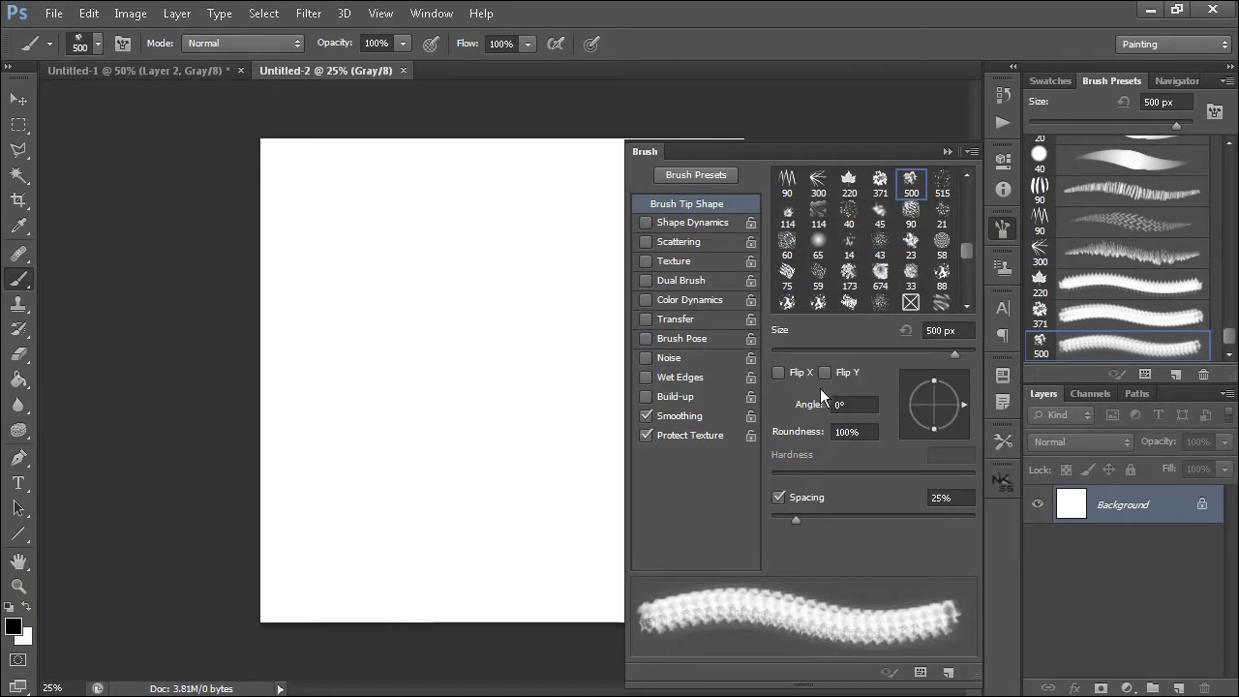
click(711, 224)
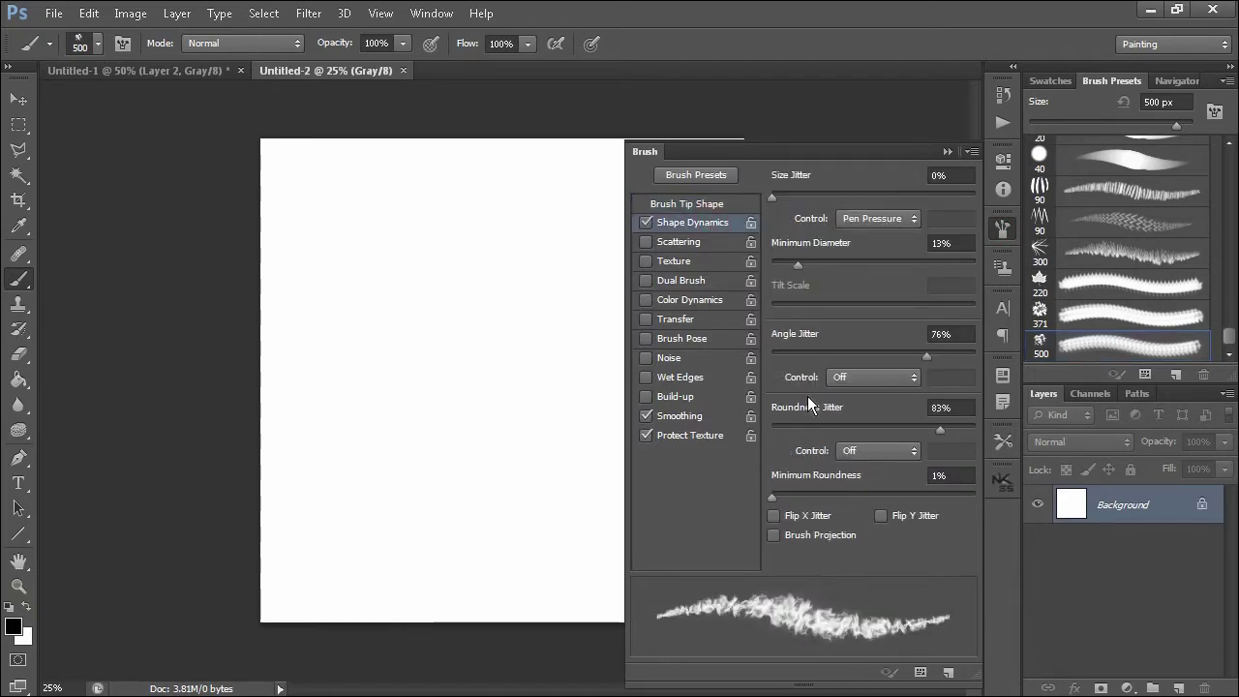
click(807, 267)
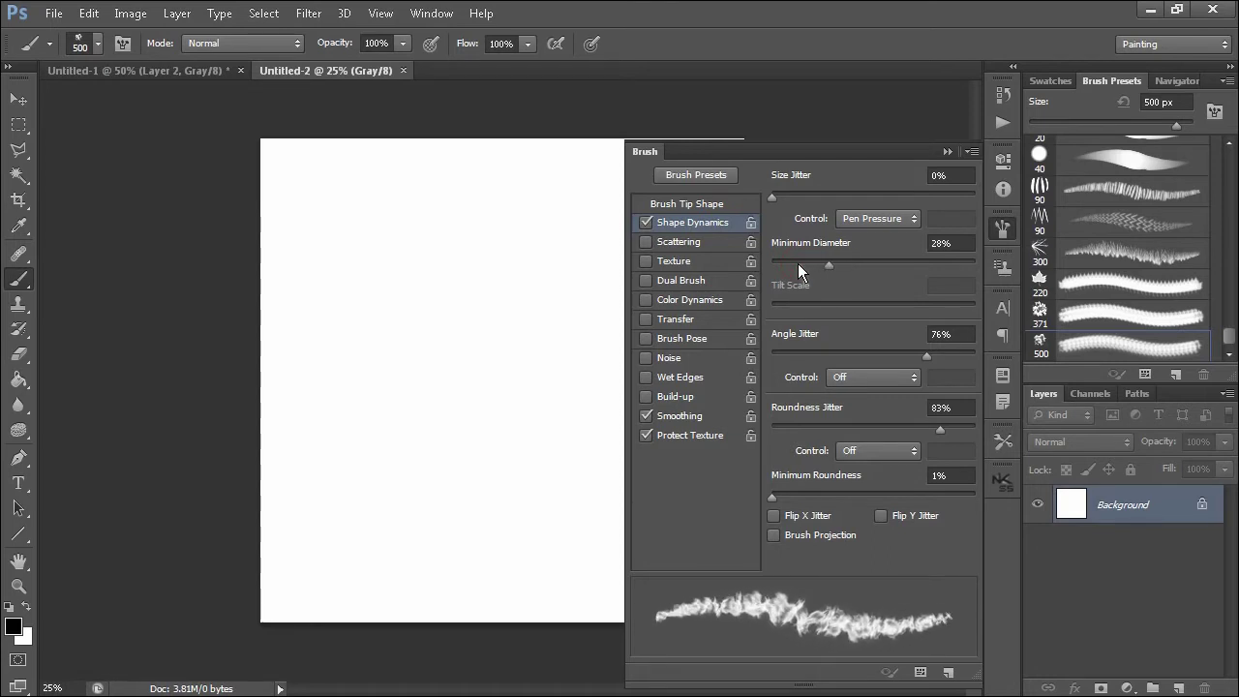
mouse_move(613, 359)
mouse_down()
mouse_move(400, 484)
mouse_move(387, 471)
mouse_up()
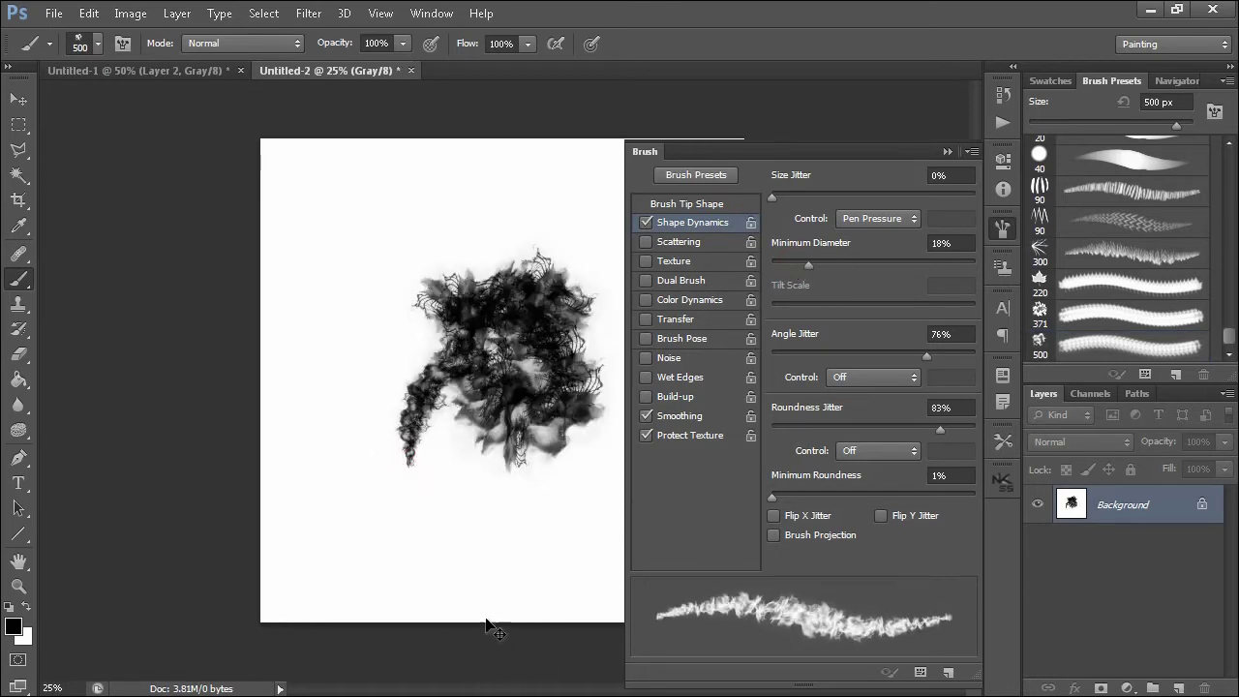
key(ctrl+z)
Step: Paint an irregular black ink blot across the middle of the canvas with the splatter brush
scroll(484, 581, up, 1)
scroll(474, 465, up, 1)
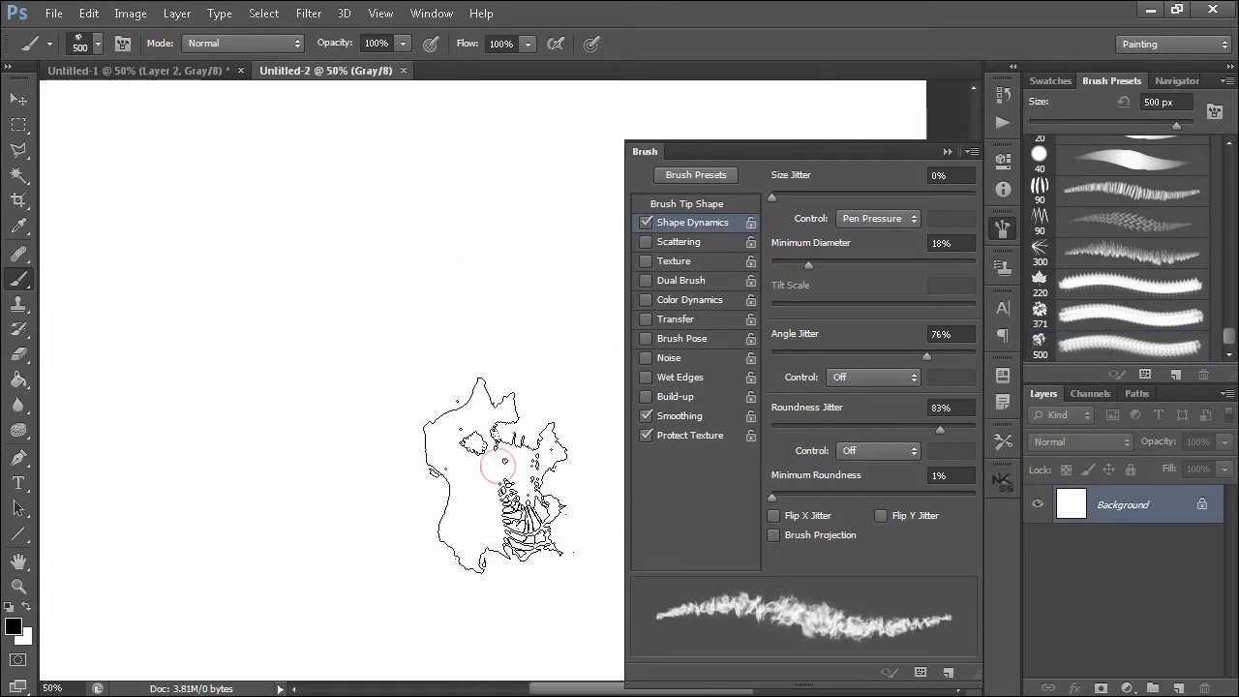
mouse_move(412, 434)
mouse_down()
mouse_move(365, 427)
mouse_move(433, 268)
mouse_move(520, 277)
mouse_move(494, 466)
mouse_up()
key(ctrl+z)
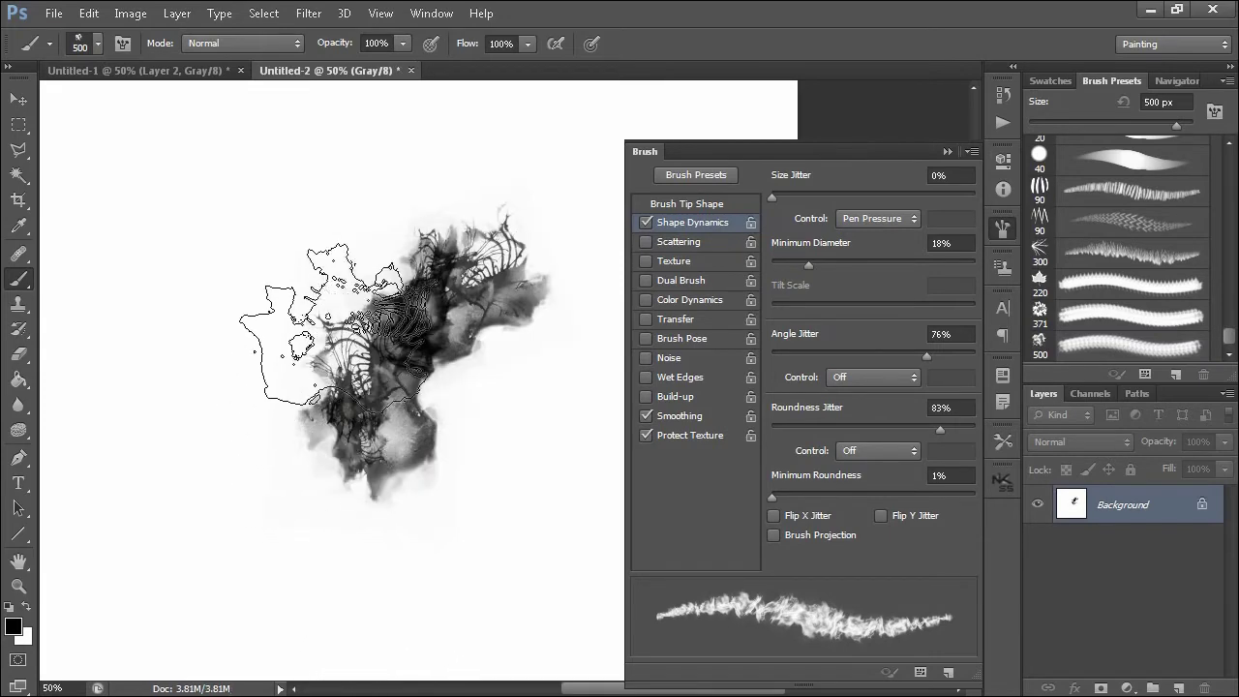
drag(288, 312, 272, 431)
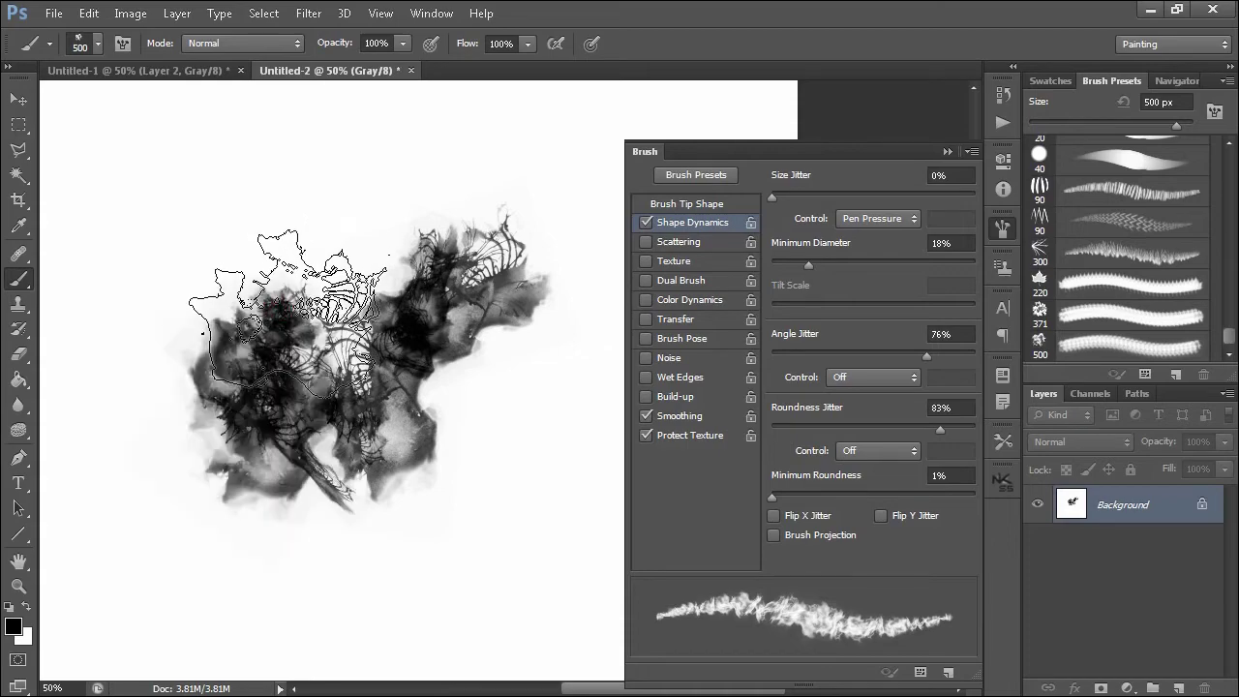
key(ctrl+plus)
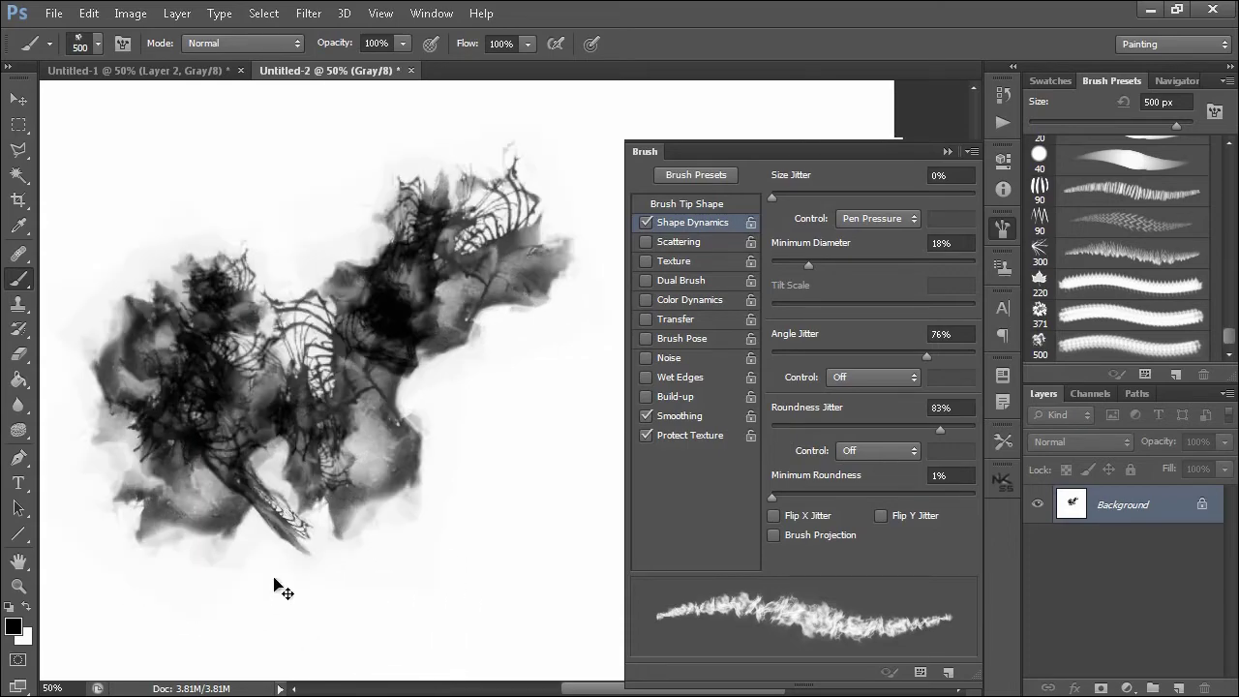
drag(166, 566, 260, 517)
scroll(312, 507, up, 2)
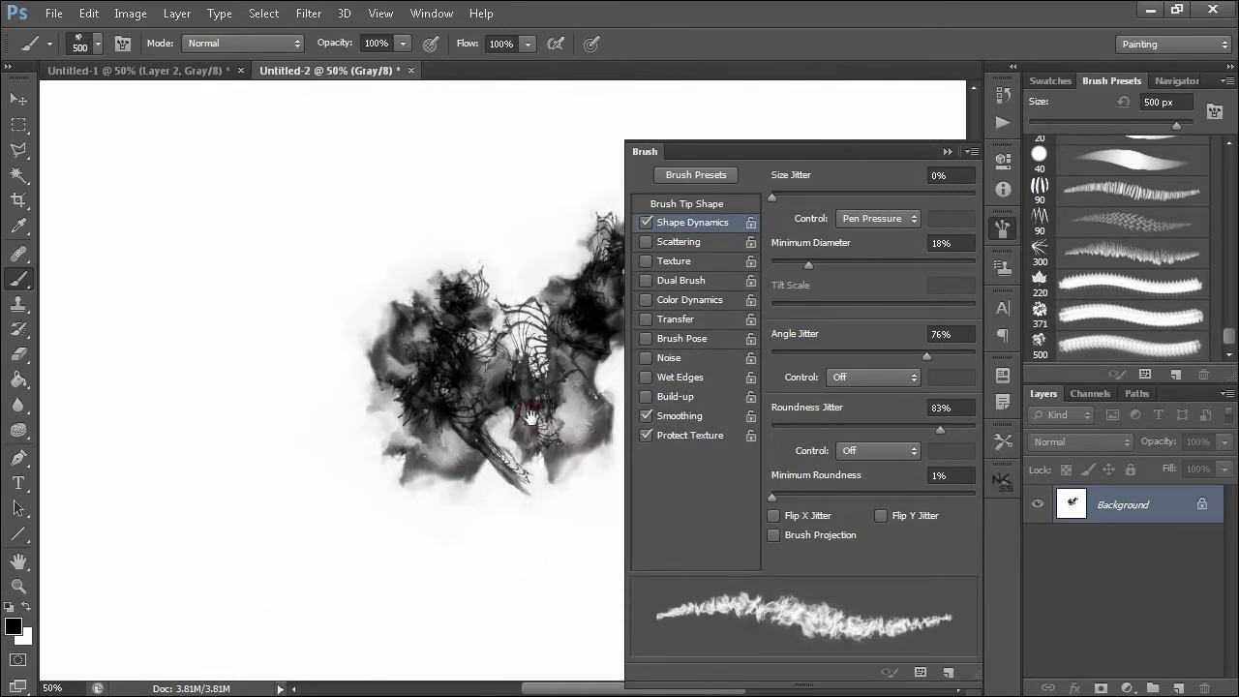
drag(531, 418, 469, 446)
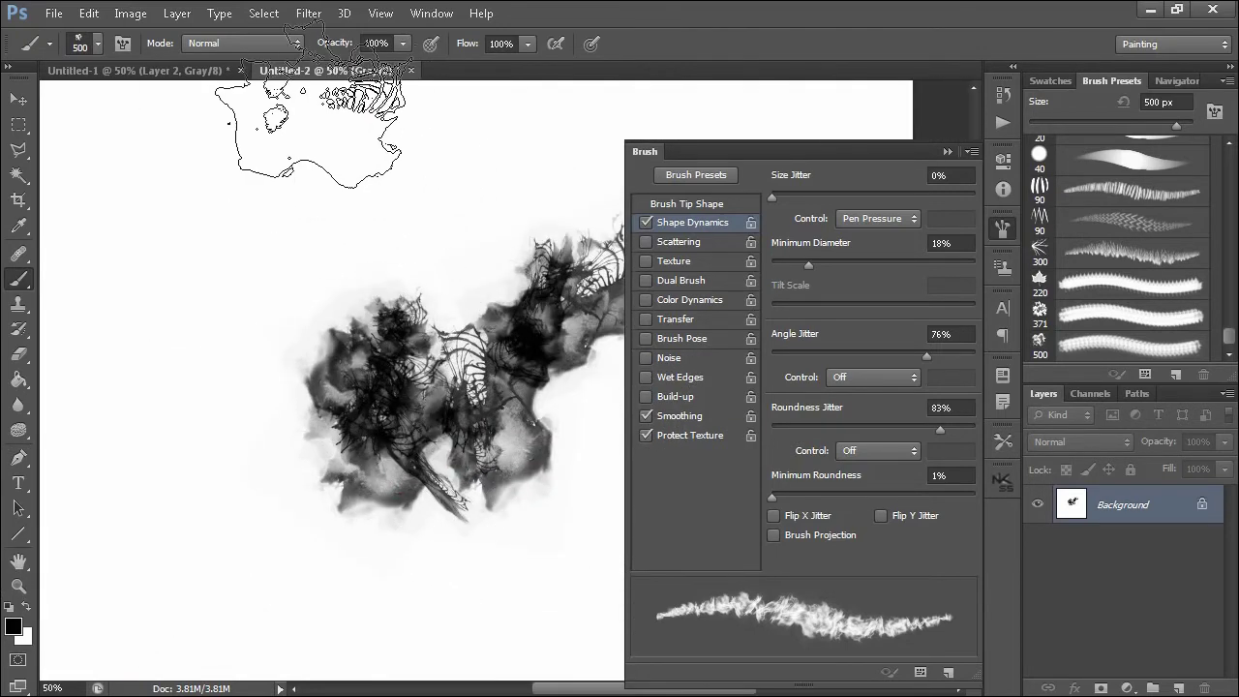
Step: Switch to Untitled-1 and set up the Eraser with a soft round 25 px tip and Transfer enabled
click(174, 72)
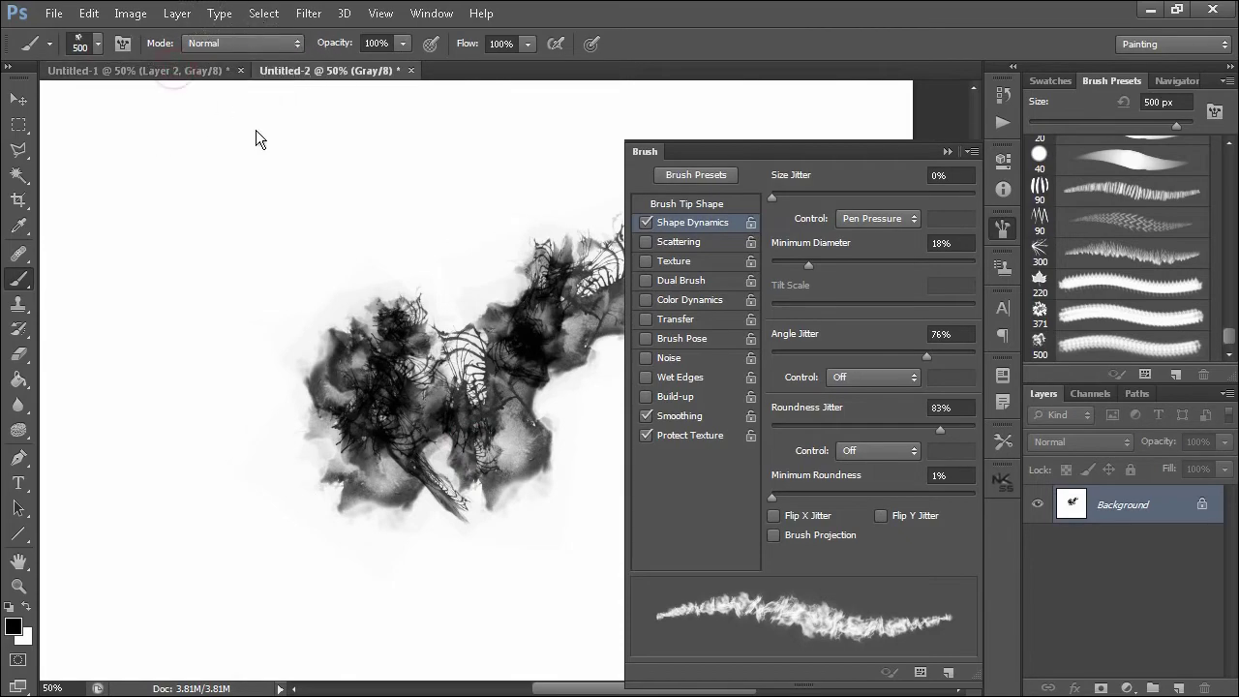
click(233, 68)
key(ctrl+plus)
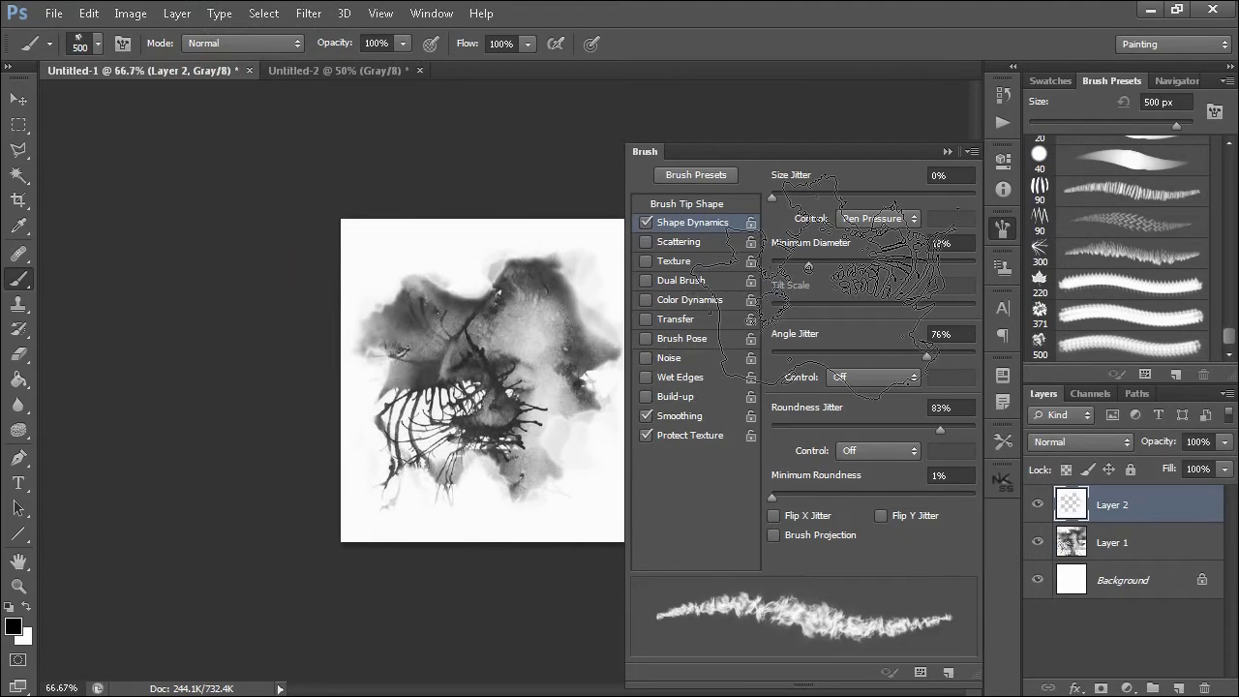
click(947, 152)
key(e)
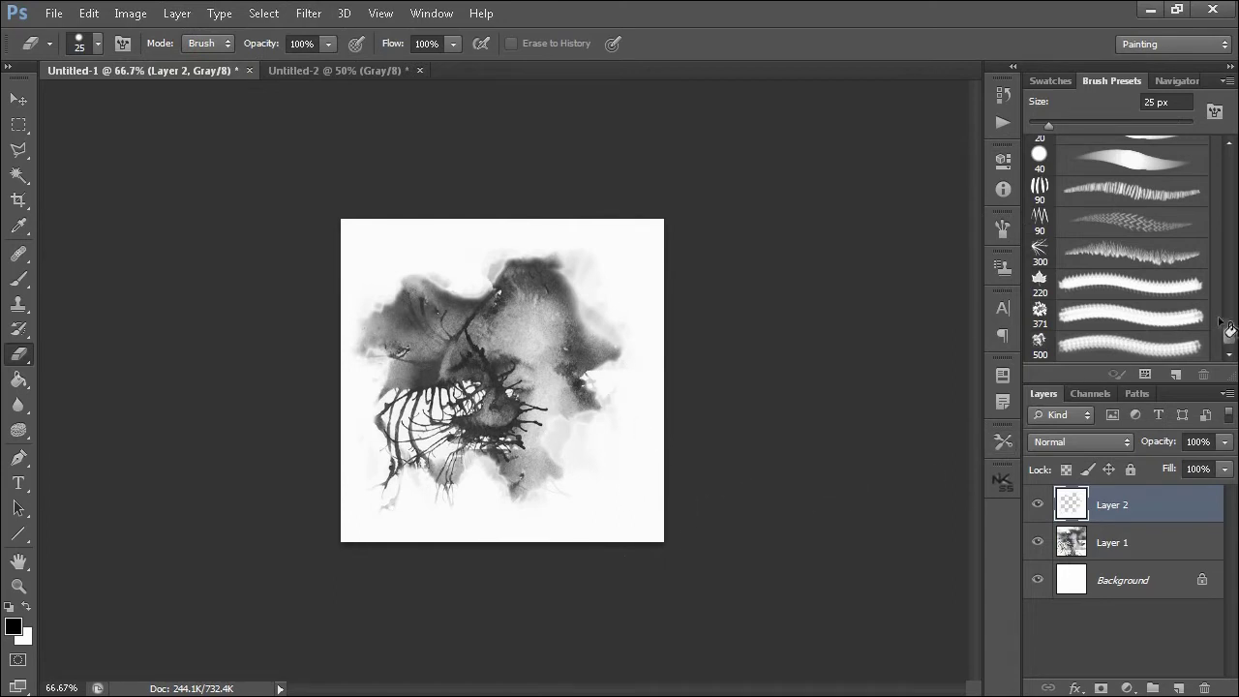
drag(1229, 329, 1231, 150)
click(1135, 153)
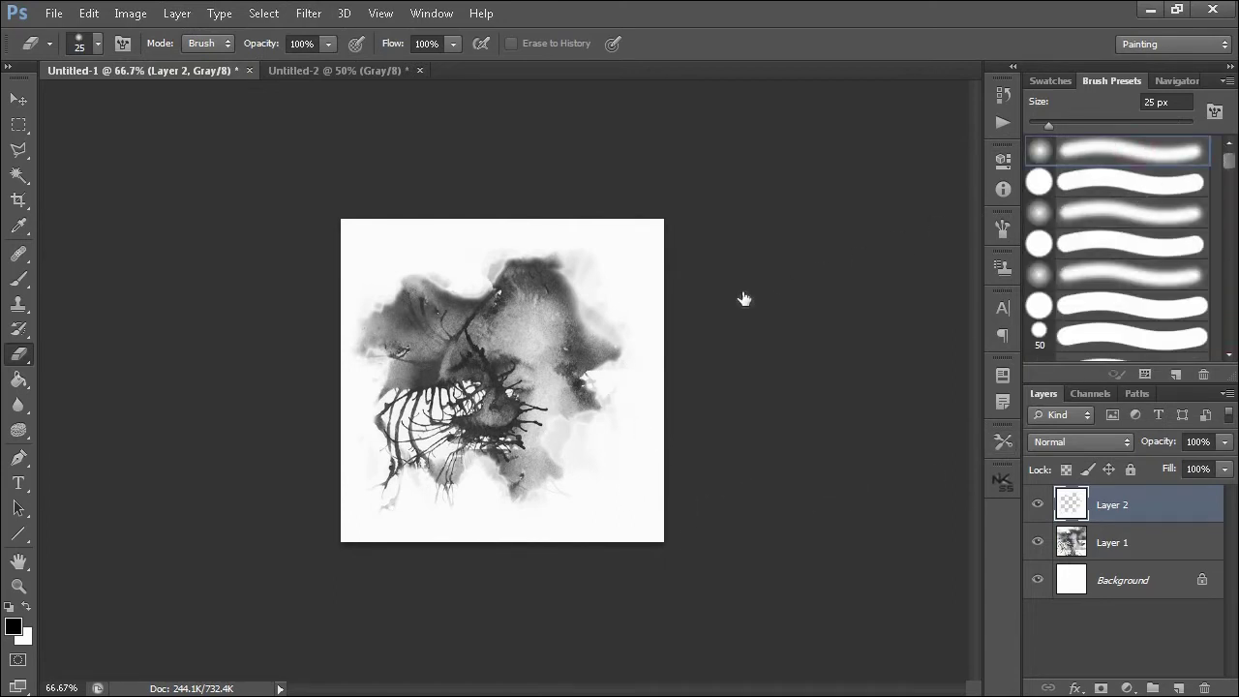
click(1002, 228)
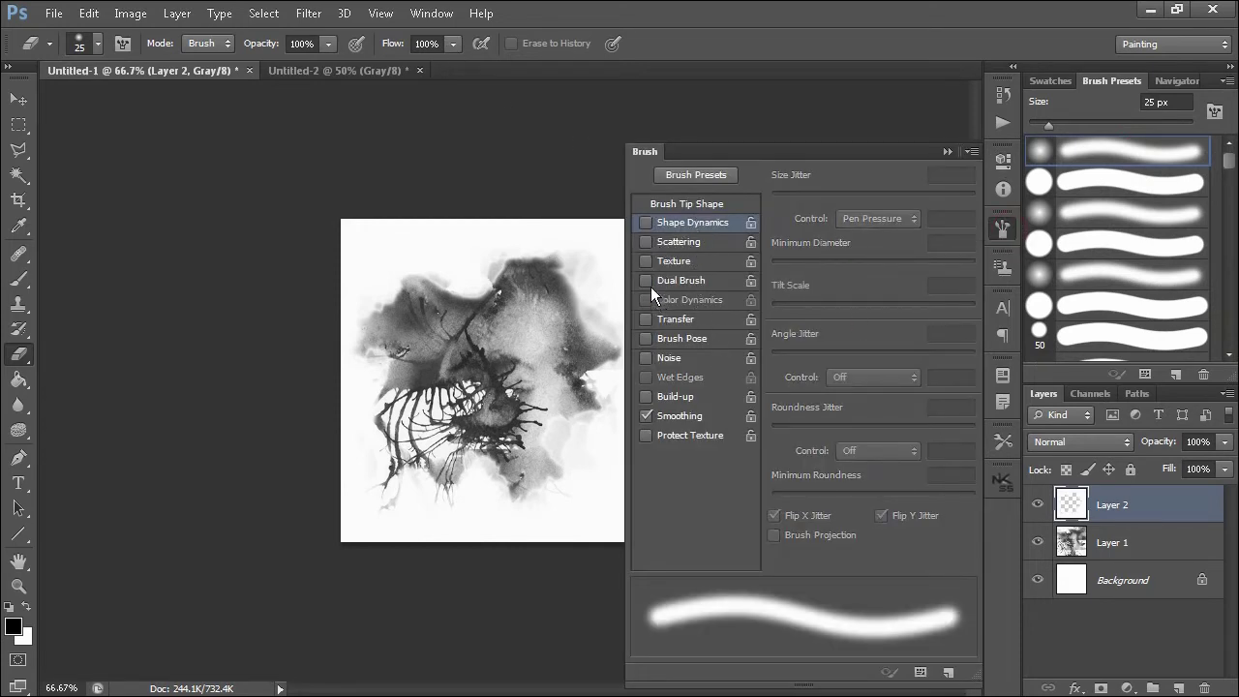
click(661, 323)
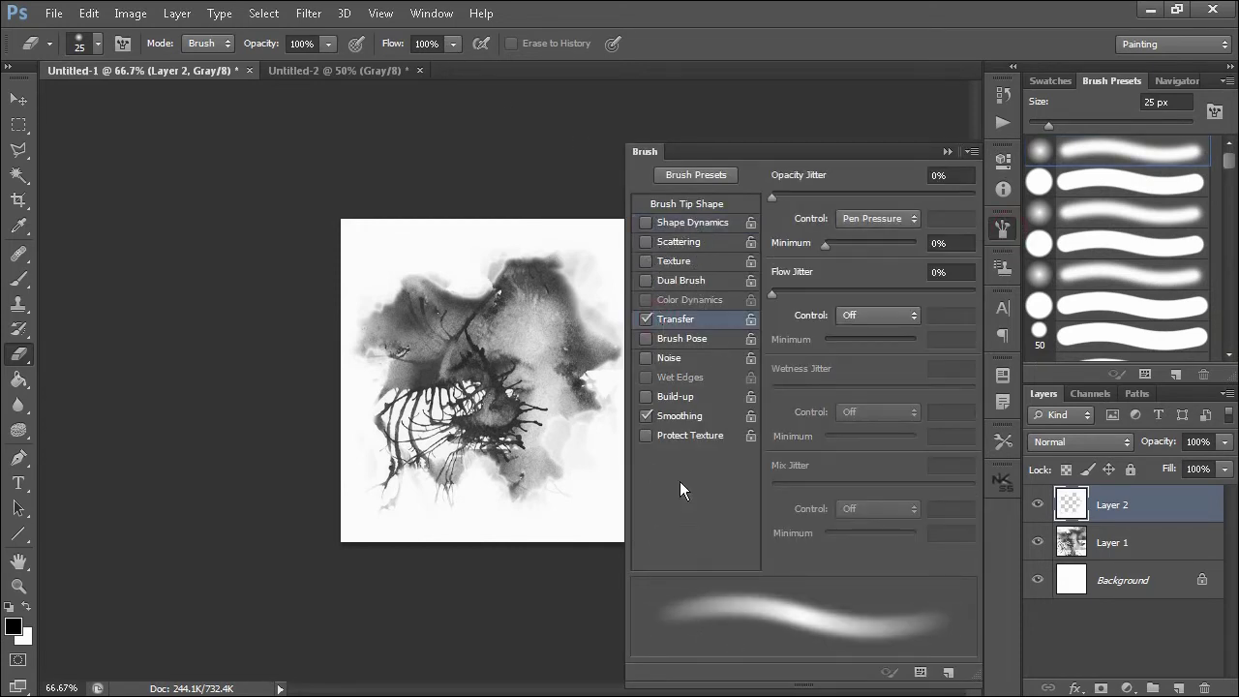
click(943, 151)
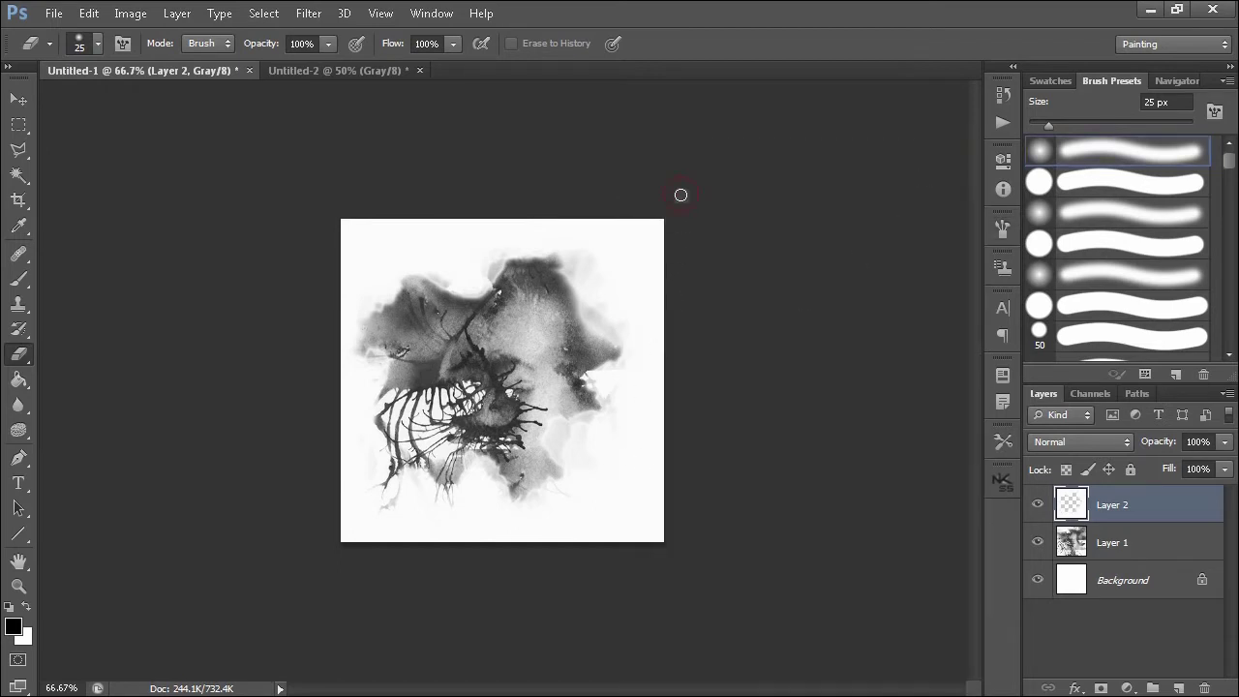
Step: Enlarge the eraser, try an erasing stroke near the upper-right corner of the splatter canvas and undo it
key(bracketright)
key(bracketright)
key(bracketright)
key(bracketright)
key(bracketright)
key(bracketright)
drag(653, 226, 675, 274)
key(ctrl+z)
Step: Set up the Brush tool with white as the foreground colour and a soft round tip at 80 px
key(b)
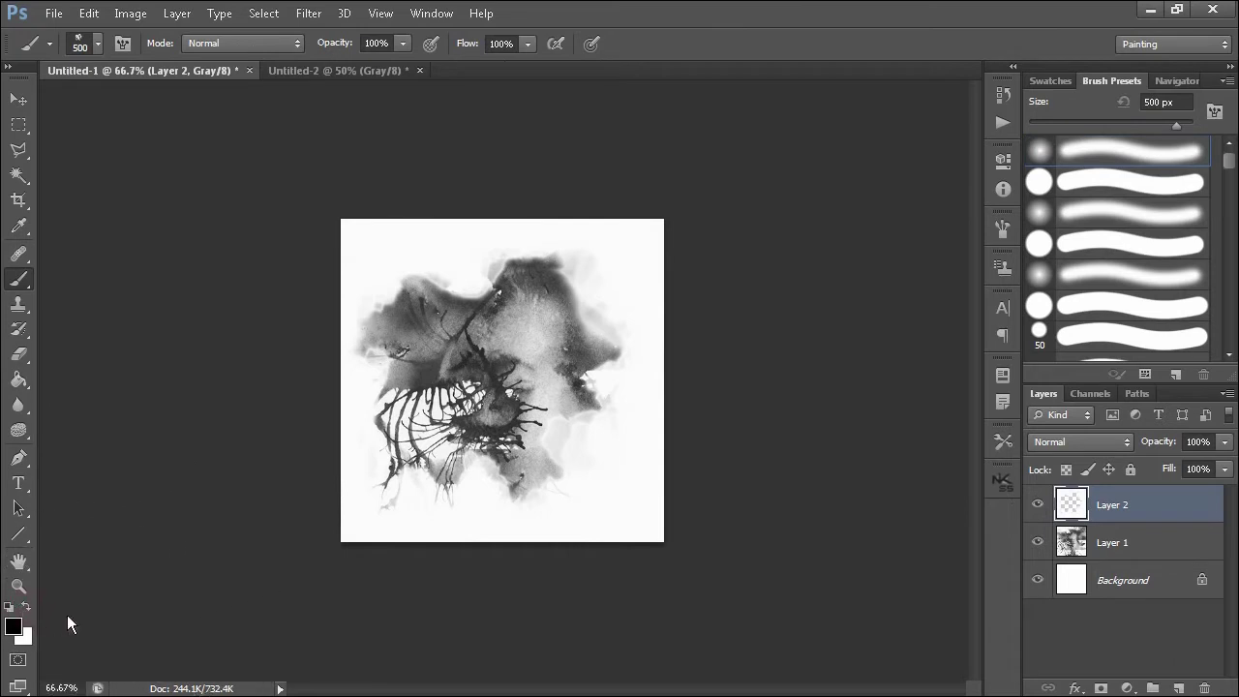
click(28, 604)
click(1130, 152)
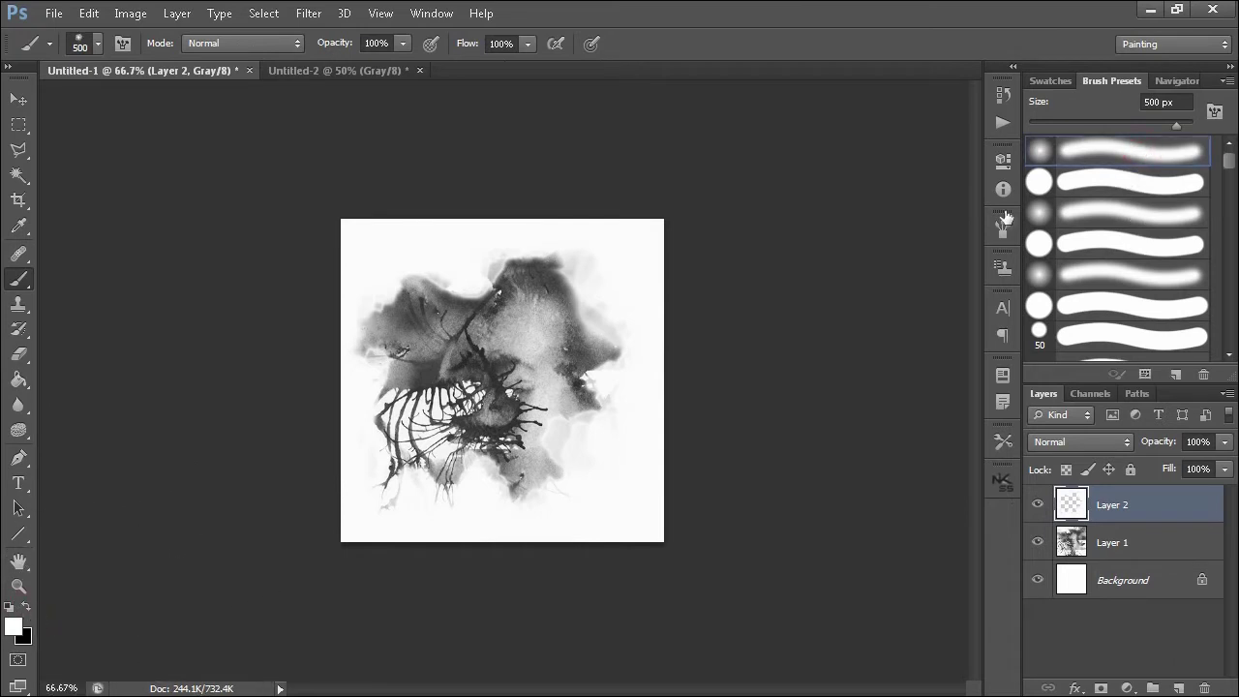
key(bracketleft)
key(bracketleft)
key(bracketleft)
key(bracketleft)
key(bracketleft)
key(bracketleft)
key(bracketleft)
key(bracketleft)
key(bracketleft)
key(bracketleft)
click(1002, 229)
click(949, 152)
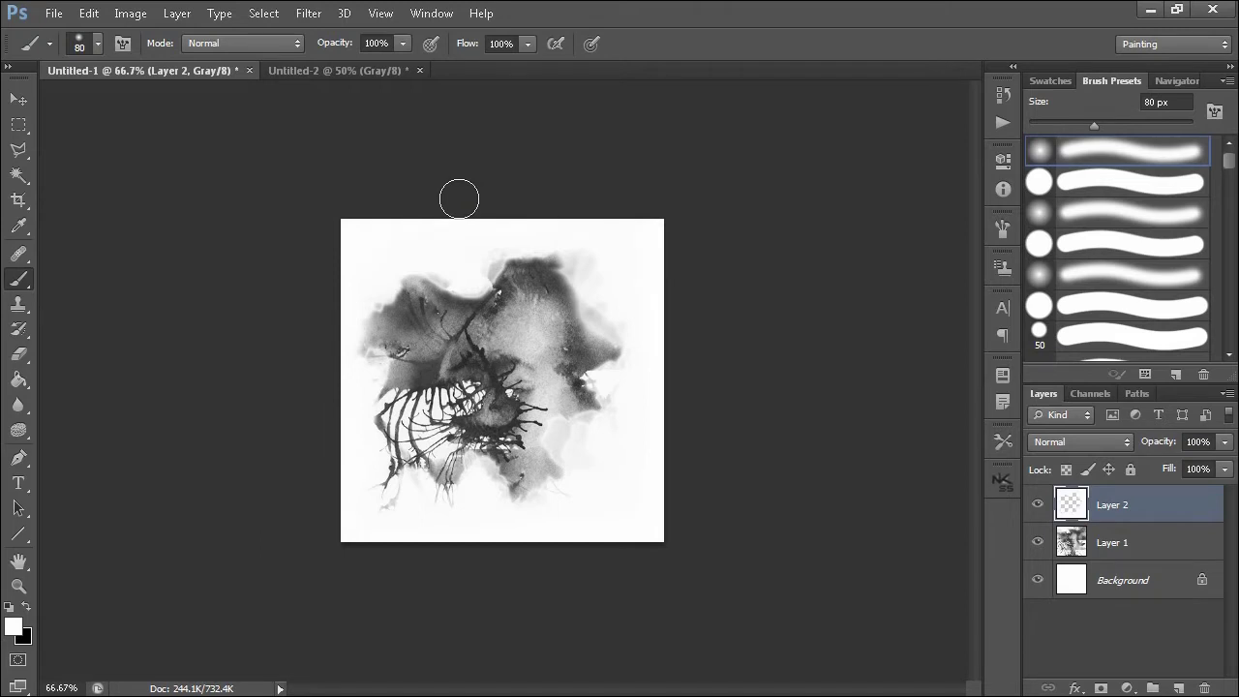
Step: Enlarge the soft round brush to 175 px and paint white around the splatter's outer edges on Layer 2
key(bracketright)
key(bracketright)
key(bracketright)
key(bracketright)
key(bracketright)
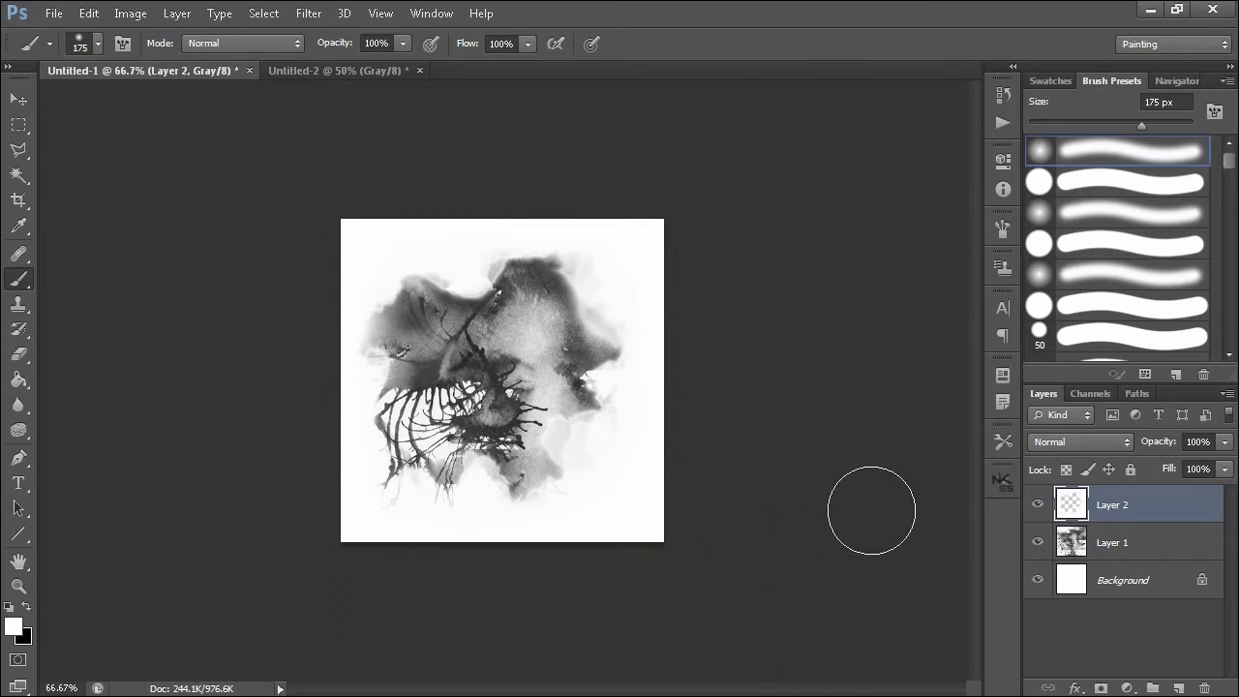
Step: Delete the 220 px and 371 px sampled brushes near the end of the brush presets
click(88, 13)
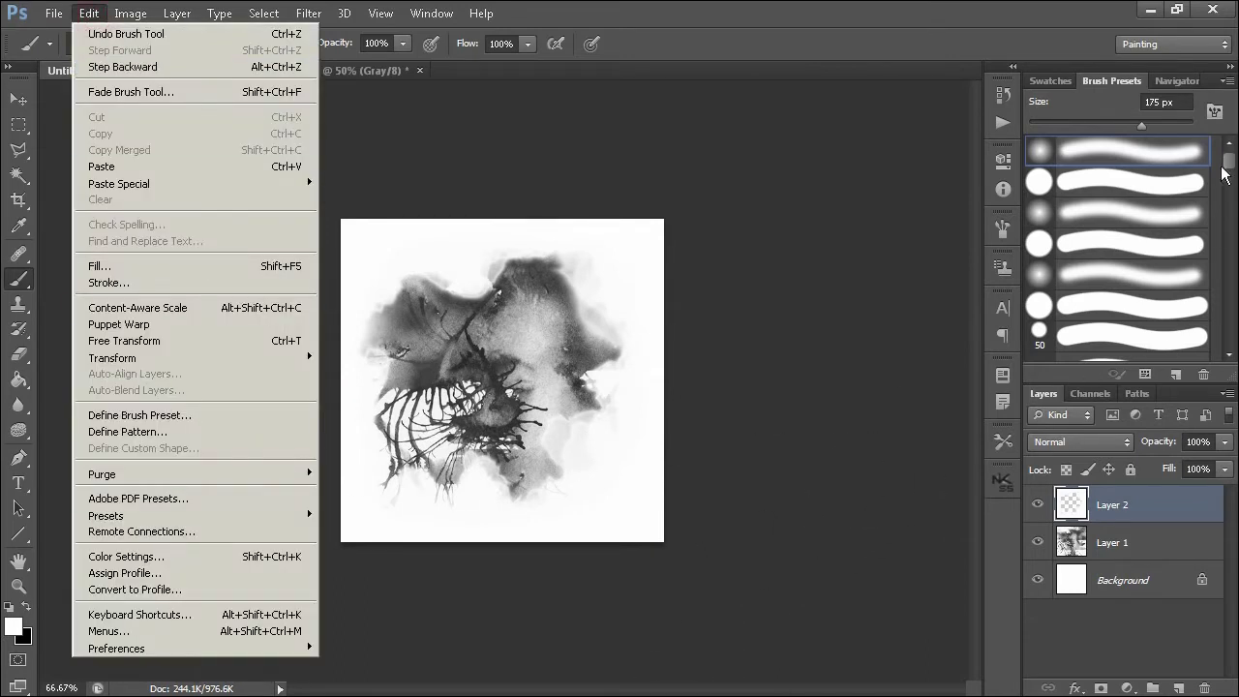
drag(1221, 174, 1229, 386)
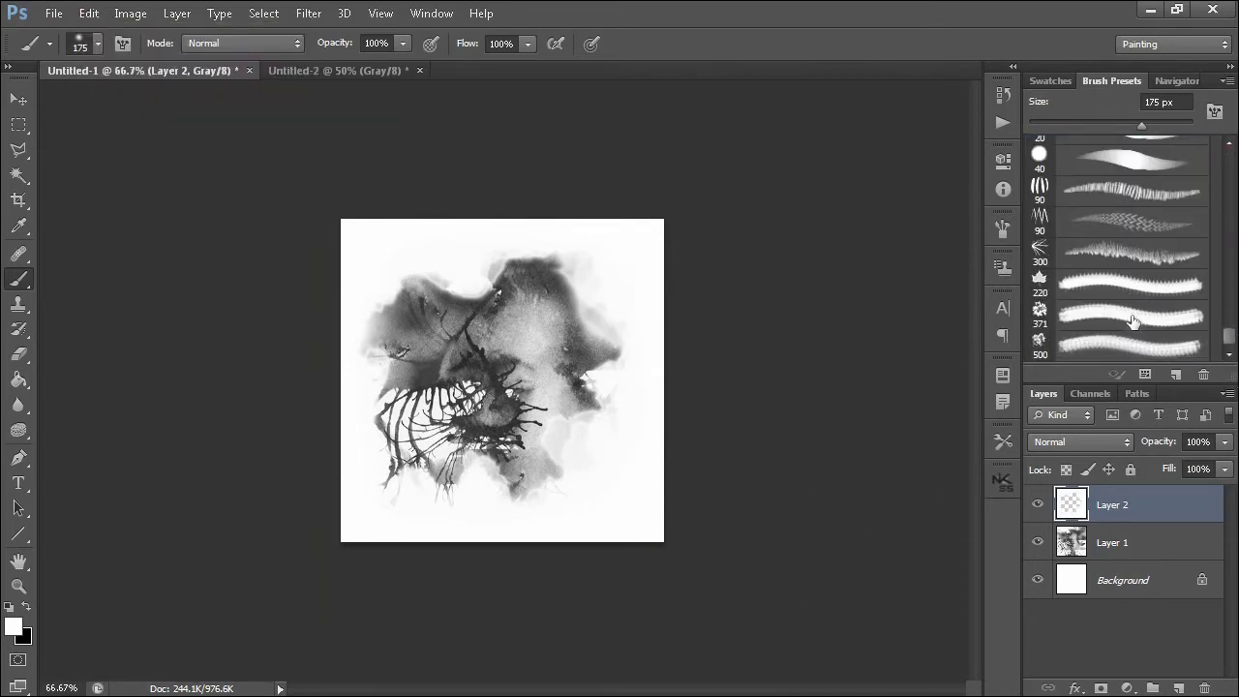
key(alt)
right_click(1117, 277)
click(1140, 298)
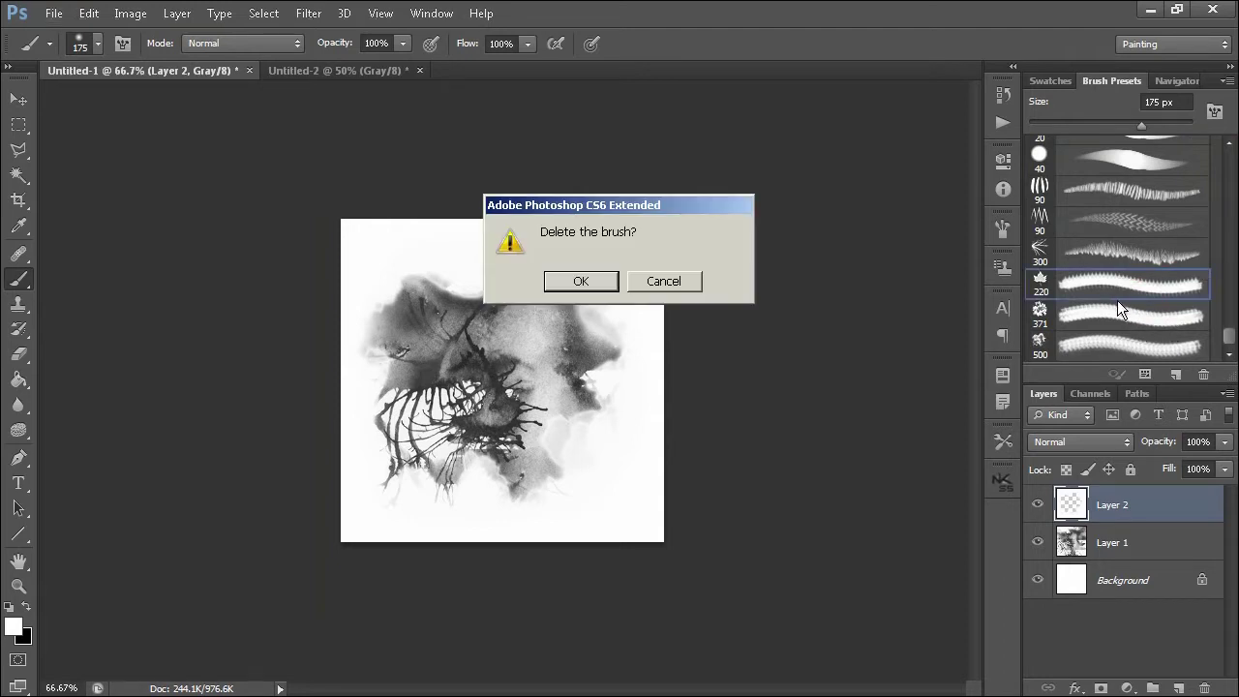
click(581, 281)
scroll(1203, 235, down, 5)
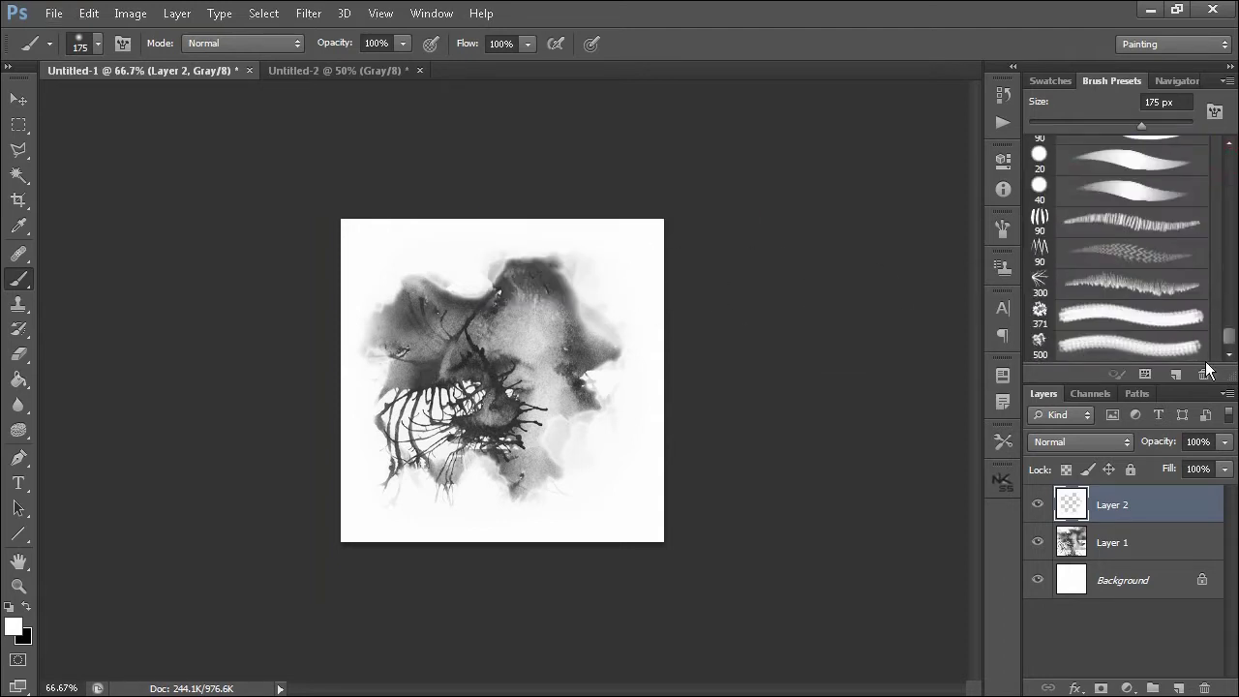
right_click(1120, 315)
click(1127, 339)
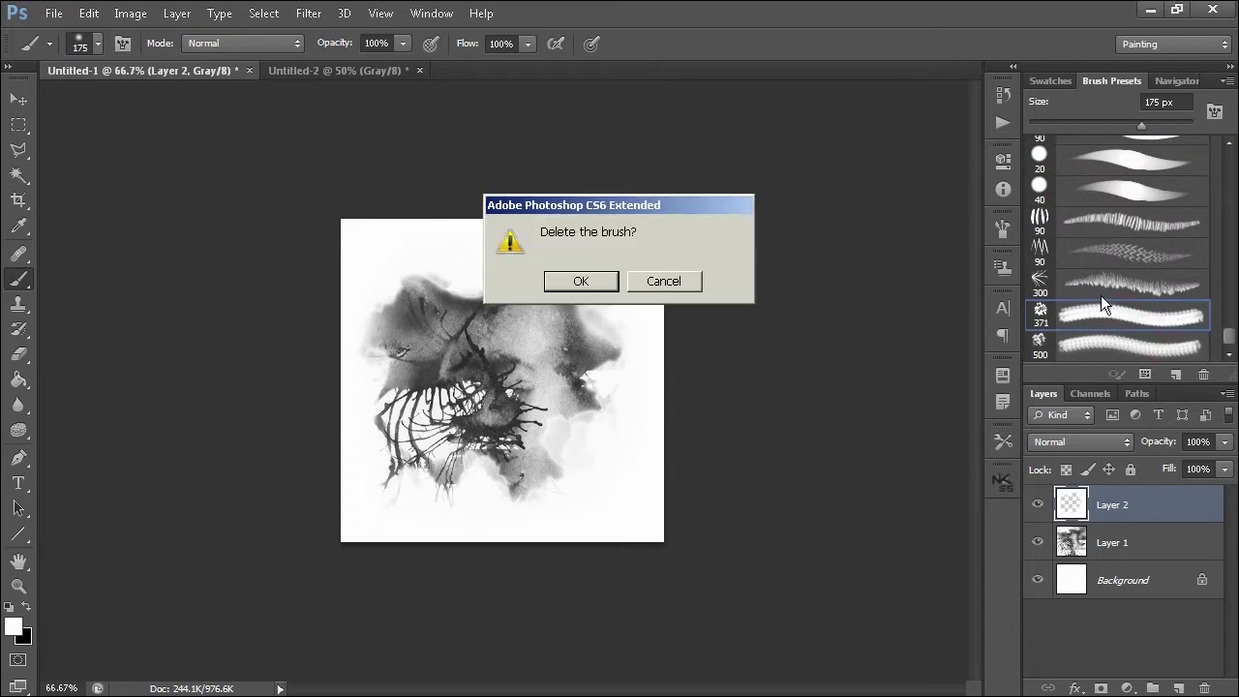
click(581, 281)
Step: Delete the 300 px and 500 px brushes at the end of the brush presets
drag(1229, 163, 1221, 380)
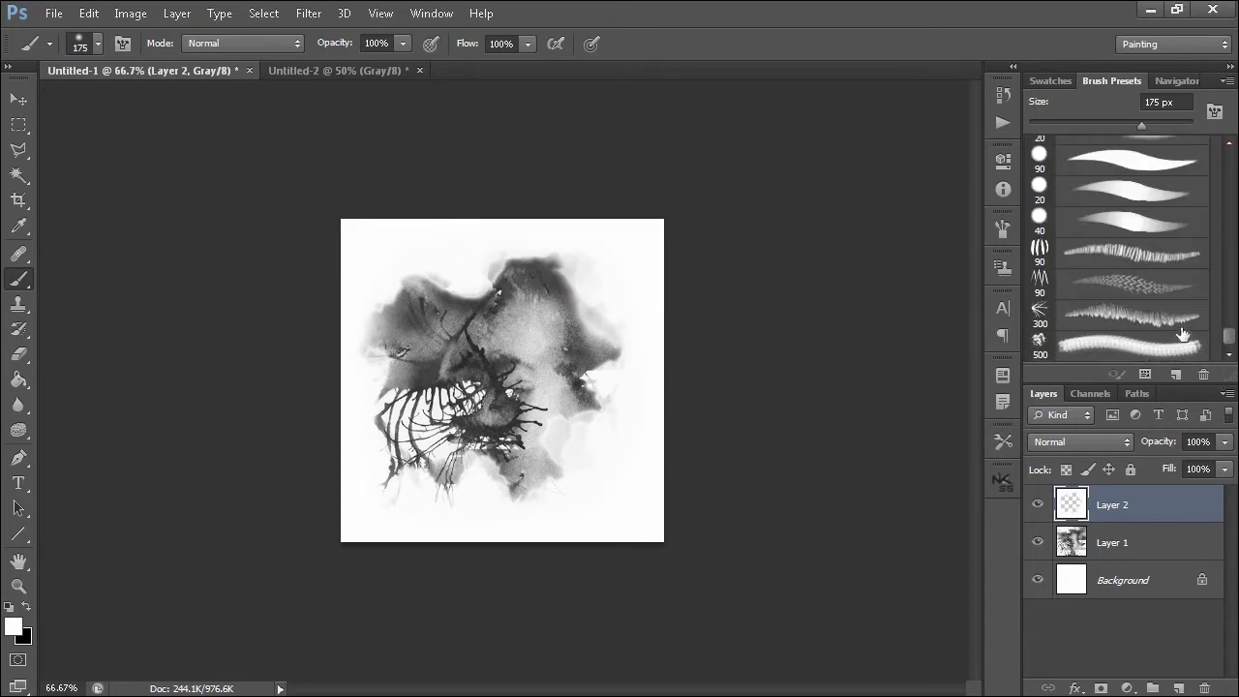
right_click(1115, 319)
click(1139, 343)
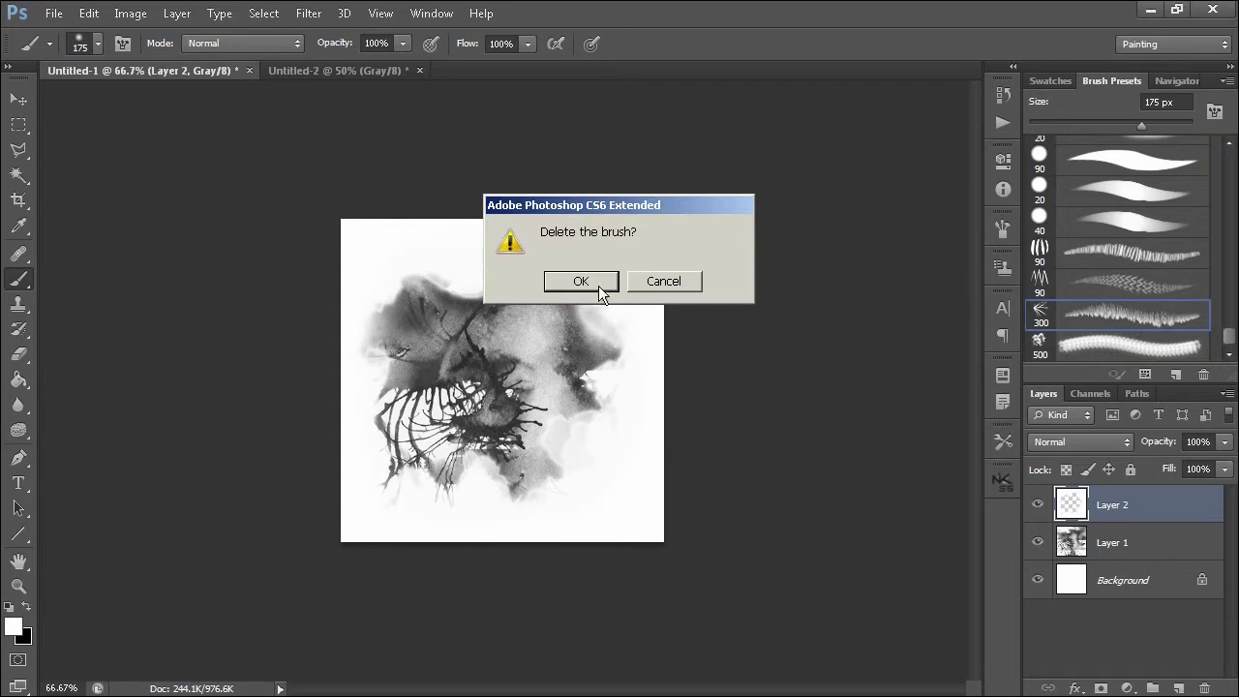
click(581, 282)
drag(1229, 163, 1224, 360)
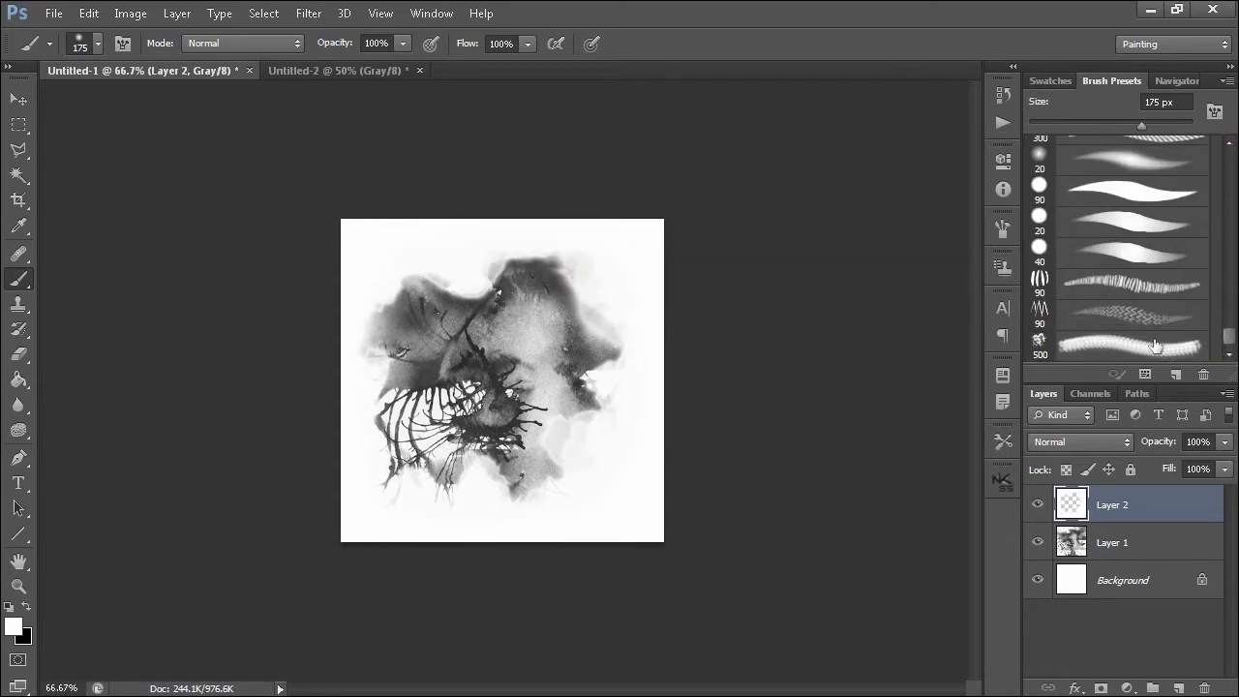
right_click(1125, 345)
click(1160, 370)
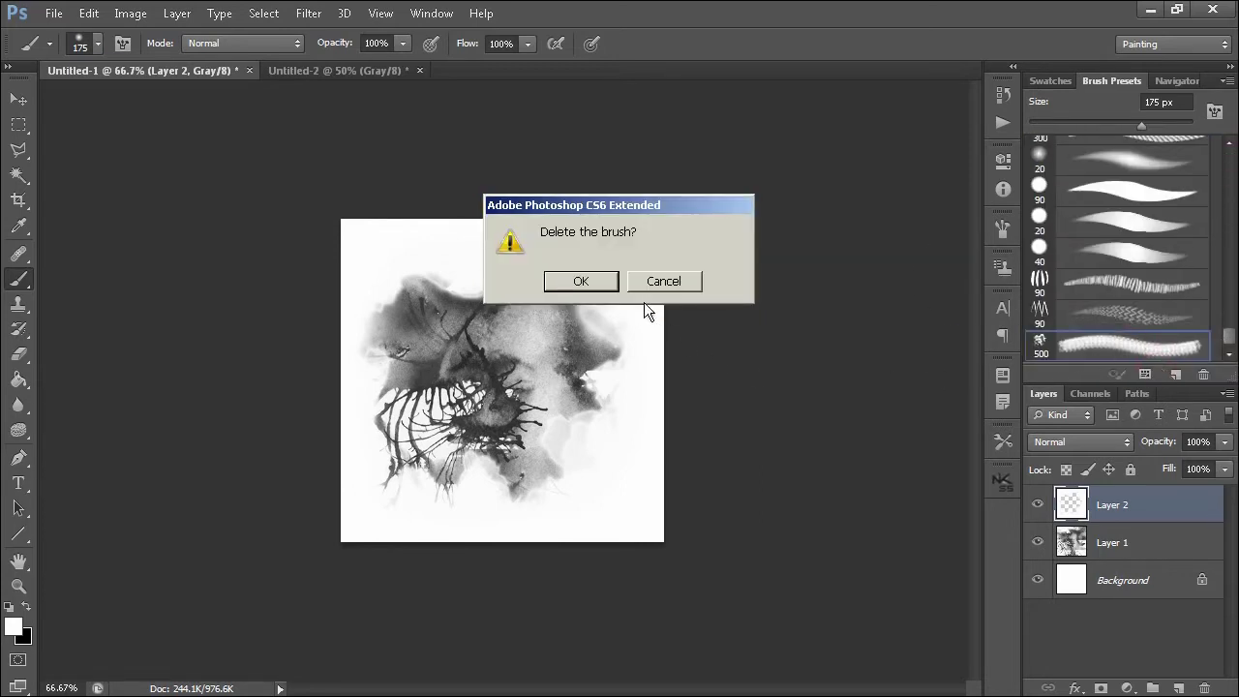
click(581, 281)
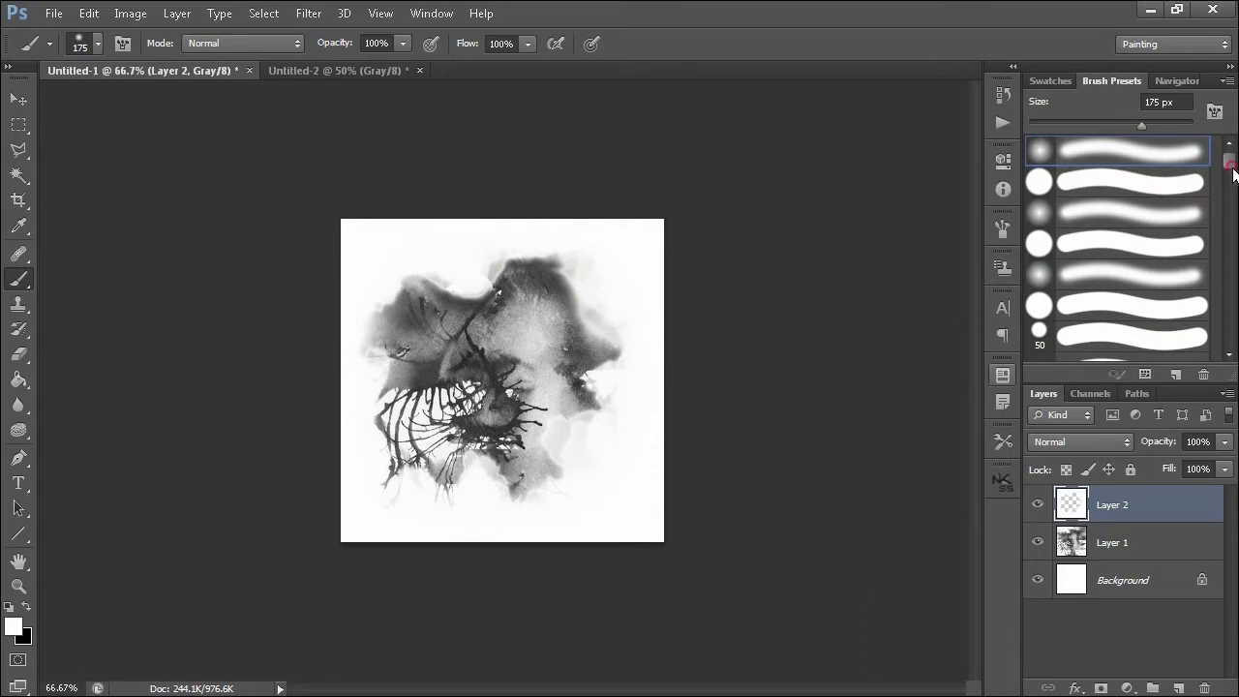
Step: Define the cleaned-up splatter as a new brush preset, keeping the suggested name
drag(1231, 172, 1225, 368)
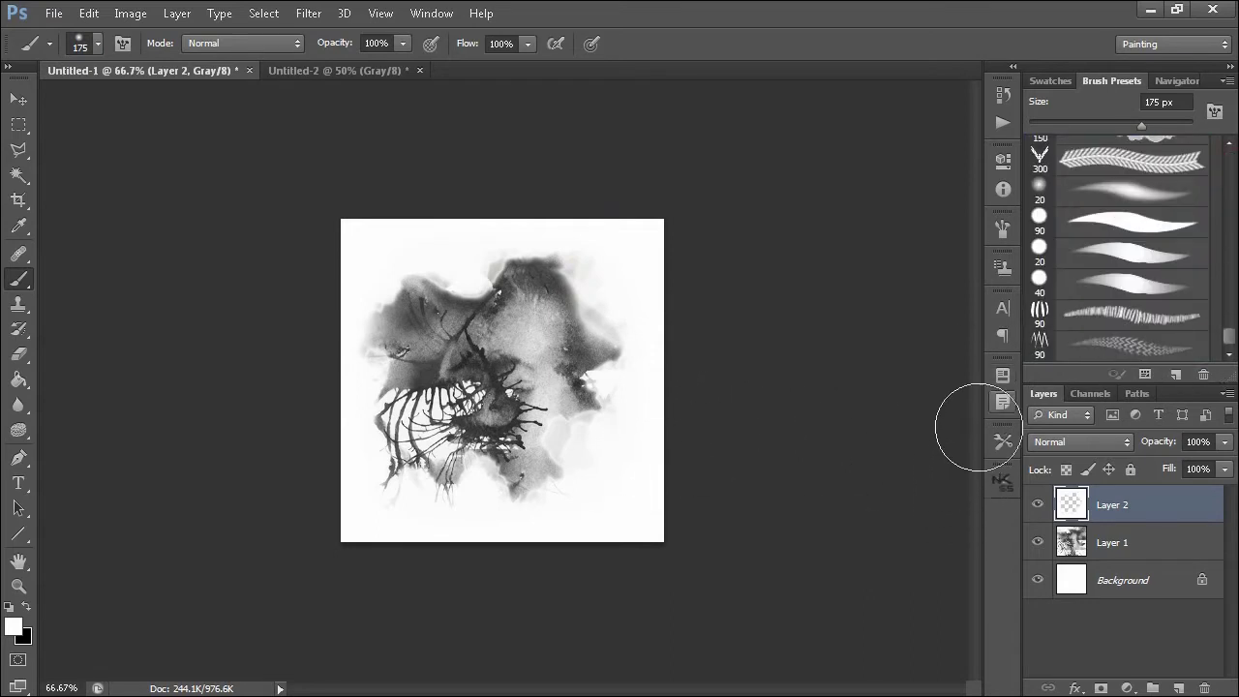
click(88, 13)
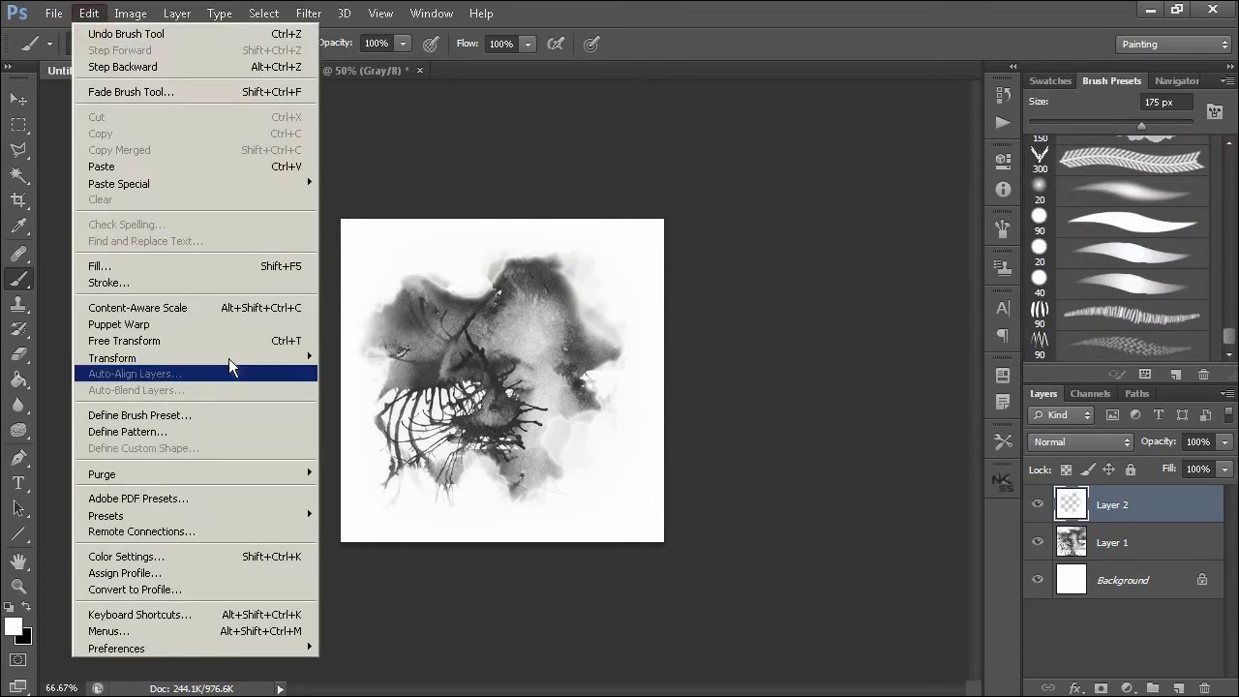
click(226, 418)
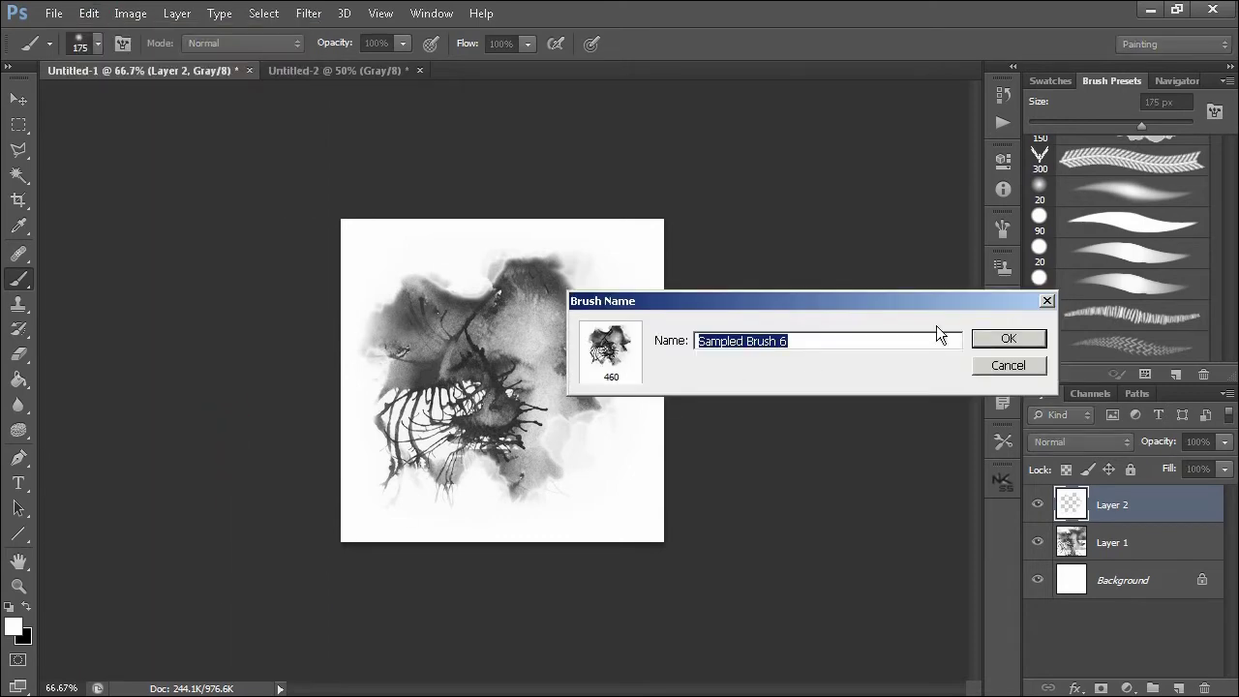
click(987, 337)
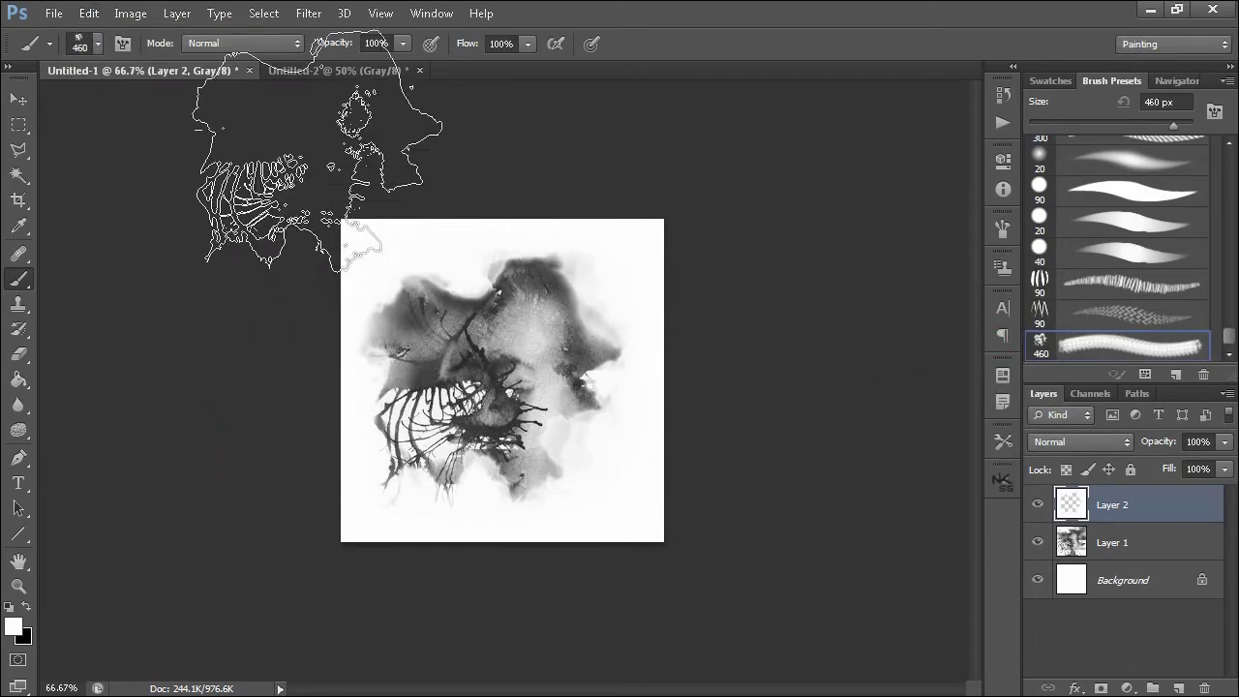
Step: Test the new 460 px splatter brush with black strokes across Untitled-2, then fill the Background layer with white
click(333, 72)
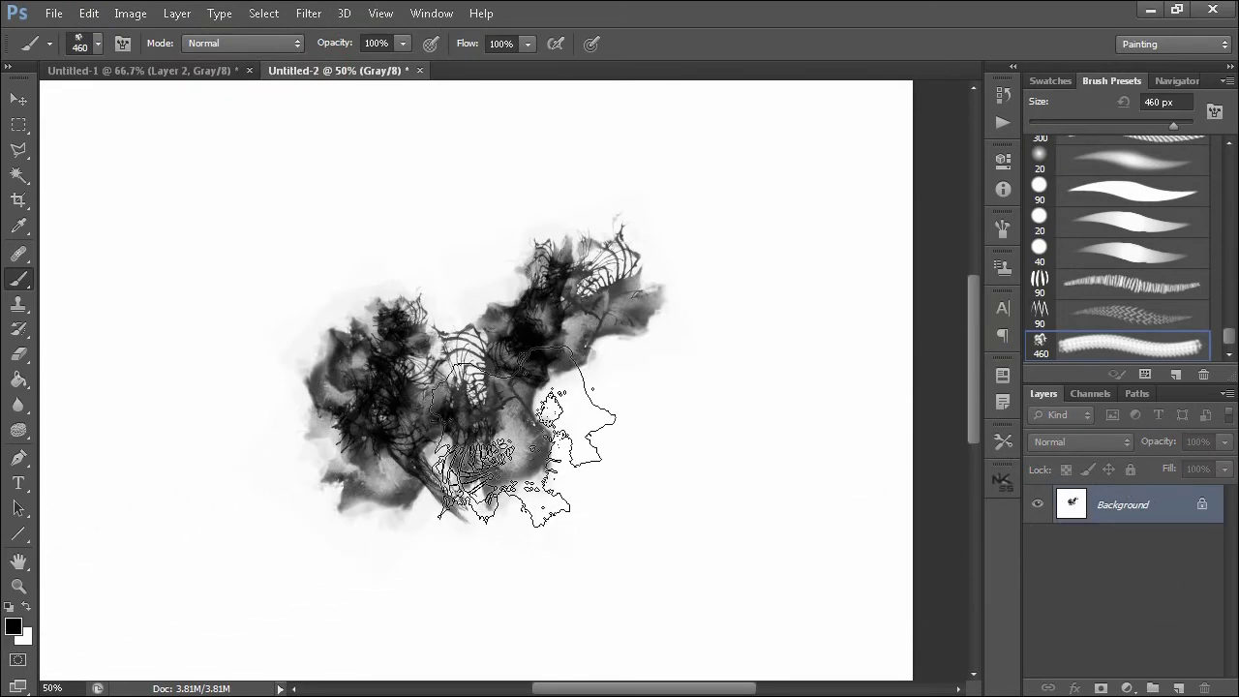
key(x)
click(469, 380)
mouse_move(470, 380)
mouse_down()
mouse_move(541, 281)
mouse_move(445, 494)
mouse_move(634, 426)
mouse_move(469, 379)
mouse_up()
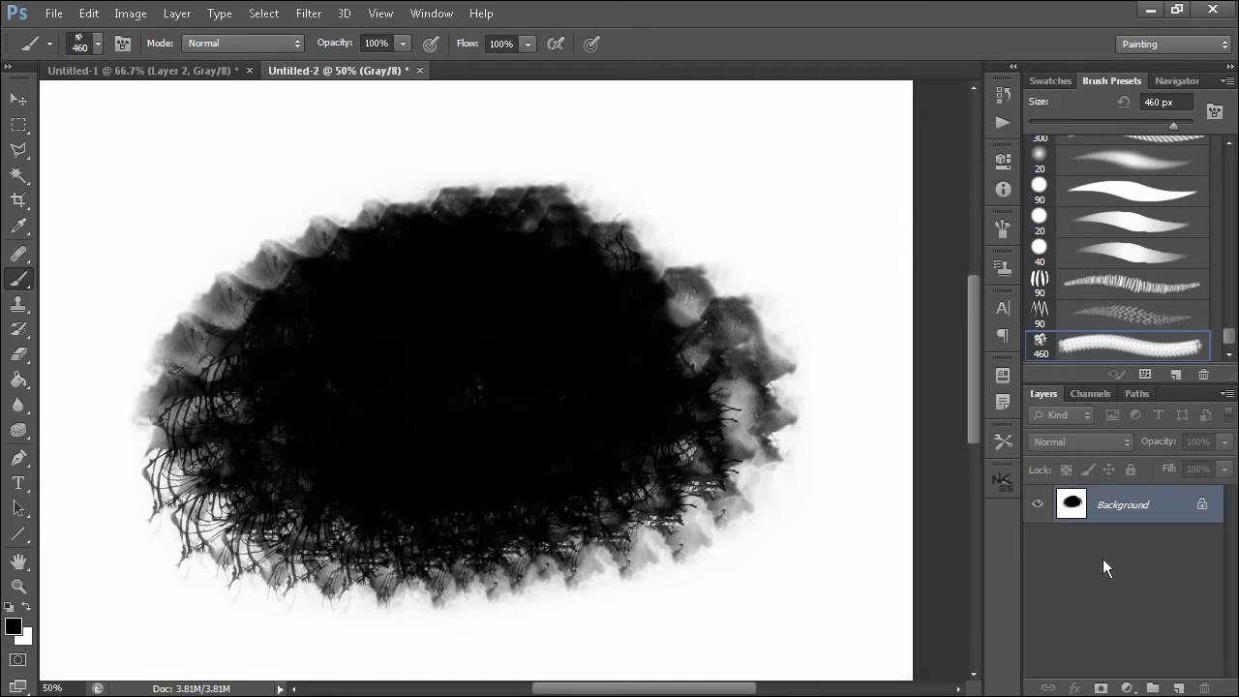
key(ctrl+BackSpace)
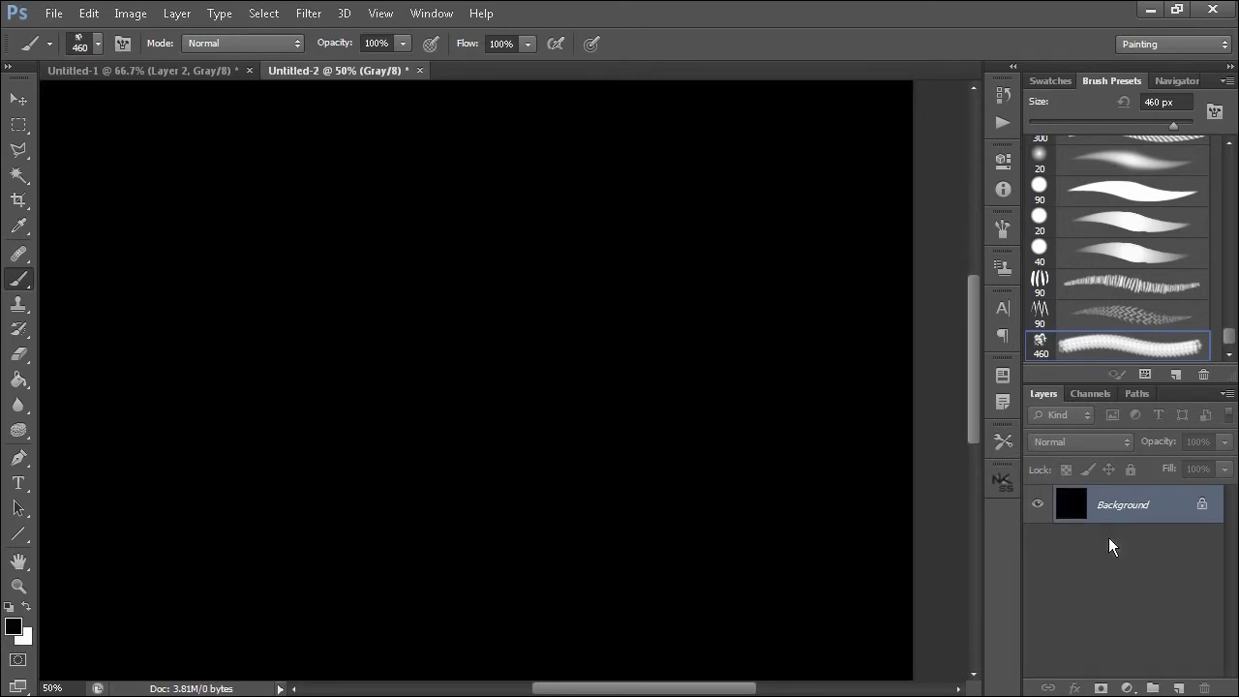
key(ctrl+BackSpace)
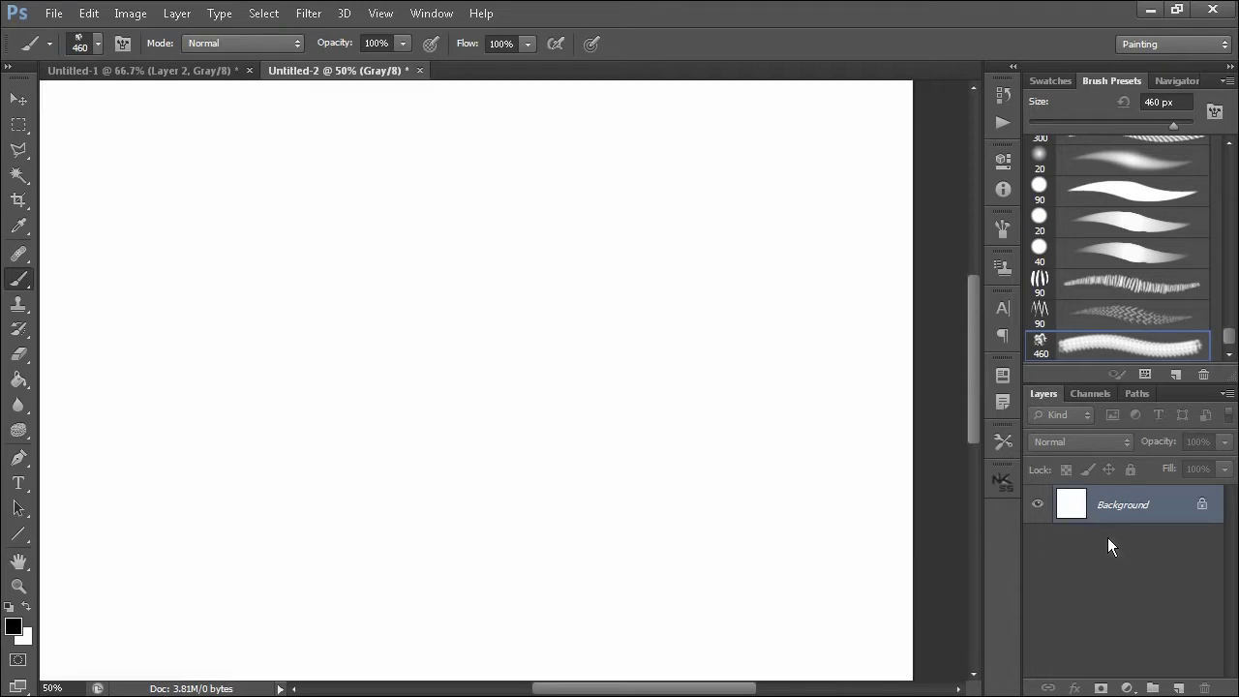
Step: Add a new empty layer and place a black (000000) Solid Color fill layer between it and the Background
key(ctrl+minus)
key(ctrl+minus)
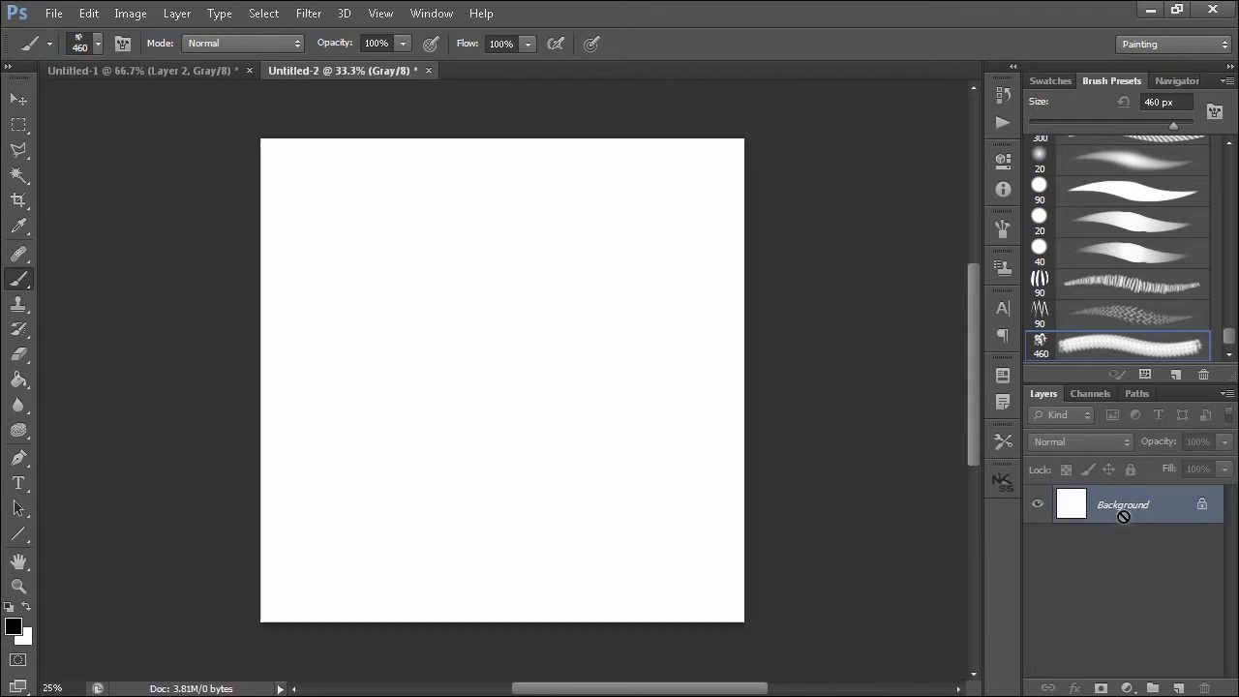
click(1178, 688)
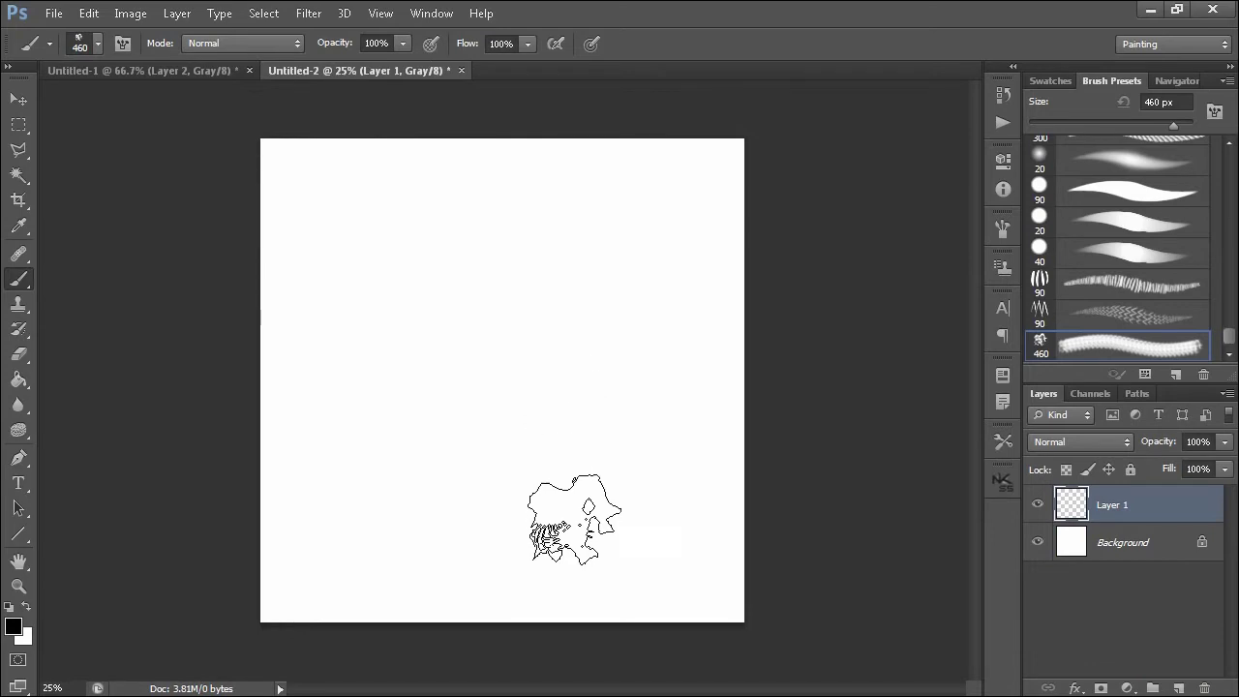
click(1123, 544)
click(1126, 688)
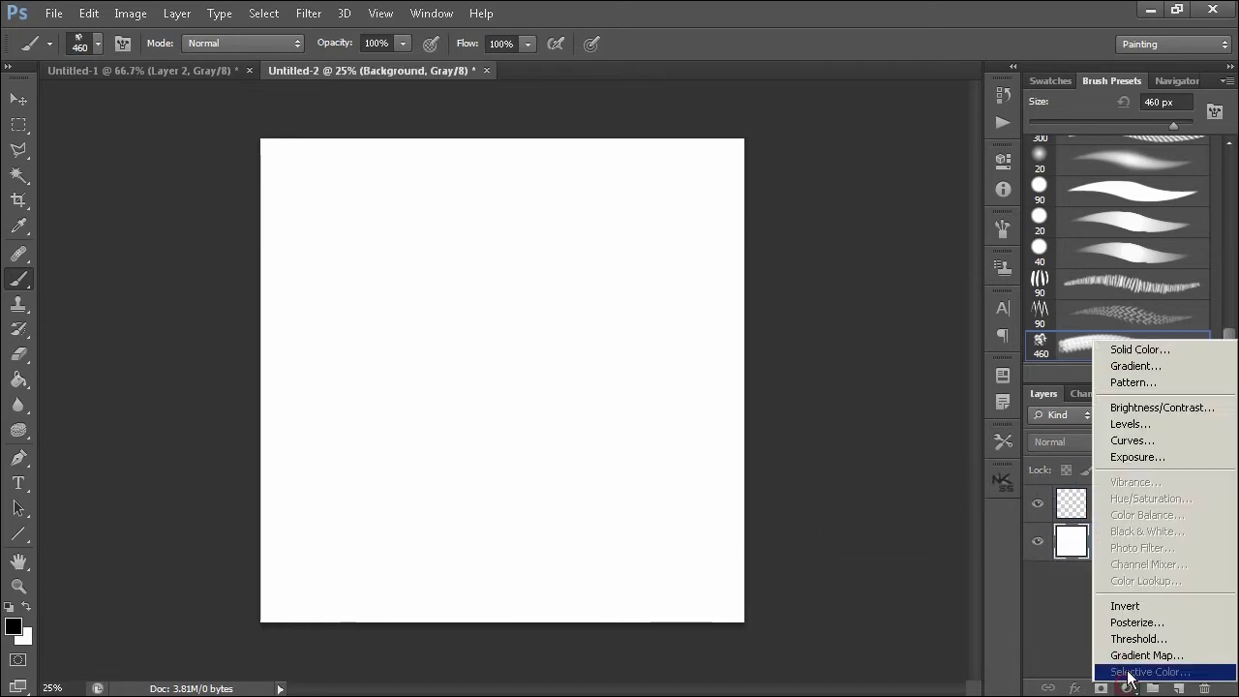
click(1130, 349)
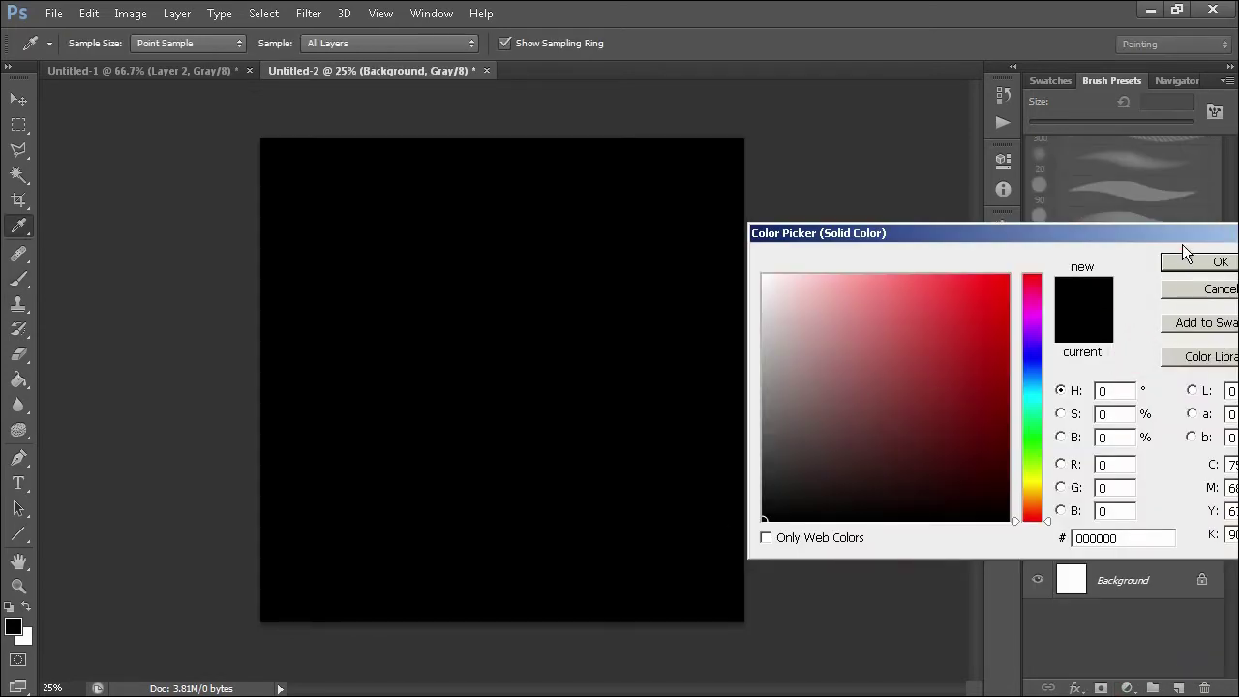
click(1187, 258)
Step: Paint a small white cloud-like patch in the middle of Layer 1 with the 460 px splatter brush
click(1106, 505)
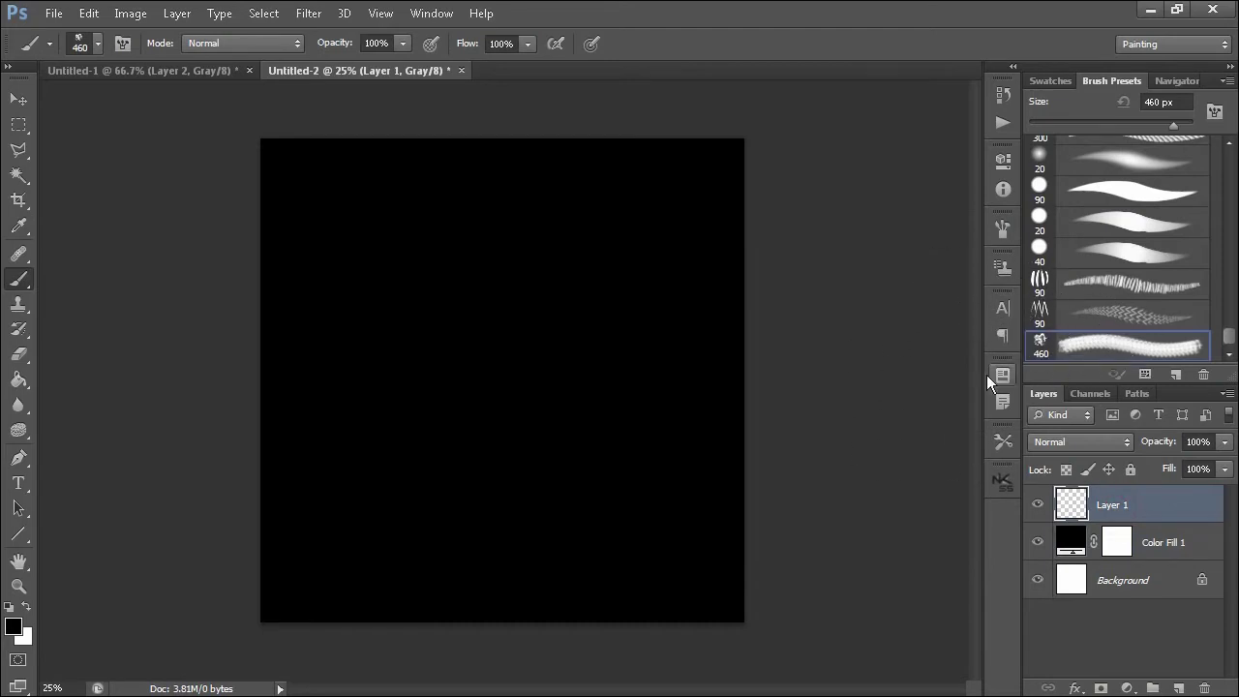
key(x)
drag(498, 387, 517, 348)
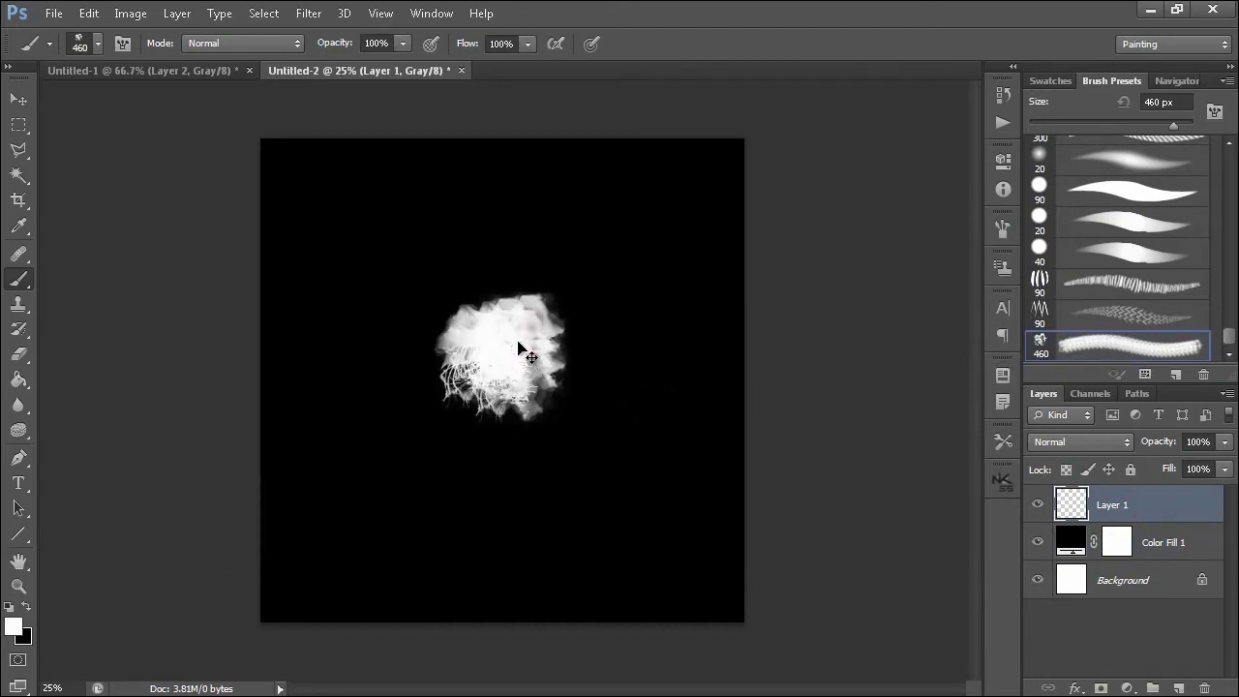
Step: Undo the white patch and try single white dabs with the 460 px splatter brush mid-canvas, undoing each one
key(ctrl+z)
click(490, 351)
key(ctrl+z)
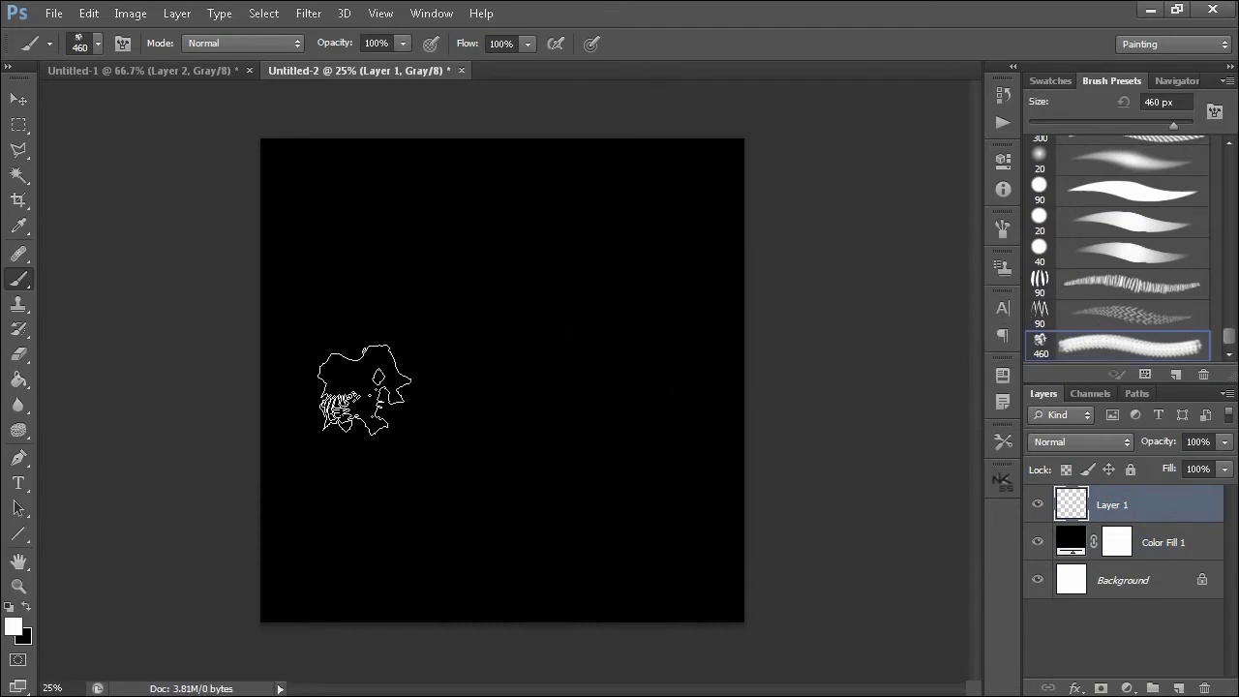
drag(519, 341, 452, 382)
key(ctrl+z)
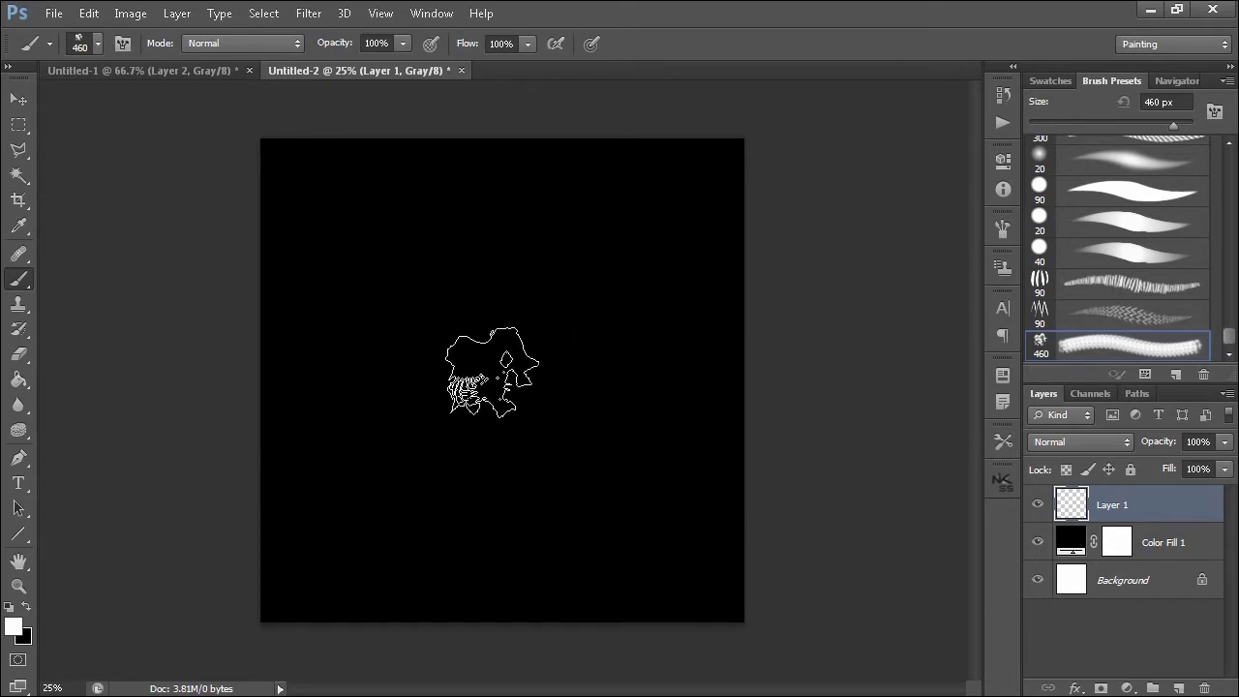
key(ctrl+plus)
key(ctrl+plus)
click(470, 393)
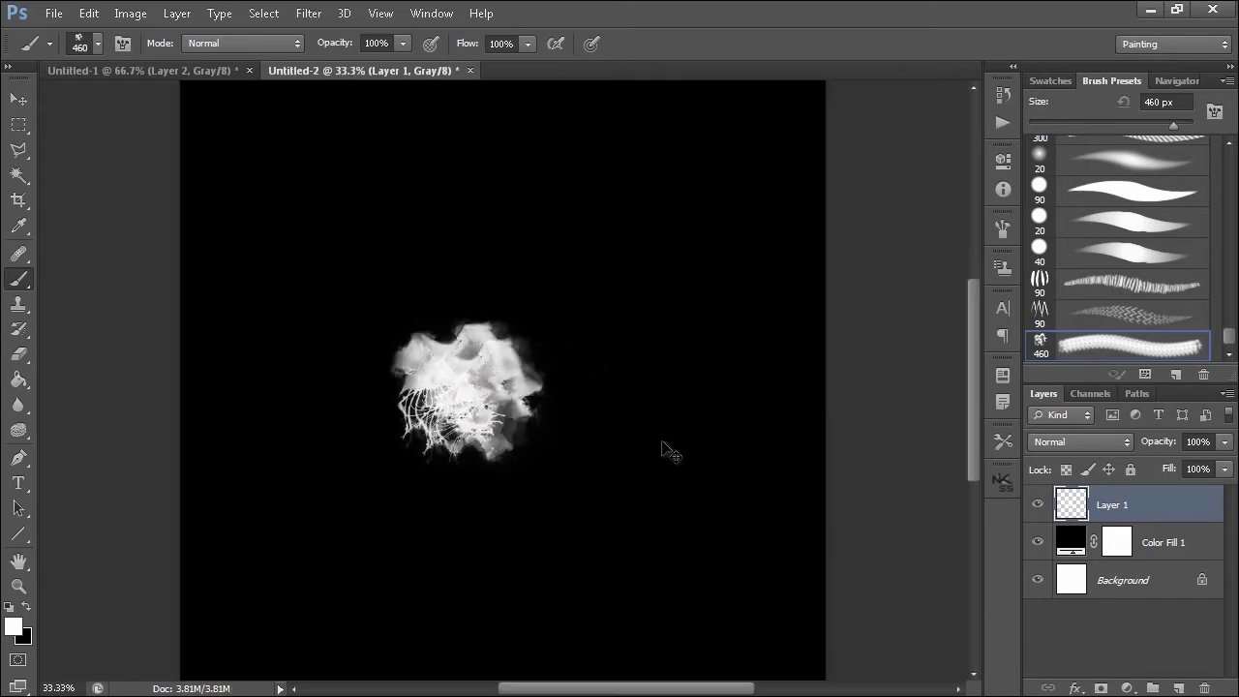
key(ctrl+z)
Step: Enable Transfer for the splatter brush, with 34% Opacity Jitter and opacity control set to Pen Pressure
click(1003, 227)
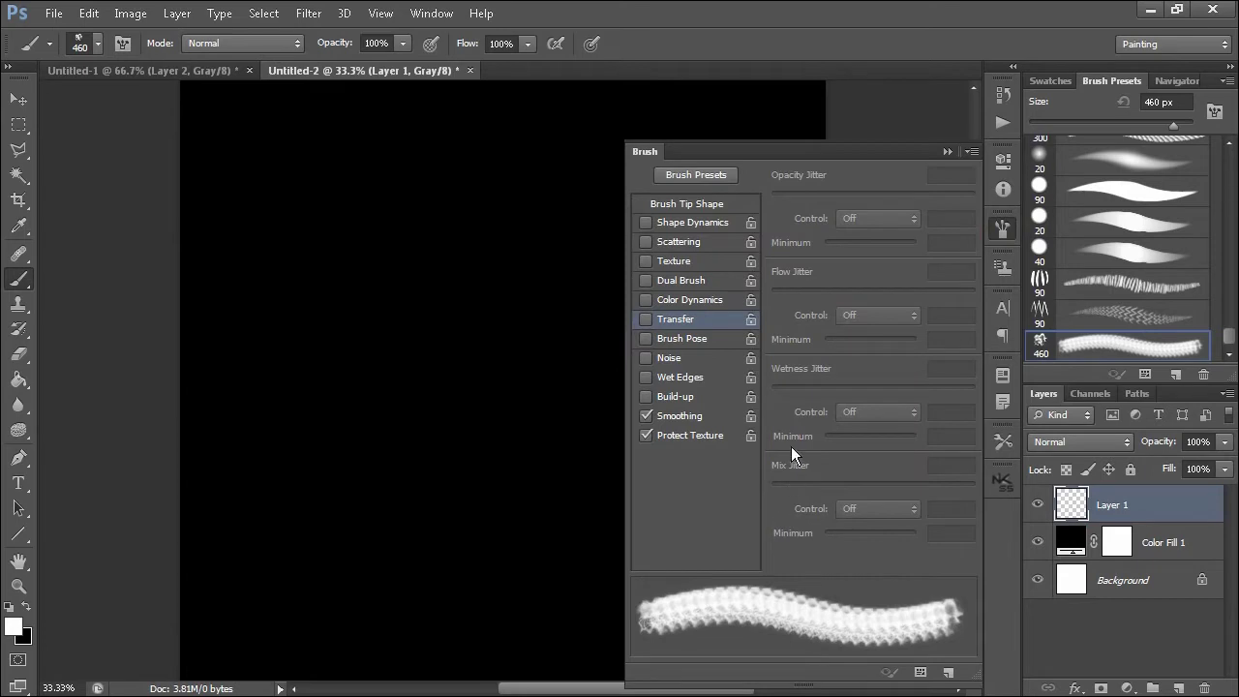
click(684, 317)
drag(383, 426, 399, 441)
key(ctrl+z)
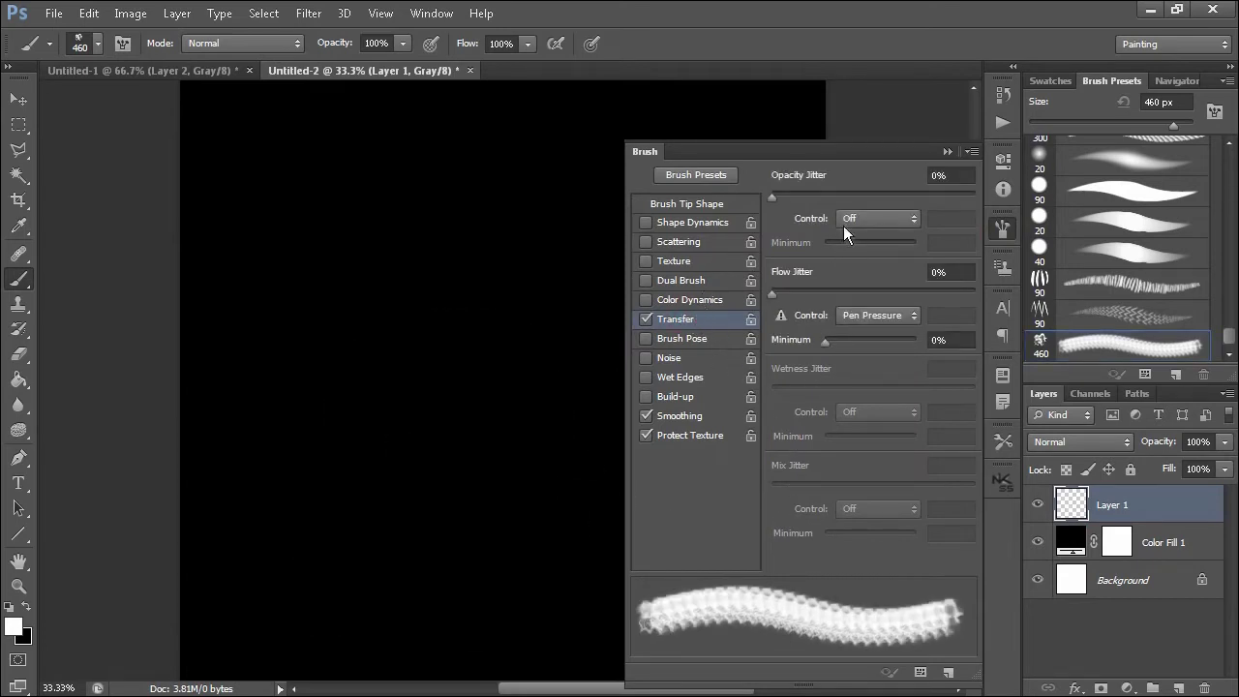
mouse_move(772, 198)
mouse_down()
mouse_move(853, 197)
mouse_move(840, 197)
mouse_up()
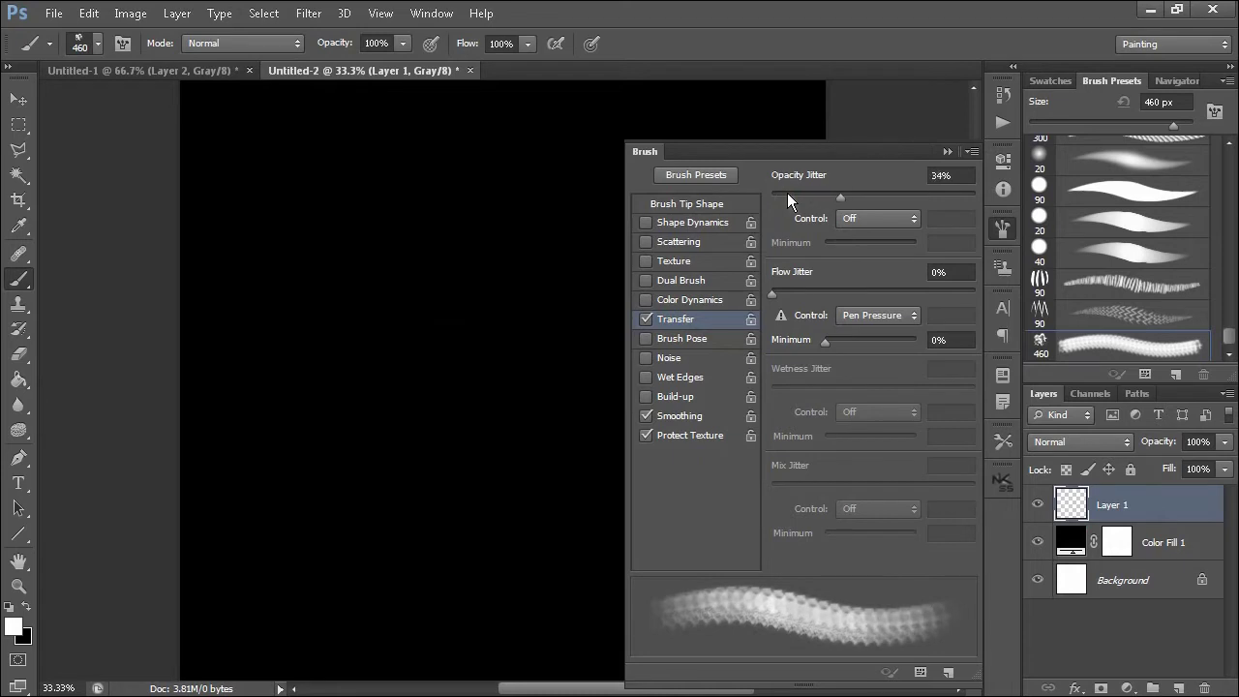
click(865, 221)
click(857, 267)
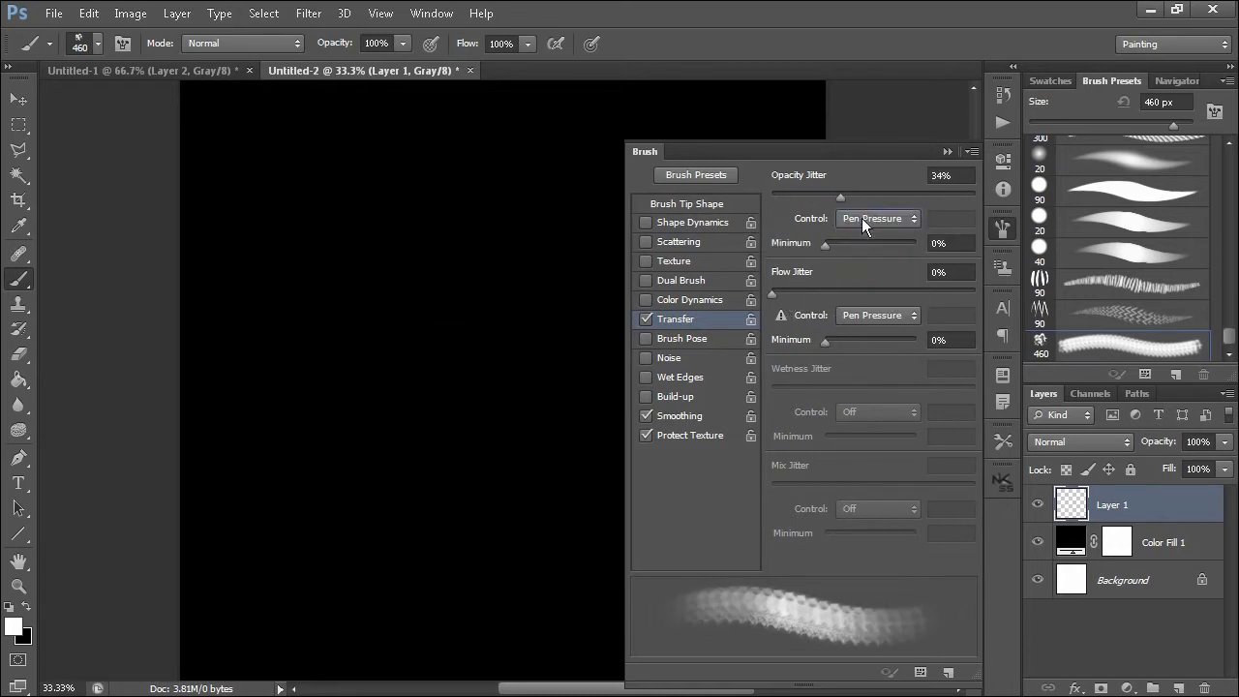
click(861, 218)
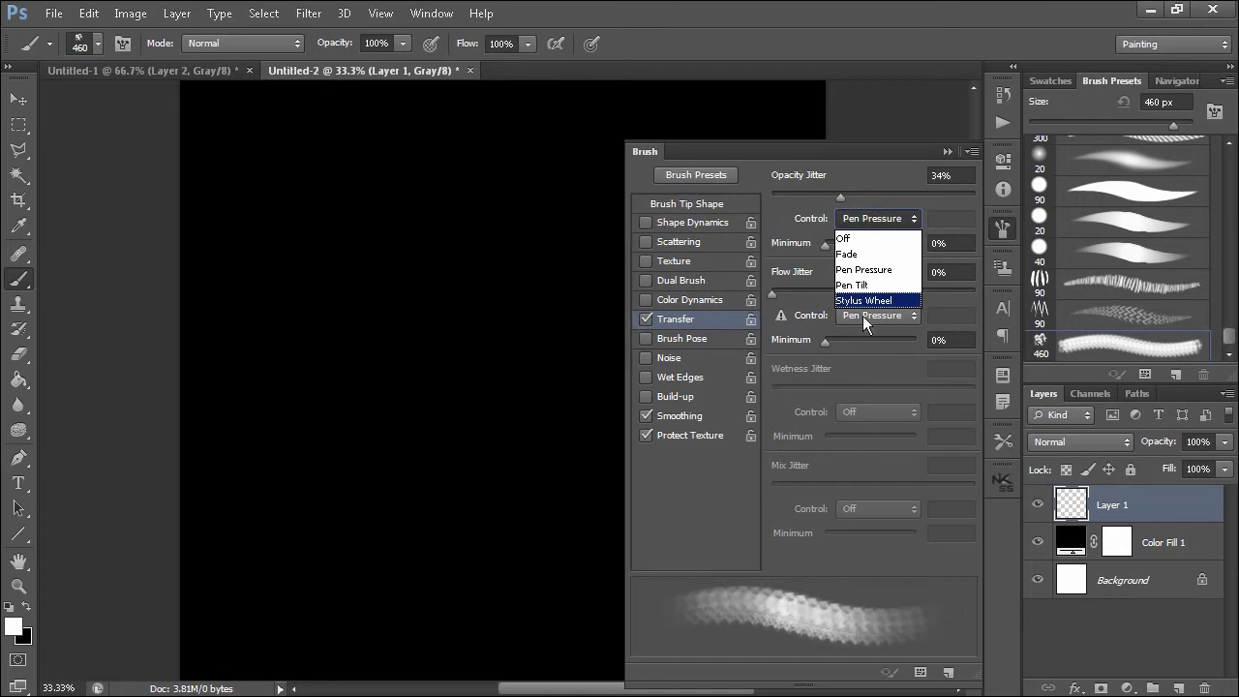
click(874, 220)
Step: Try two white strokes on Layer 1 with the Transfer settings, undoing each one
mouse_move(442, 389)
mouse_down()
mouse_move(489, 464)
mouse_move(324, 523)
mouse_move(450, 455)
mouse_move(421, 251)
mouse_move(464, 242)
mouse_up()
key(ctrl+z)
mouse_move(496, 508)
mouse_down()
mouse_move(479, 492)
mouse_move(491, 485)
mouse_up()
key(ctrl+z)
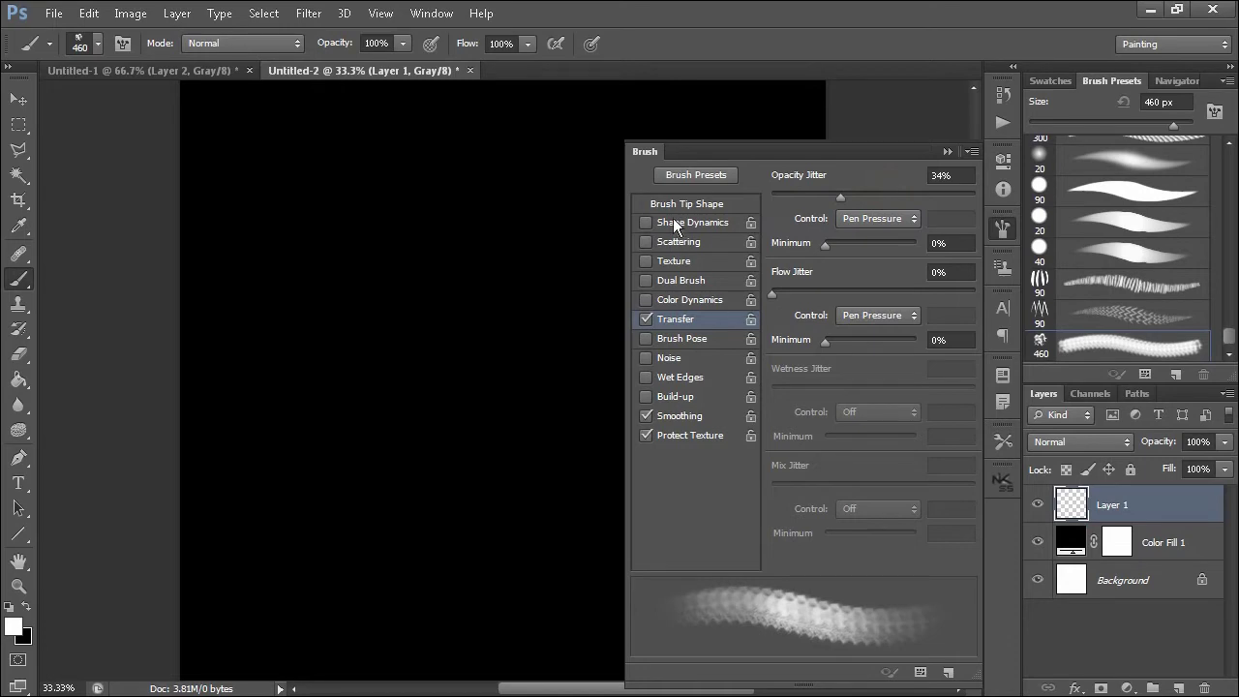
Step: Enable Shape Dynamics with Size Jitter 40%, Minimum Diameter 19%, Angle Jitter 100%, Roundness Jitter 62%, and both Flip X and Flip Y Jitter
click(694, 222)
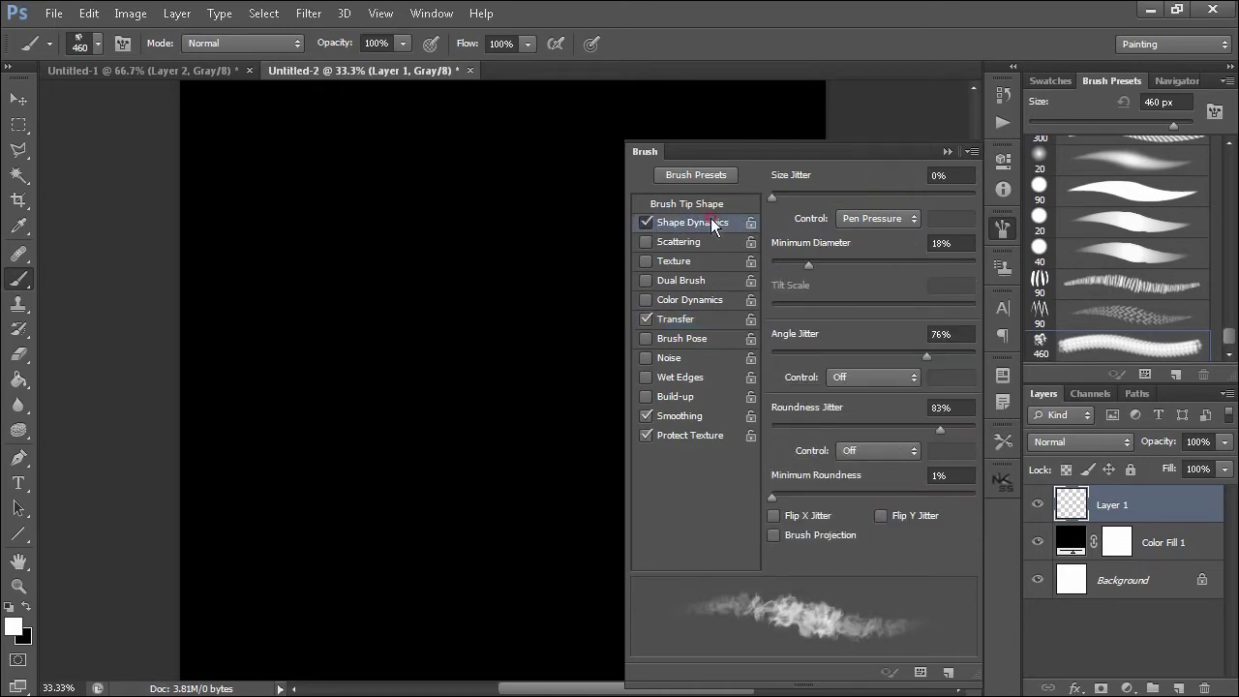
drag(774, 199, 853, 197)
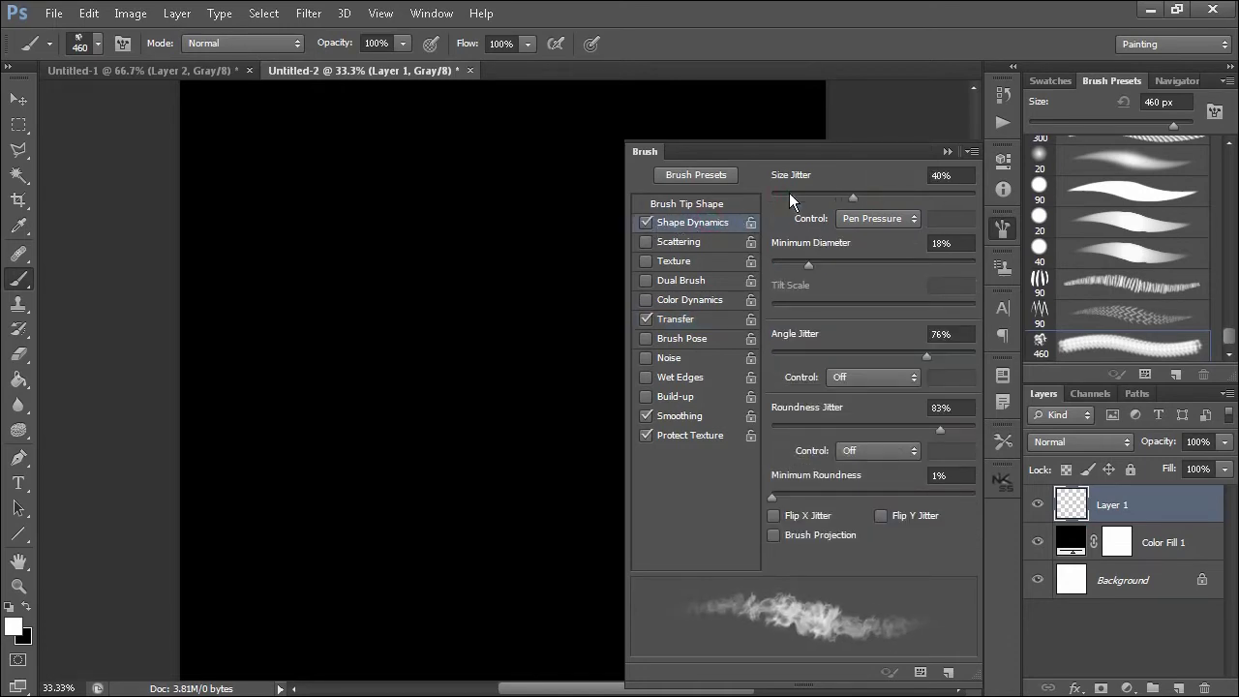
mouse_move(808, 264)
mouse_down()
mouse_move(959, 264)
mouse_move(812, 262)
mouse_up()
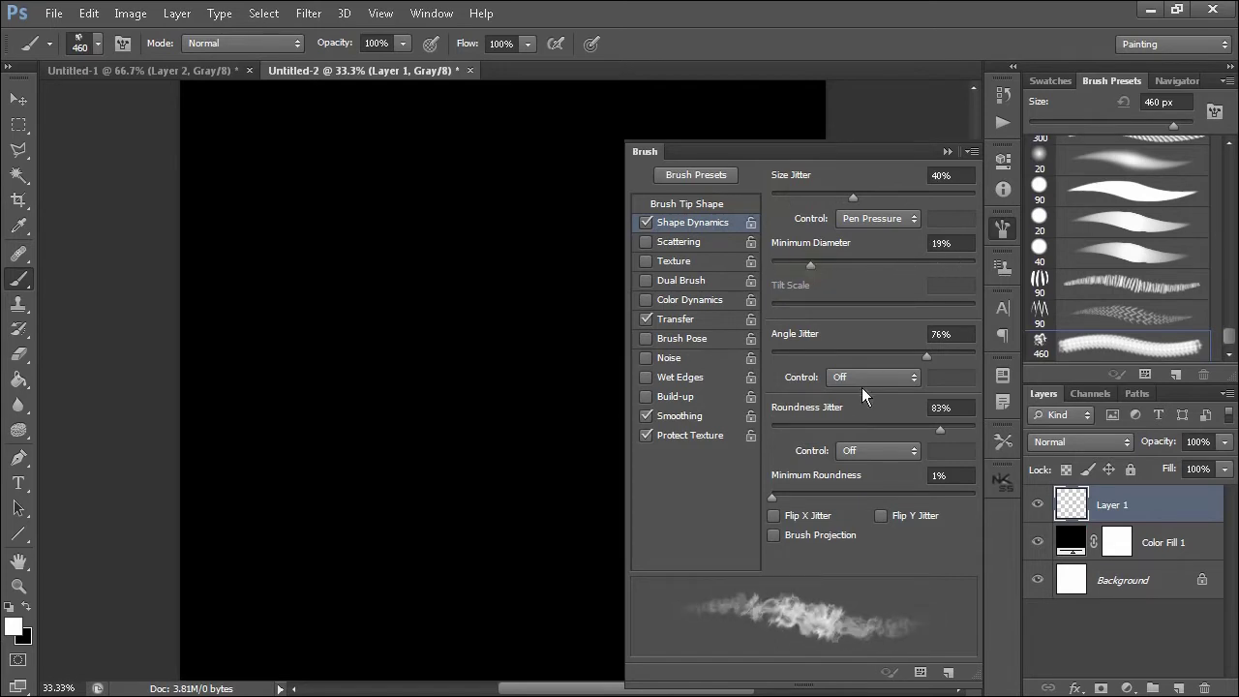
drag(922, 356, 978, 355)
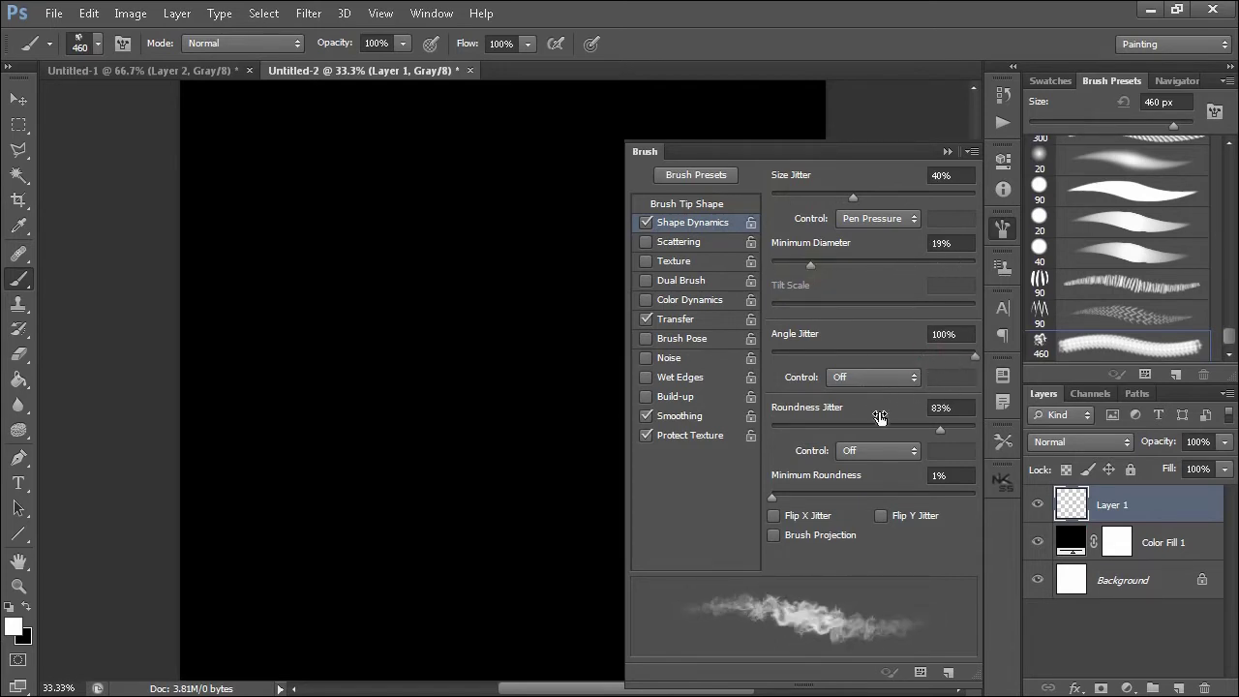
click(773, 514)
click(883, 516)
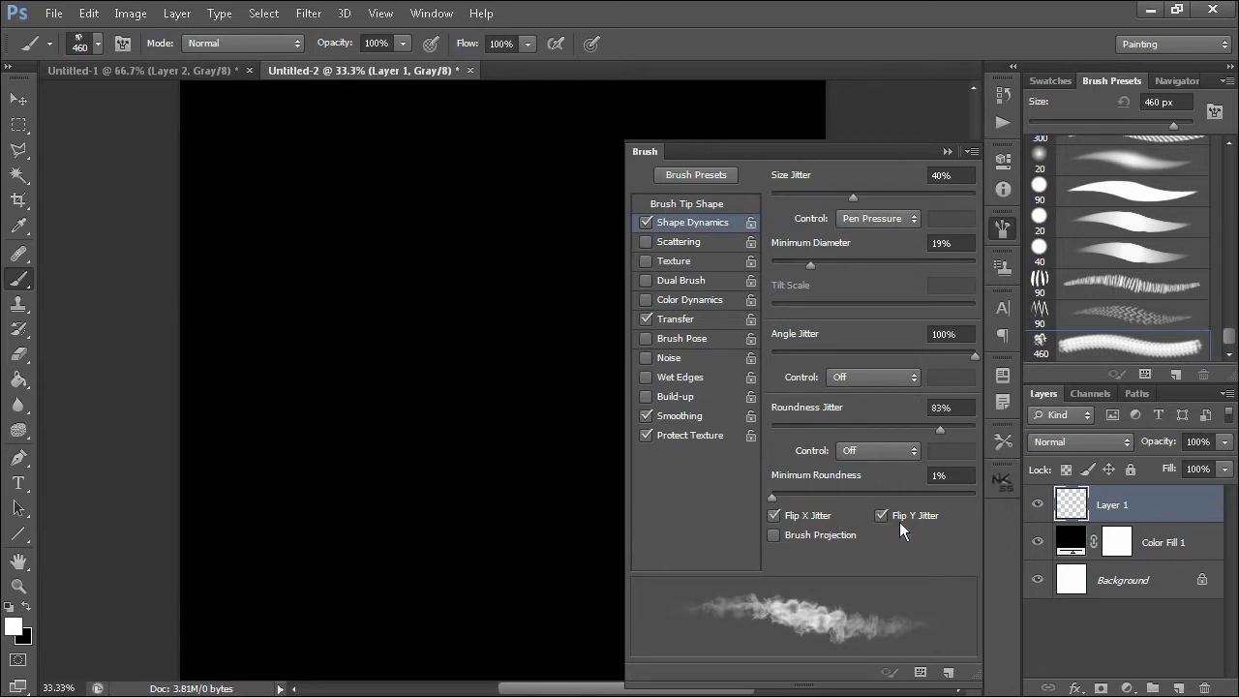
mouse_move(940, 428)
mouse_down()
mouse_move(871, 428)
mouse_move(974, 431)
mouse_move(836, 430)
mouse_move(965, 431)
mouse_move(905, 431)
mouse_up()
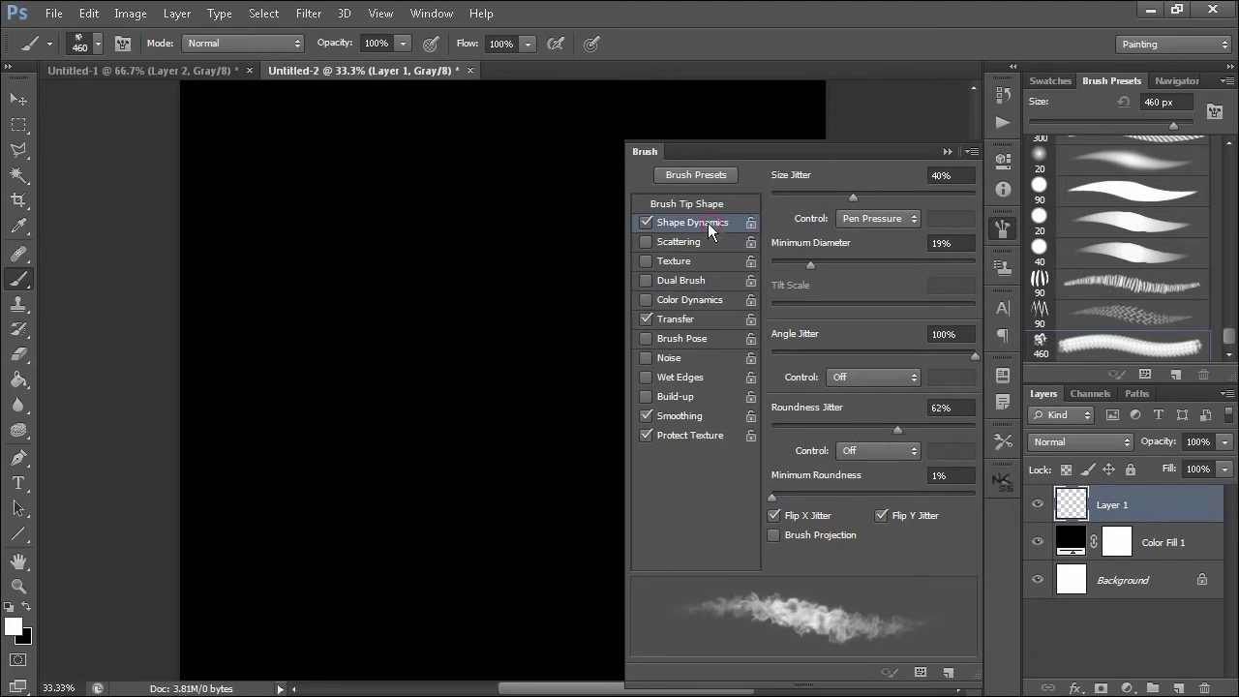
Step: Try white splatter strokes with the Shape Dynamics settings on the black canvas, then step back through history to remove them
mouse_move(435, 432)
mouse_down()
mouse_move(420, 445)
mouse_move(445, 453)
mouse_move(447, 436)
mouse_up()
key(ctrl+z)
mouse_move(503, 334)
mouse_down()
mouse_move(536, 385)
mouse_move(531, 366)
mouse_move(404, 436)
mouse_up()
click(519, 561)
scroll(498, 542, right, 4)
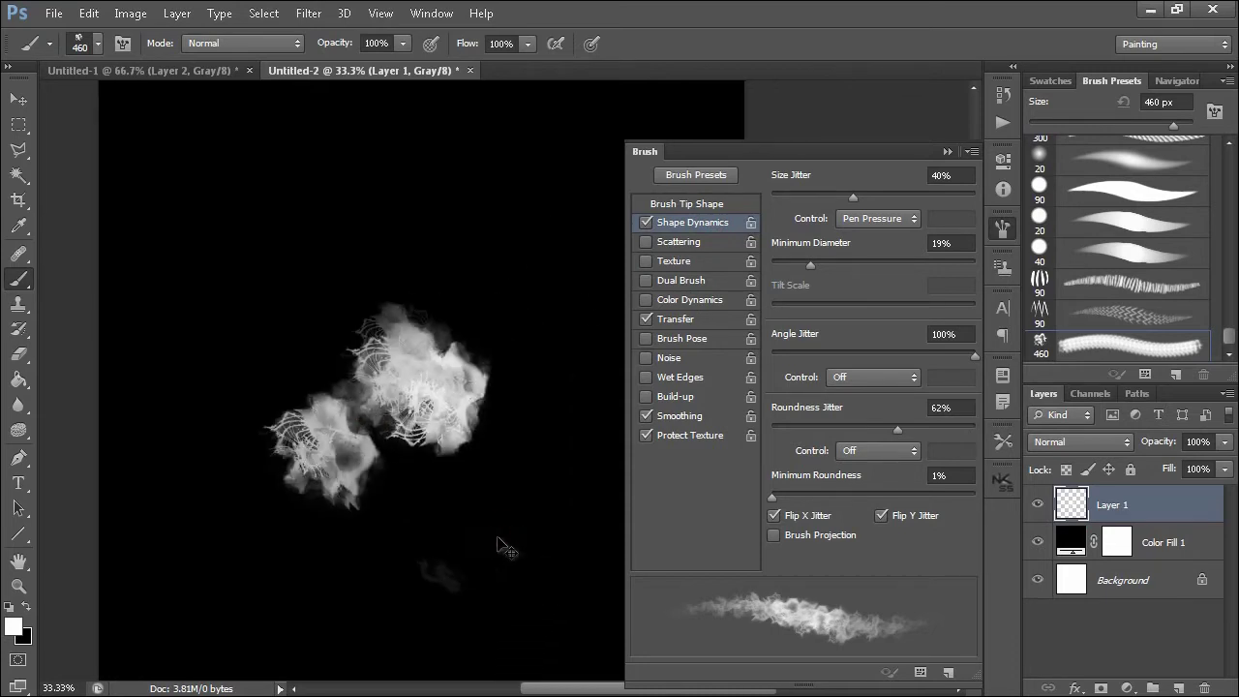
key(ctrl+alt+z)
key(ctrl+alt+z)
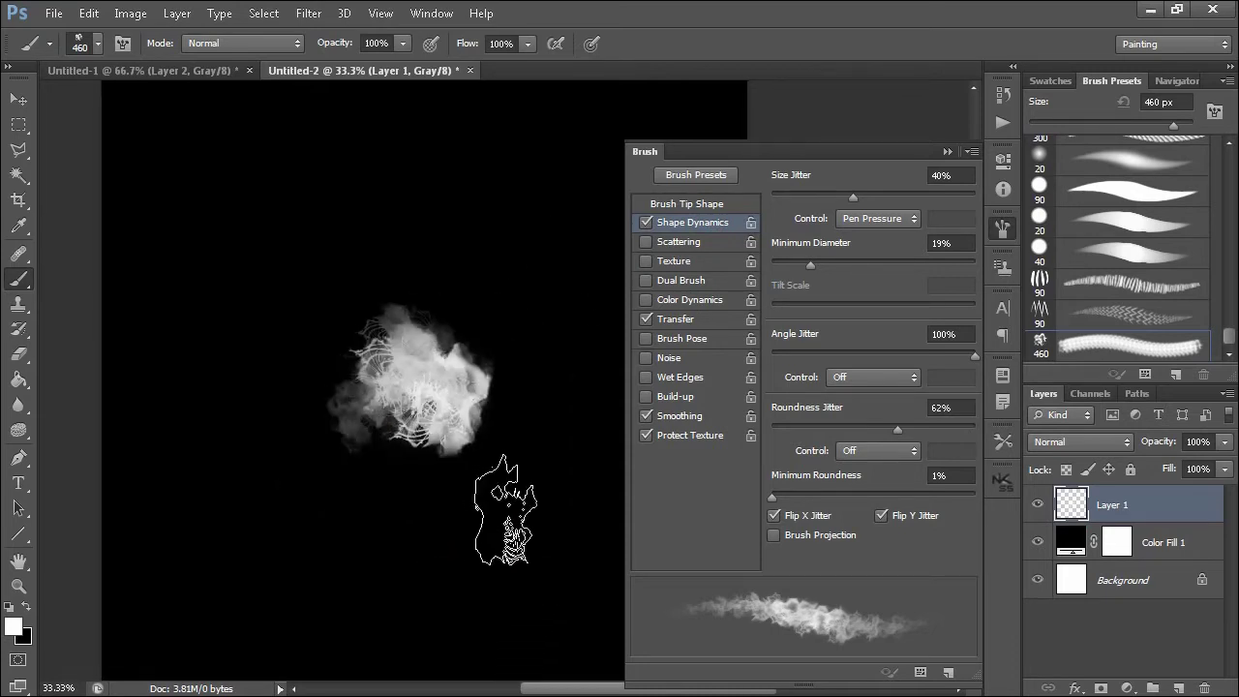
key(ctrl+minus)
key(ctrl+alt+z)
key(ctrl+alt+z)
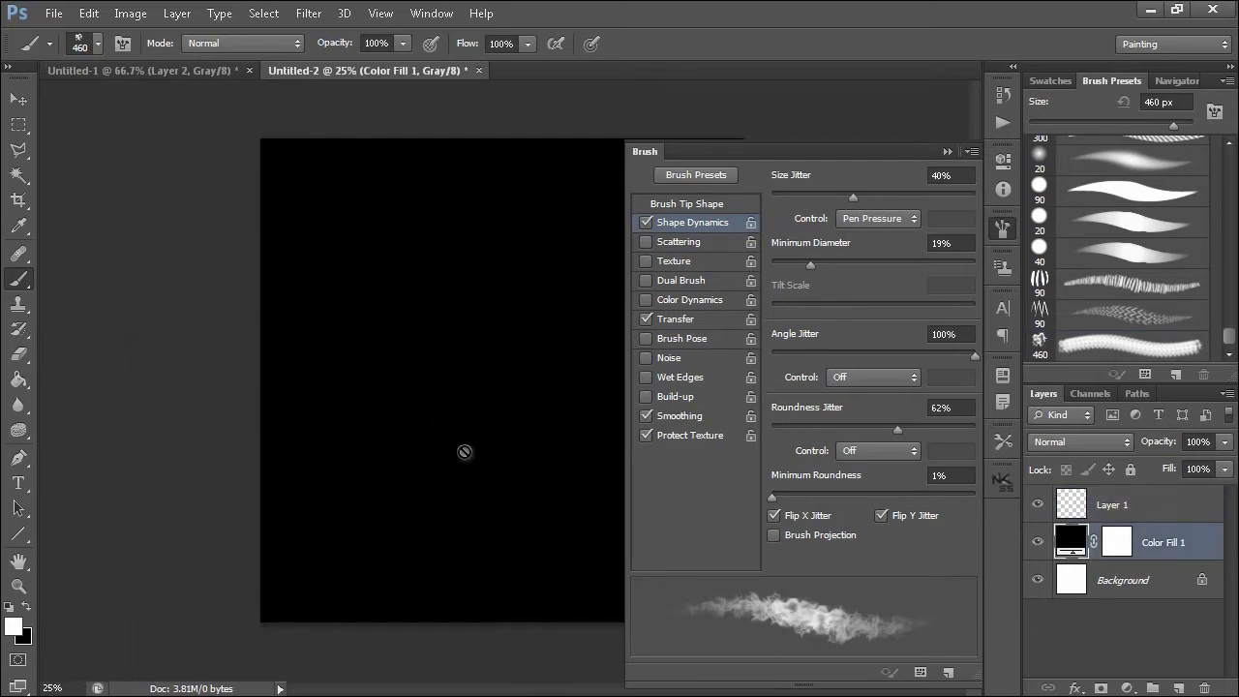
Step: Switch to full-screen mode with the menu bar, move the canvas clear of the brush settings, and select Layer 1
key(f)
drag(602, 497, 514, 497)
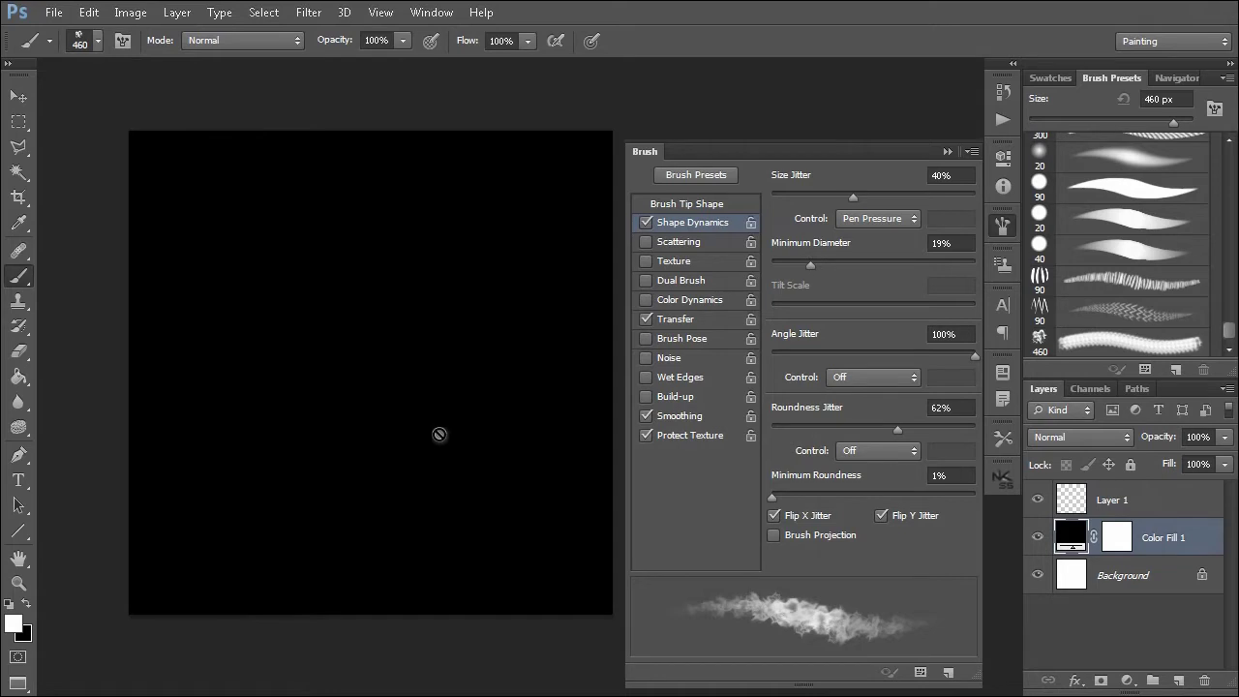
click(1070, 509)
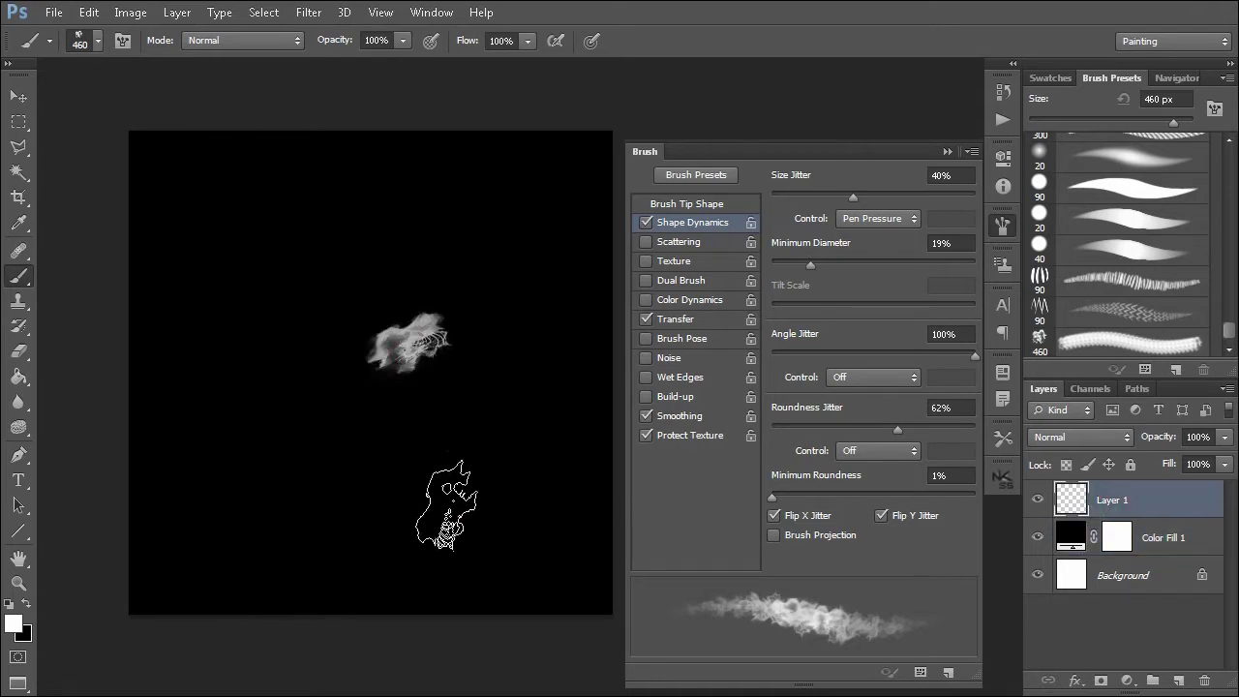
Step: Enlarge the splatter brush to 1200 px and paint overlapping white dabs across the canvas to build a large smoky cloud
key(bracketright)
key(bracketright)
key(bracketright)
key(bracketright)
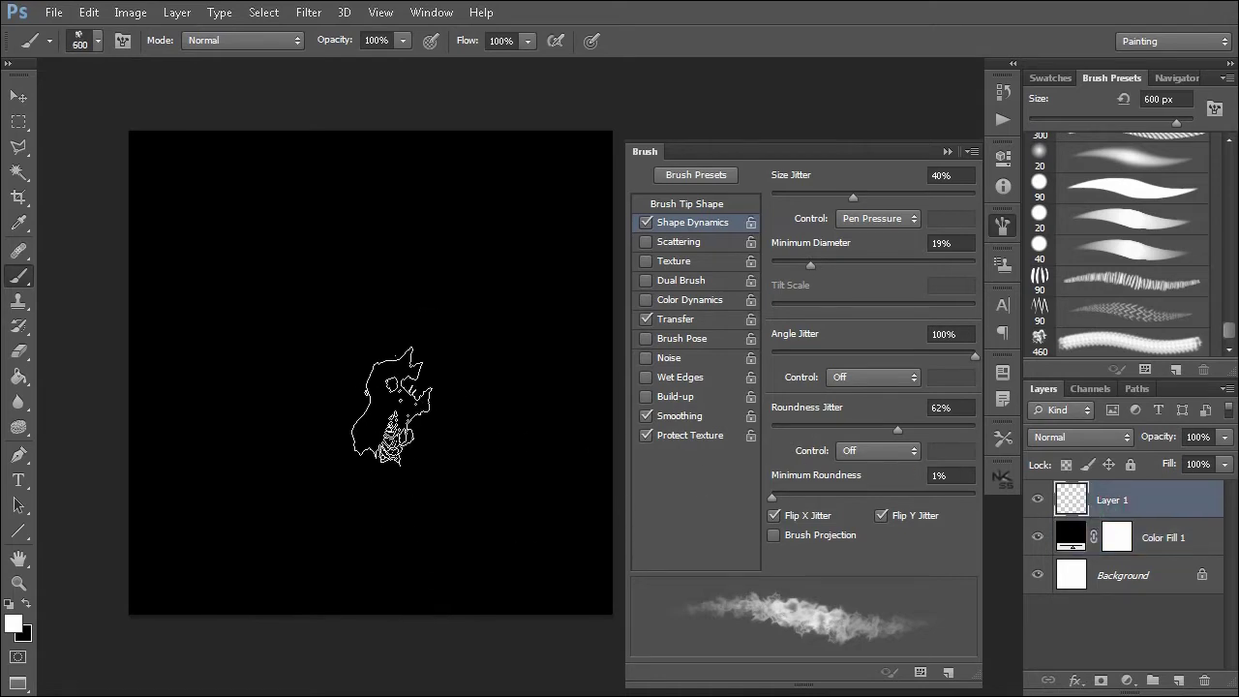
key(bracketright)
key(bracketright)
key(bracketright)
key(bracketright)
click(391, 365)
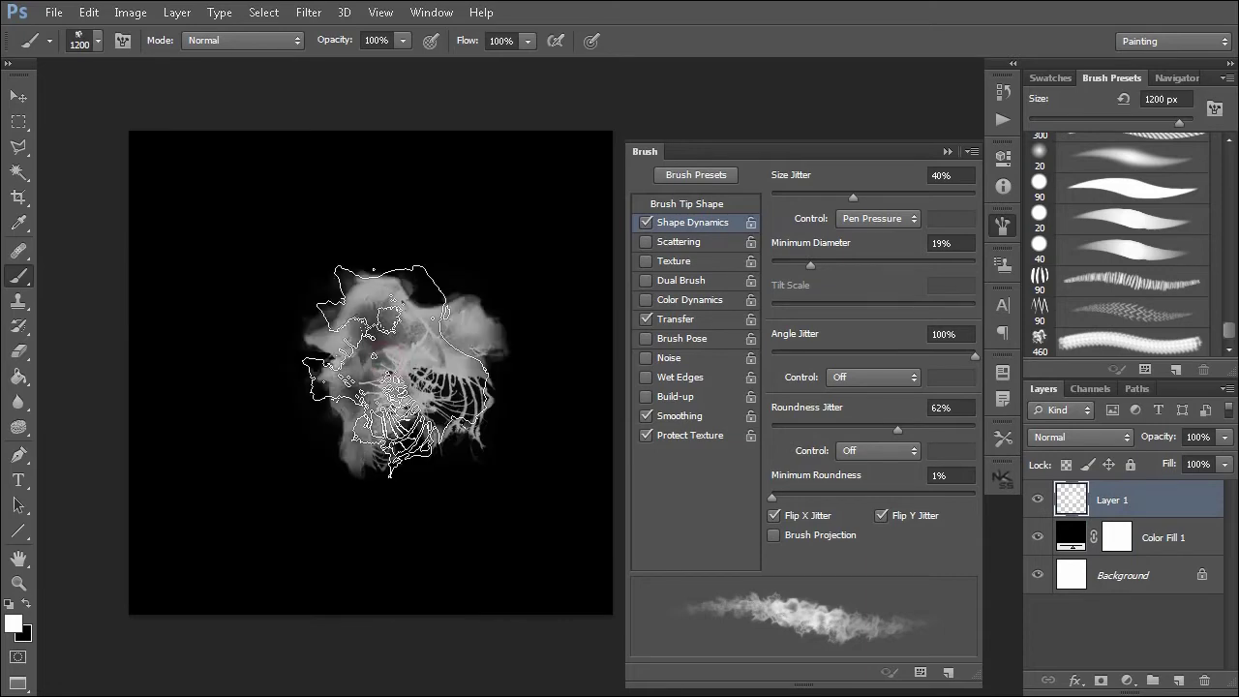
click(453, 290)
click(349, 459)
click(492, 469)
click(289, 343)
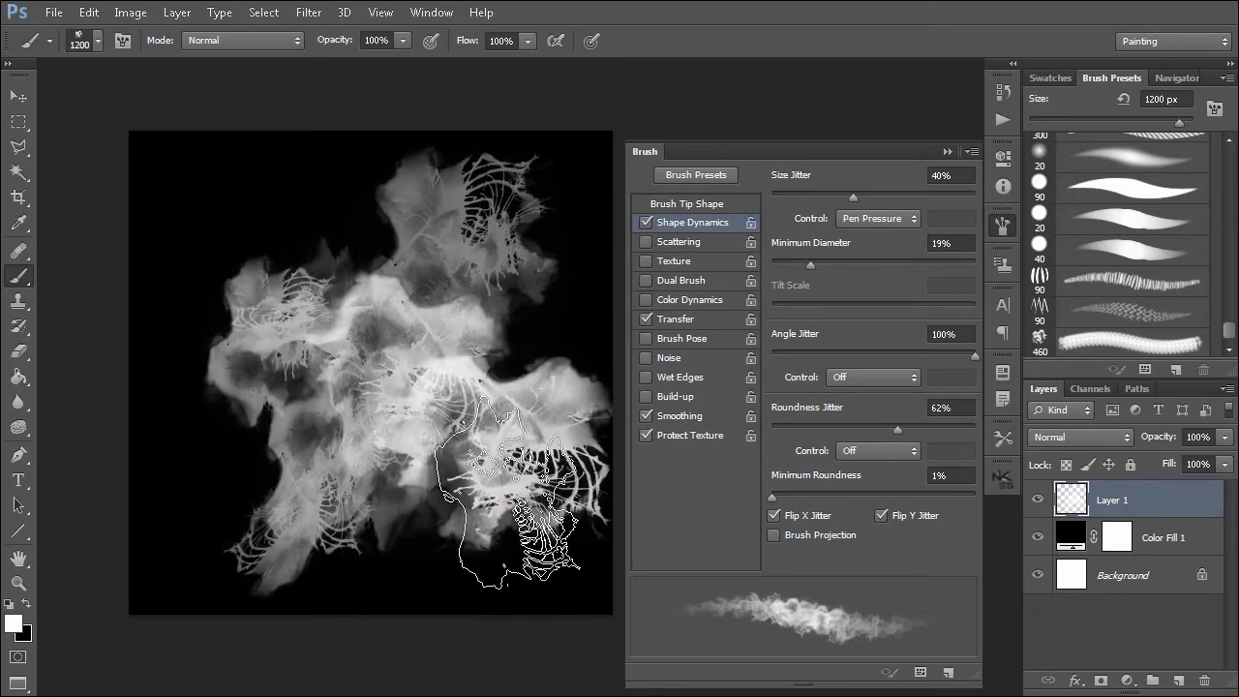
Step: Swap the foreground to black and dab the 1200 px brush over the white cloud to break it up
key(x)
click(344, 542)
click(339, 540)
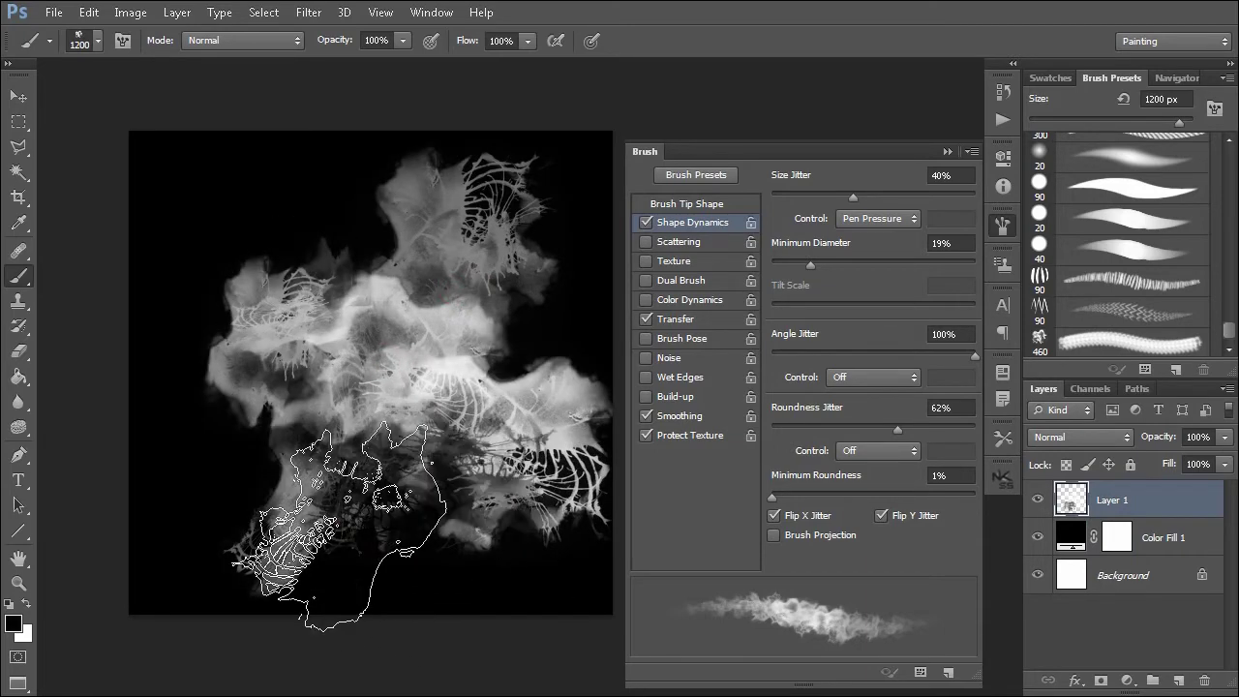
click(338, 527)
click(338, 528)
click(338, 527)
click(339, 528)
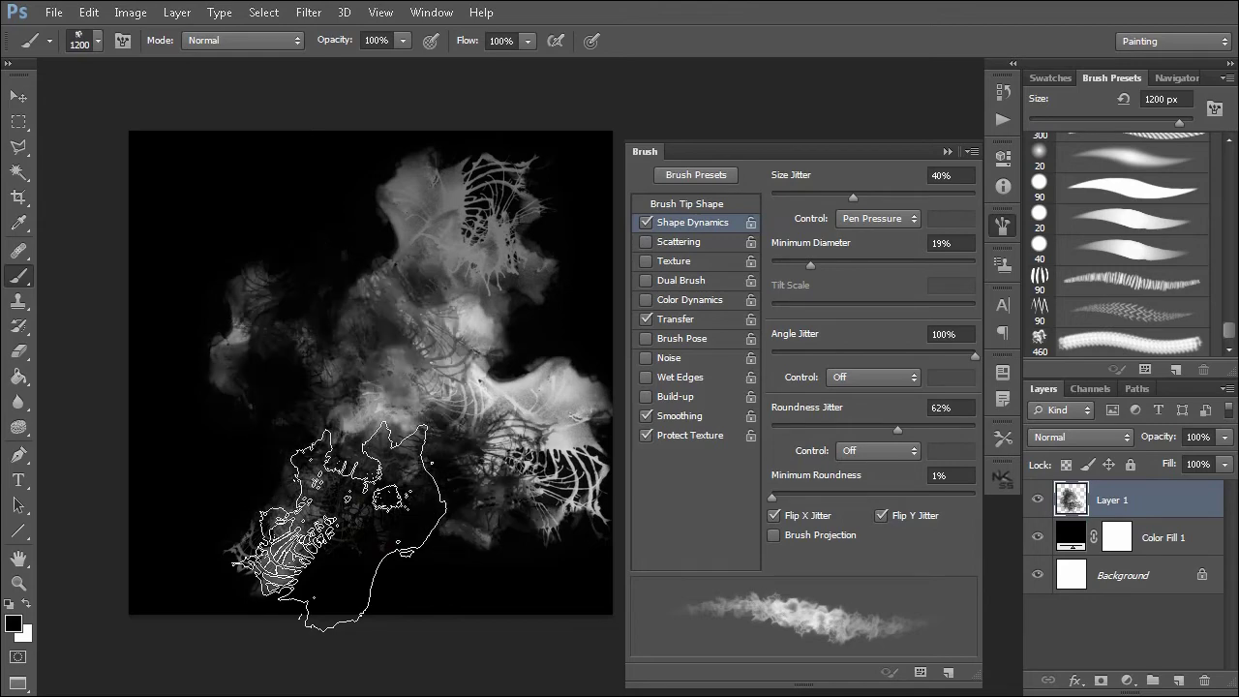
click(339, 527)
click(338, 528)
click(339, 528)
click(339, 527)
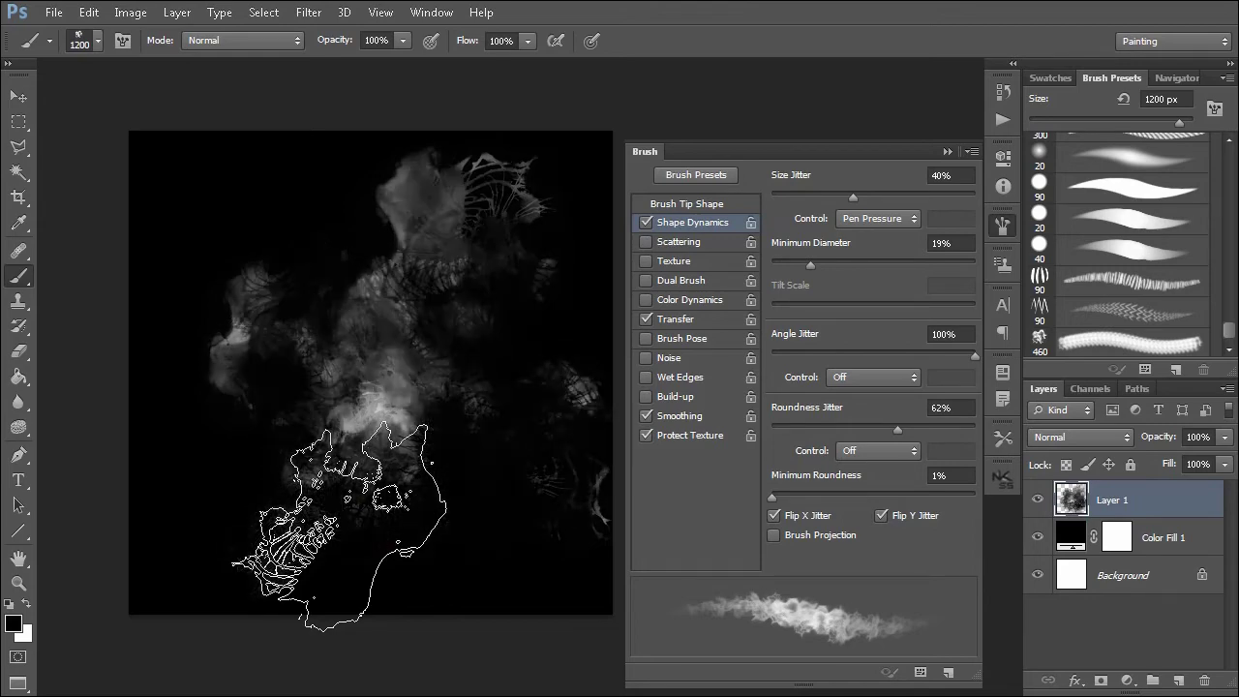
Step: Swap back to white and add bright splatter dabs in the middle of the smoke on Layer 1
key(x)
click(339, 527)
click(339, 528)
Step: Swap to black and darken the central white splatter and the canvas's lower-right area with 1200 px brush dabs
key(x)
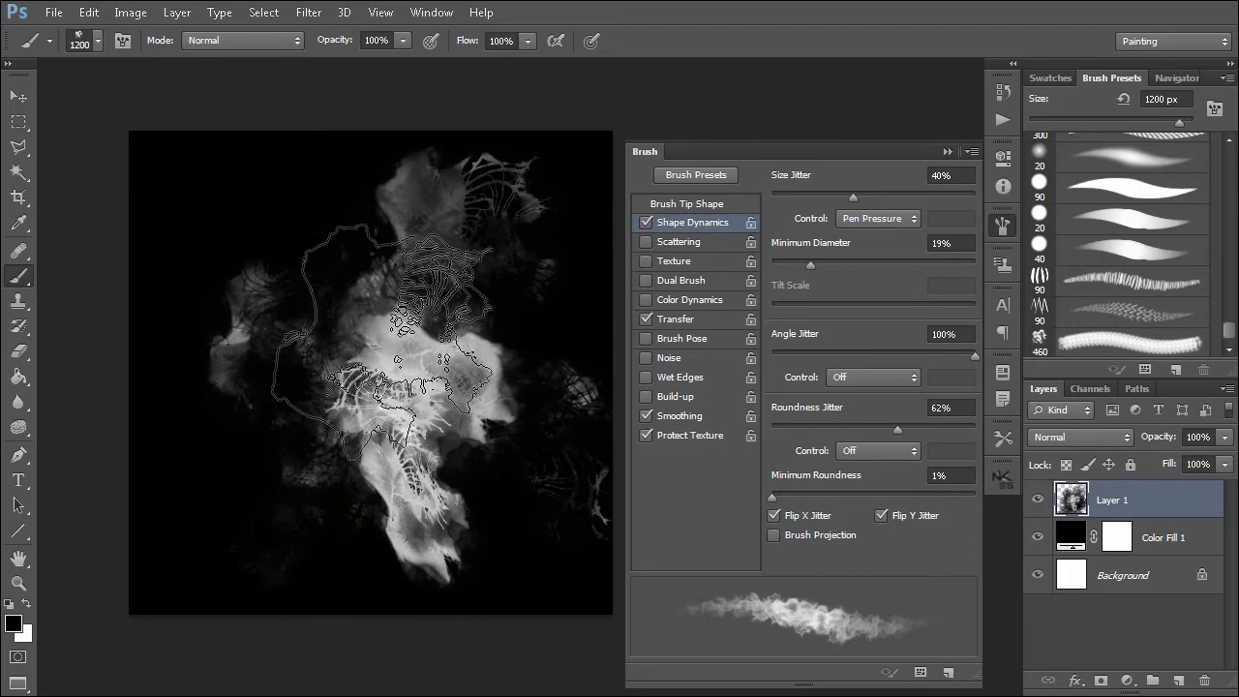
click(408, 361)
click(408, 361)
click(409, 361)
click(437, 424)
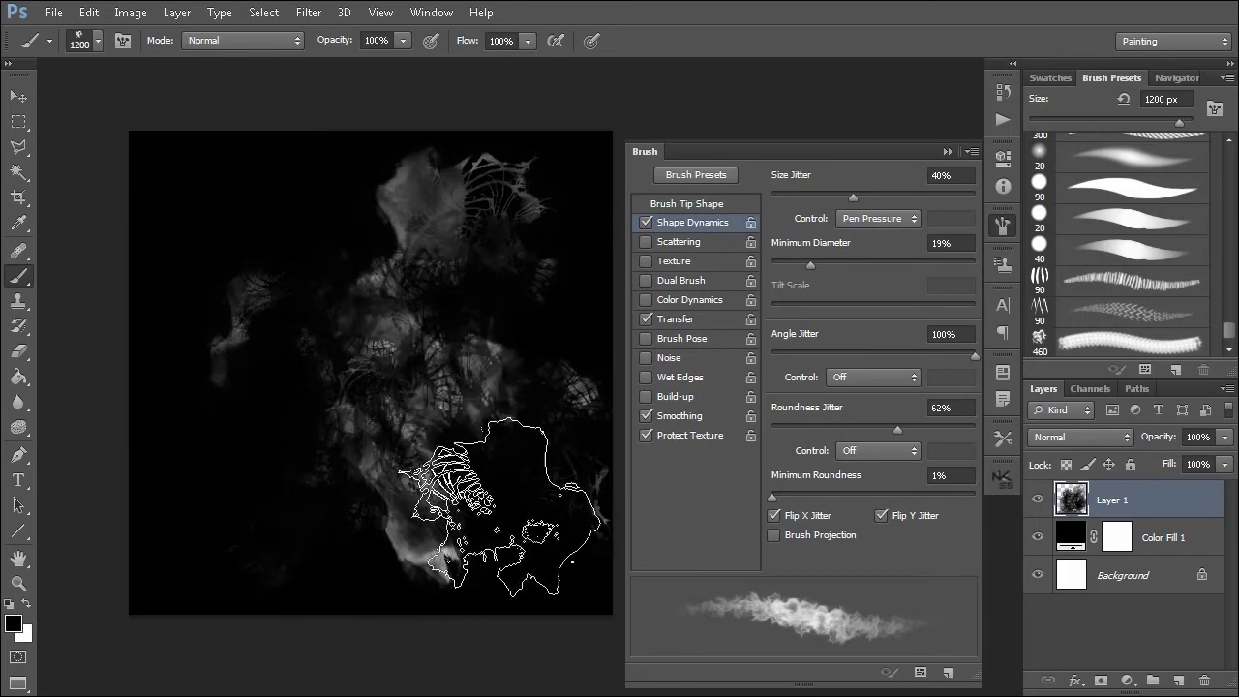
drag(562, 553, 492, 551)
Step: Paint black dabs over the upper and side parts of the smoke, leaving a faint vertical wisp
drag(384, 435, 428, 469)
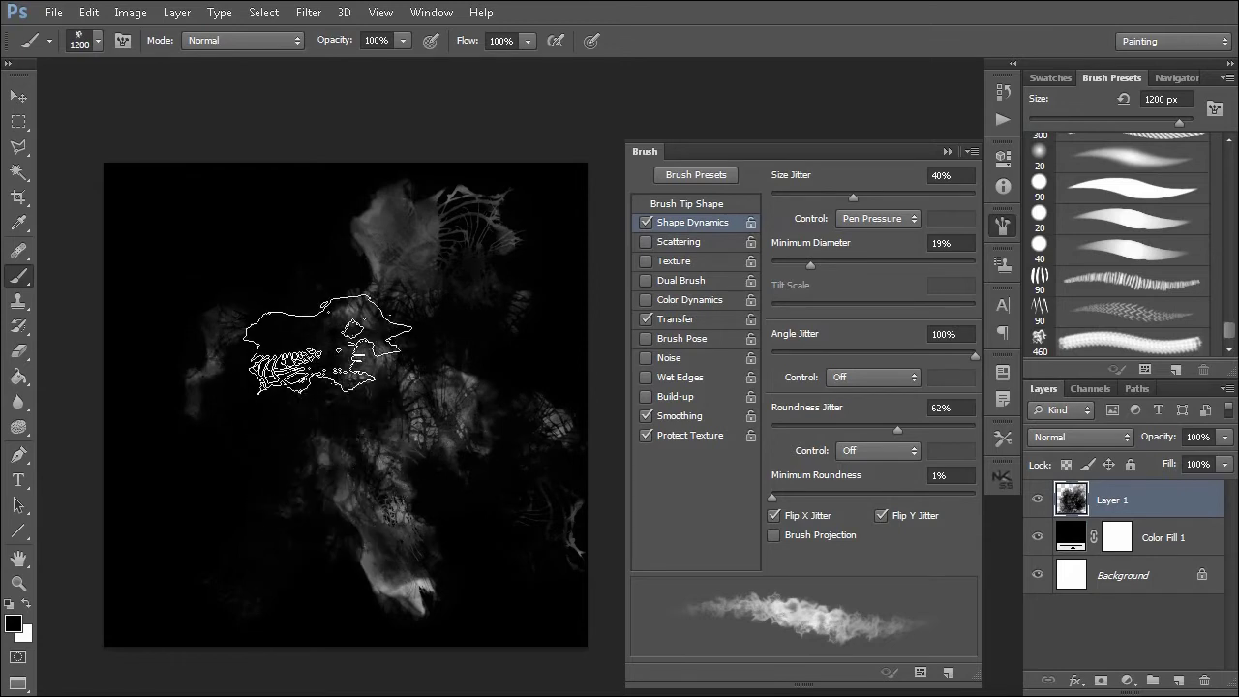
mouse_move(319, 318)
mouse_down()
mouse_move(290, 343)
mouse_move(440, 416)
mouse_move(484, 397)
mouse_up()
click(319, 315)
click(319, 314)
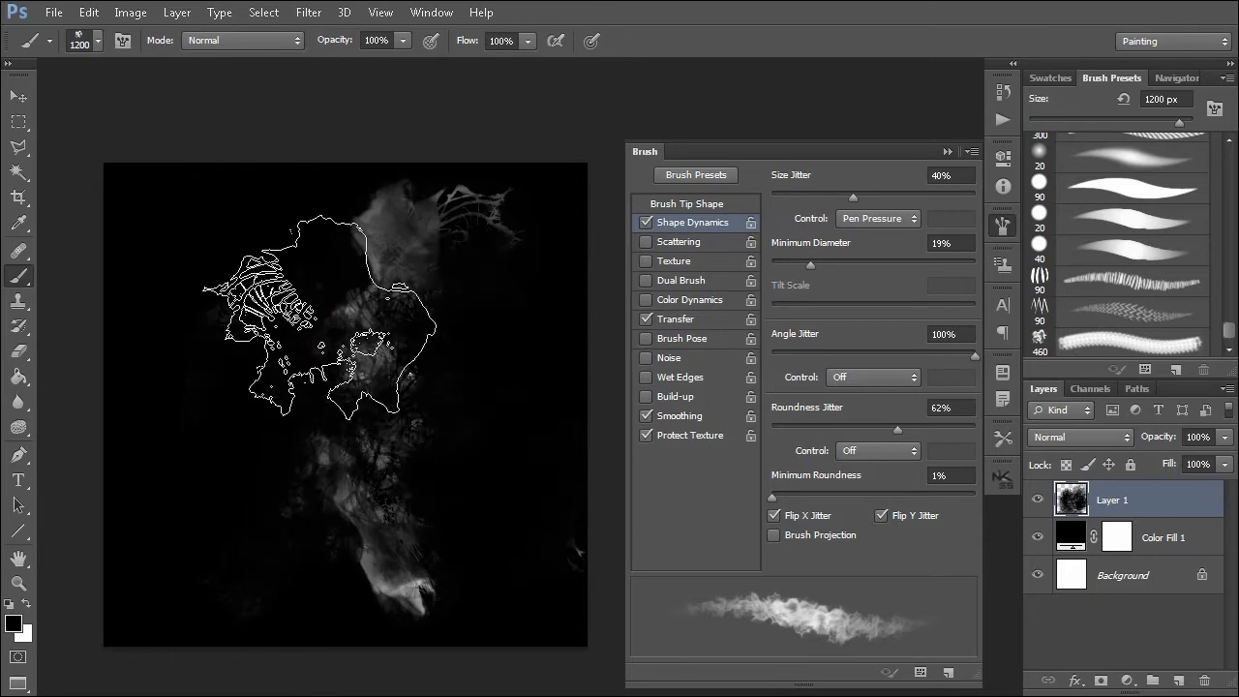
click(319, 315)
click(320, 315)
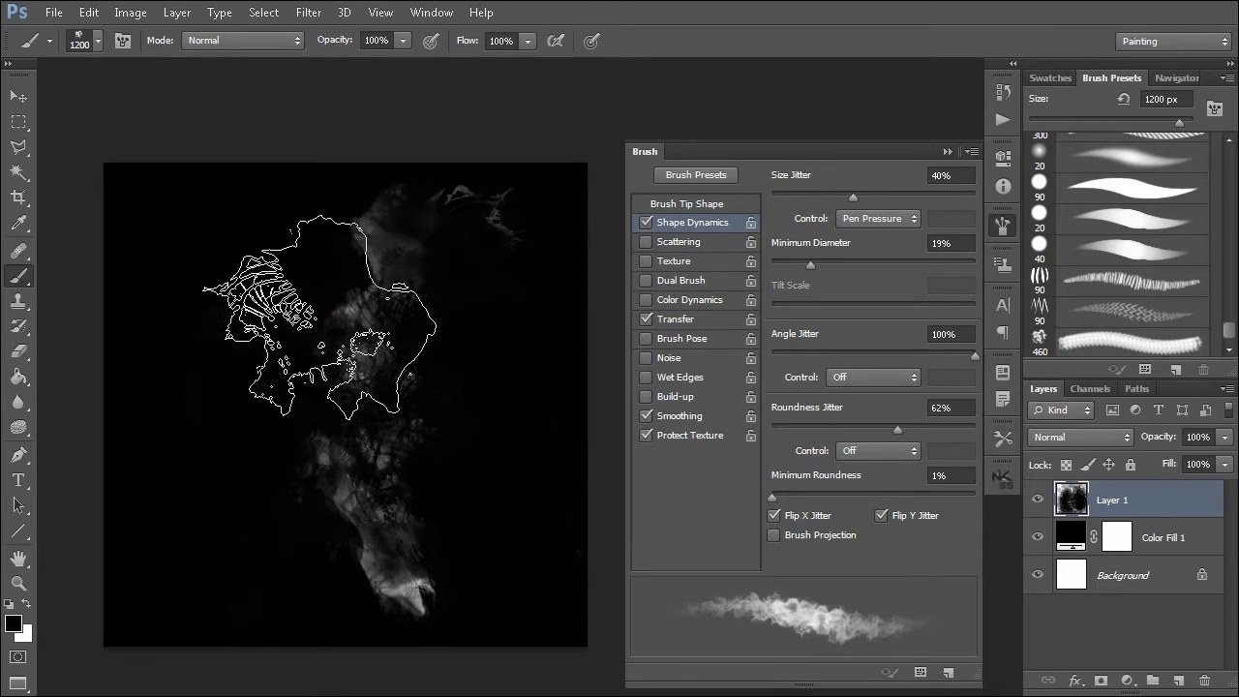
click(319, 315)
click(319, 314)
Step: Swap to white, try dabs over the upper part of the wisp and undo them, reducing the brush size to 800 px
key(x)
click(320, 316)
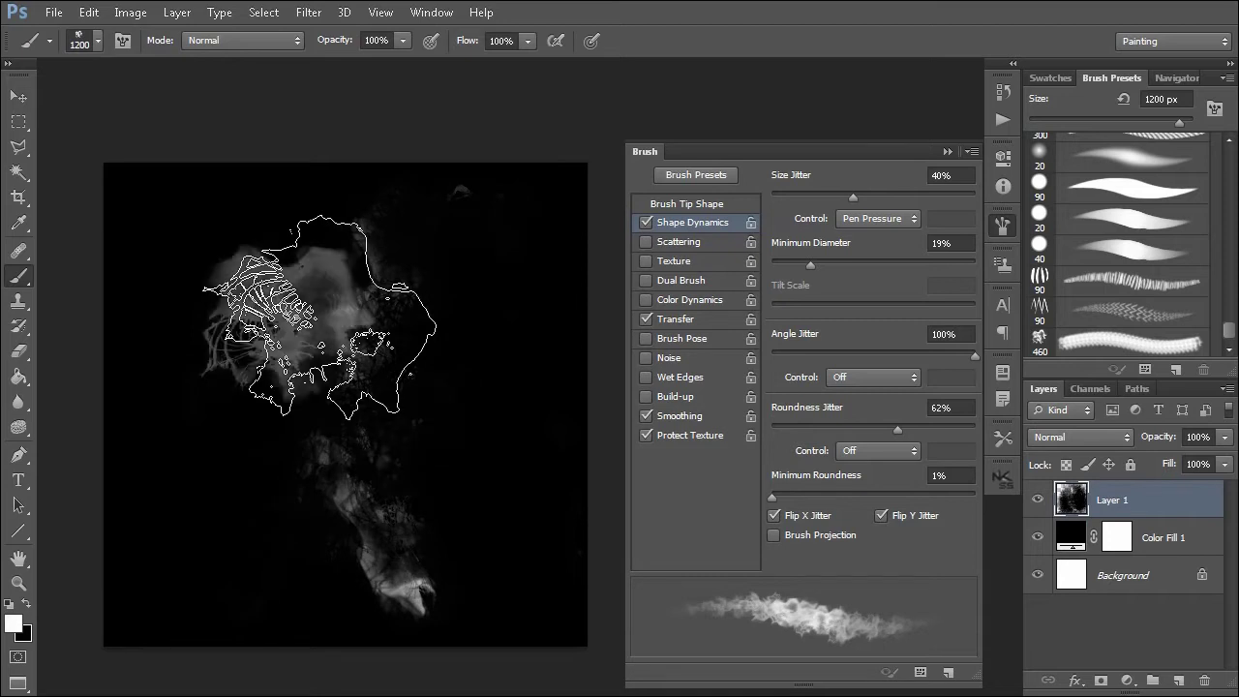
key(ctrl+z)
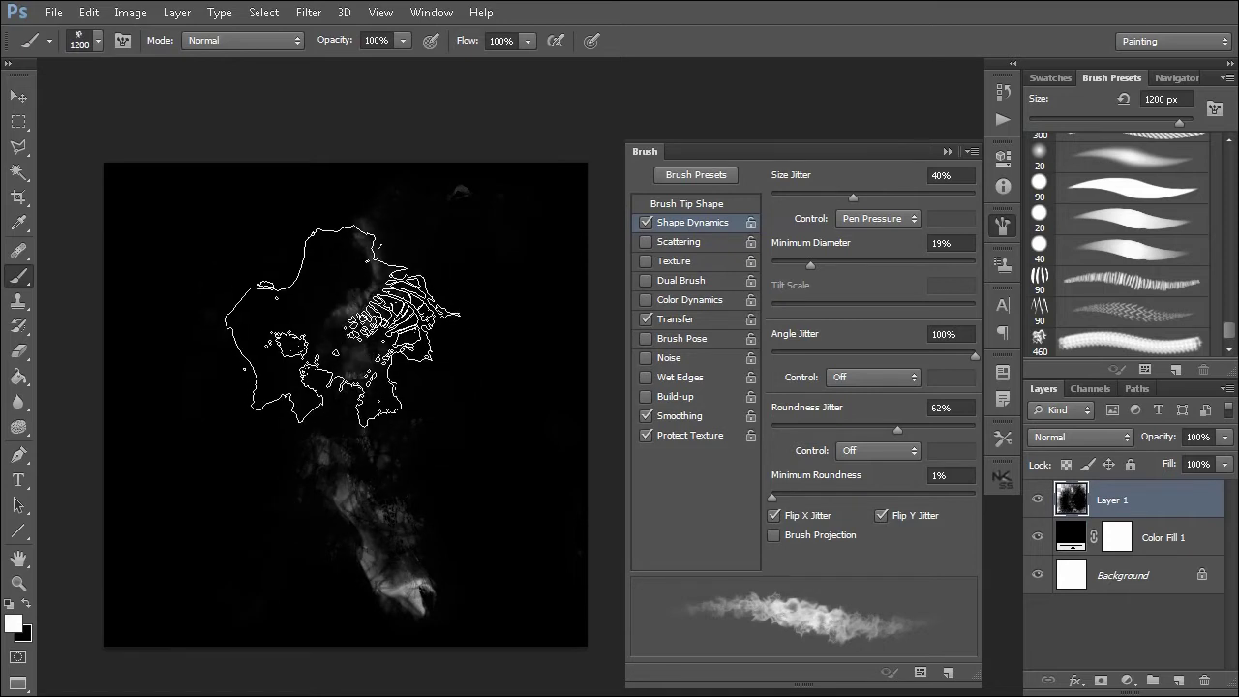
click(345, 290)
key(bracketleft)
key(bracketleft)
key(bracketleft)
key(bracketleft)
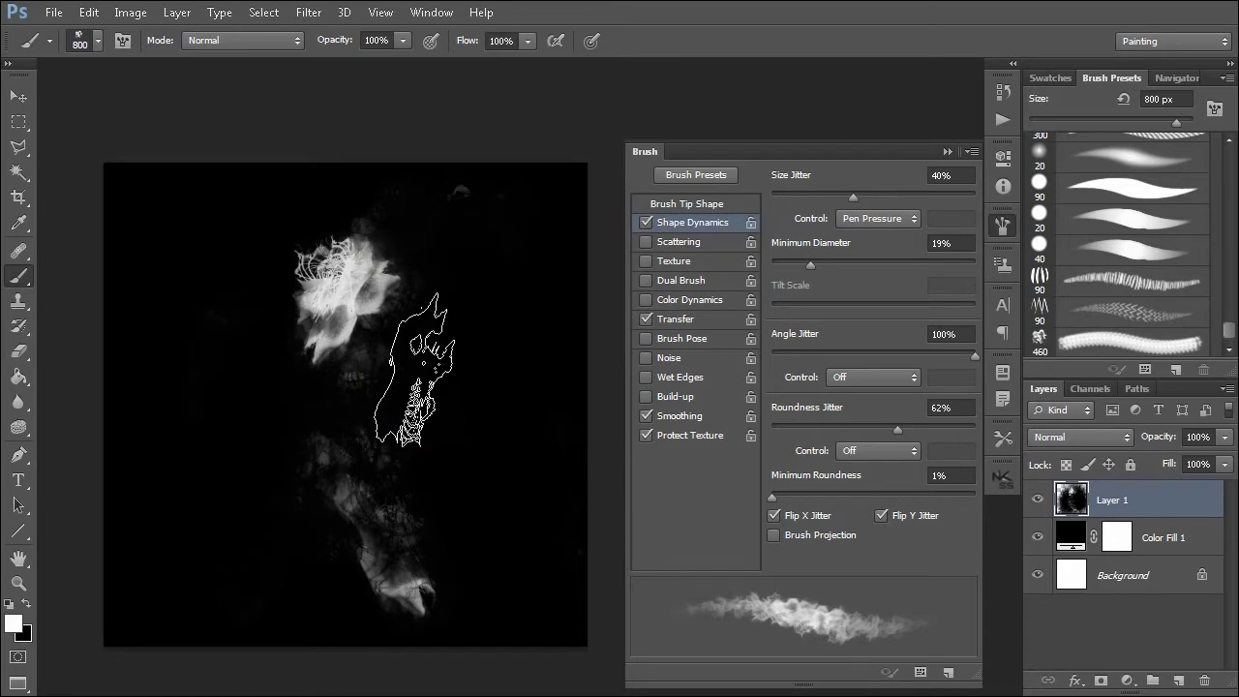
key(ctrl+z)
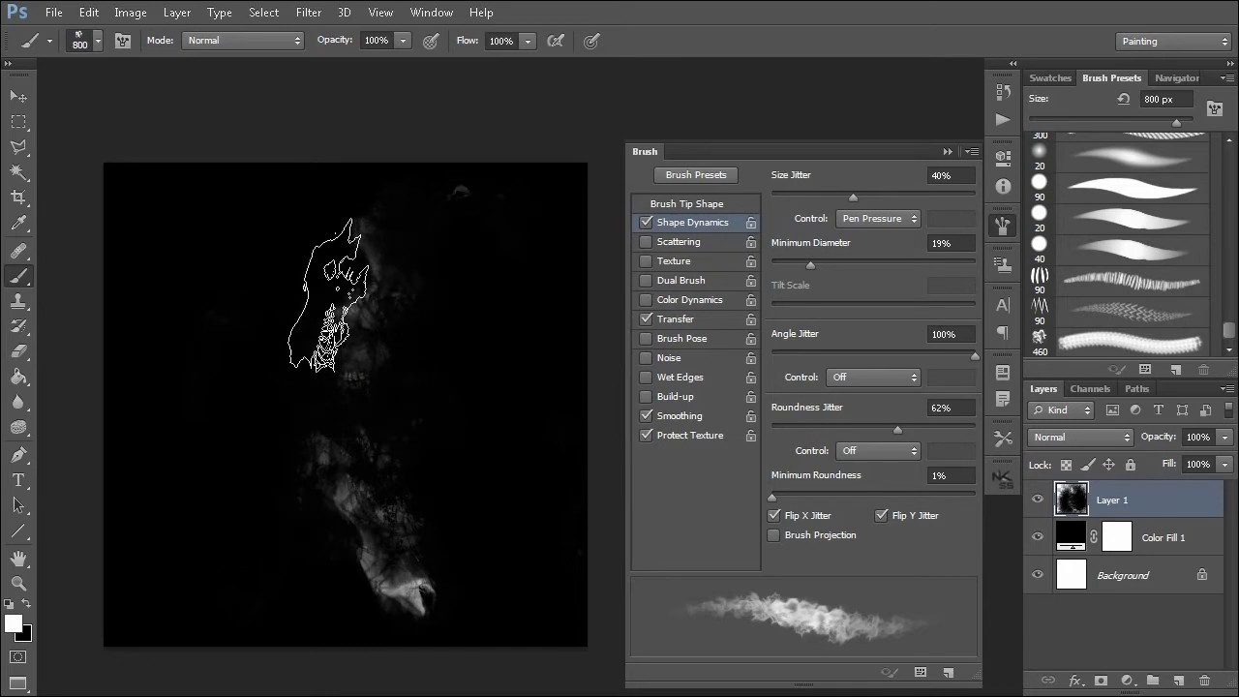
key(bracketright)
click(344, 328)
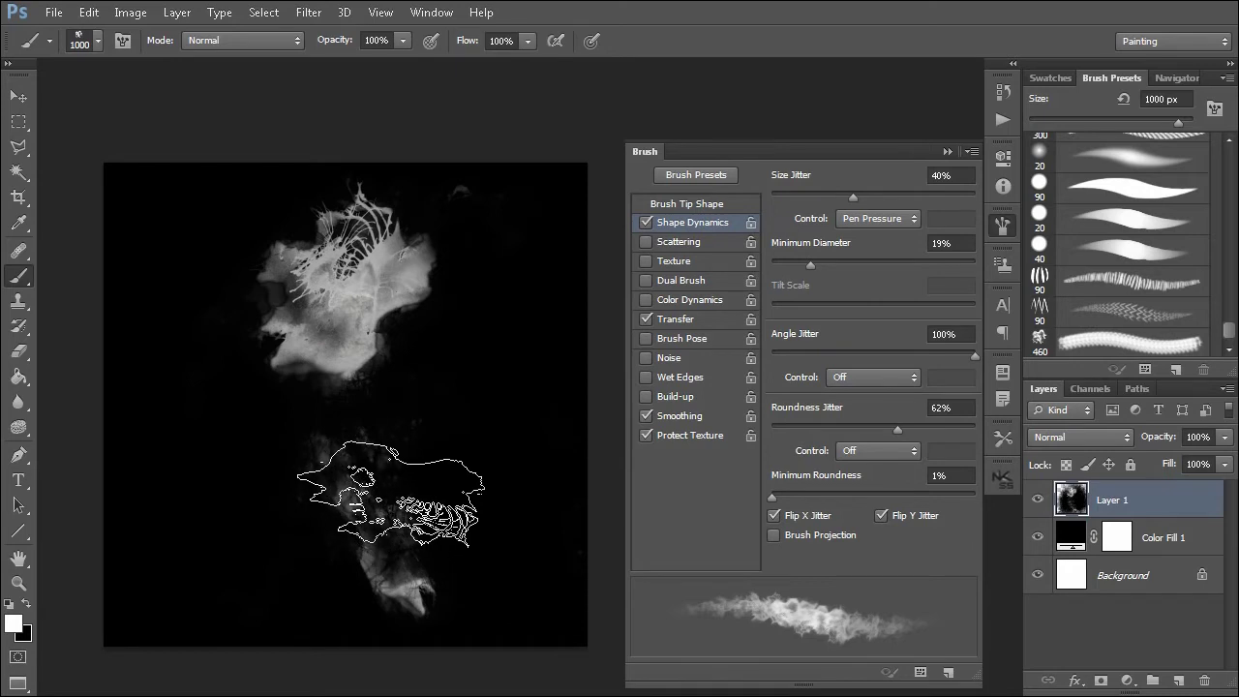
key(ctrl+z)
Step: Reduce the brush to 600 px and paint one bright white dab beside the upper part of the wisp
key(bracketleft)
key(bracketleft)
key(bracketleft)
key(bracketleft)
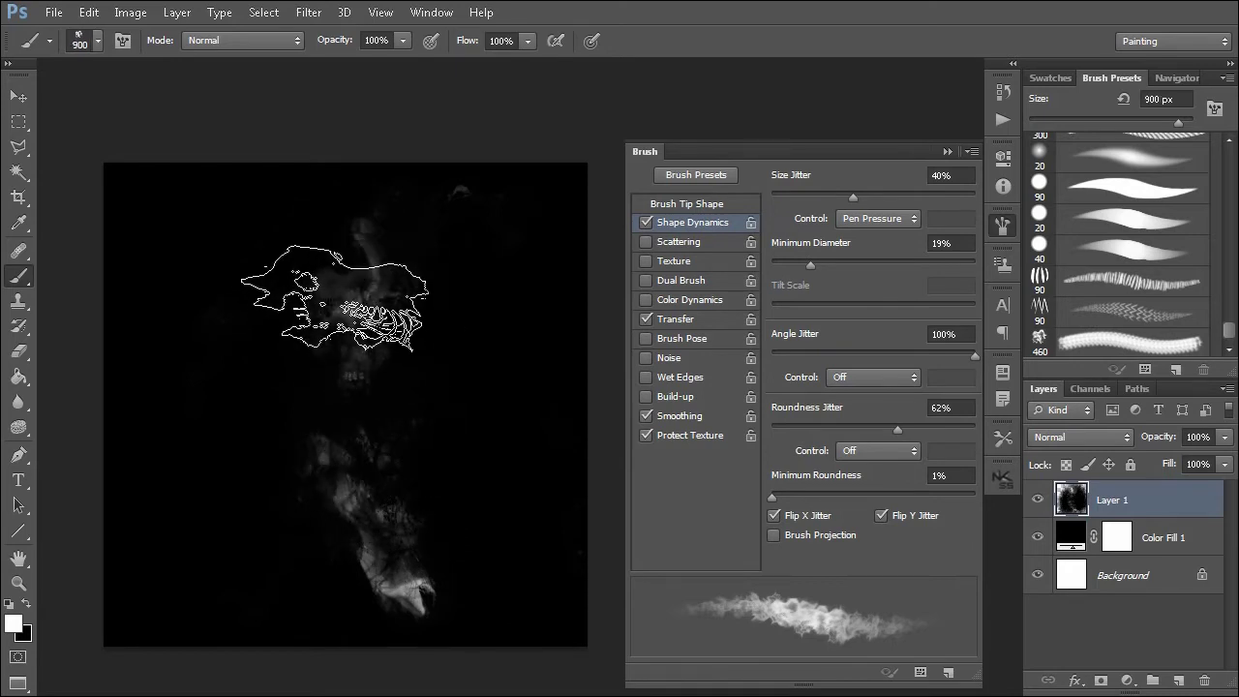
click(323, 298)
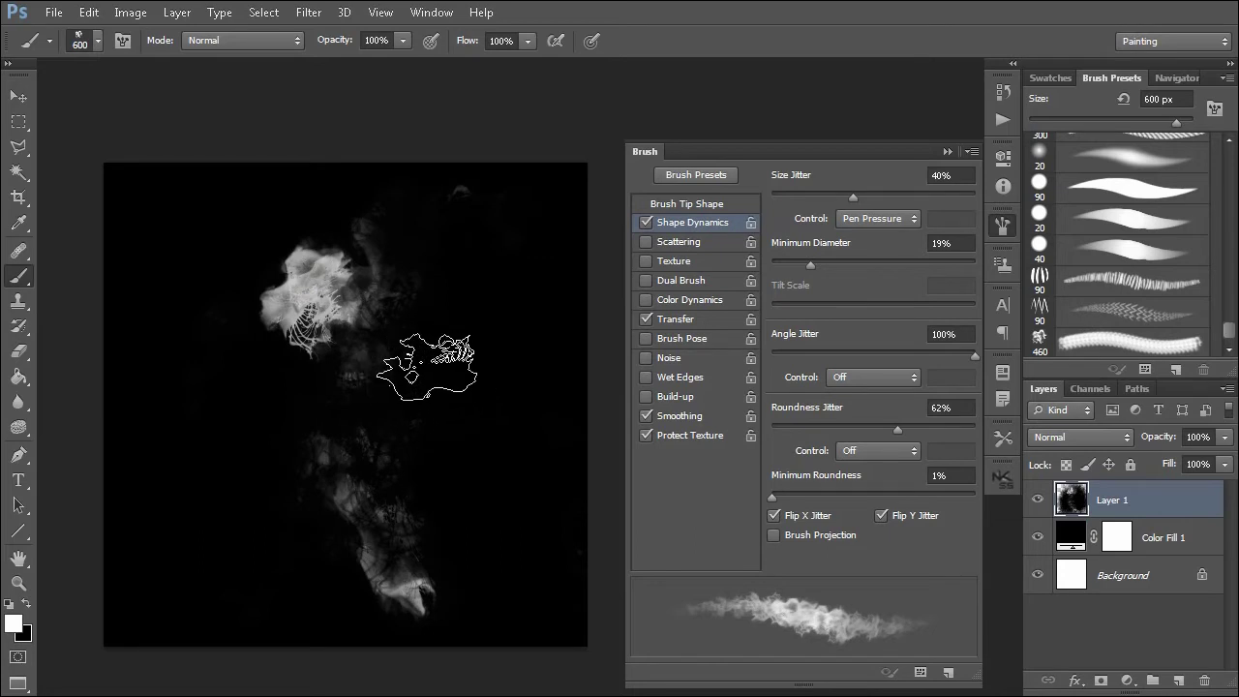
Step: Set the brush to 1100 px and 50% opacity and paint white smoke from the bright dab down across the middle and lower canvas
key(bracketright)
key(bracketright)
key(bracketright)
key(bracketright)
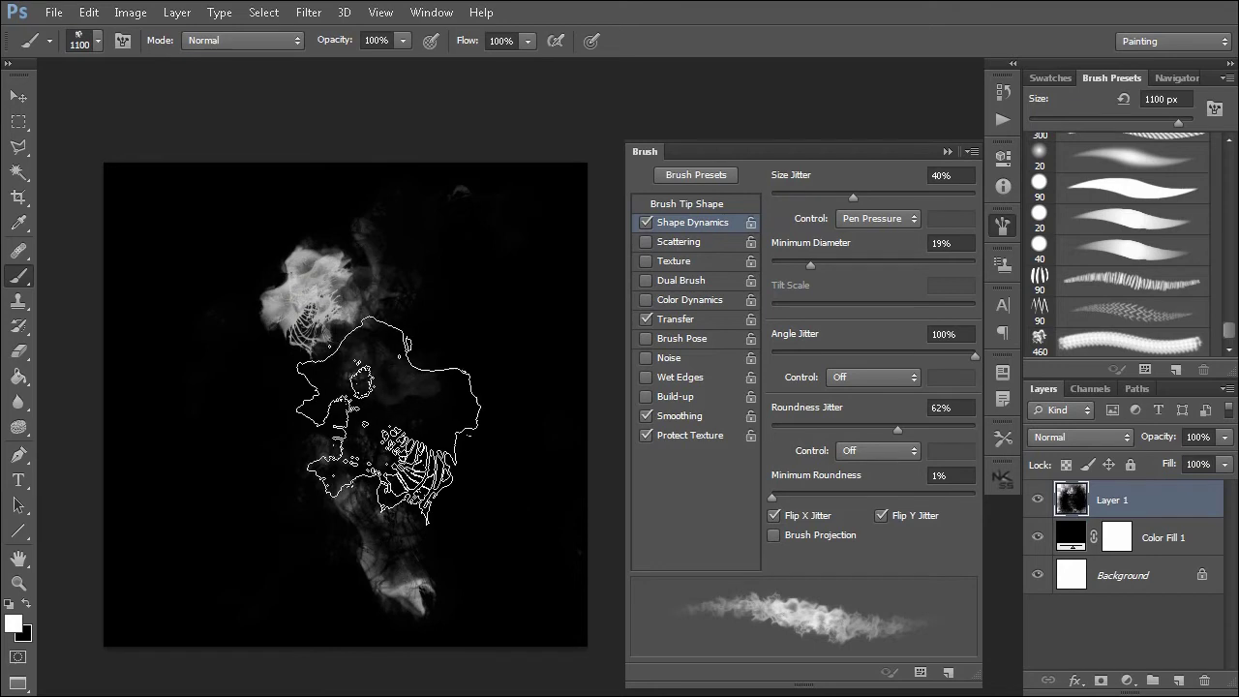
key(5)
click(378, 365)
key(ctrl+z)
click(379, 364)
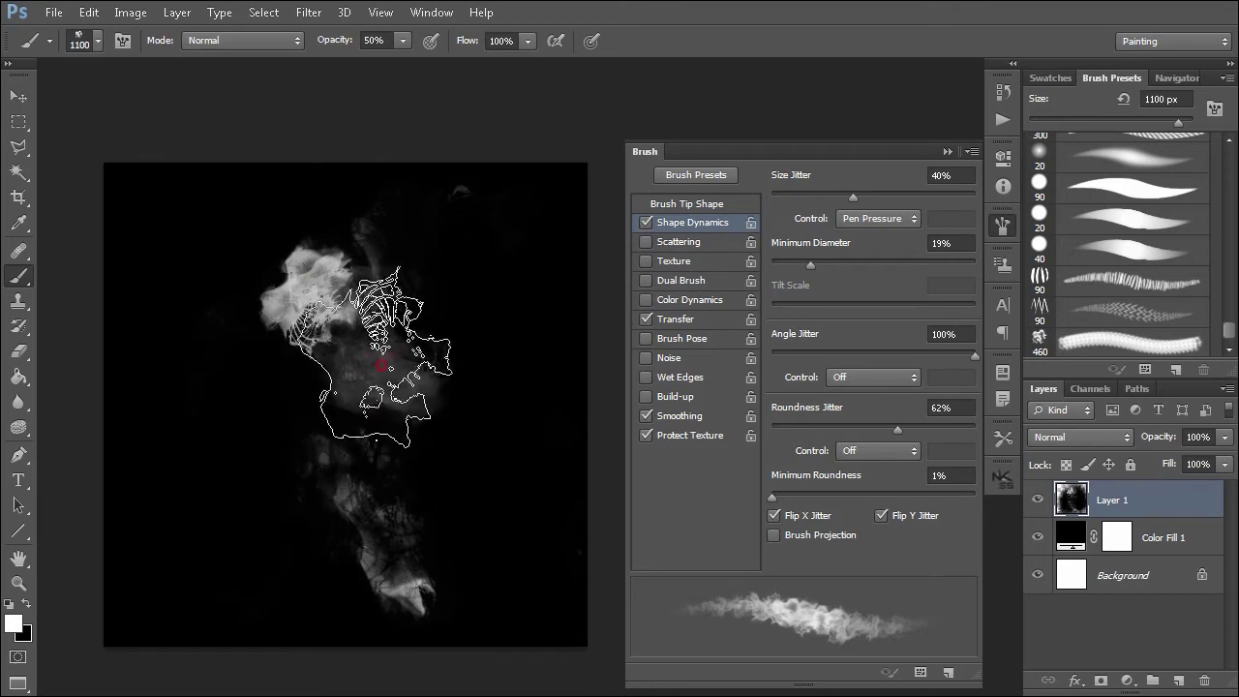
mouse_move(388, 356)
mouse_down()
mouse_move(353, 501)
mouse_move(387, 451)
mouse_move(371, 374)
mouse_move(376, 506)
mouse_move(446, 482)
mouse_move(304, 497)
mouse_move(500, 557)
mouse_move(408, 366)
mouse_move(484, 530)
mouse_move(508, 515)
mouse_move(515, 562)
mouse_up()
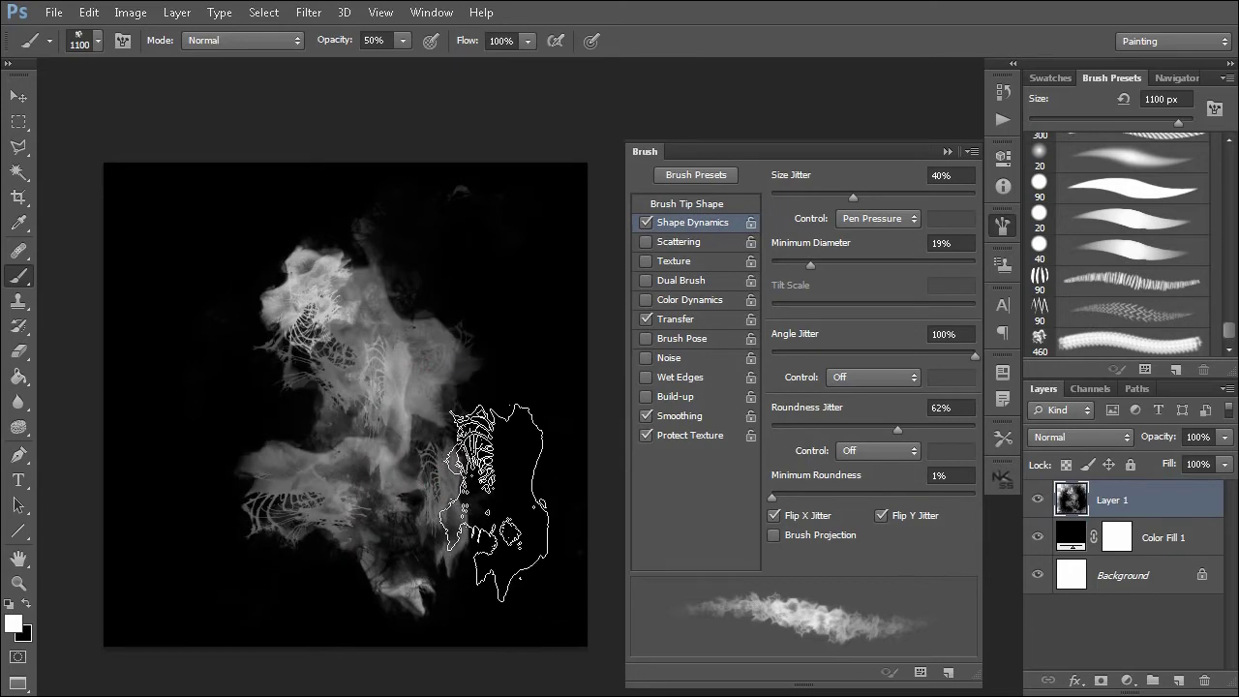
Step: Sample black from the canvas and dab over the middle, lower and side areas to darken the smoke
alt+click(513, 513)
mouse_move(403, 599)
mouse_down()
mouse_move(370, 503)
mouse_move(323, 490)
mouse_move(351, 523)
mouse_move(374, 482)
mouse_up()
click(402, 600)
click(403, 600)
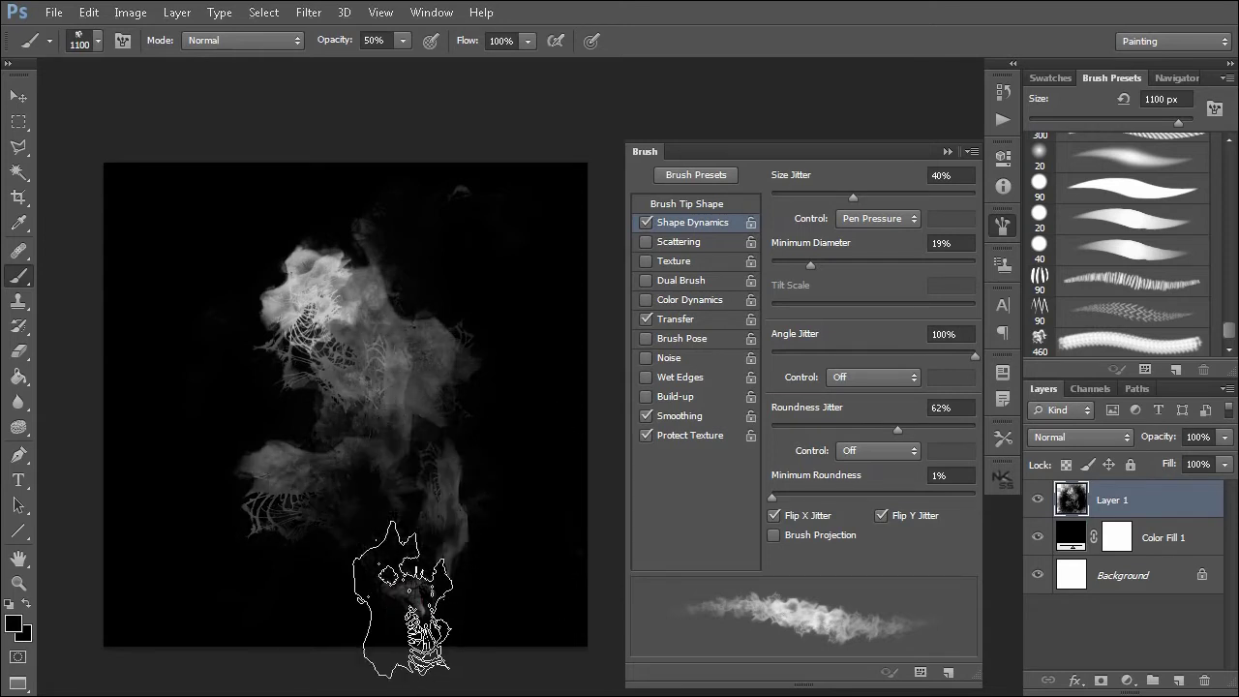
click(402, 600)
click(403, 600)
click(403, 600)
click(402, 600)
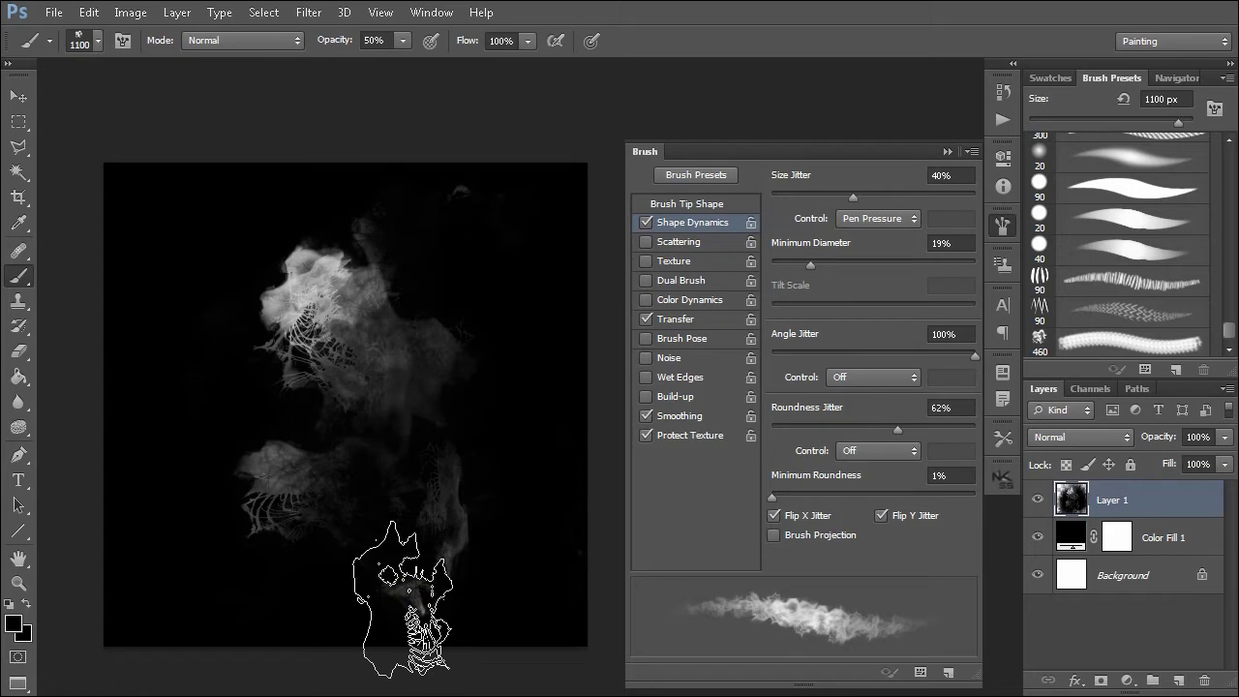
click(403, 600)
click(403, 600)
click(324, 324)
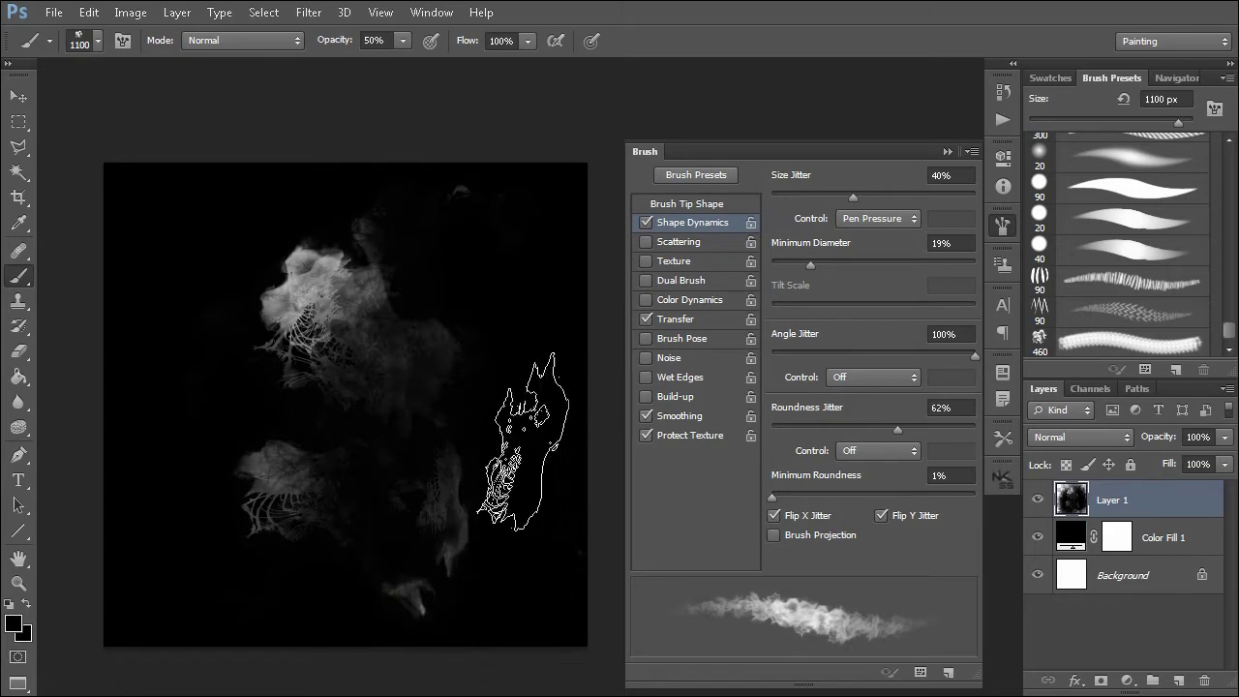
click(276, 554)
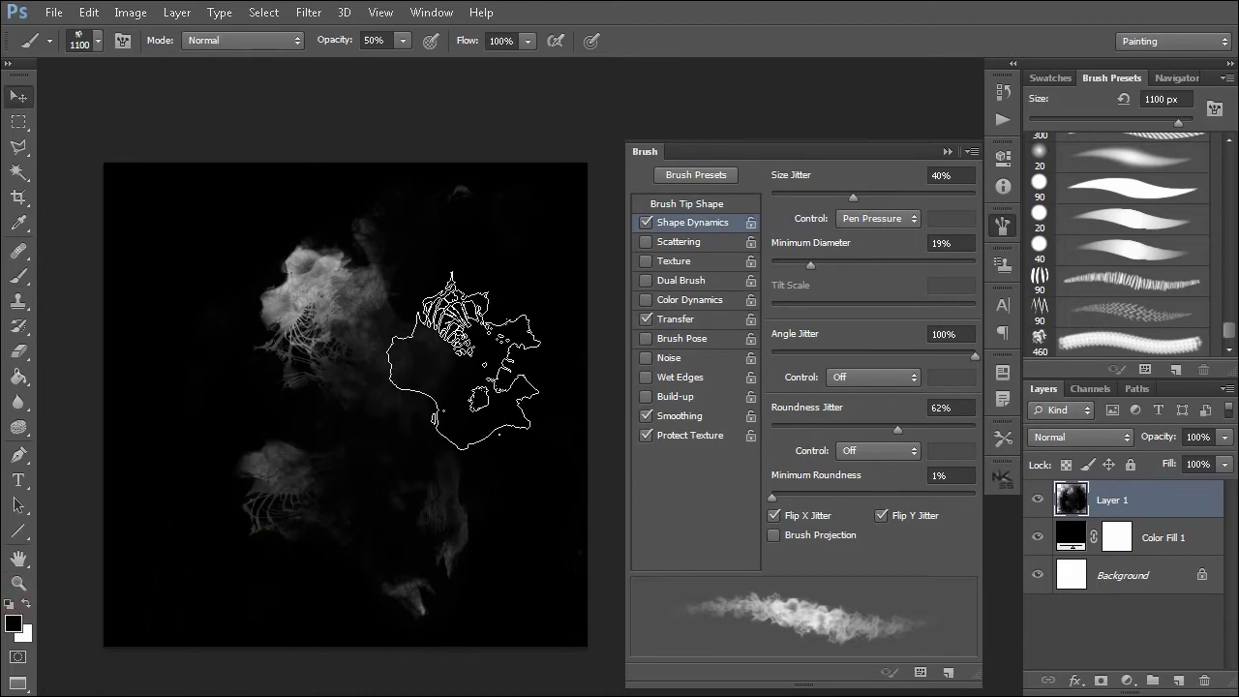
Step: Swap to white and add smoke dabs at the centre and lower-right part of the cloud
key(v)
key(b)
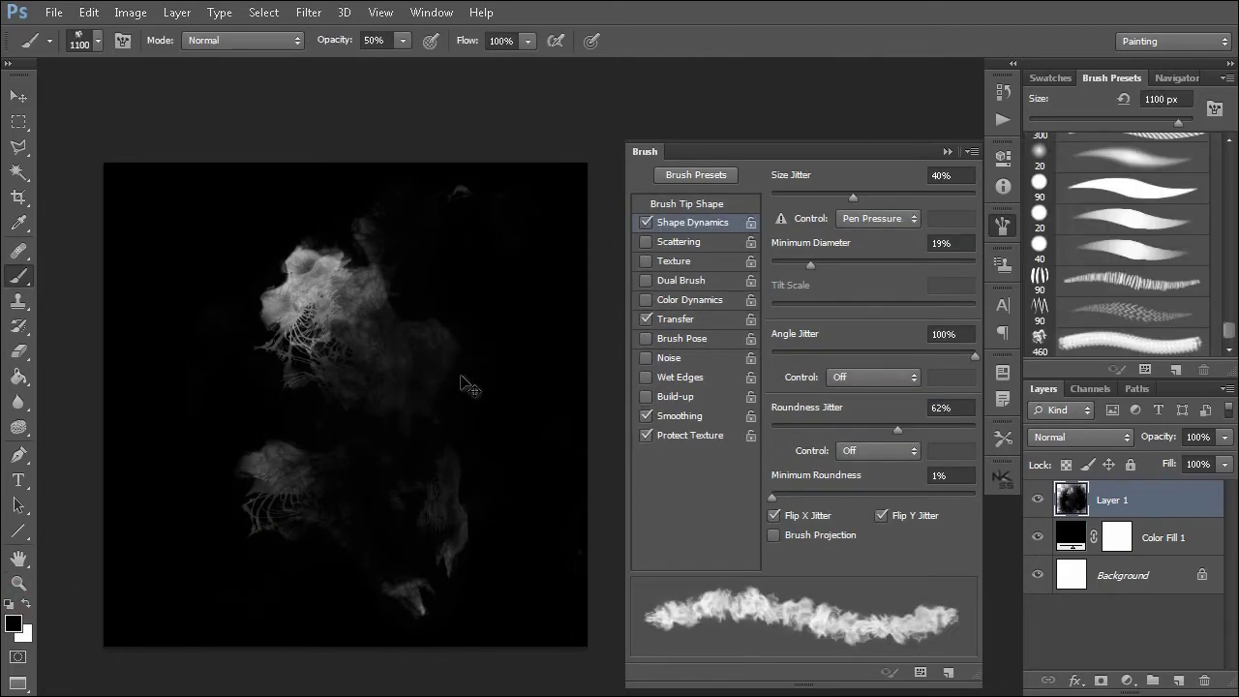
key(x)
drag(453, 394, 444, 429)
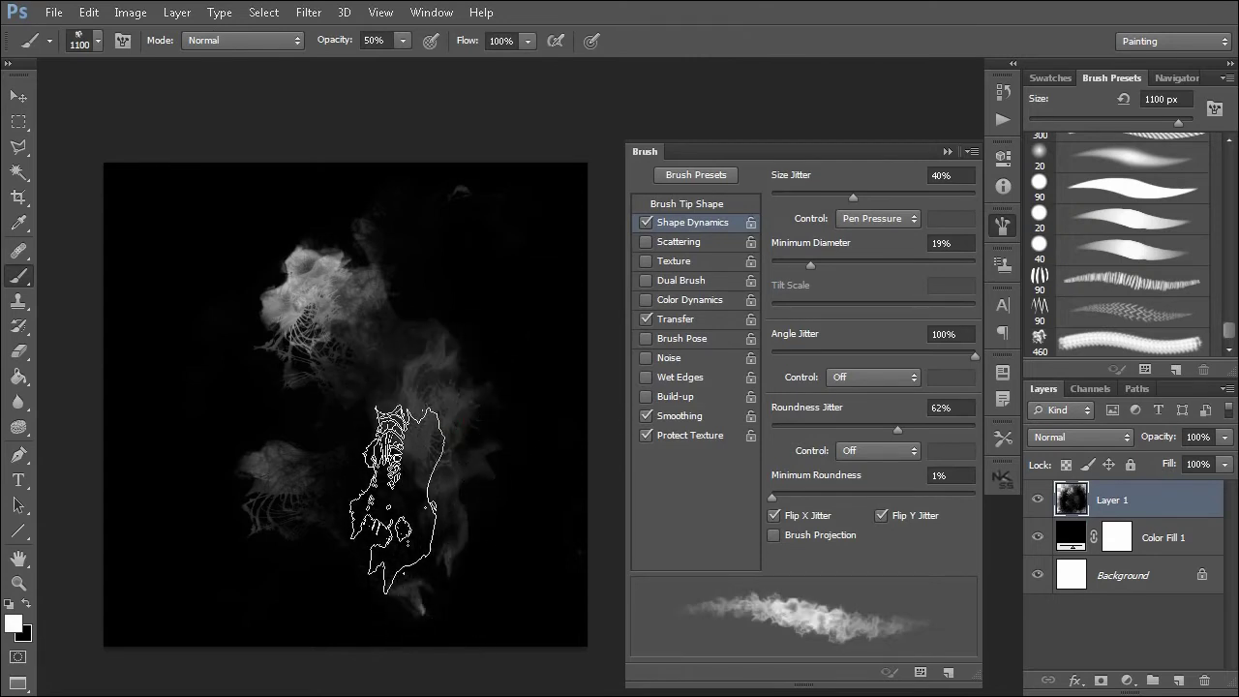
drag(350, 491, 344, 481)
drag(421, 351, 414, 376)
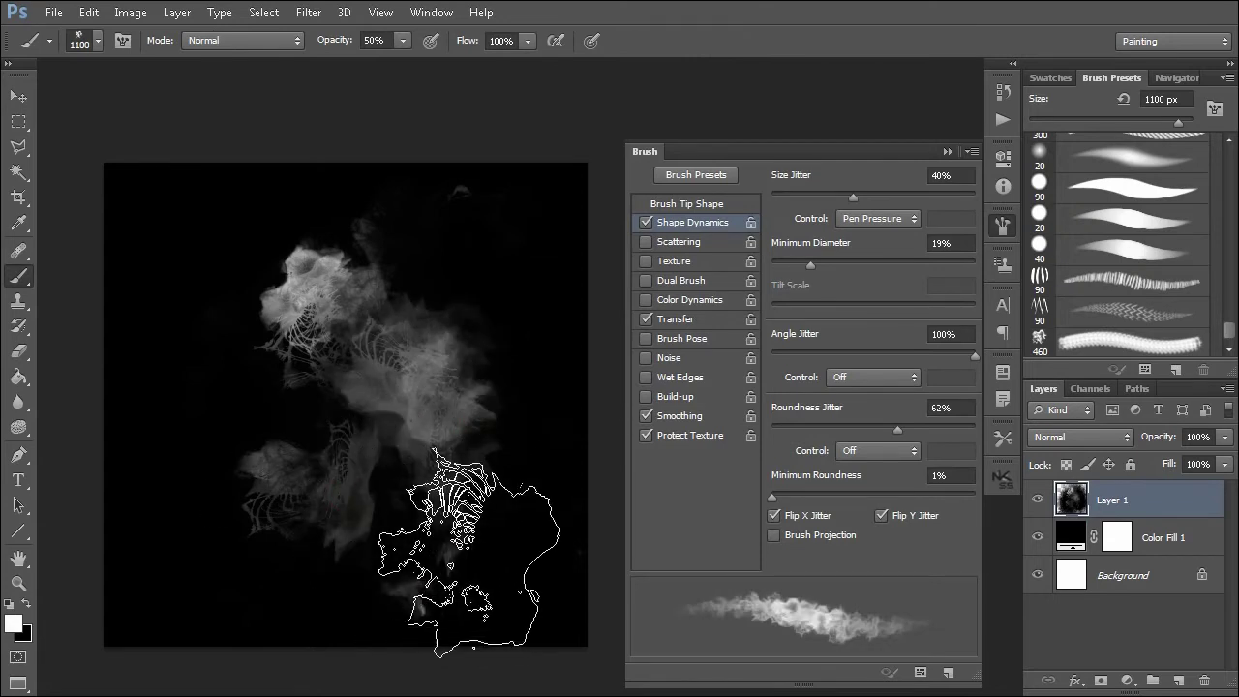
drag(446, 556, 461, 563)
mouse_move(378, 280)
mouse_down()
mouse_move(368, 288)
mouse_move(370, 263)
mouse_up()
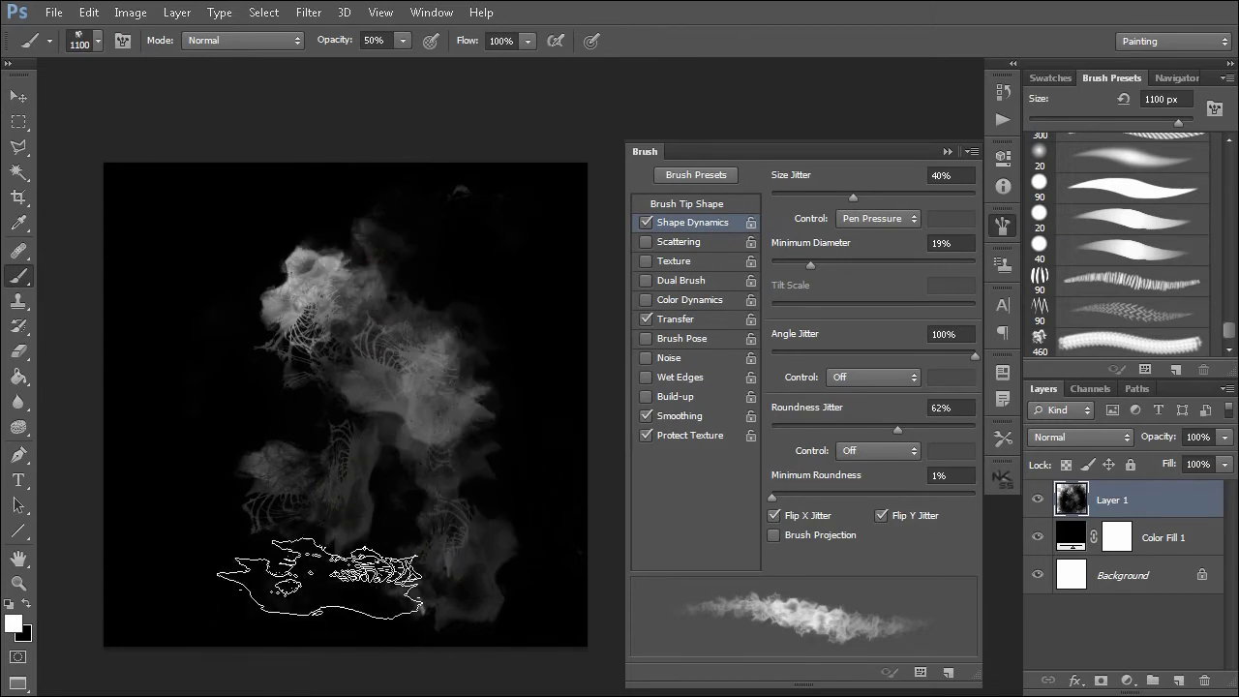
Step: Undo the heavy white dab over the lower smoke and paint softer white dabs there and over the cloud's right side
click(340, 536)
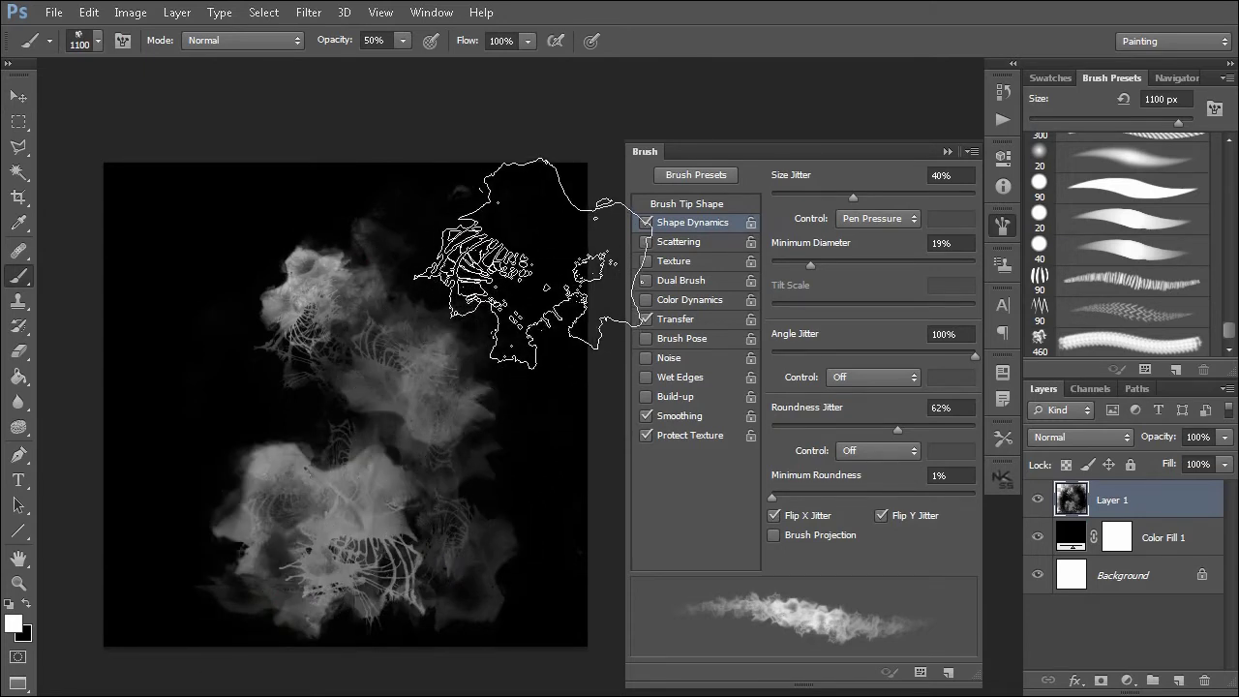
key(ctrl+z)
click(326, 492)
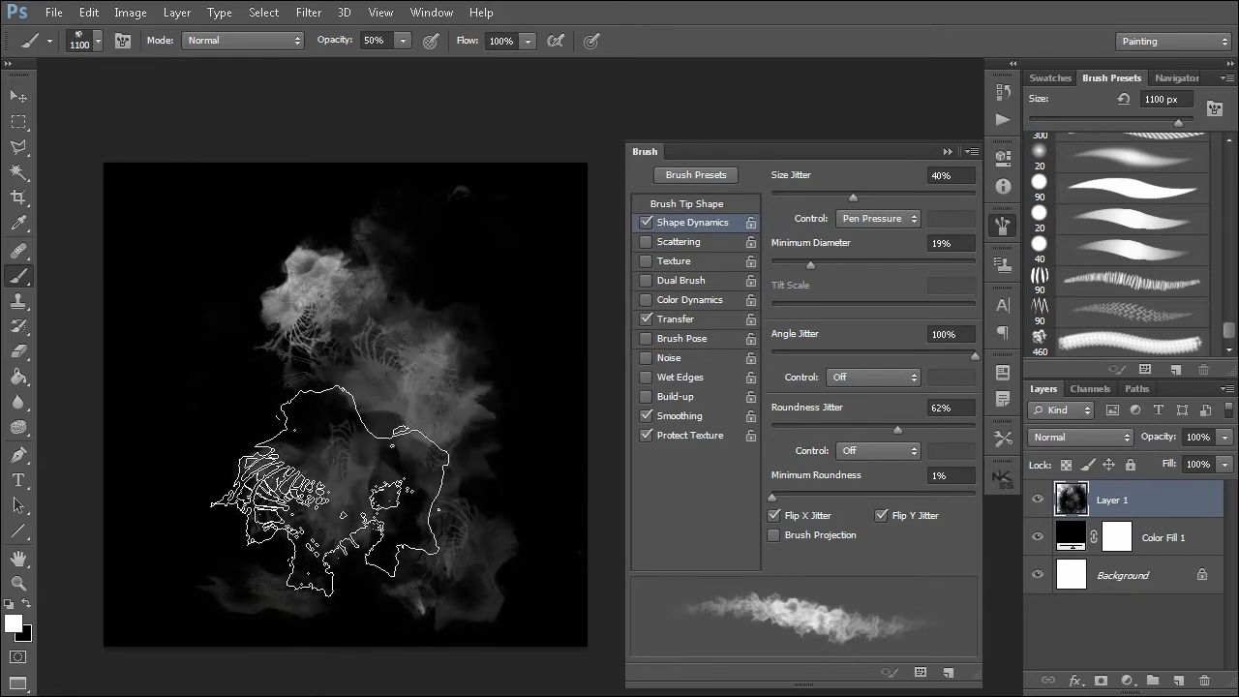
click(422, 386)
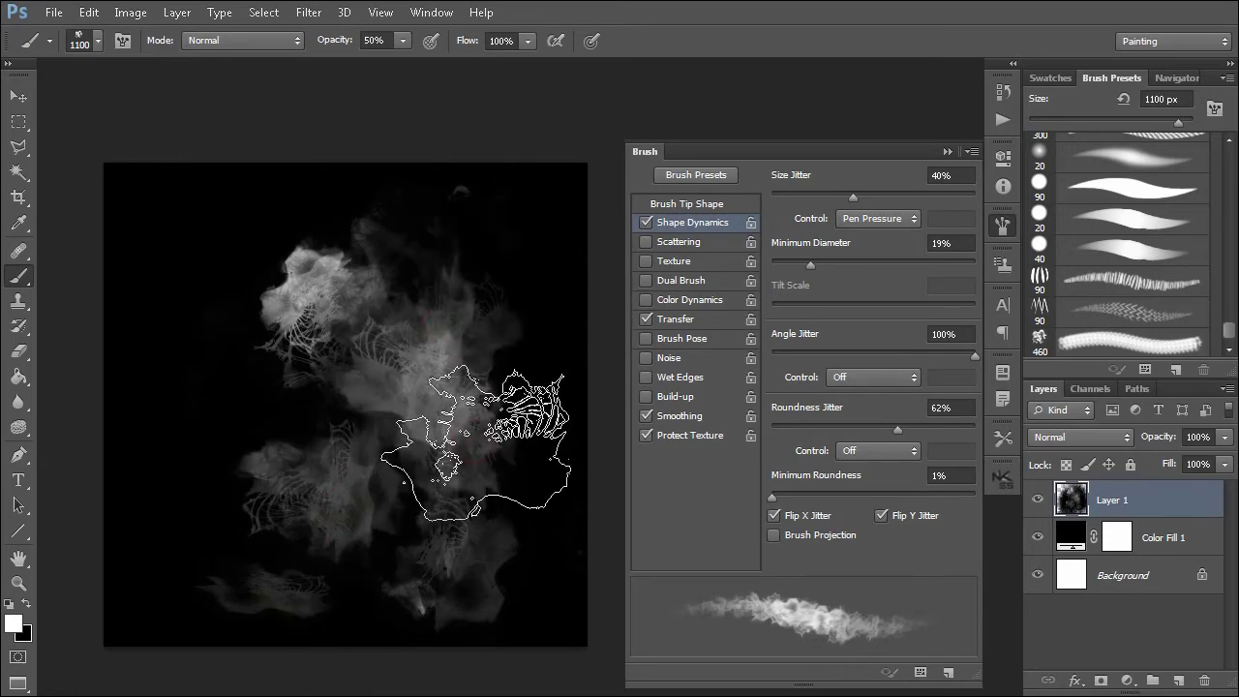
Step: Save the 1100 px splatter brush as a new preset with its size captured, and delete the old 460 px preset
click(1175, 369)
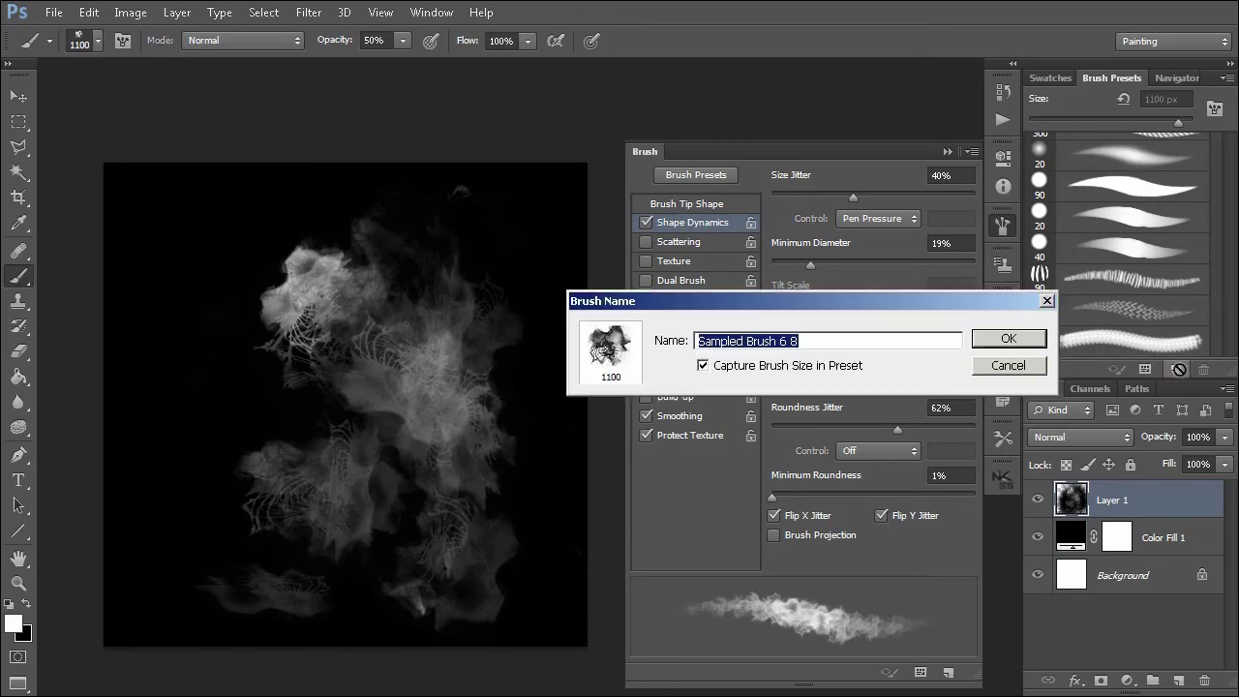
click(987, 336)
right_click(1158, 321)
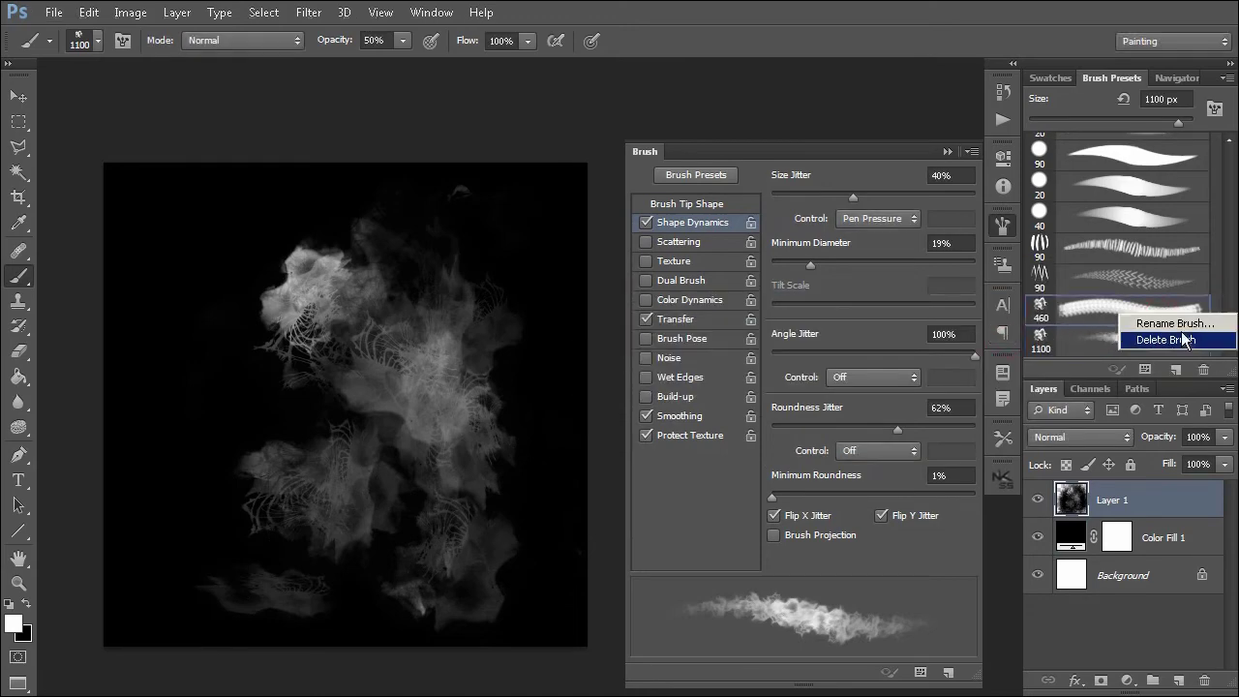
click(1181, 337)
click(581, 280)
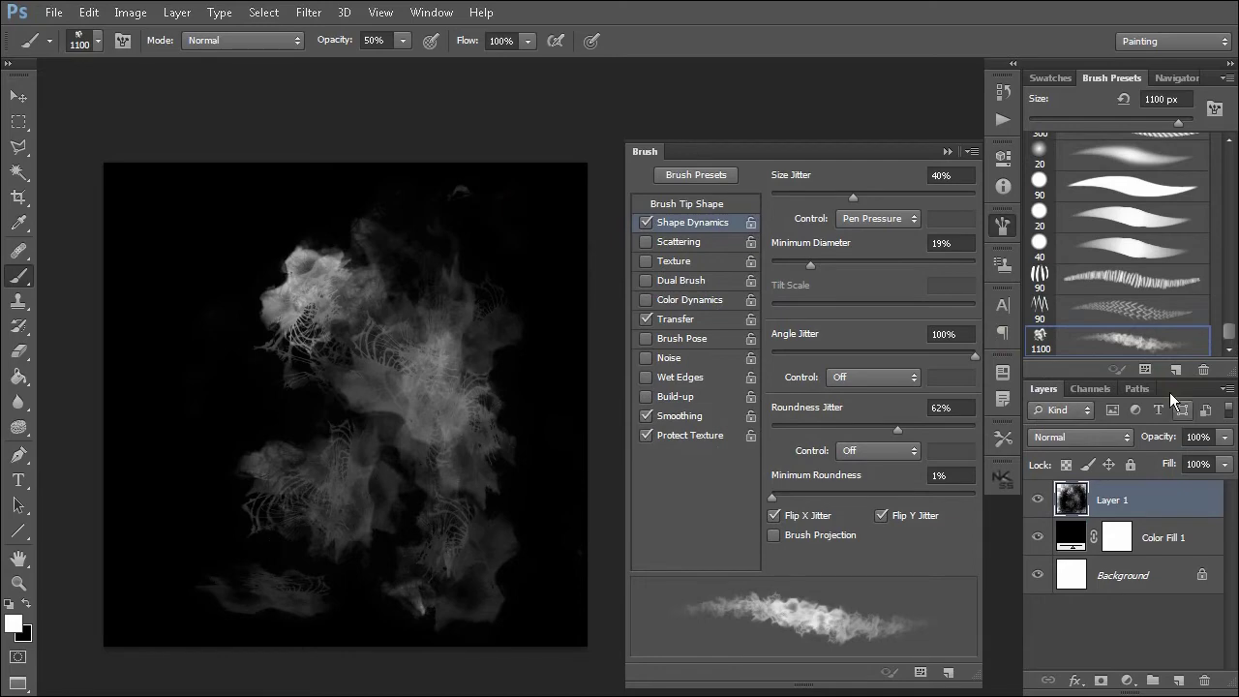
Step: Add a new layer above Layer 1 and select the 40 px round brush preset, trying a stroke and undoing it
click(1179, 680)
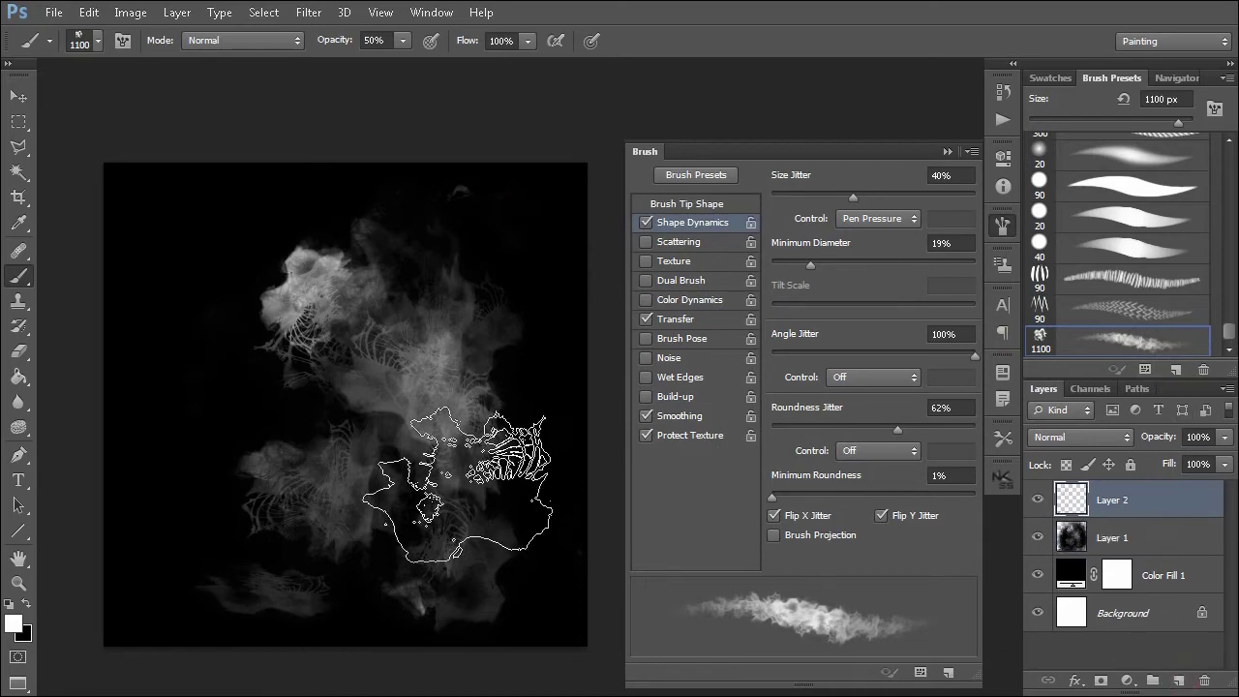
click(1138, 244)
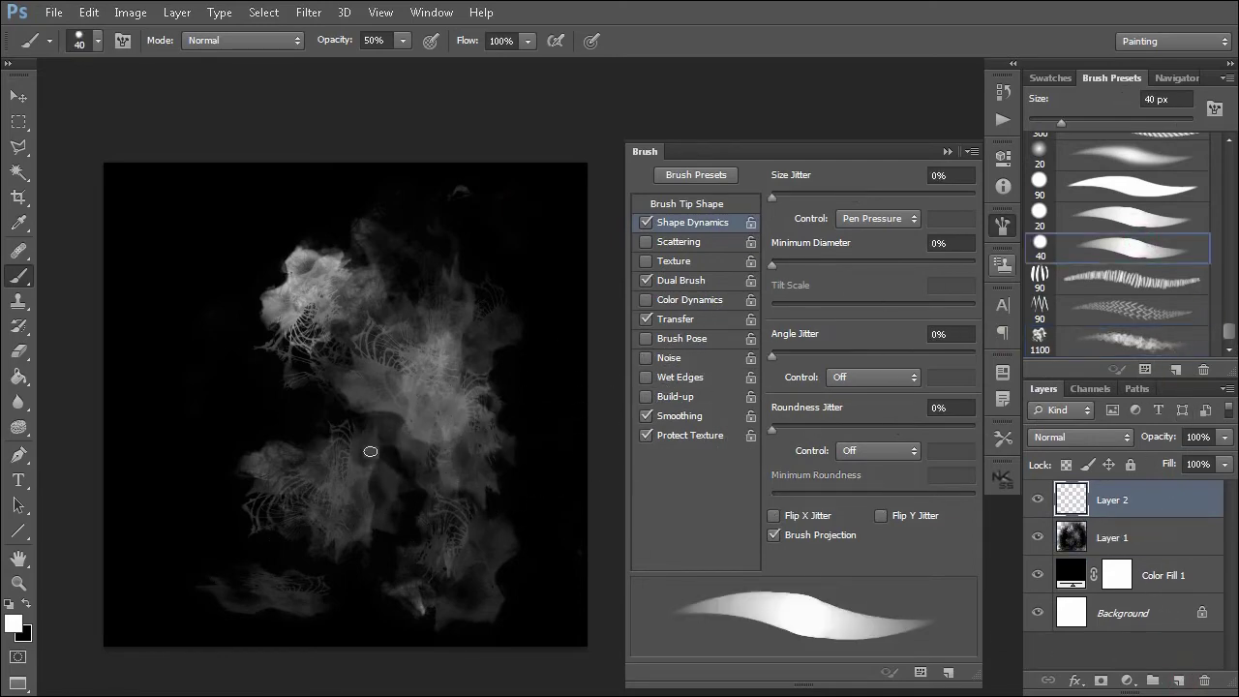
drag(277, 227, 360, 492)
key(ctrl+z)
key(bracketleft)
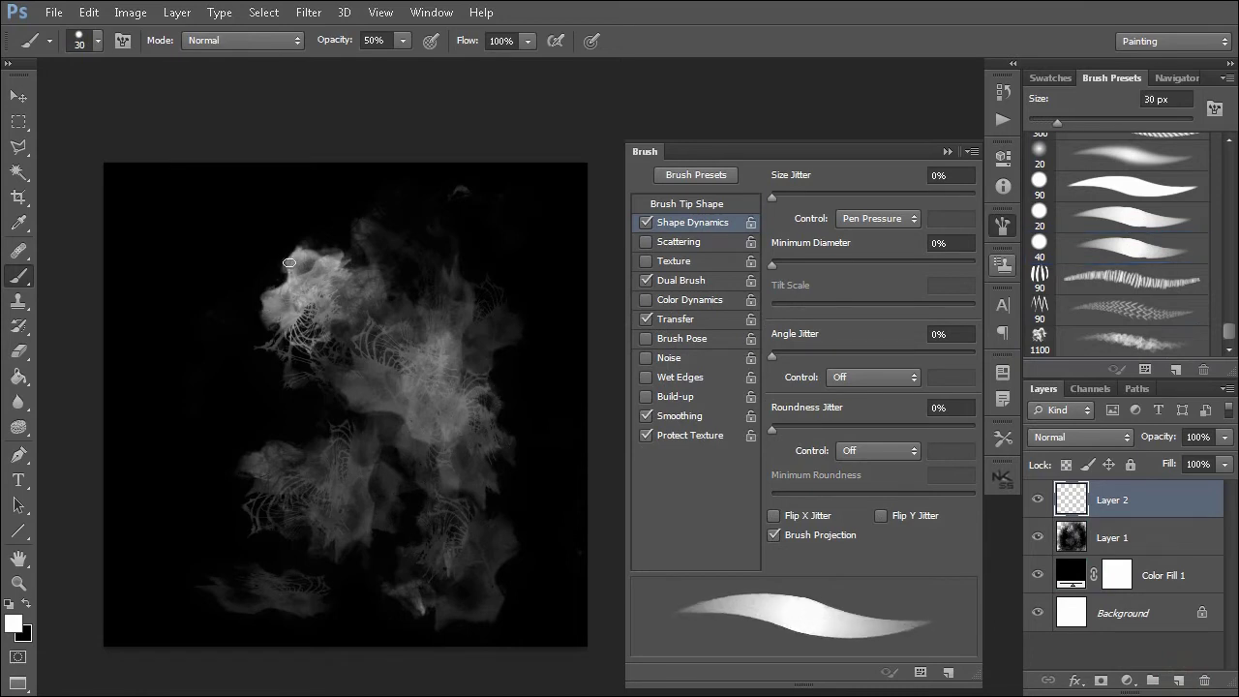
Step: Reduce the round brush to 15 px and sketch fine white contours over the top of the bright smoke cluster
key(bracketright)
key(bracketright)
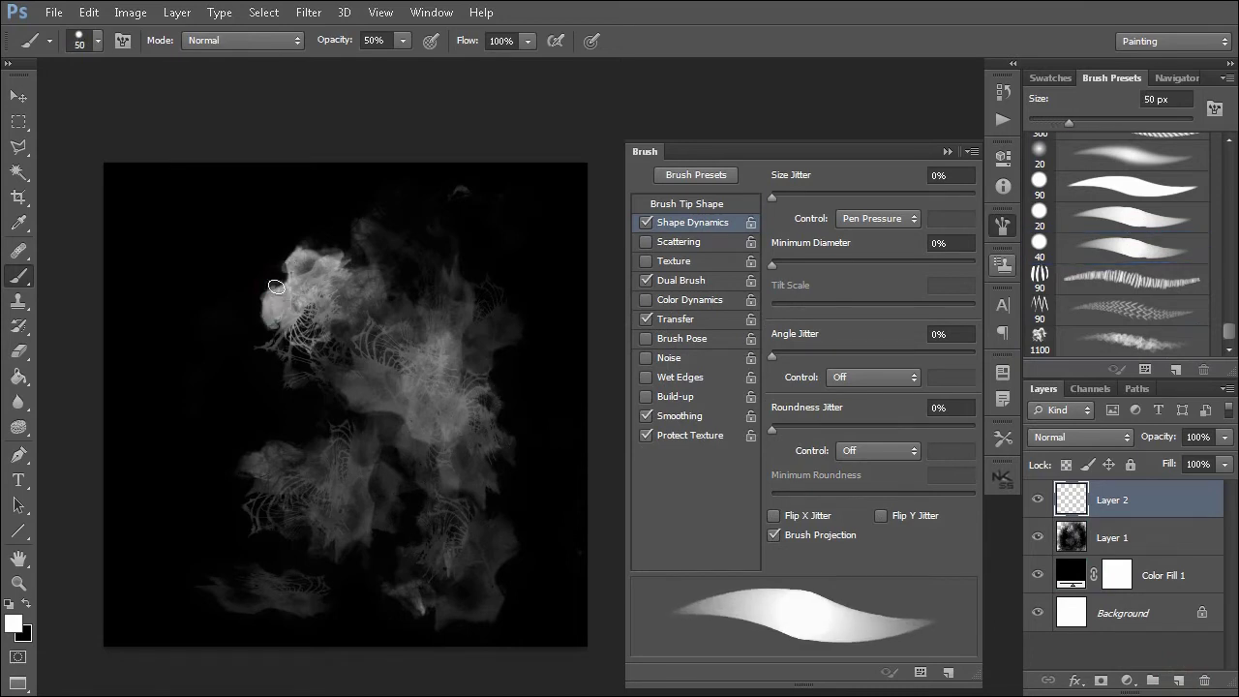
key(ctrl+z)
key(bracketleft)
key(bracketleft)
key(bracketleft)
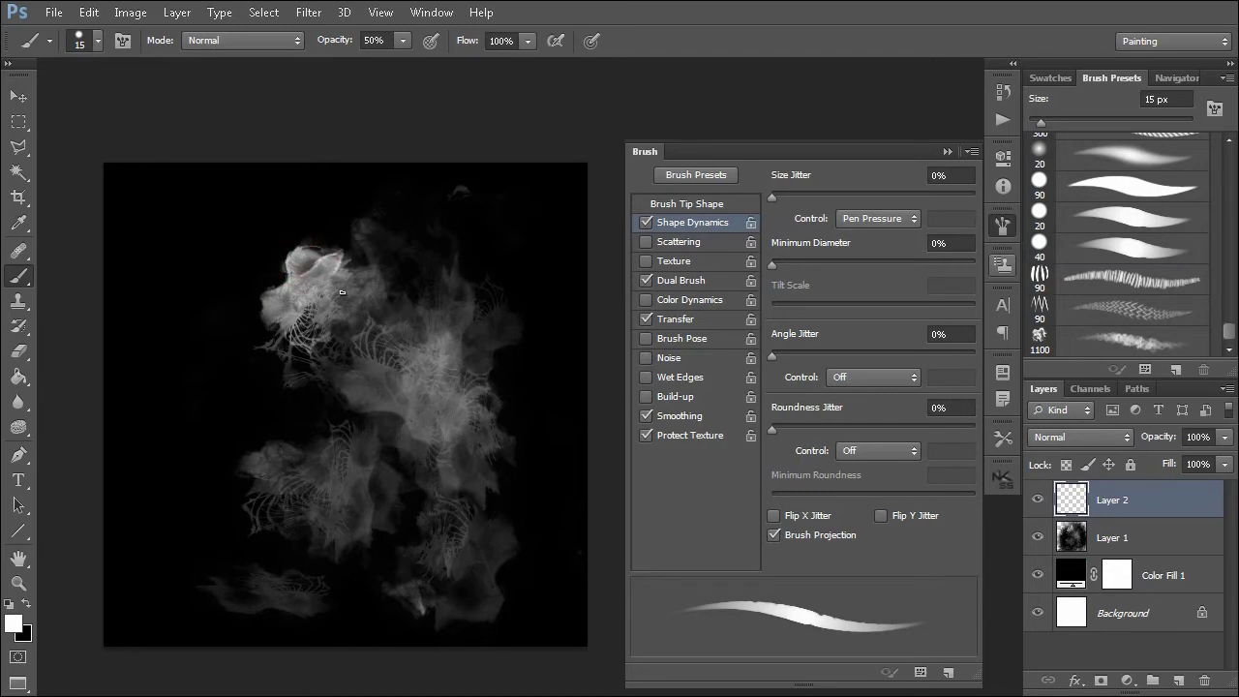
Step: Refine the bright cluster on Layer 2 into an animal-like head by painting fine contours along its ear, snout and jaw
key(ctrl+plus)
scroll(334, 295, down, 1)
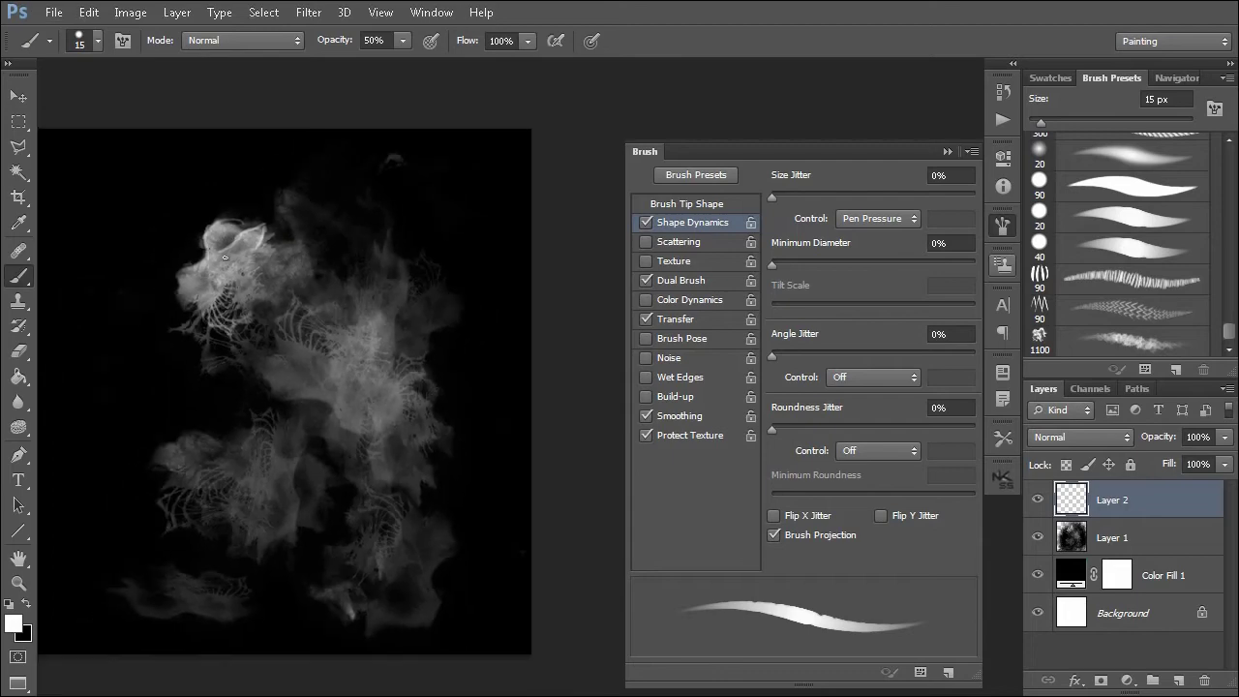
scroll(224, 247, up, 3)
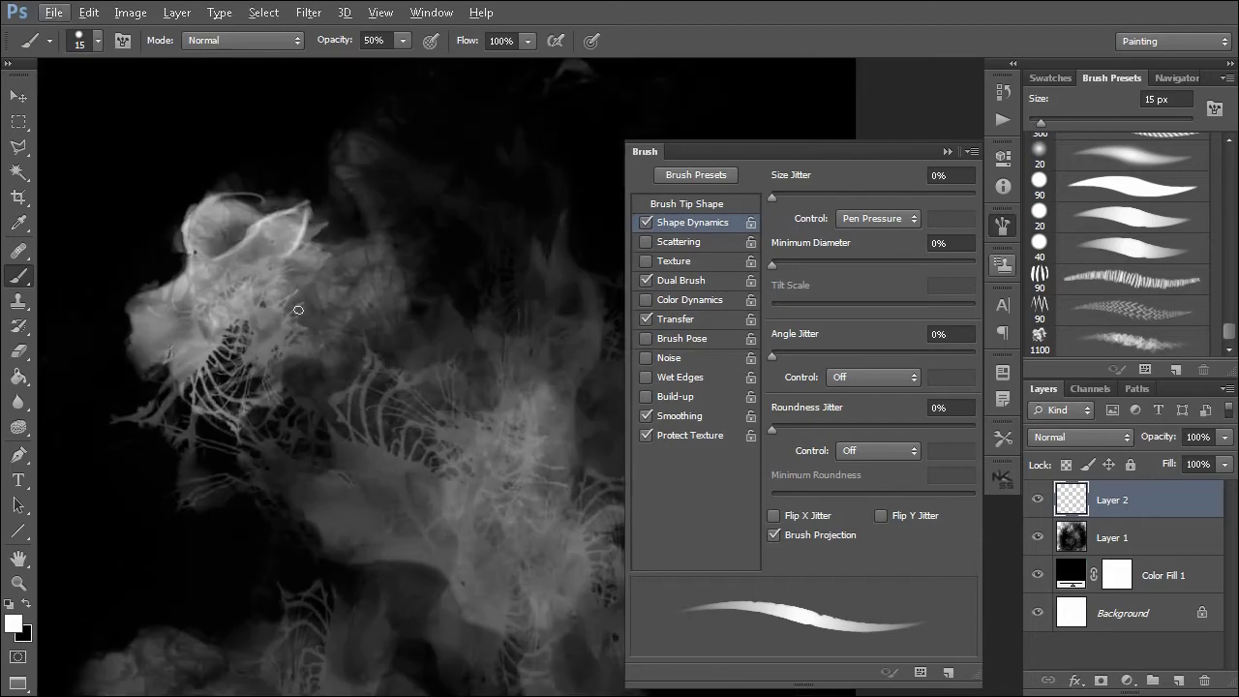
drag(326, 353, 450, 345)
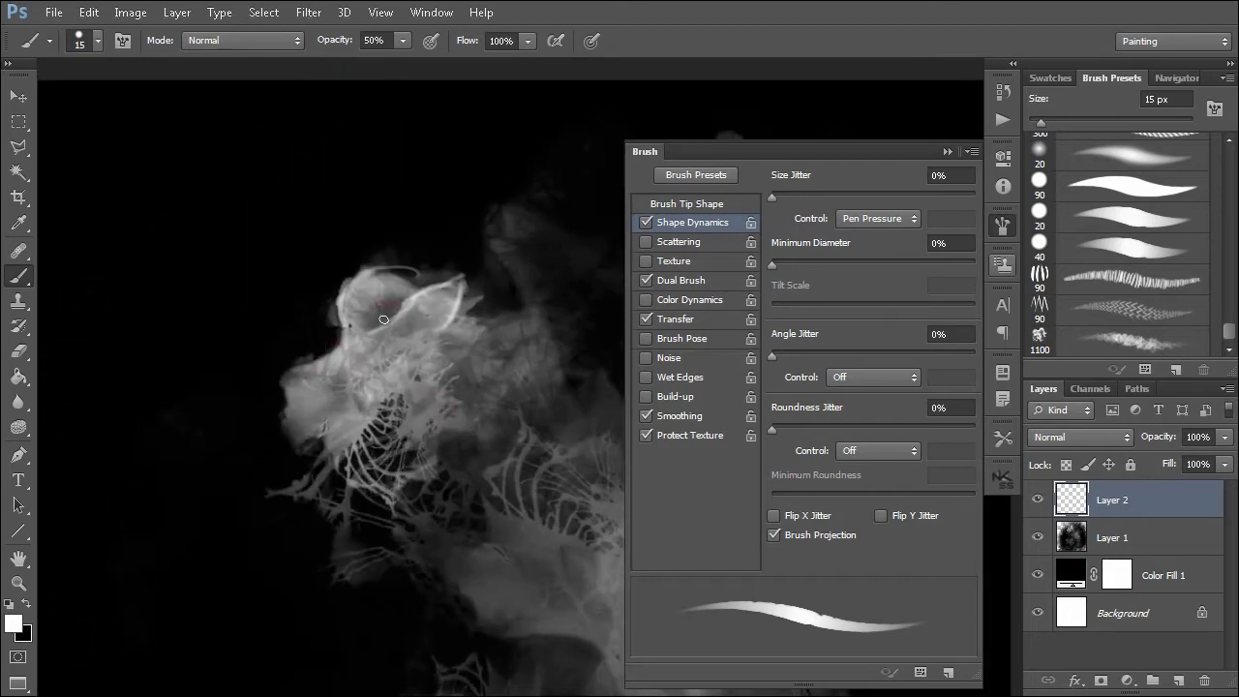
scroll(383, 319, up, 1)
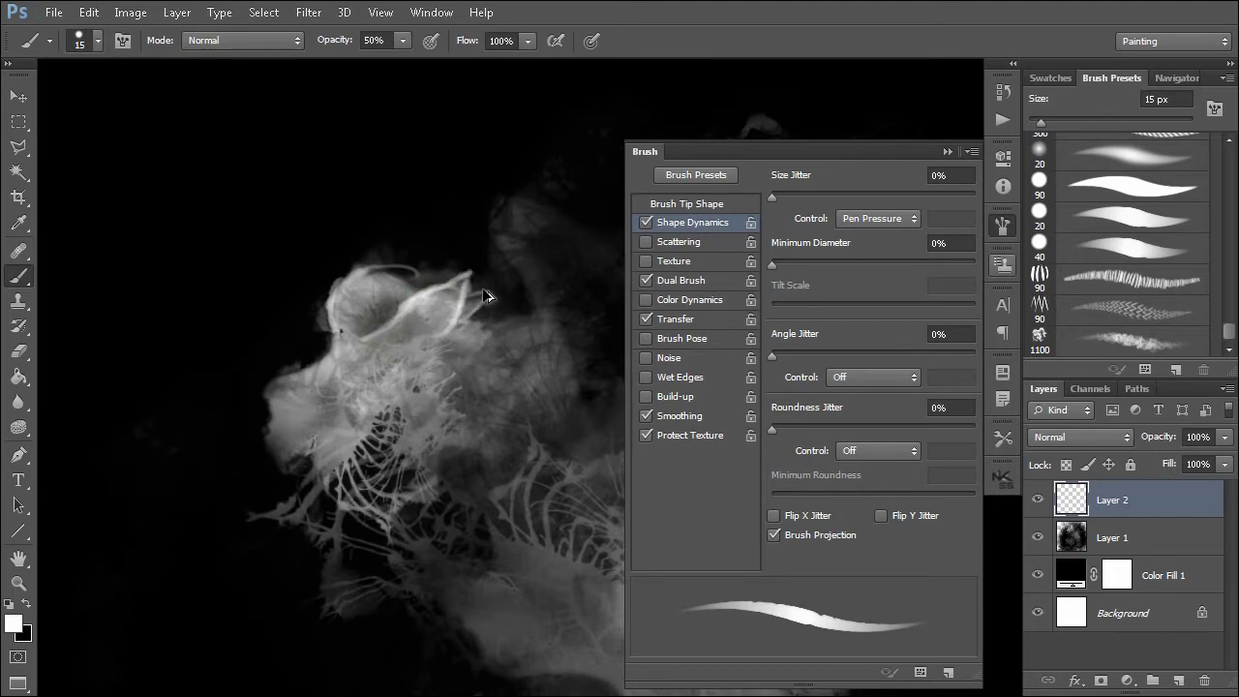
key(ctrl+minus)
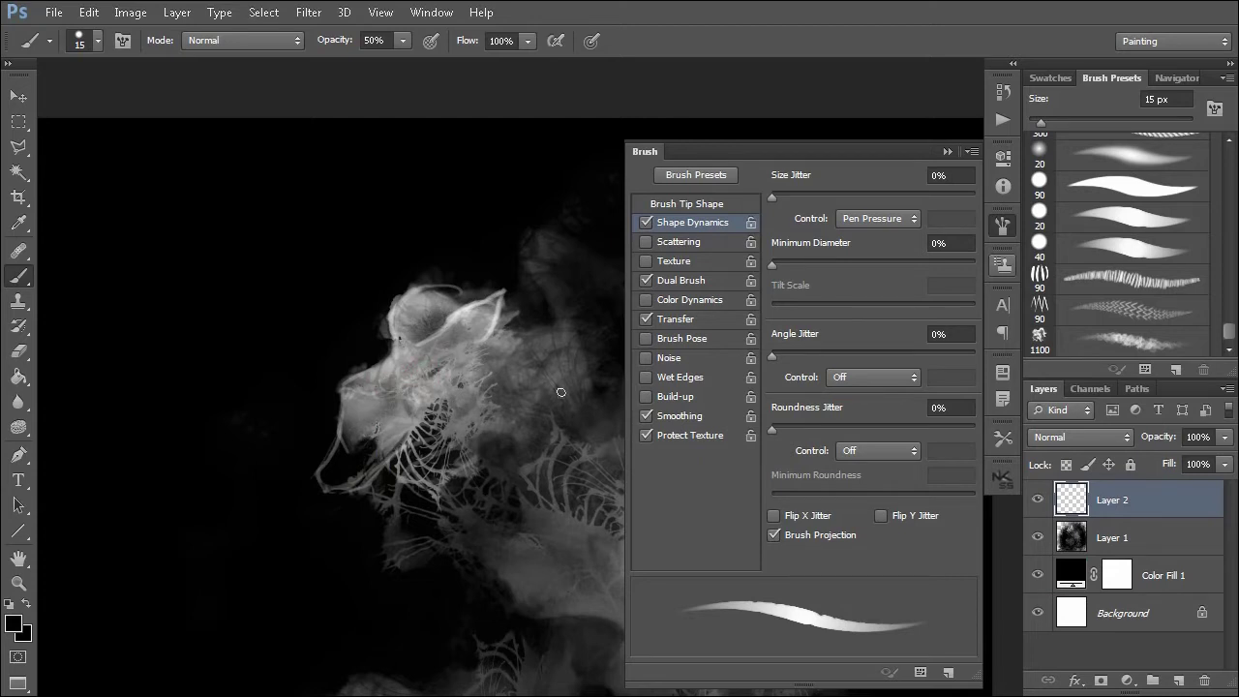
Step: Look over the smoke below the head and toggle Layer 2's visibility to compare the painting with and without the contours
mouse_move(495, 529)
mouse_down()
mouse_move(440, 518)
mouse_move(390, 484)
mouse_move(412, 453)
mouse_up()
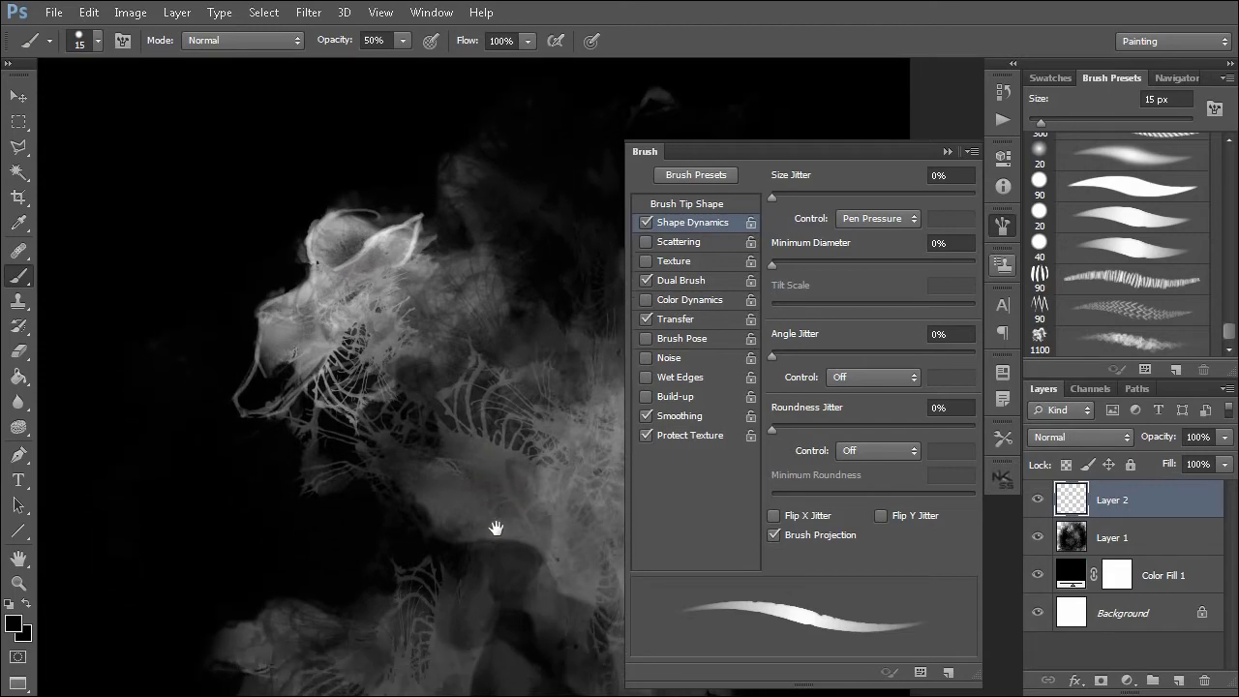
drag(358, 391, 358, 375)
drag(412, 426, 442, 446)
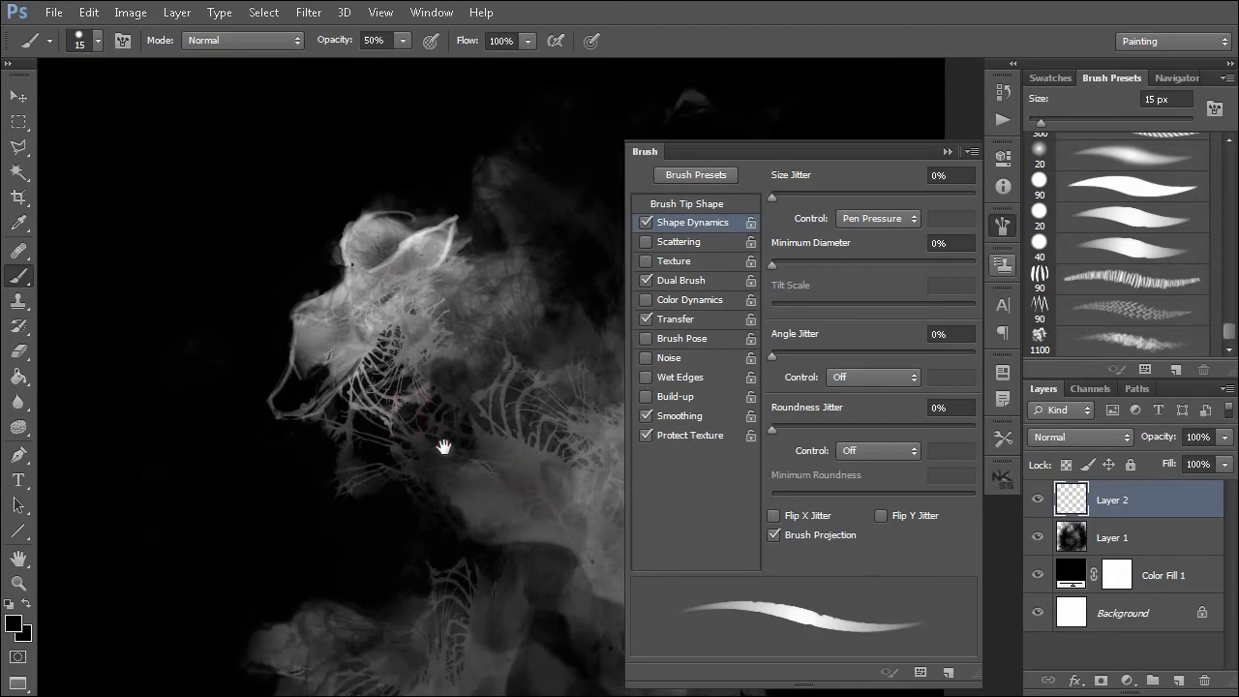
drag(472, 501, 442, 445)
drag(471, 490, 452, 502)
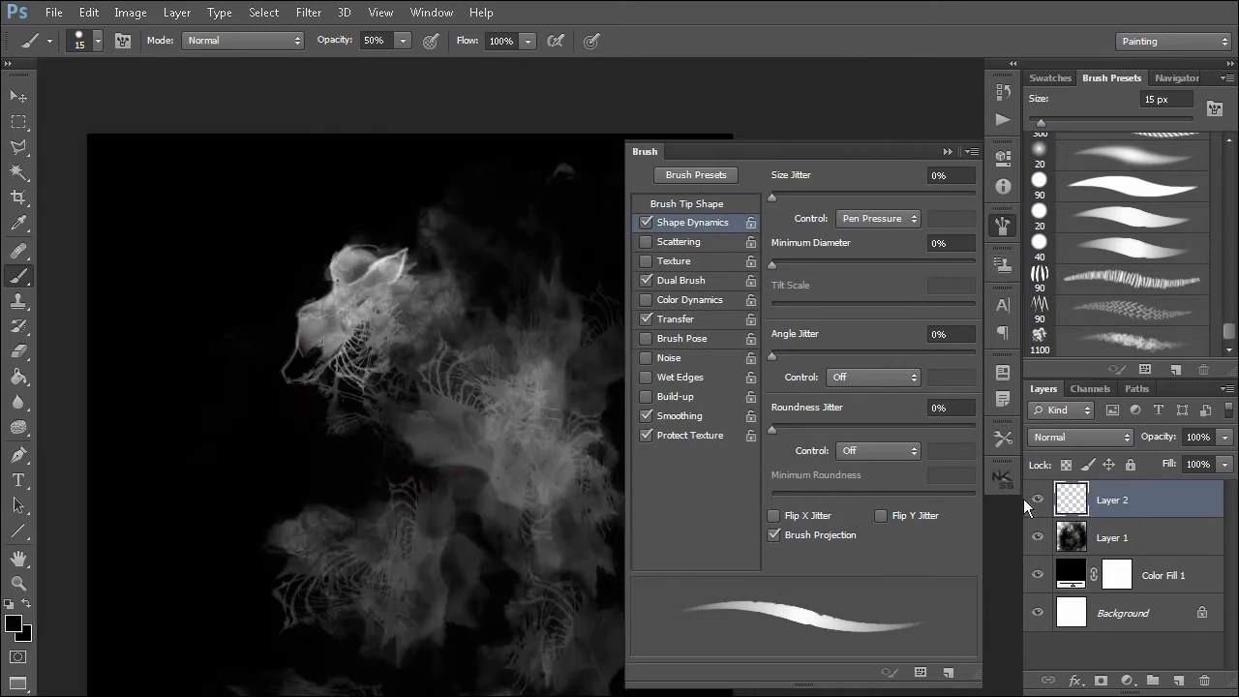
click(1032, 500)
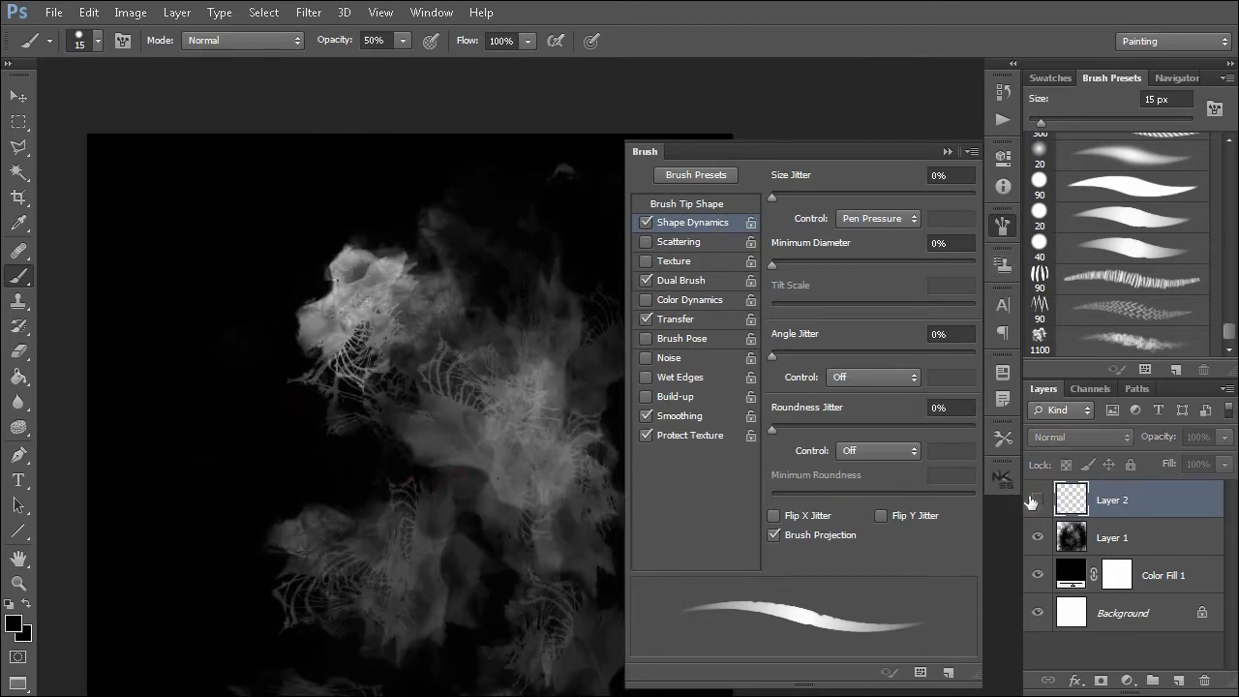
click(1033, 499)
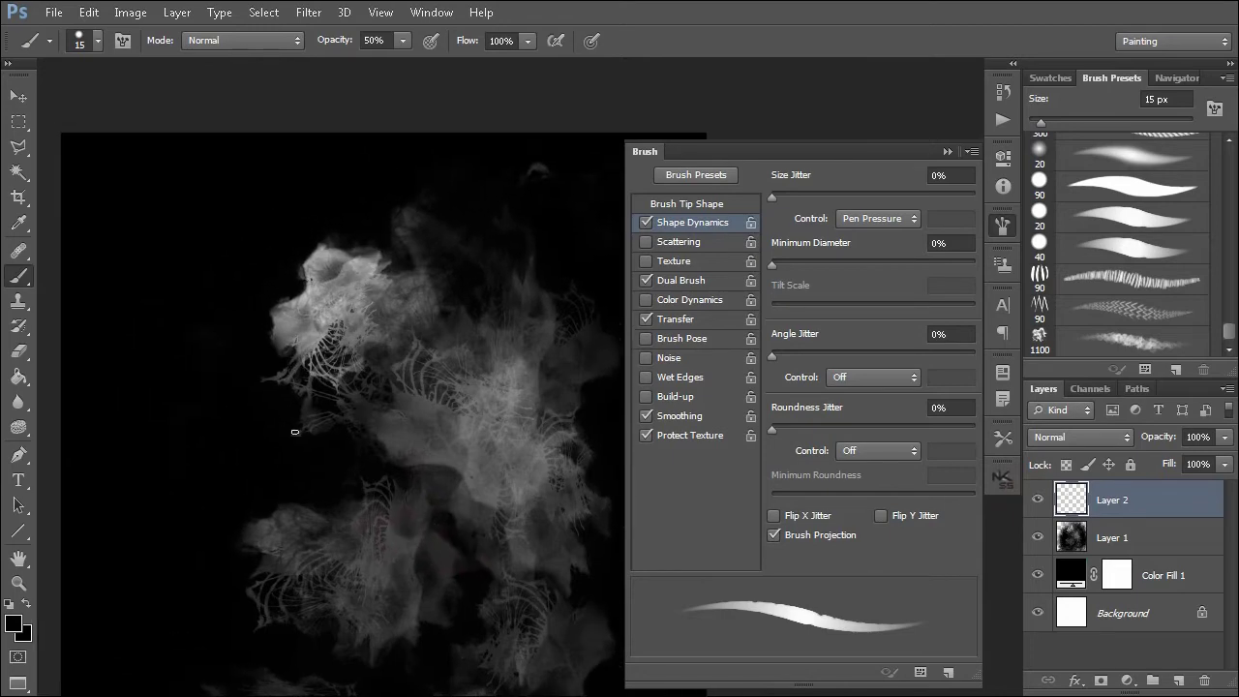
Step: Sketch white contours for the lower jaw and throat in the smoke beneath the creature's muzzle
click(9, 601)
key(v)
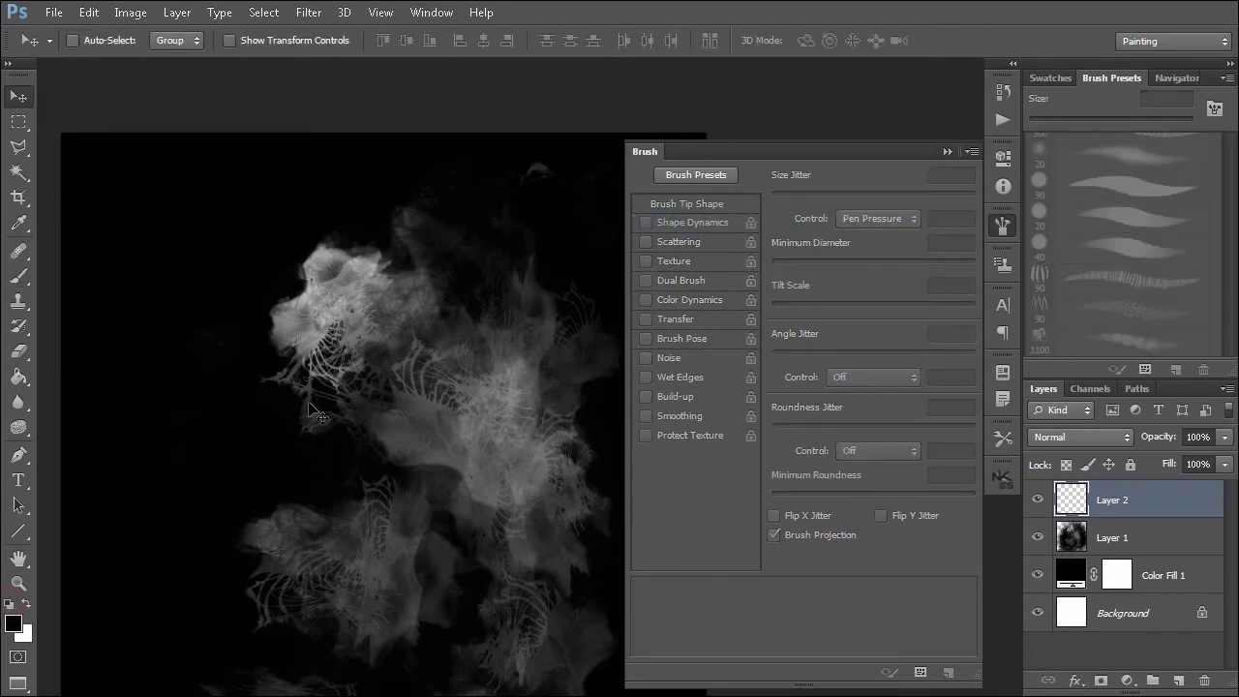
key(b)
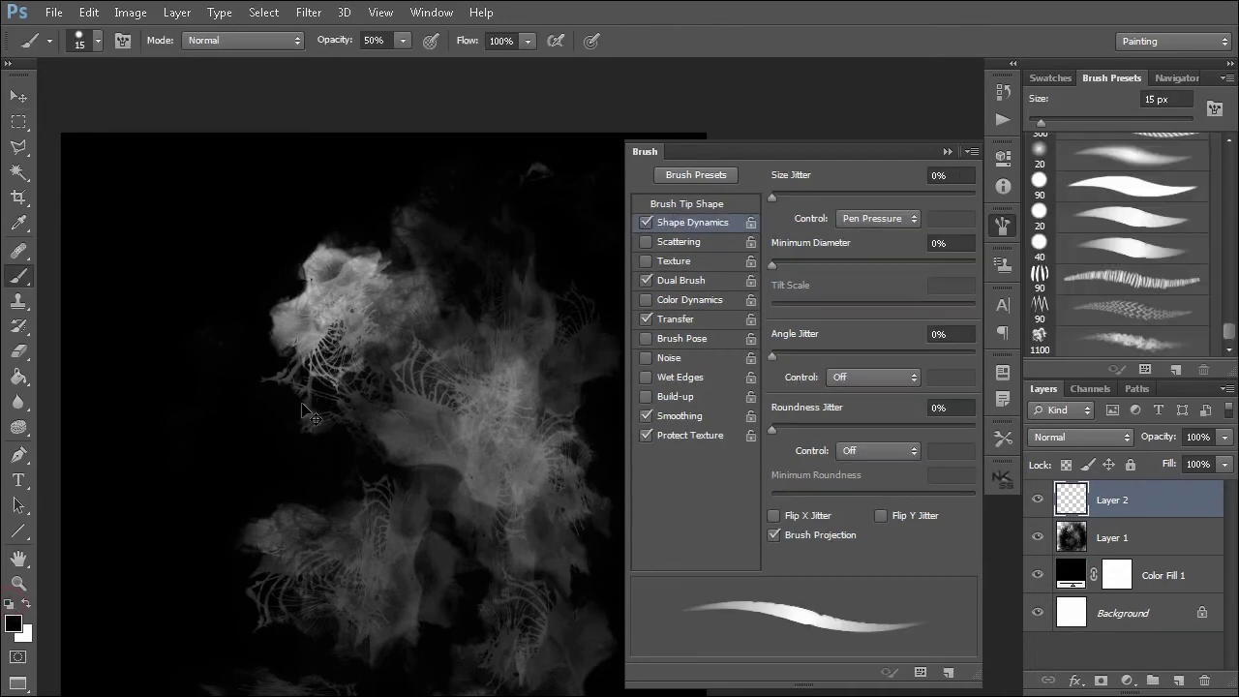
key(x)
drag(307, 409, 308, 431)
click(350, 431)
drag(373, 431, 378, 429)
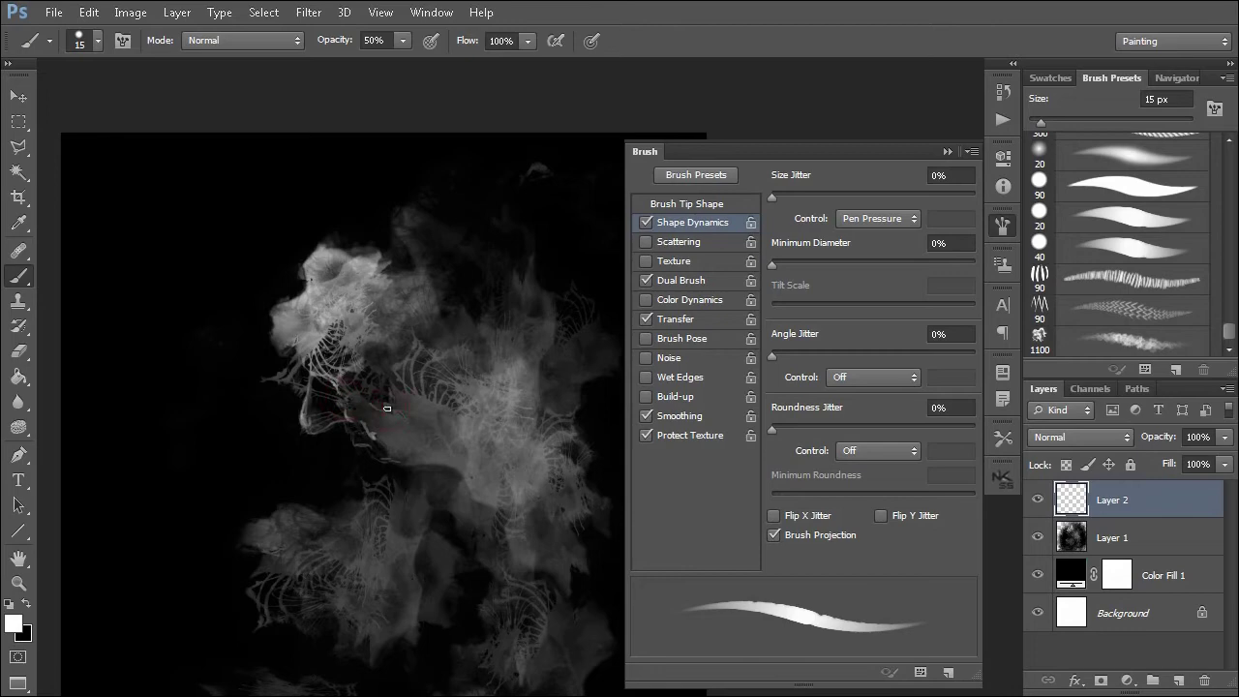
click(394, 418)
Step: Refine the mouth and cheek with alternating black and white strokes, adding dark accents across the upper head
key(v)
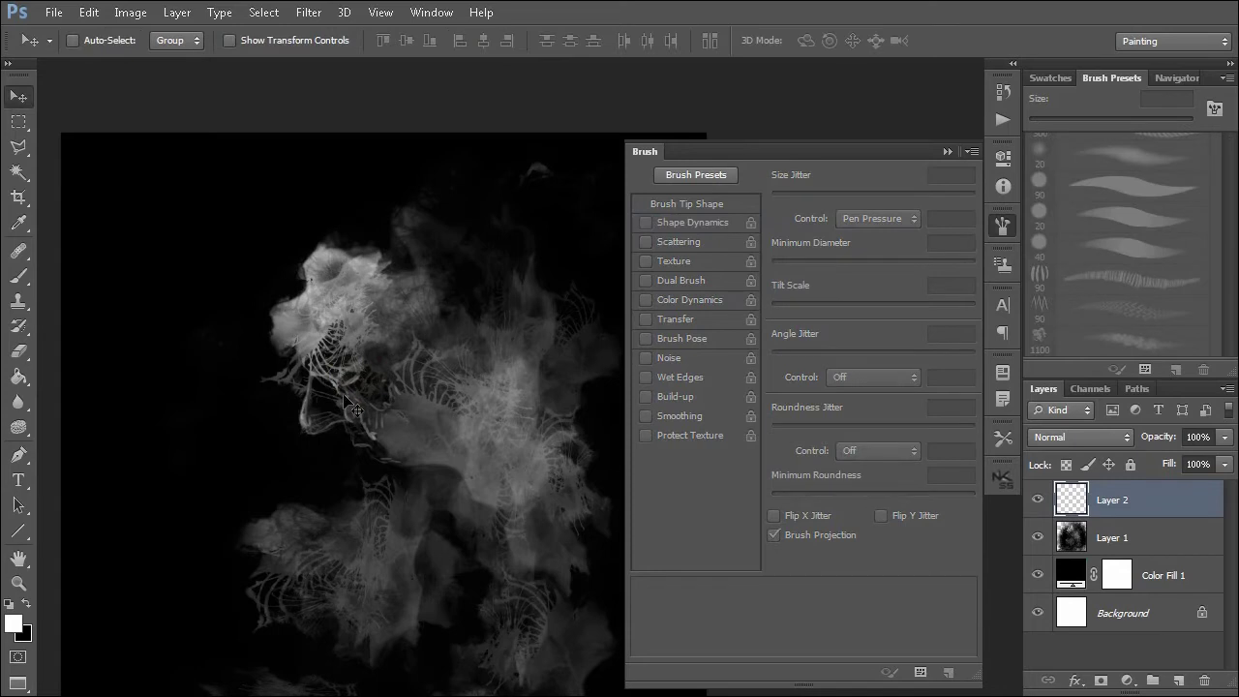
key(b)
key(x)
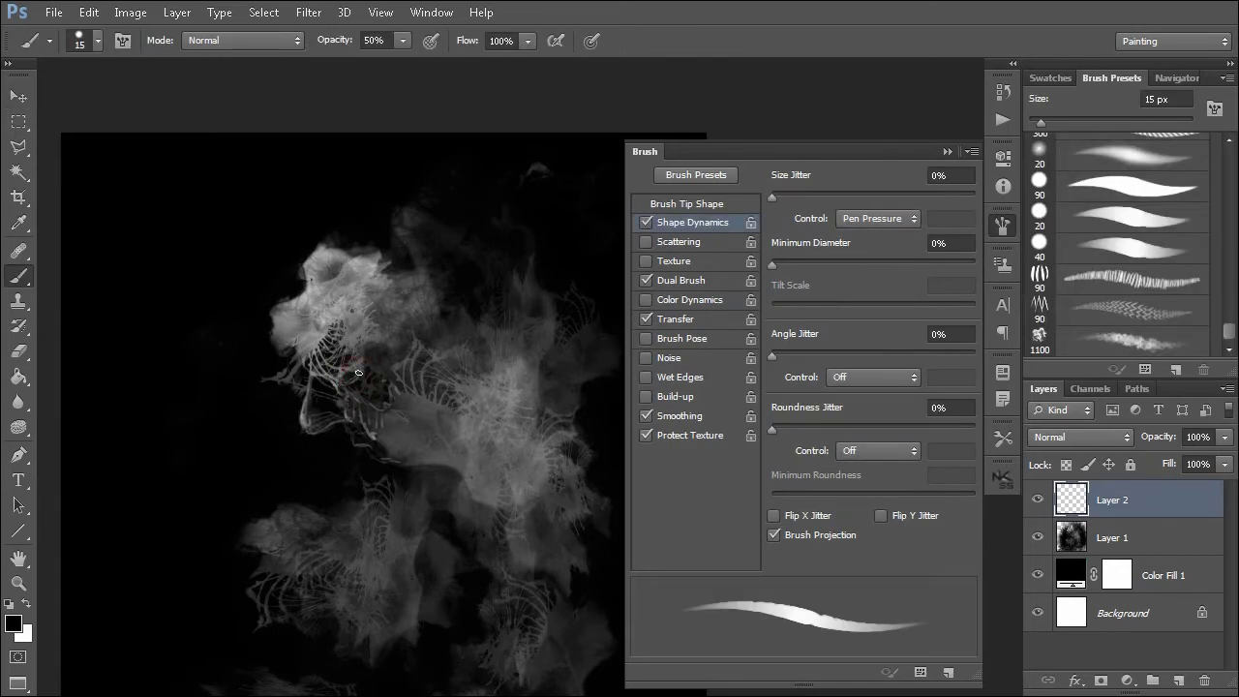
key(x)
drag(342, 376, 343, 378)
key(x)
mouse_move(297, 356)
mouse_down()
mouse_move(324, 302)
mouse_move(376, 275)
mouse_move(337, 311)
mouse_move(360, 289)
mouse_move(375, 304)
mouse_move(350, 303)
mouse_up()
Step: Outline the snout in white and draw pointed horn-like spikes on top of the head
key(x)
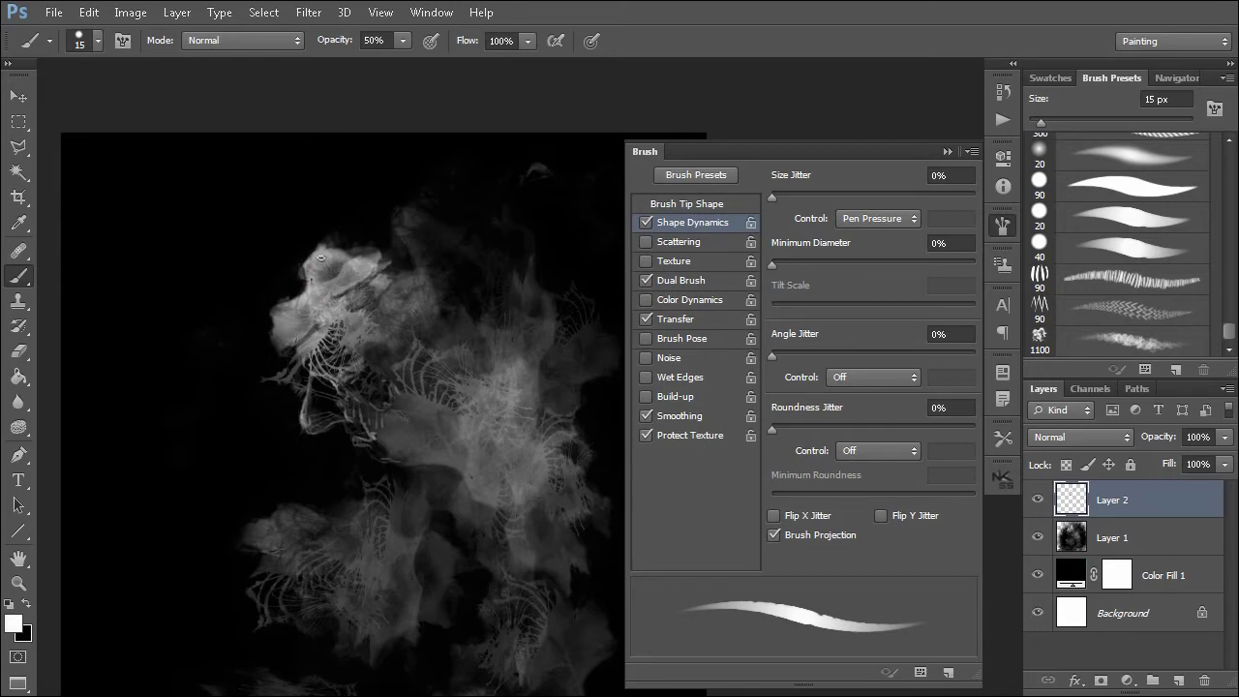
drag(272, 317, 304, 285)
drag(305, 242, 330, 204)
drag(330, 204, 309, 255)
drag(318, 246, 343, 217)
mouse_move(342, 217)
mouse_down()
mouse_move(328, 245)
mouse_move(381, 223)
mouse_up()
mouse_move(380, 224)
mouse_down()
mouse_move(368, 259)
mouse_move(388, 258)
mouse_up()
drag(388, 258, 360, 278)
mouse_move(266, 320)
mouse_down()
mouse_move(290, 298)
mouse_move(267, 331)
mouse_up()
Step: Draw long white contours from behind the horns over a raised hump, down the back and to the throat
drag(490, 528, 433, 505)
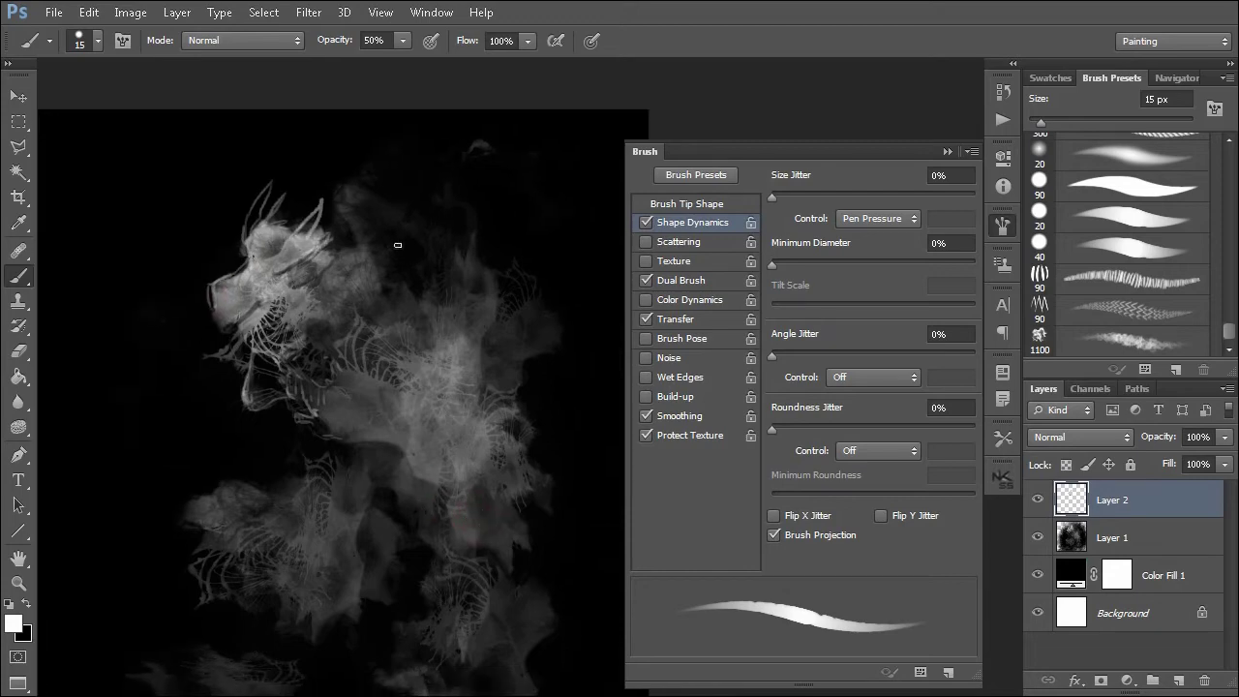
mouse_move(335, 231)
mouse_down()
mouse_move(337, 182)
mouse_move(397, 197)
mouse_move(453, 182)
mouse_move(479, 218)
mouse_move(467, 283)
mouse_move(484, 353)
mouse_up()
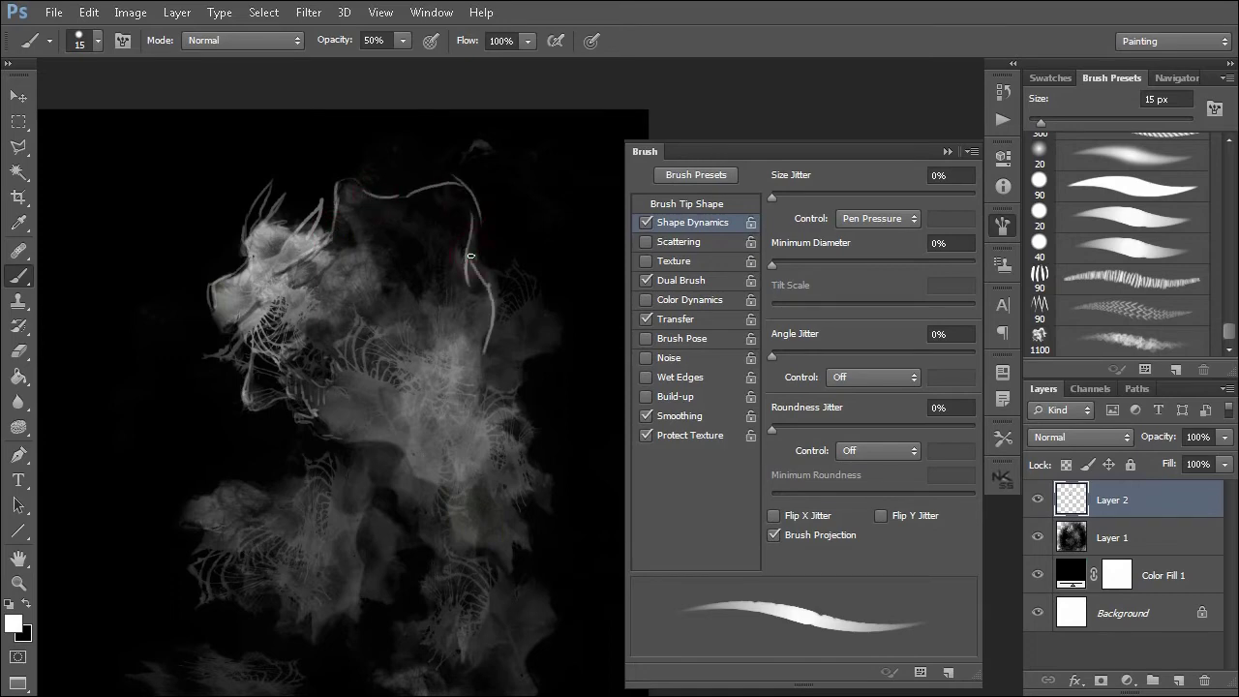
mouse_move(457, 205)
mouse_down()
mouse_move(408, 359)
mouse_move(395, 462)
mouse_move(375, 448)
mouse_move(391, 451)
mouse_up()
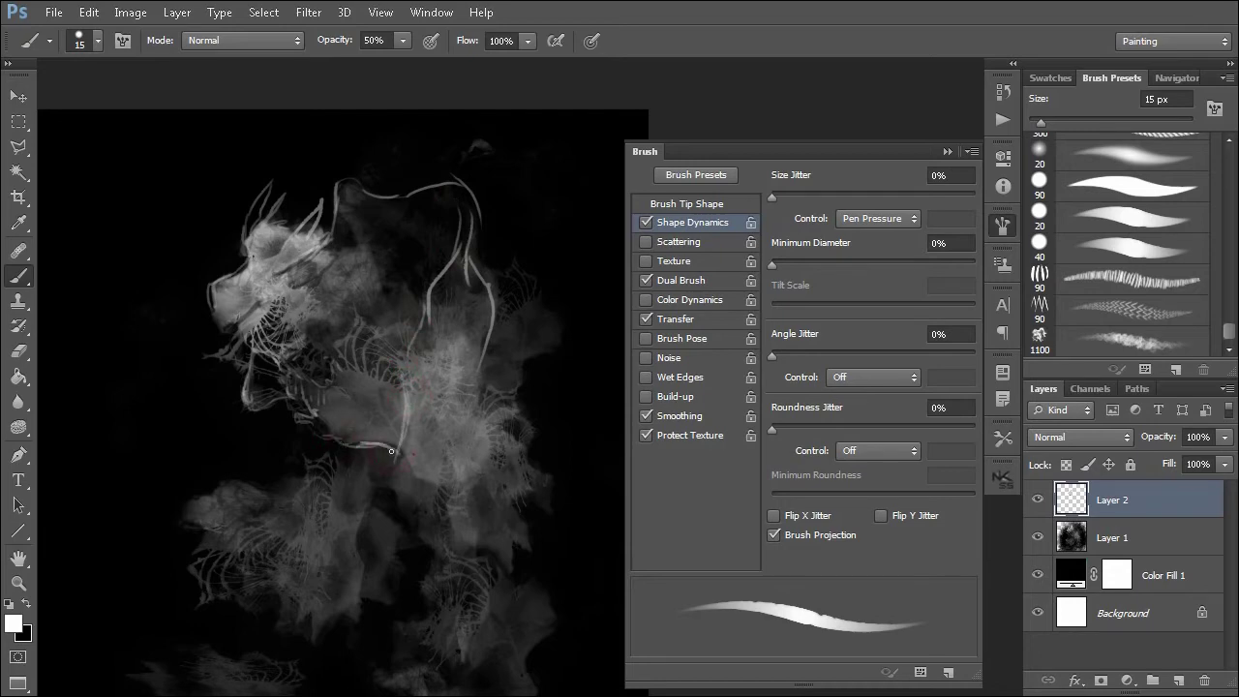
Step: Trim the underside of the throat with black strokes along its lower edge
key(v)
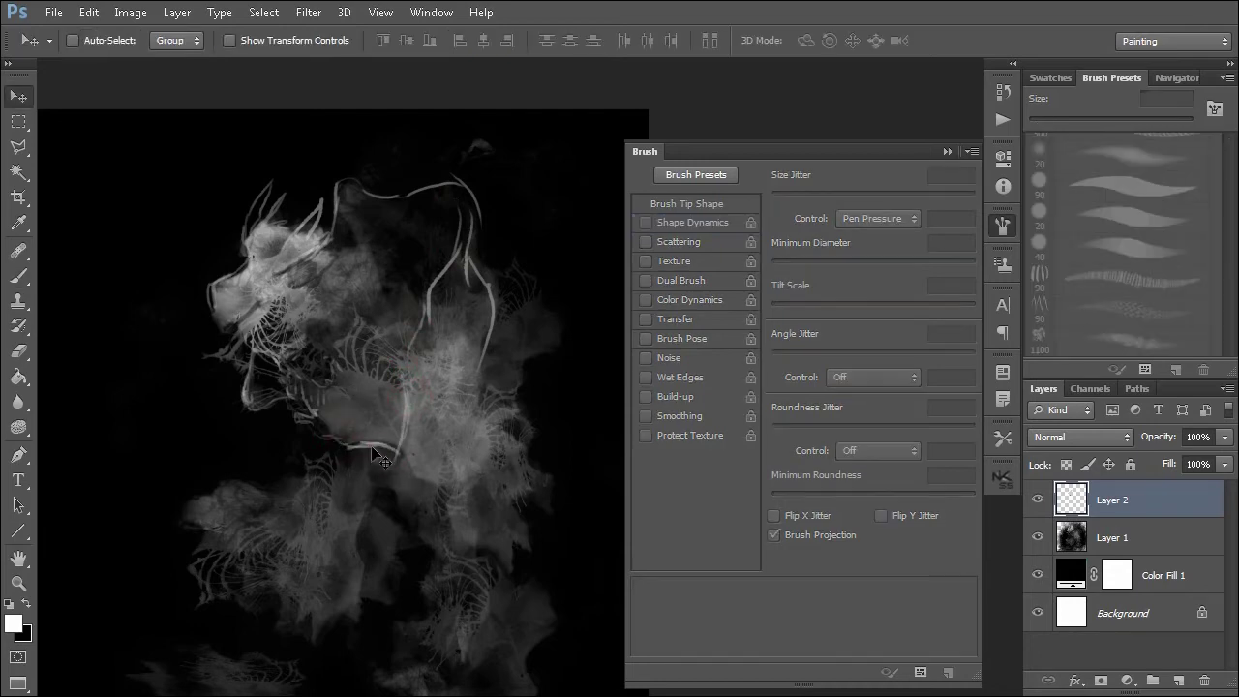
key(b)
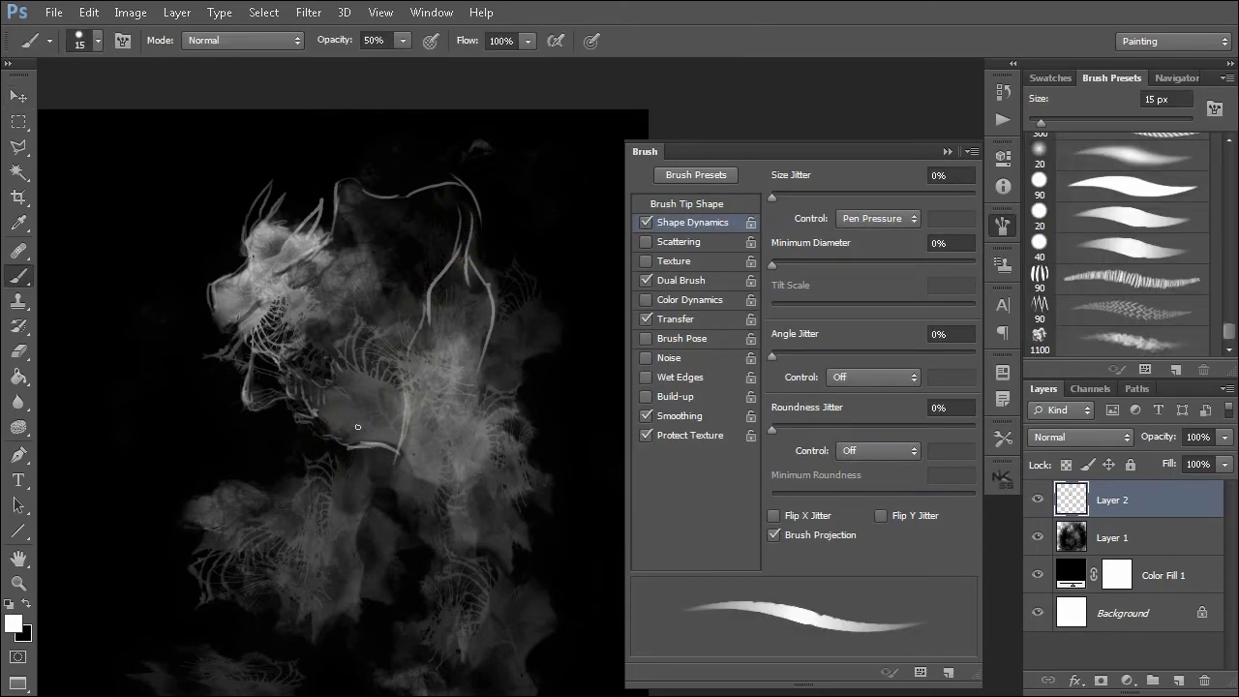
key(x)
drag(360, 446, 398, 450)
Step: Add curved white strokes arching from the back of the head to the inner line of the back
key(x)
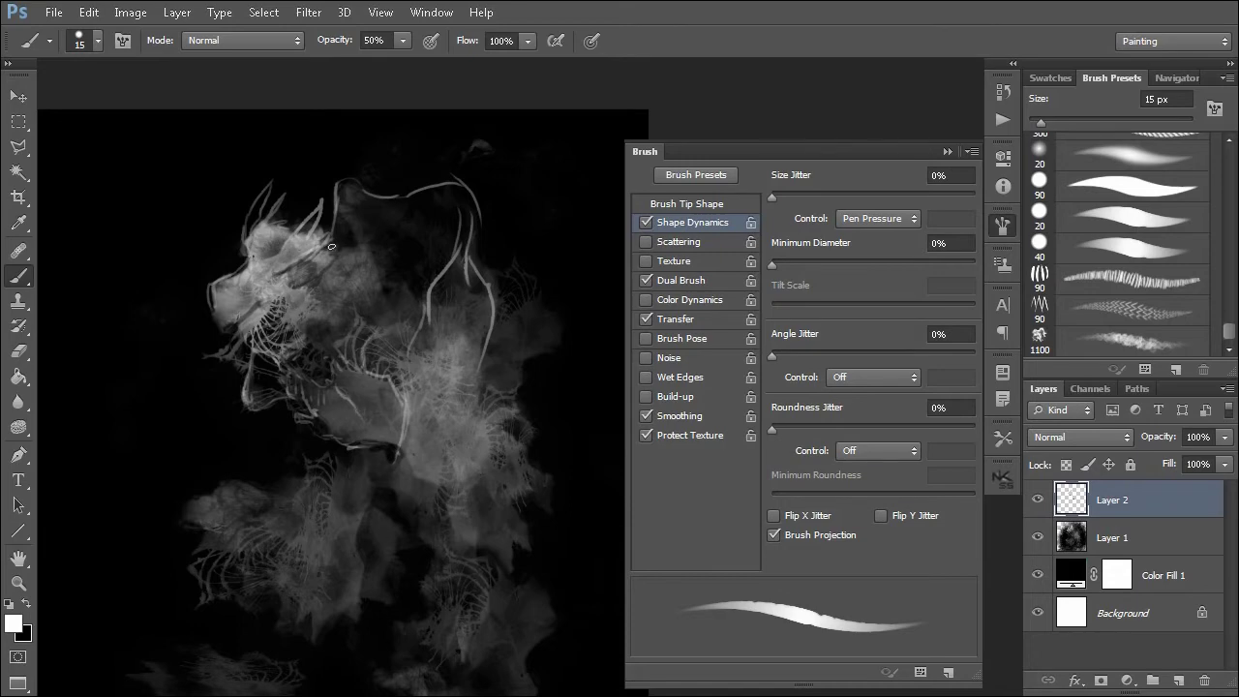
mouse_move(340, 245)
mouse_down()
mouse_move(386, 248)
mouse_move(433, 276)
mouse_up()
mouse_move(378, 246)
mouse_down()
mouse_move(436, 273)
mouse_move(365, 263)
mouse_move(424, 316)
mouse_move(399, 250)
mouse_move(431, 273)
mouse_up()
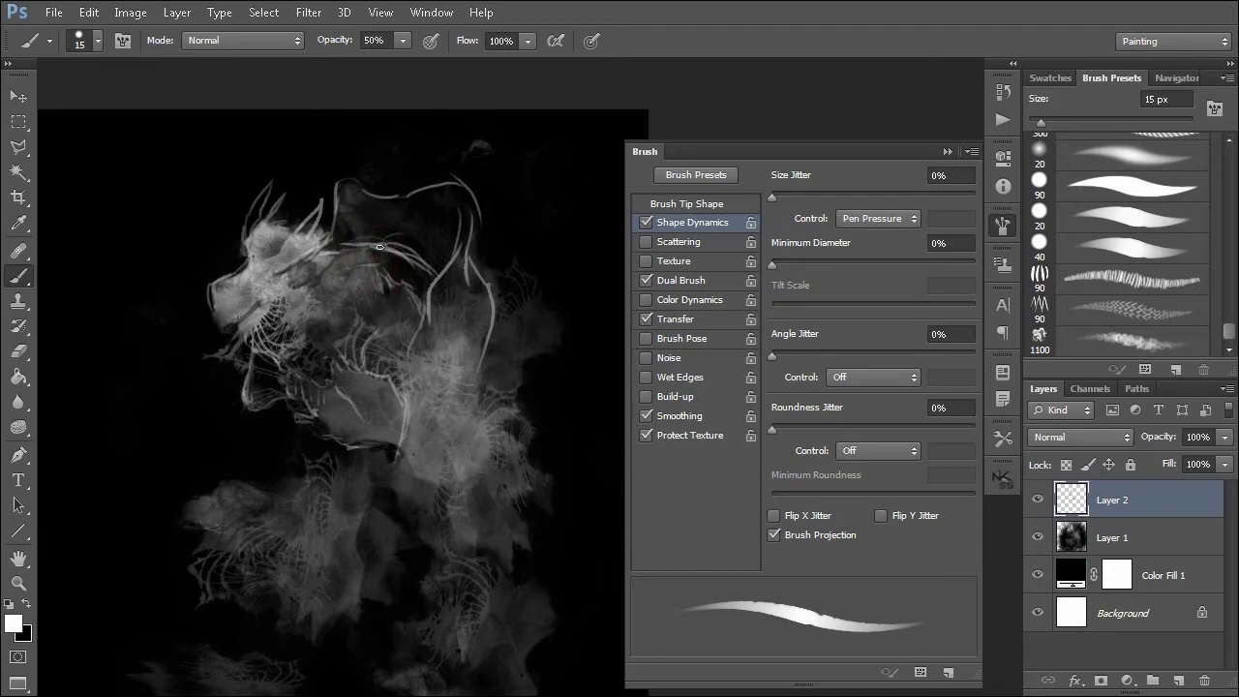
drag(339, 241, 423, 255)
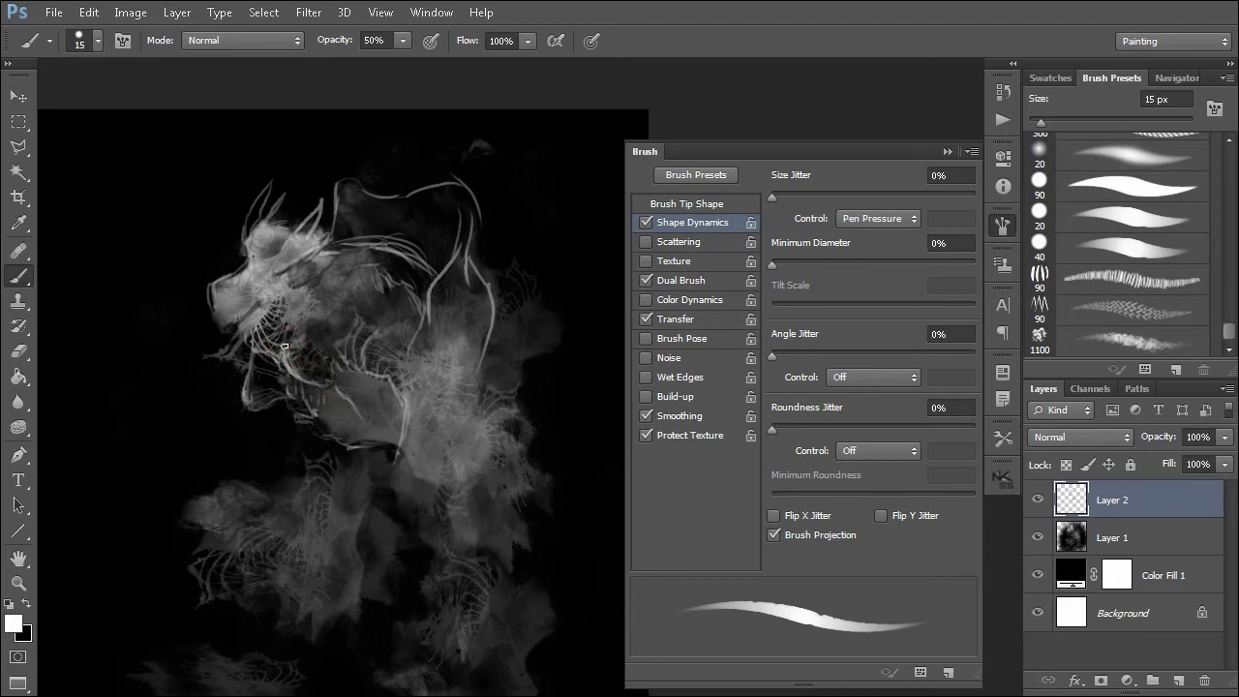
Step: Paint a dark oval opening behind the jaw and surround it with white rib-like curves and dots on the cheek
key(x)
drag(312, 368, 292, 351)
key(x)
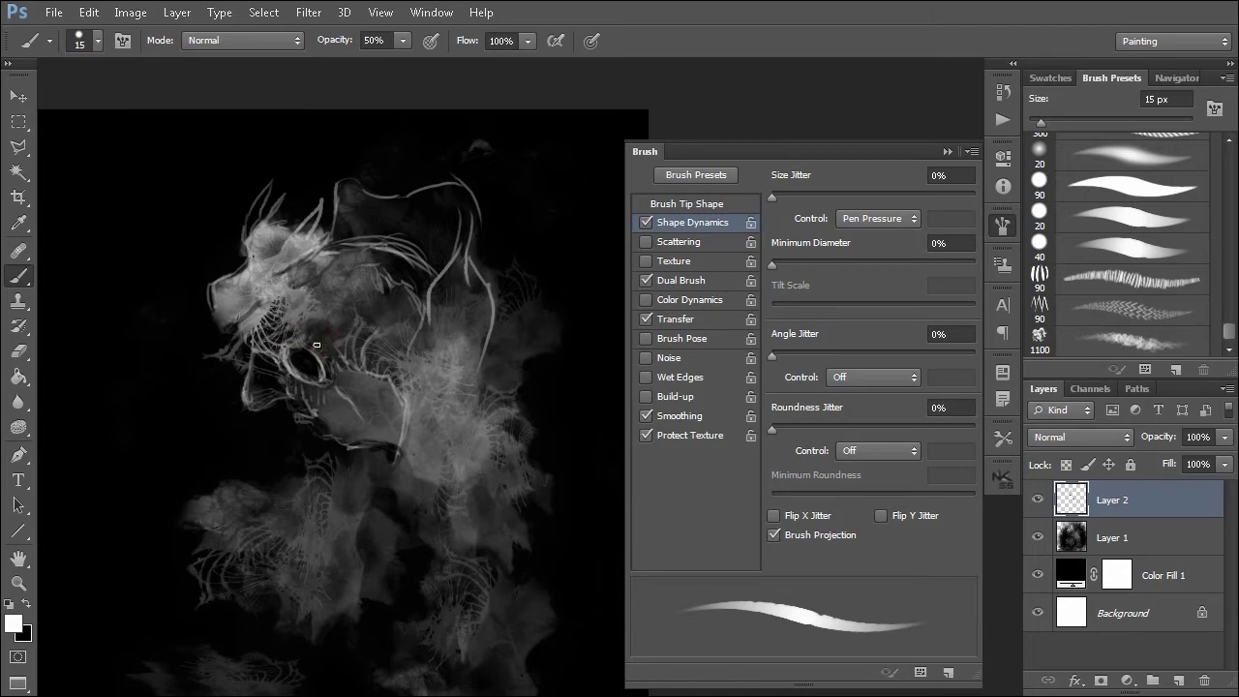
mouse_move(301, 319)
mouse_down()
mouse_move(285, 322)
mouse_move(281, 287)
mouse_move(286, 344)
mouse_move(269, 331)
mouse_move(283, 350)
mouse_up()
key(x)
key(x)
drag(259, 321, 285, 358)
drag(257, 326, 284, 359)
mouse_move(254, 330)
mouse_down()
mouse_move(284, 357)
mouse_move(265, 352)
mouse_move(310, 332)
mouse_move(309, 292)
mouse_move(358, 312)
mouse_move(315, 329)
mouse_up()
key(x)
key(x)
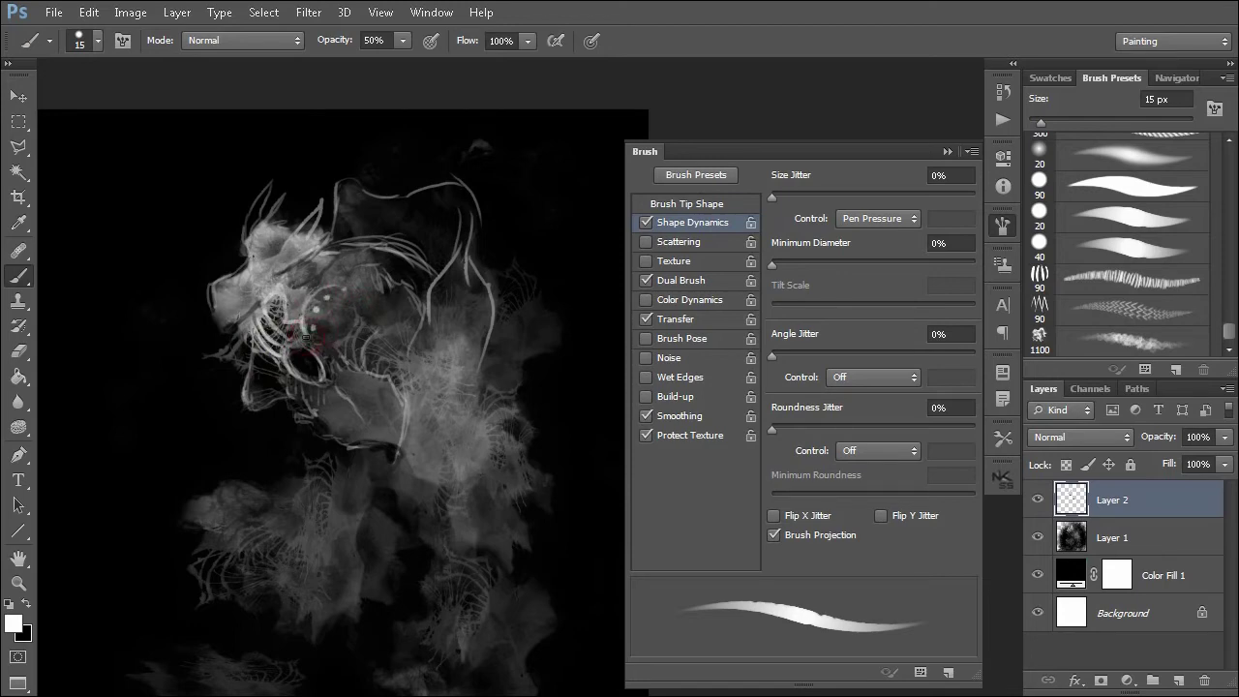
Step: Draw nested white arcs behind the cheek and strengthen the contour where the neck meets the back
drag(361, 304, 338, 284)
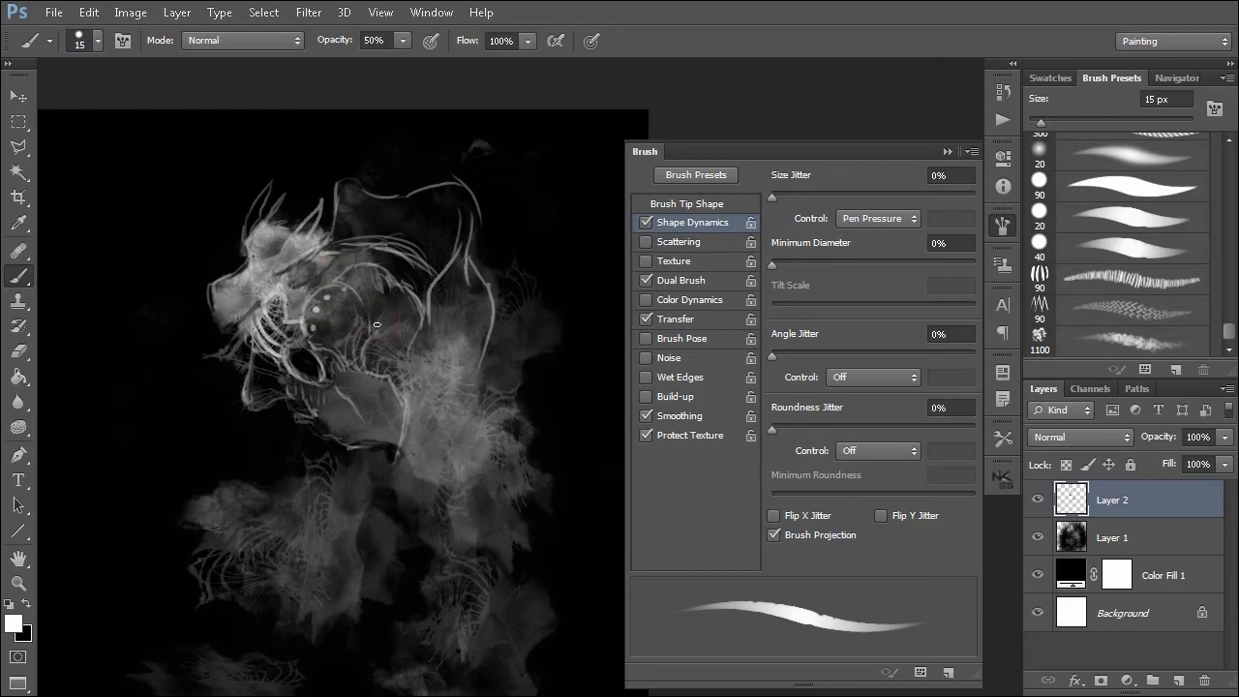
mouse_move(376, 324)
mouse_down()
mouse_move(413, 310)
mouse_move(389, 269)
mouse_move(421, 262)
mouse_up()
drag(464, 244, 429, 322)
Step: Shade the throat and the underside of the jaw with black strokes
drag(500, 569, 509, 509)
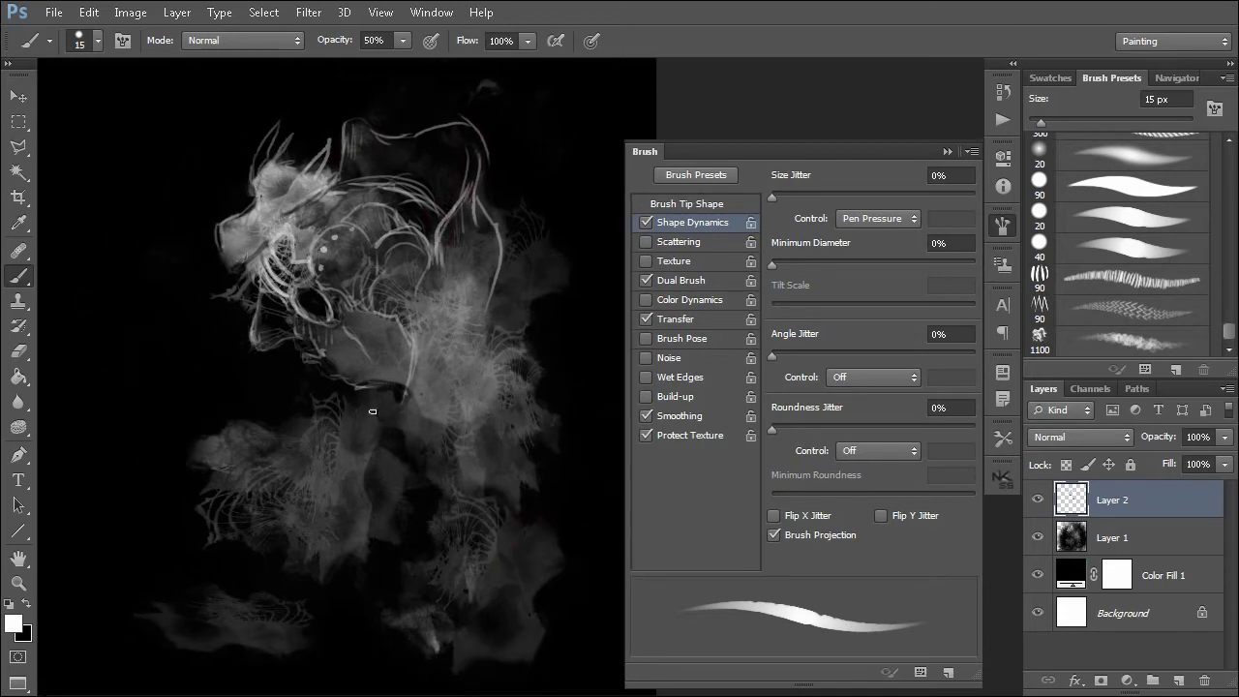
key(v)
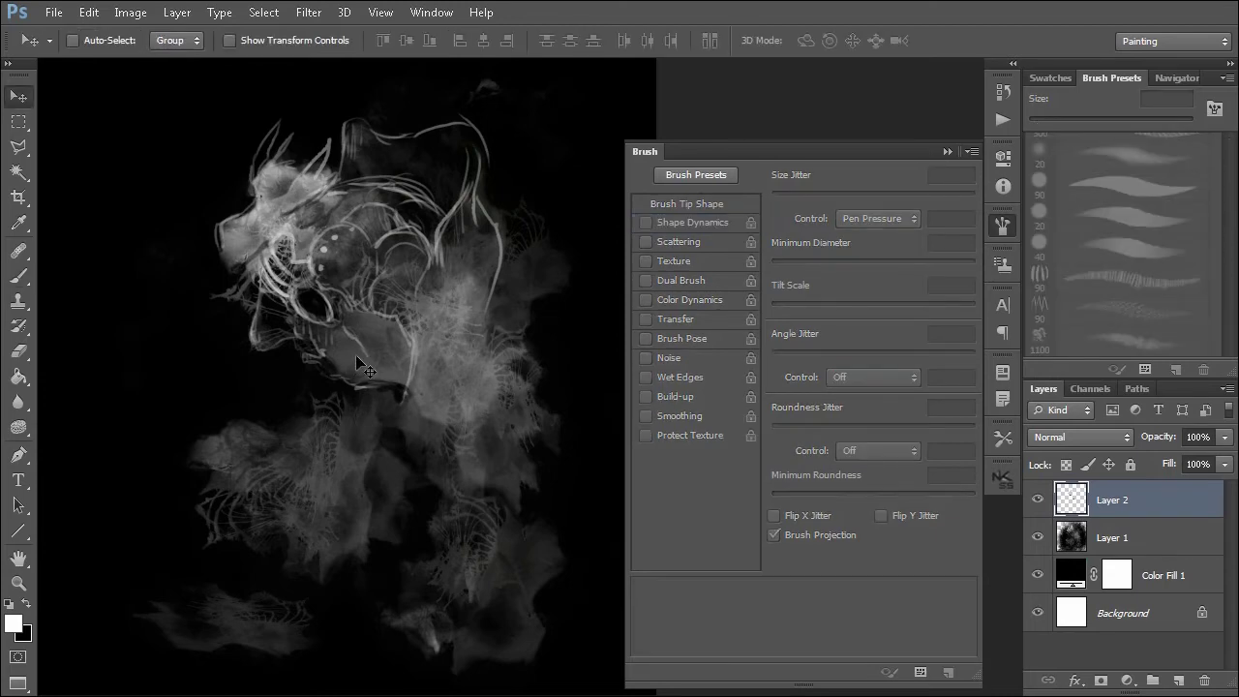
key(b)
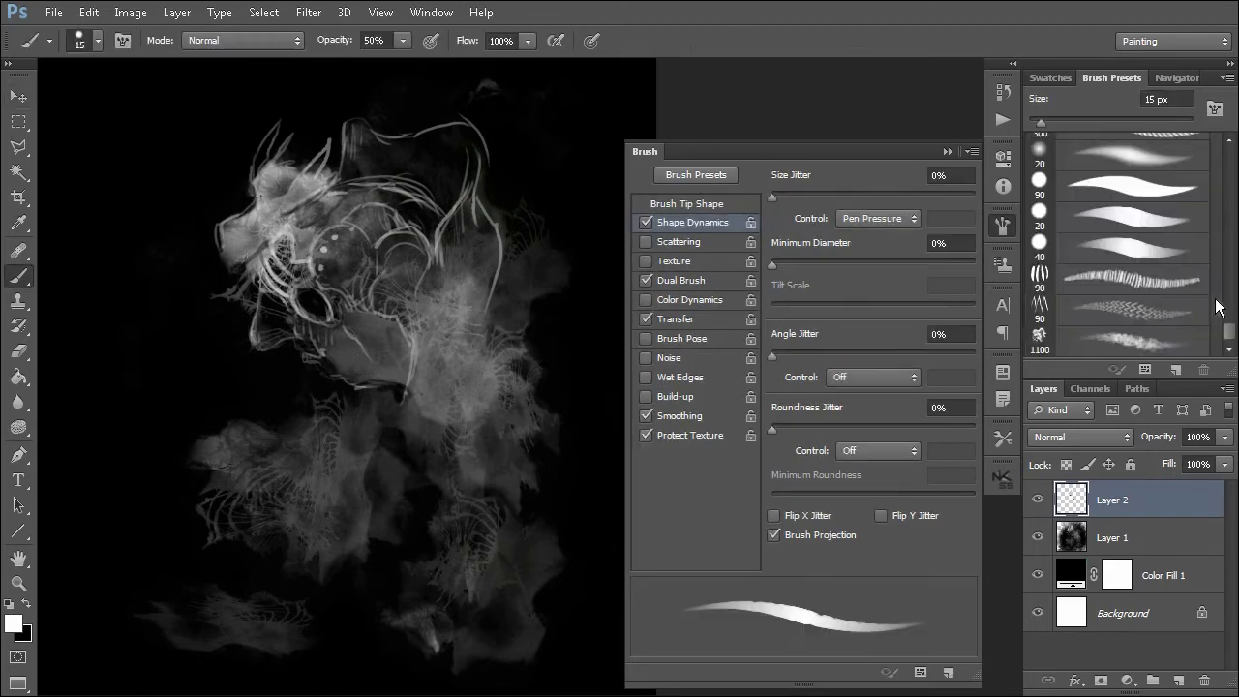
key(x)
drag(388, 388, 339, 323)
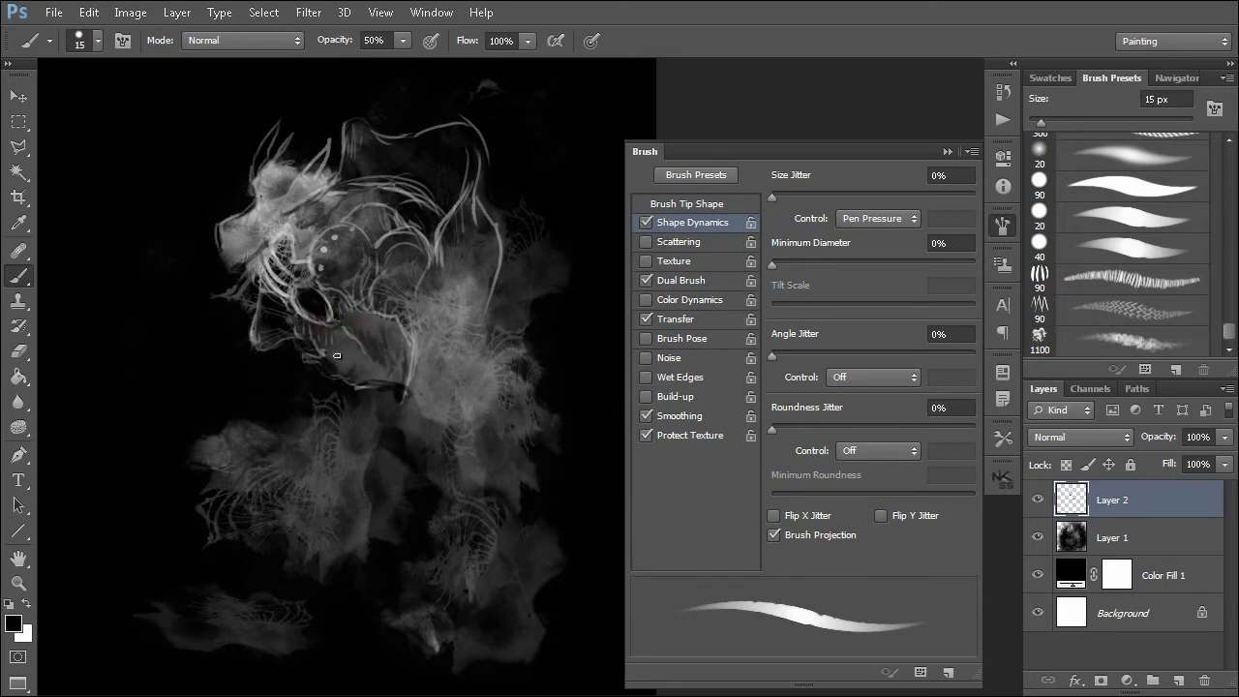
mouse_move(337, 355)
mouse_down()
mouse_move(370, 383)
mouse_move(321, 332)
mouse_up()
Step: Brighten the dotted cheek area with white highlights and curved strokes
key(x)
key(x)
key(x)
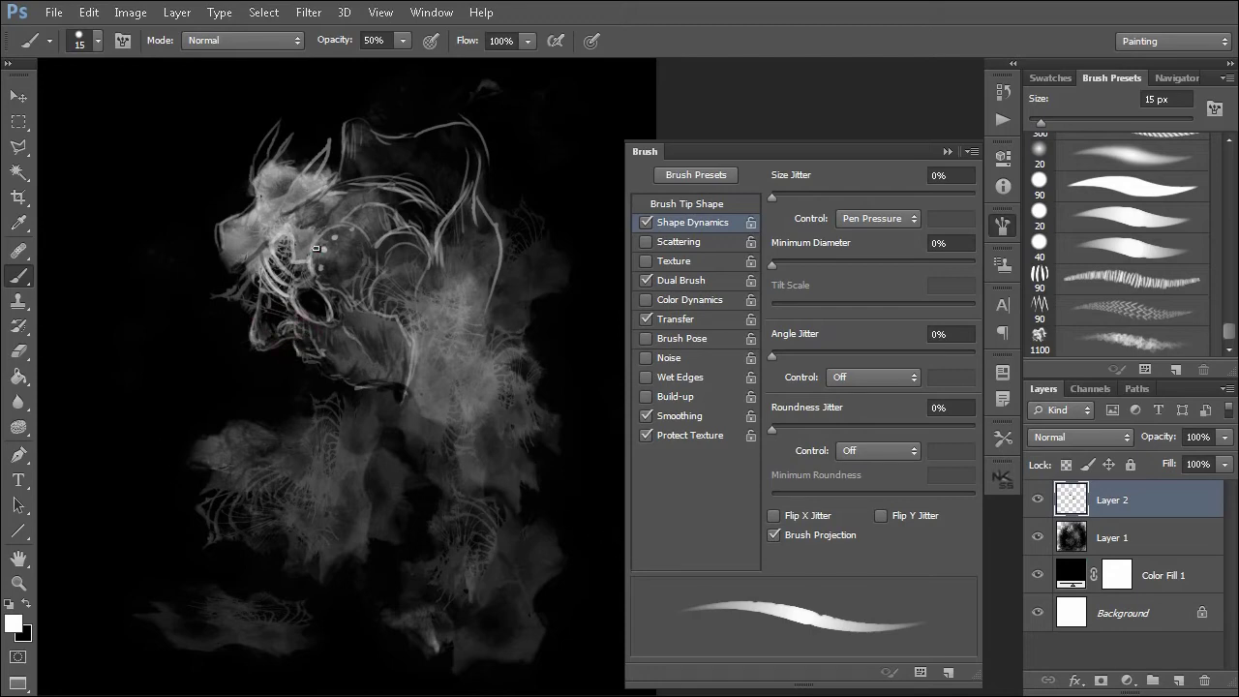
mouse_move(318, 251)
mouse_down()
mouse_move(362, 246)
mouse_move(352, 222)
mouse_move(366, 208)
mouse_move(385, 217)
mouse_up()
Step: Sketch long white lines running down from the throat through the smoke to suggest a front limb
drag(387, 400, 358, 600)
drag(365, 397, 344, 466)
drag(345, 513, 335, 572)
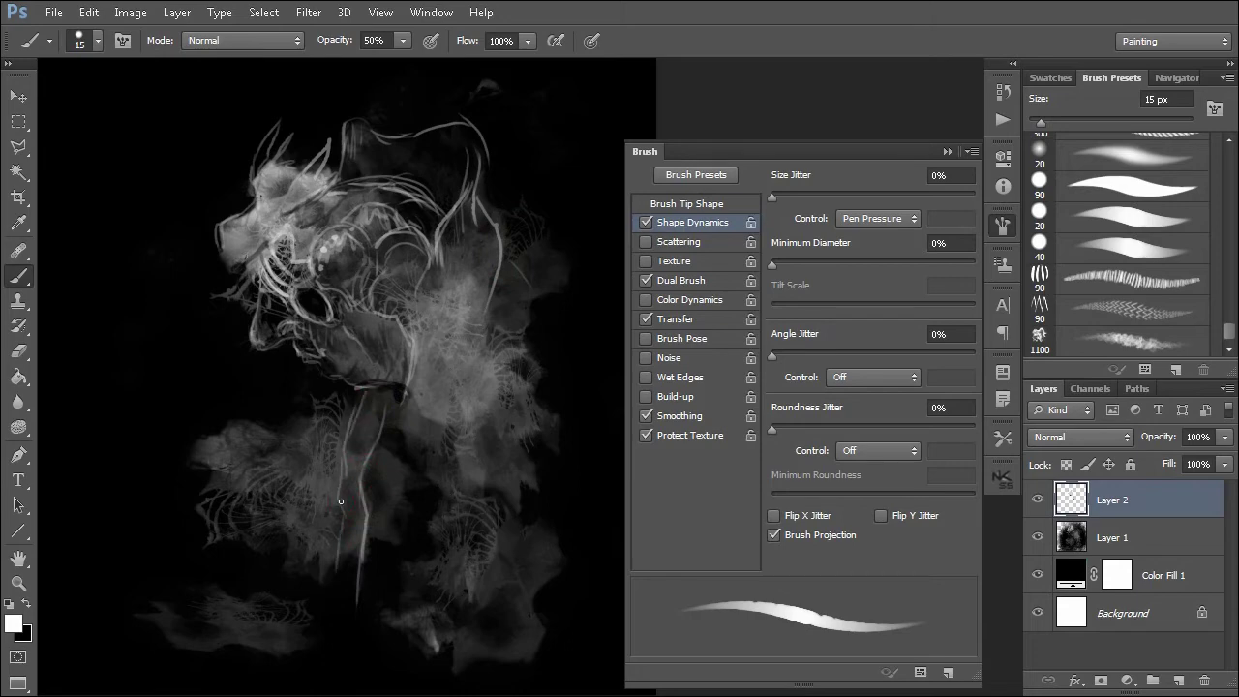
Step: Outline a knobbly fist-like form in the smoke beside the limb, reducing the brush to 7 px for the finer contours
click(216, 435)
drag(238, 425, 248, 436)
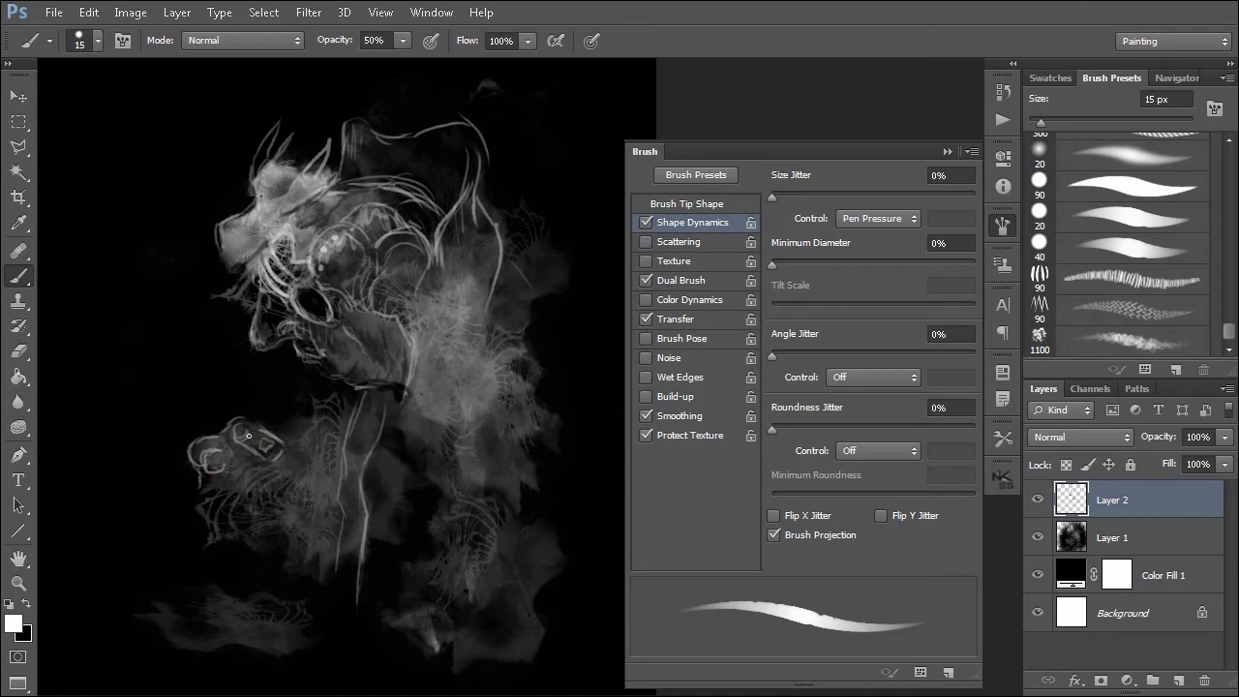
key(bracketleft)
key(bracketleft)
key(bracketleft)
key(bracketleft)
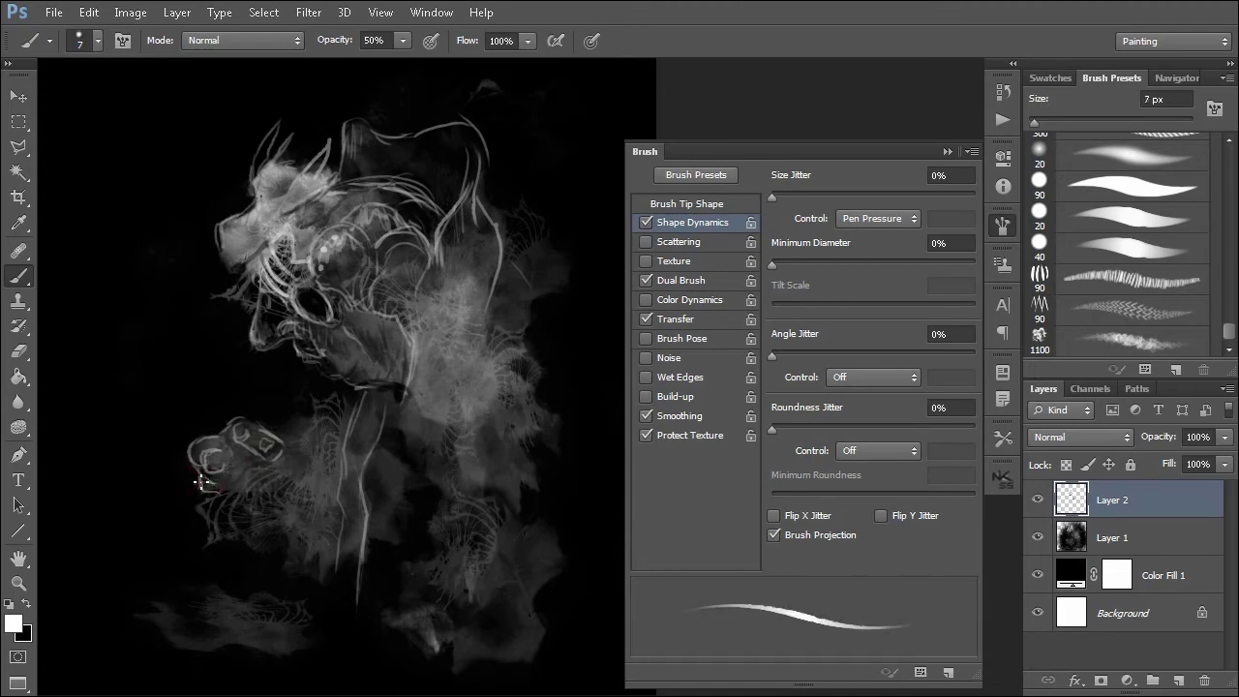
drag(202, 480, 246, 508)
drag(284, 469, 286, 482)
mouse_move(274, 478)
mouse_down()
mouse_move(293, 488)
mouse_move(244, 509)
mouse_move(279, 510)
mouse_move(286, 496)
mouse_move(262, 492)
mouse_move(269, 506)
mouse_up()
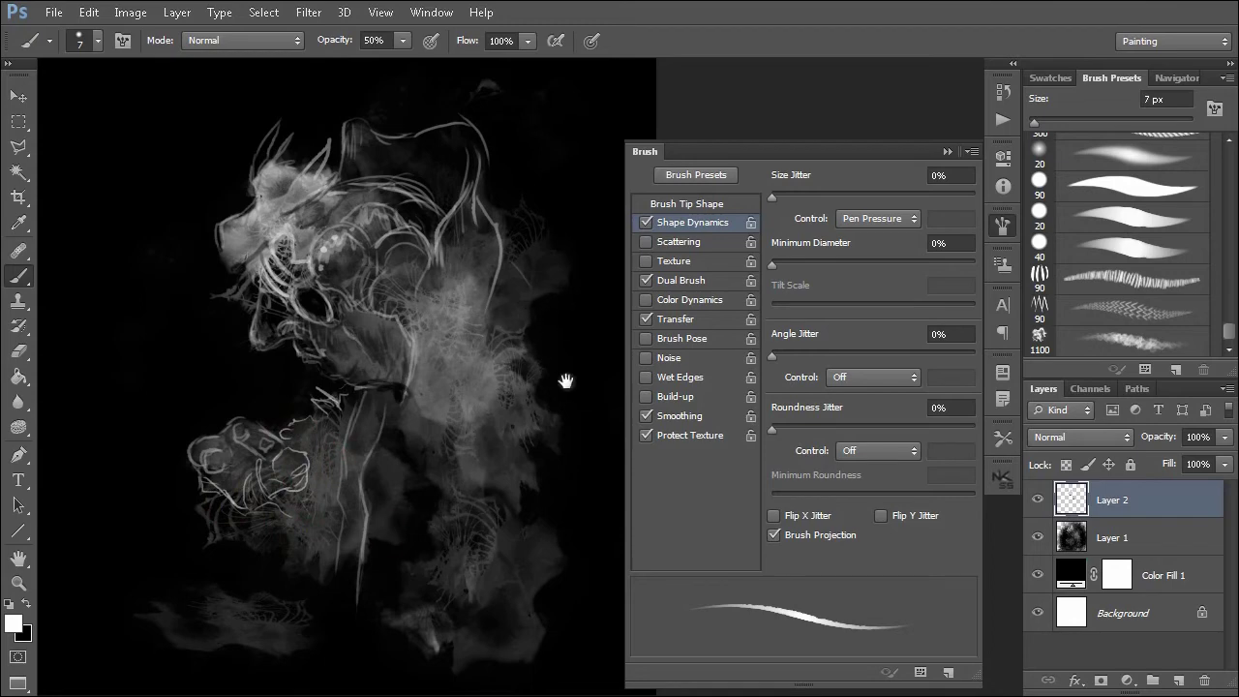
Step: Extend a thin contour from the creature's back to the canvas edge and outline the jagged rear of its lower body
drag(568, 381, 553, 381)
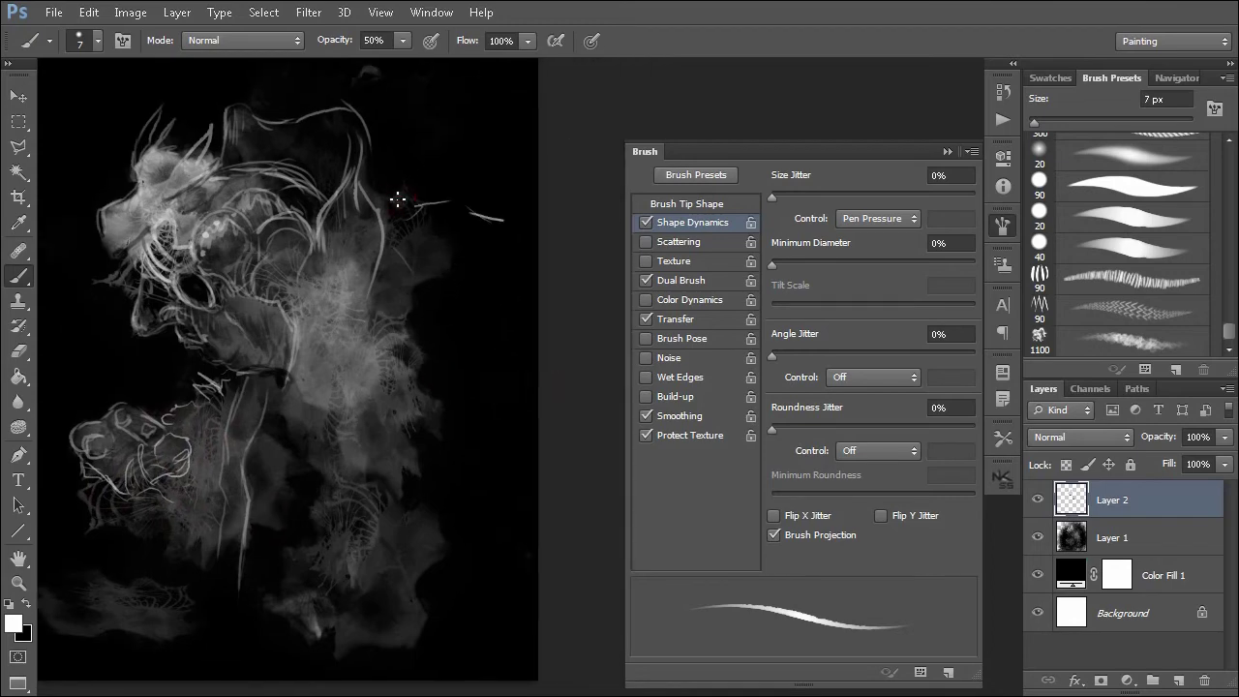
mouse_move(539, 244)
mouse_down()
mouse_move(499, 218)
mouse_move(401, 206)
mouse_move(361, 173)
mouse_move(443, 204)
mouse_up()
drag(443, 495, 441, 466)
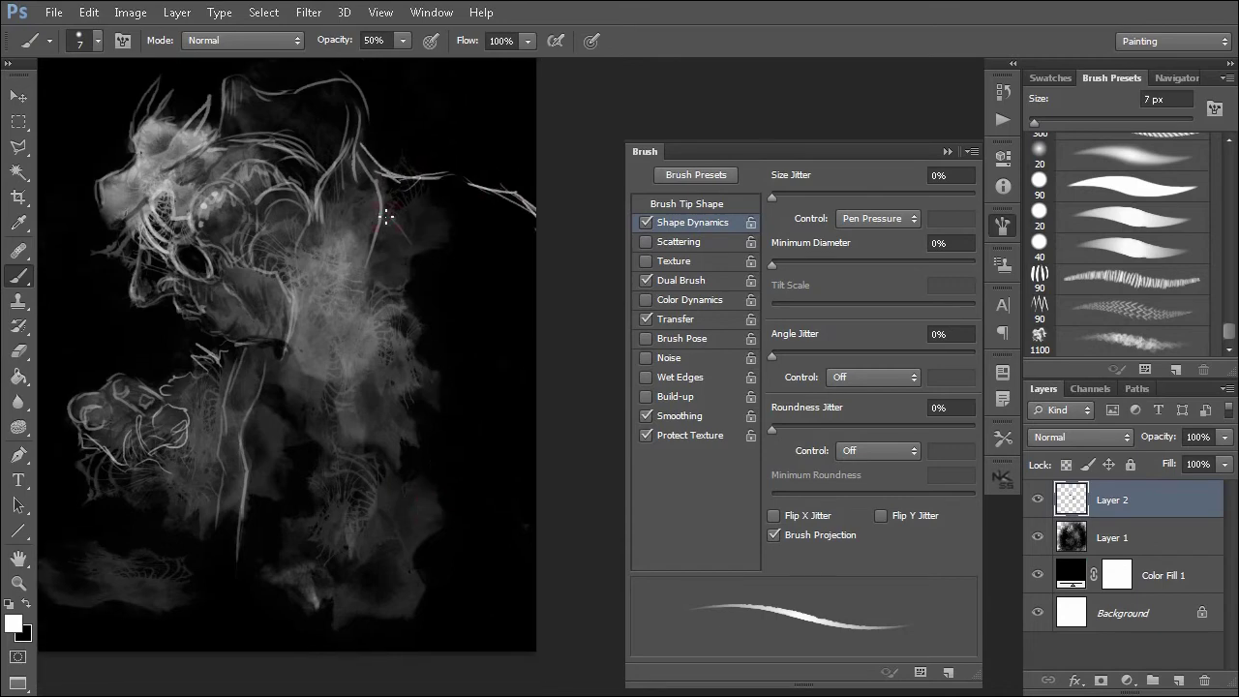
mouse_move(417, 497)
mouse_down()
mouse_move(409, 566)
mouse_move(423, 612)
mouse_up()
mouse_move(435, 547)
mouse_down()
mouse_move(448, 536)
mouse_move(418, 467)
mouse_up()
Step: Continue the limb line toward the canvas bottom and outline the low smoke patch as a flat, hatched shape
drag(377, 518, 452, 515)
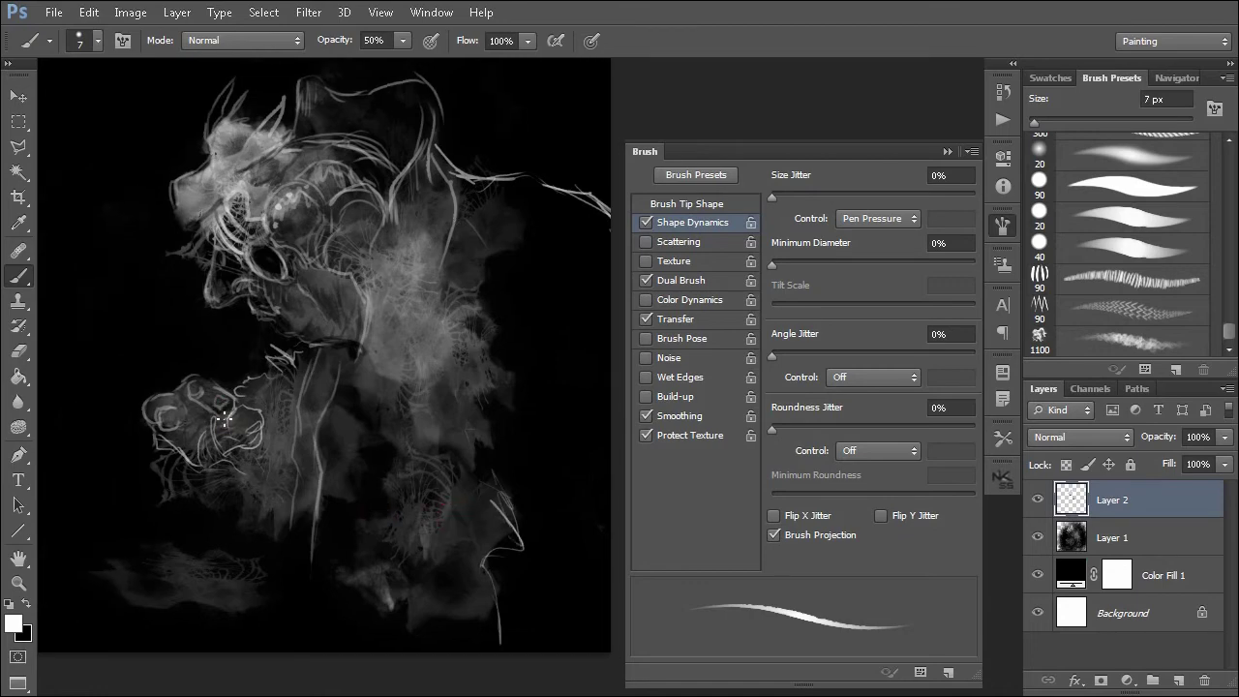
drag(370, 518, 383, 485)
mouse_move(299, 483)
mouse_down()
mouse_move(273, 526)
mouse_move(272, 584)
mouse_up()
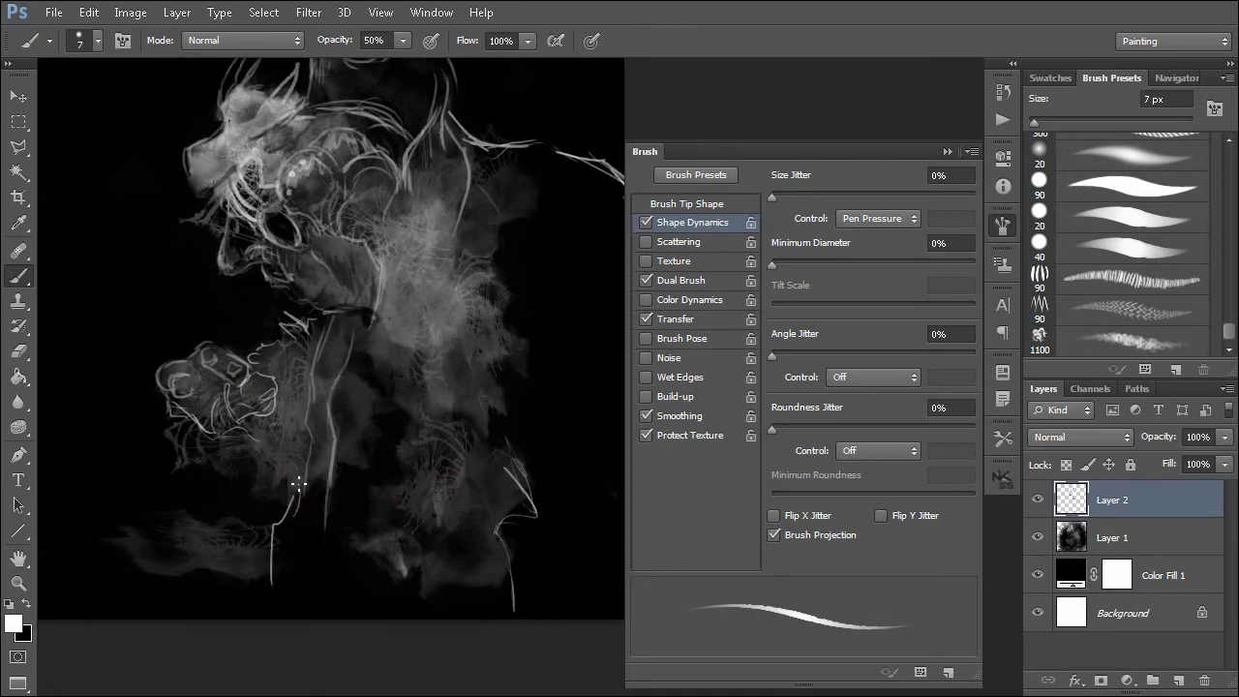
drag(395, 567, 438, 538)
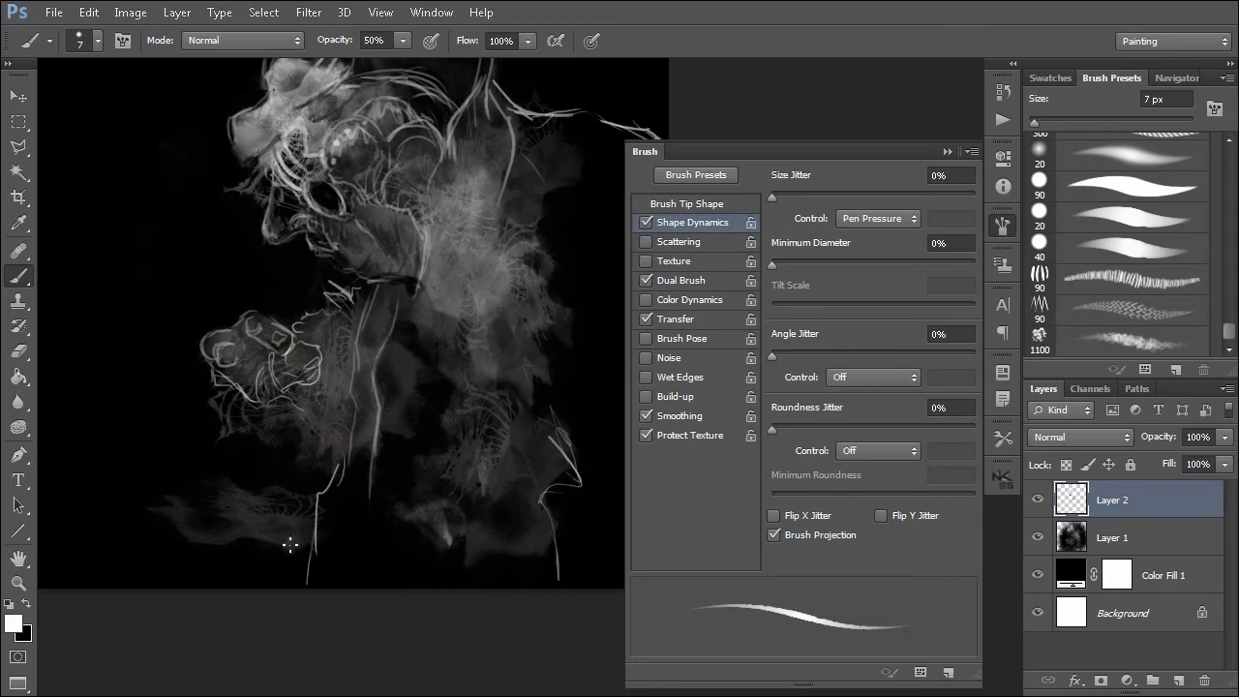
drag(280, 549, 311, 544)
drag(186, 510, 296, 514)
mouse_move(193, 489)
mouse_down()
mouse_move(304, 487)
mouse_move(209, 489)
mouse_move(305, 499)
mouse_up()
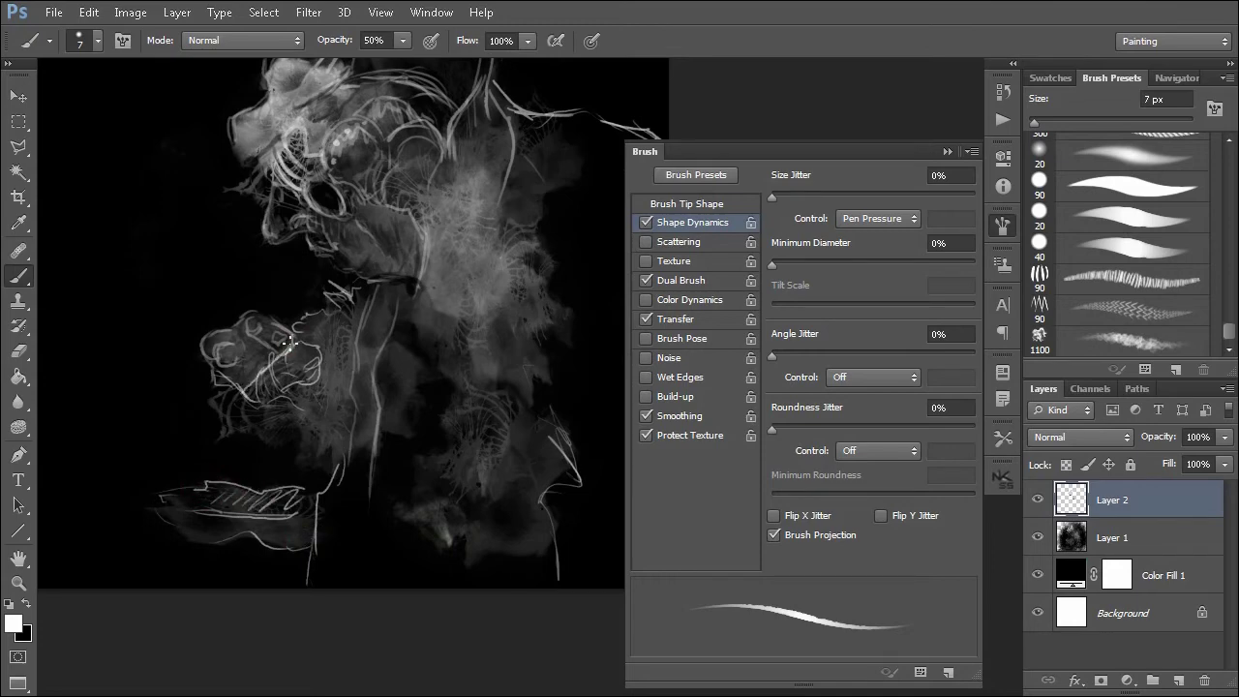
Step: Draw a straight diagonal rod with a rounded tip across the fist-like form
drag(257, 377, 235, 400)
drag(294, 342, 208, 414)
mouse_move(291, 341)
mouse_down()
mouse_move(331, 317)
mouse_move(212, 414)
mouse_up()
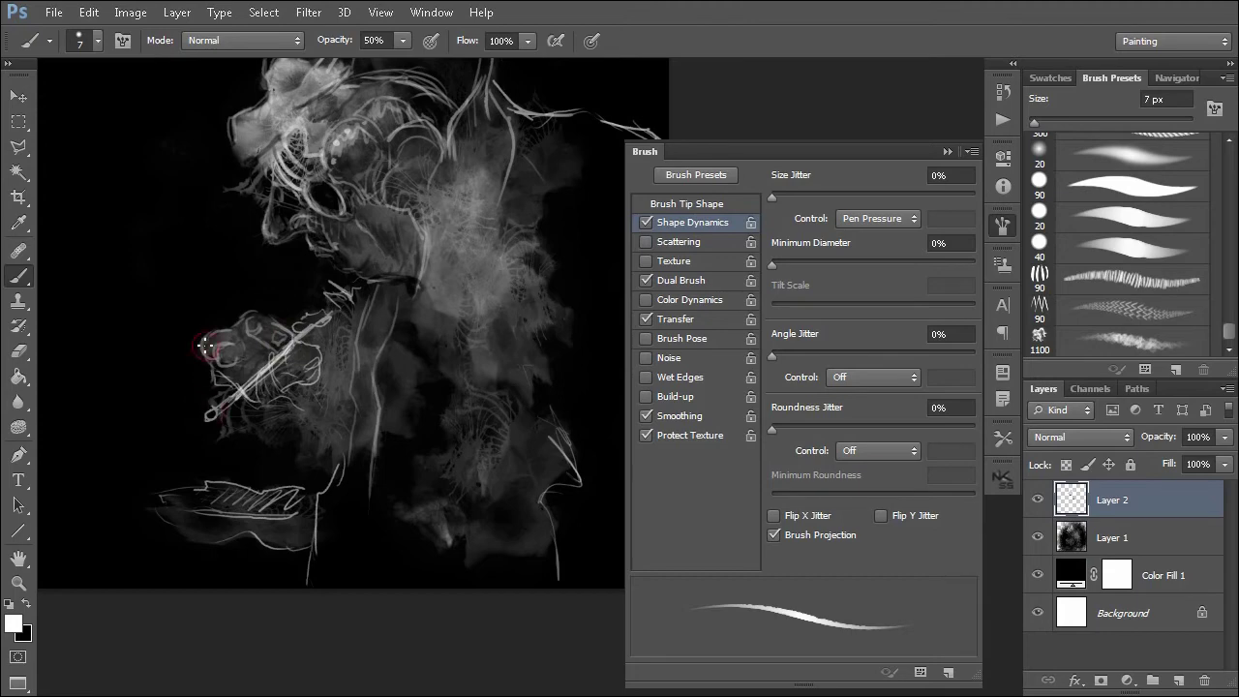
Step: Set the brush to 30 px and 30% opacity
key(bracketright)
key(bracketright)
key(bracketright)
key(bracketright)
key(bracketright)
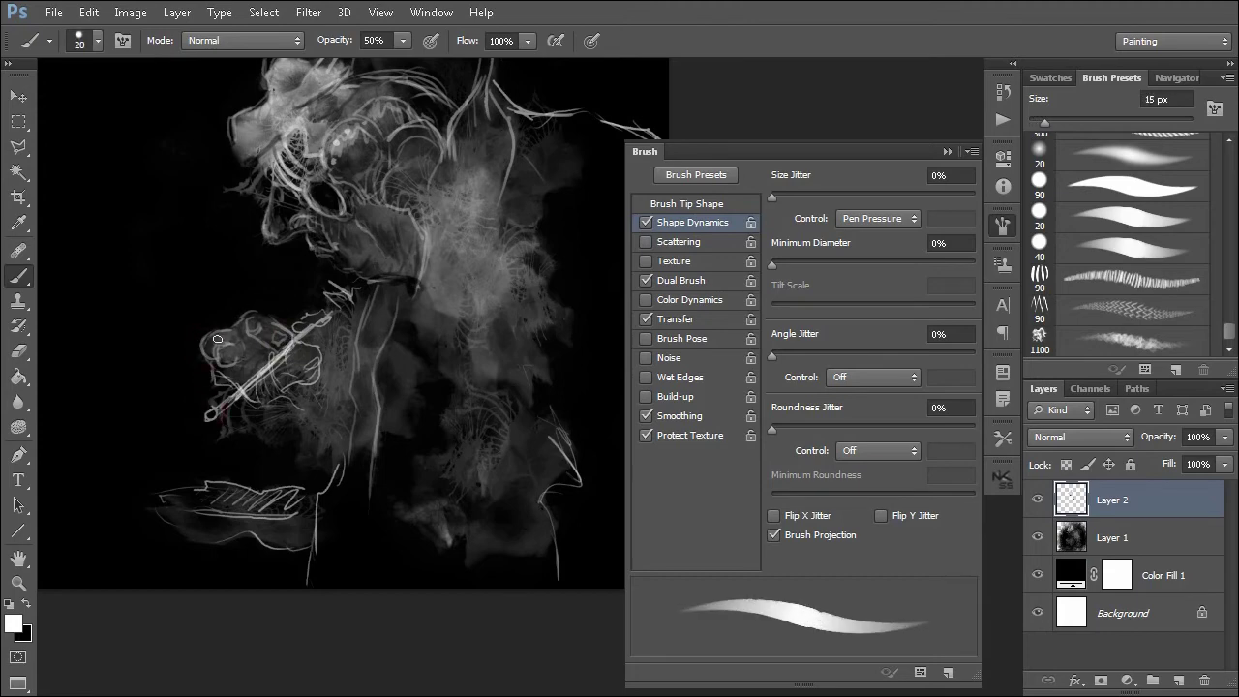
key(3)
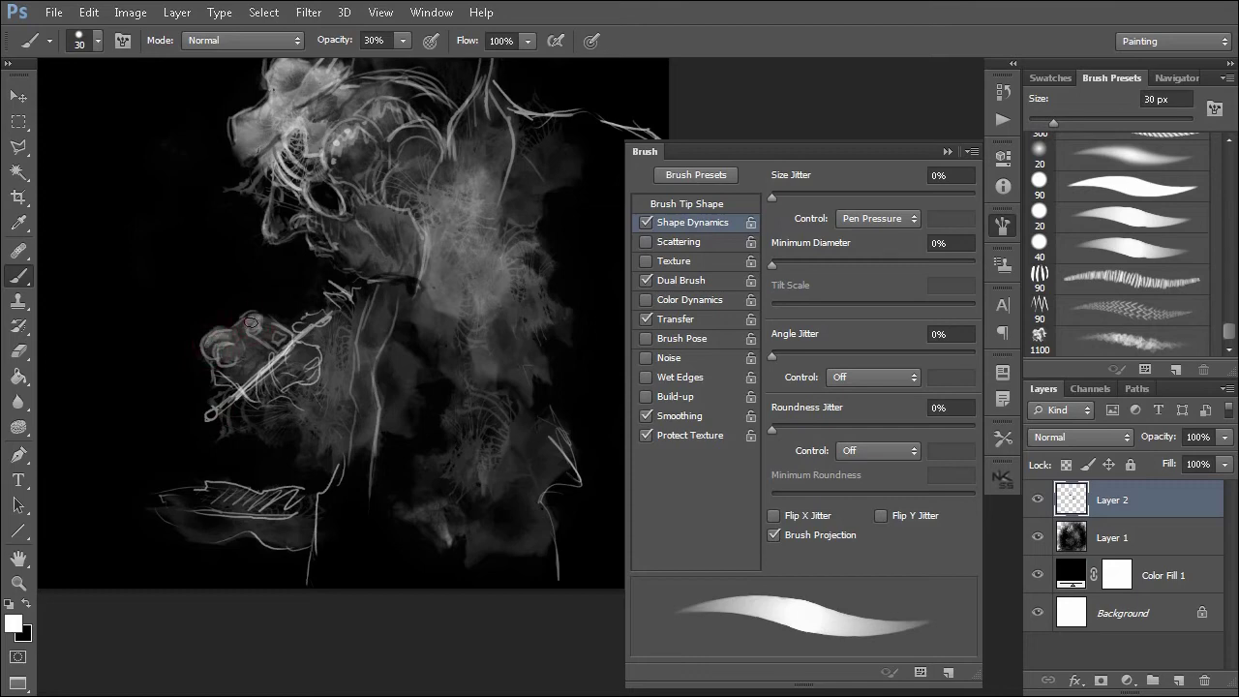
Step: Brighten the knuckles of the fist-like form with soft white highlights, enlarging the brush to 70 px
mouse_move(272, 330)
mouse_down()
mouse_move(283, 333)
mouse_move(230, 347)
mouse_move(297, 358)
mouse_up()
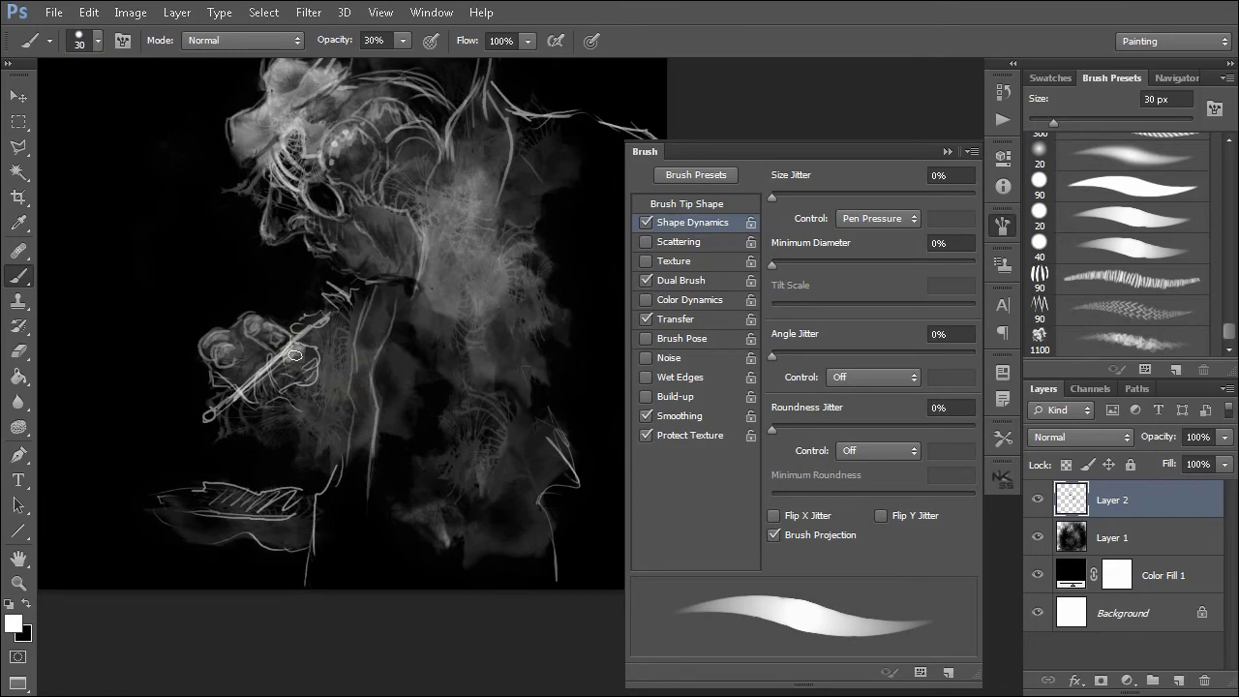
key(bracketright)
key(bracketright)
key(bracketright)
key(bracketright)
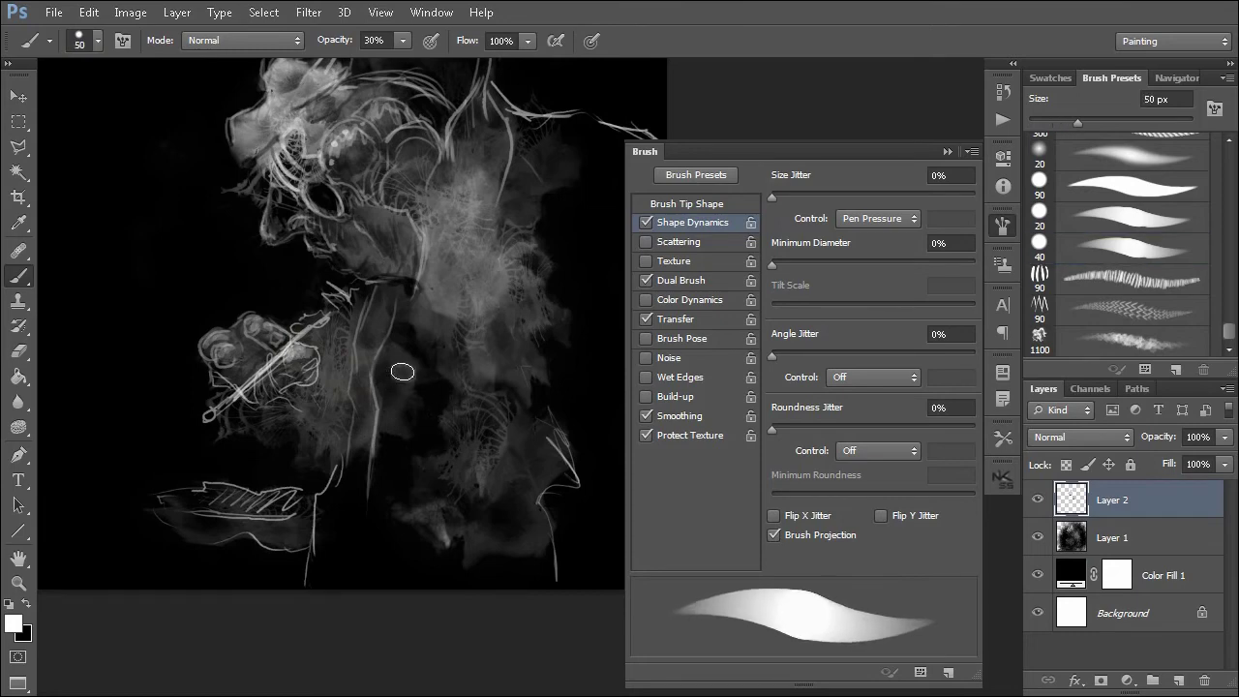
drag(289, 358, 301, 352)
drag(246, 319, 254, 324)
click(223, 351)
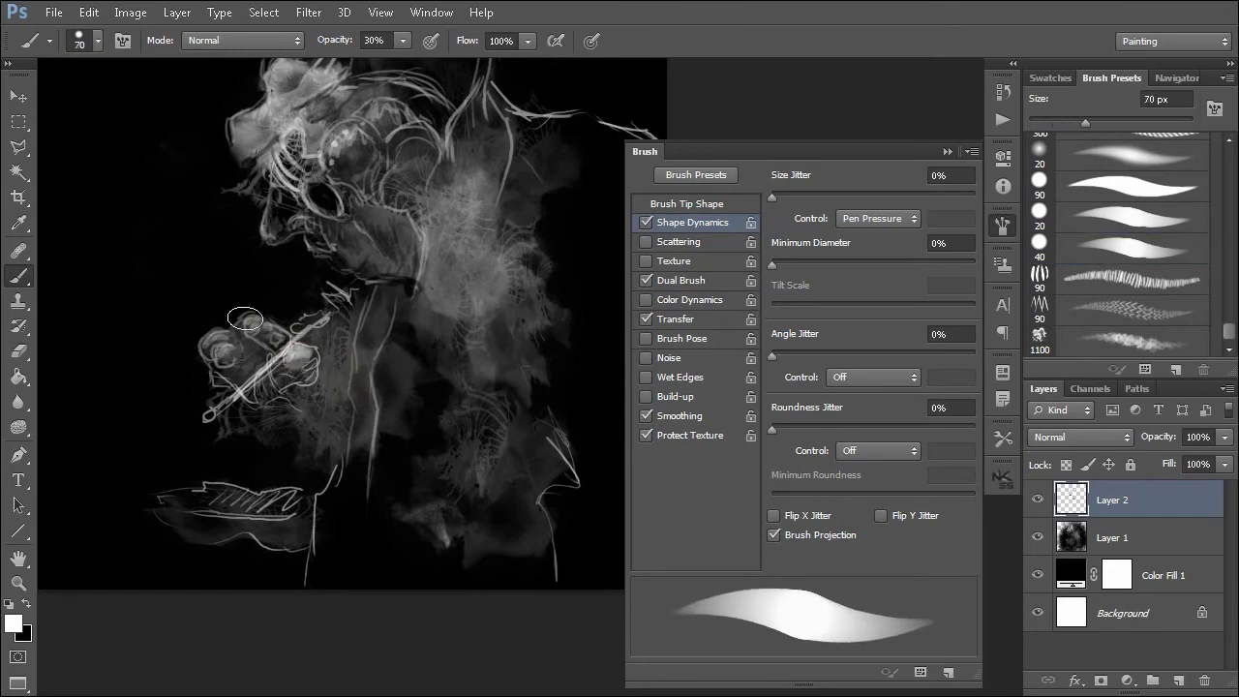
Step: Paint broad, faint strokes over the rear shoulder below the back contour at 10% opacity
drag(451, 299, 424, 356)
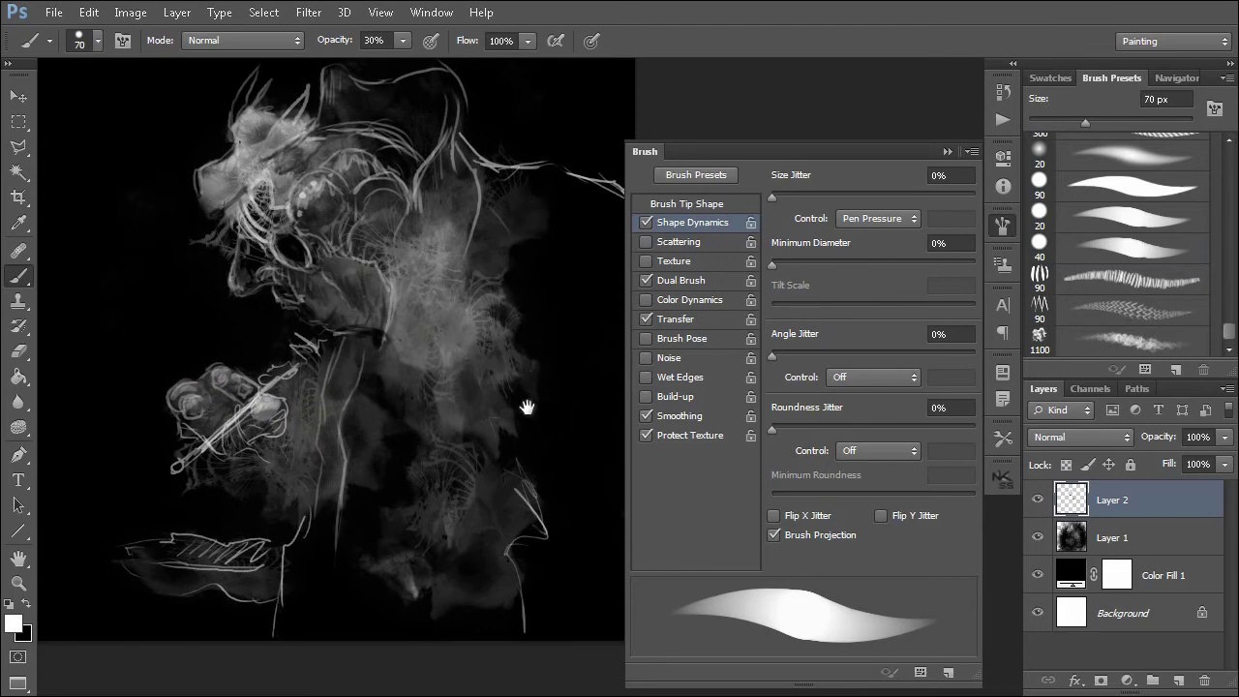
scroll(440, 282, right, 2)
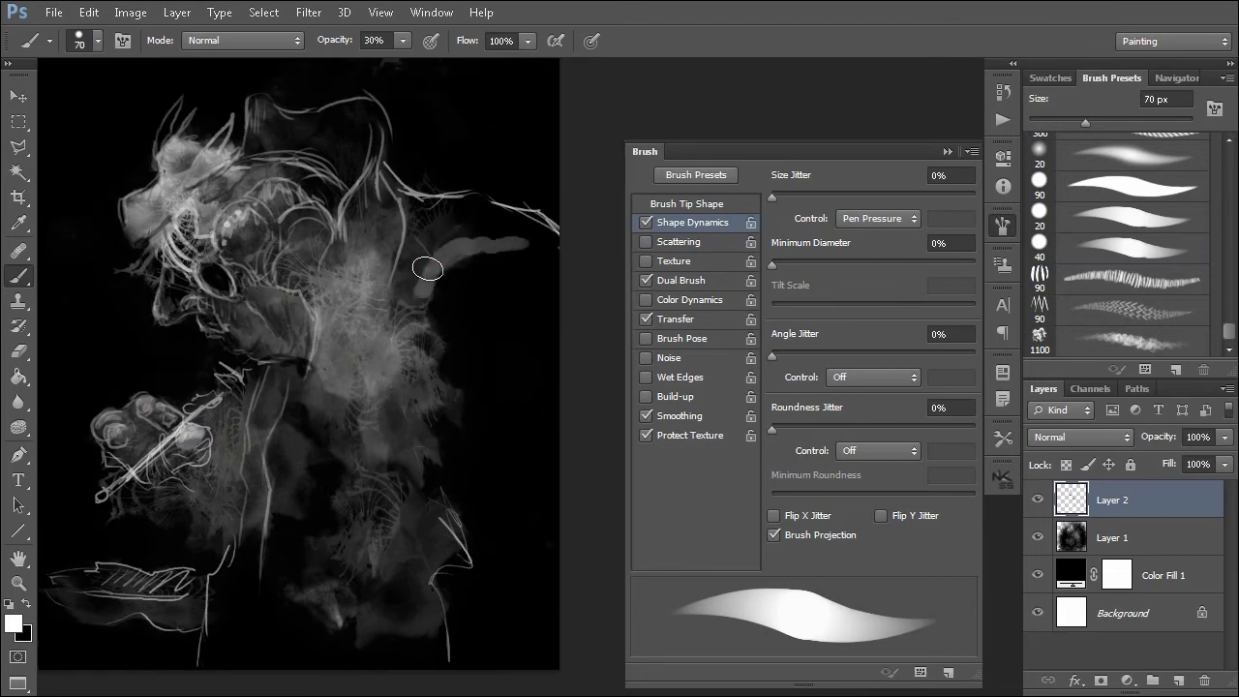
drag(426, 297, 556, 238)
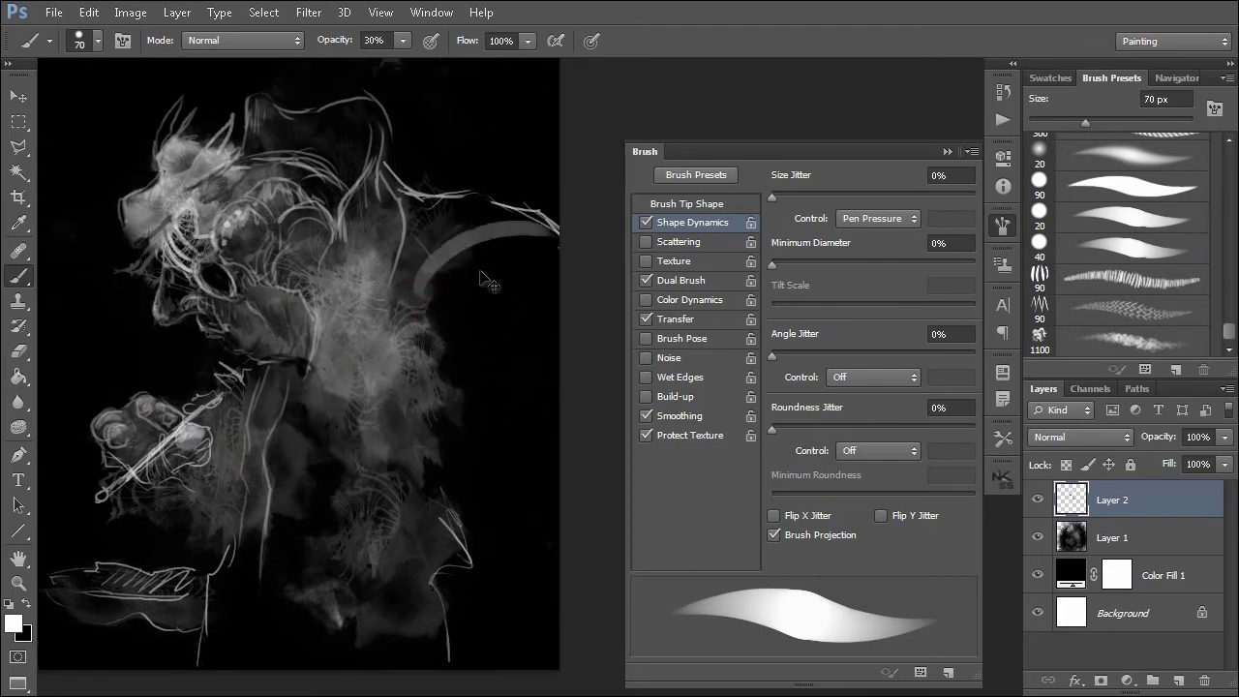
key(ctrl+z)
key(1)
mouse_move(463, 283)
mouse_down()
mouse_move(429, 287)
mouse_move(491, 242)
mouse_move(431, 247)
mouse_move(416, 266)
mouse_up()
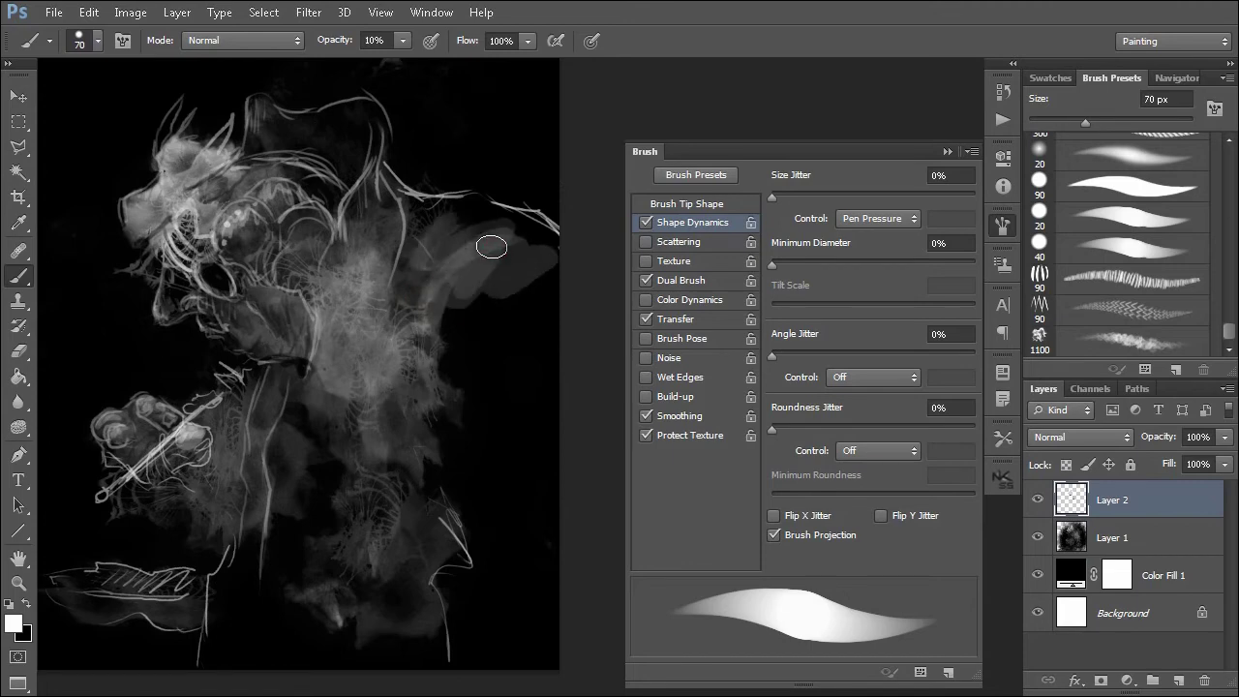
Step: Brush faint grey tones over the torso and down into the lower rear of the body
mouse_move(345, 252)
mouse_down()
mouse_move(317, 335)
mouse_move(334, 307)
mouse_move(352, 385)
mouse_up()
key(space)
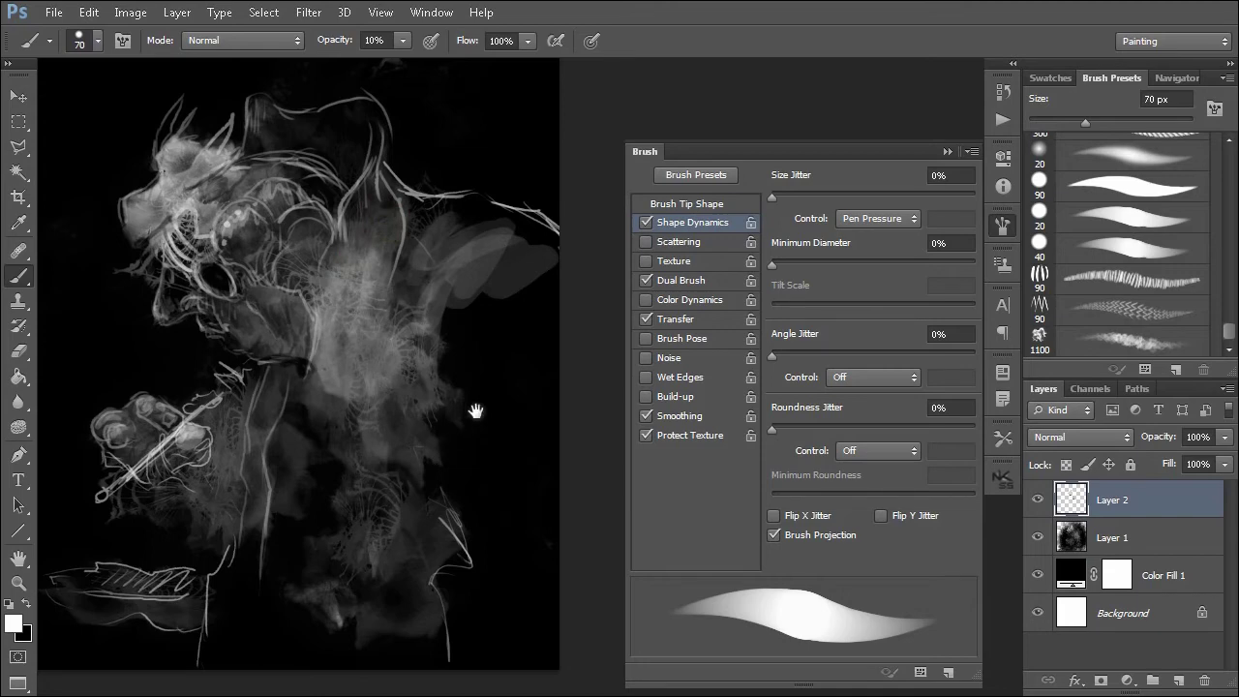
drag(475, 412, 461, 397)
mouse_move(408, 313)
mouse_down()
mouse_move(437, 512)
mouse_move(460, 557)
mouse_move(423, 561)
mouse_move(370, 646)
mouse_move(348, 629)
mouse_up()
drag(455, 482, 488, 515)
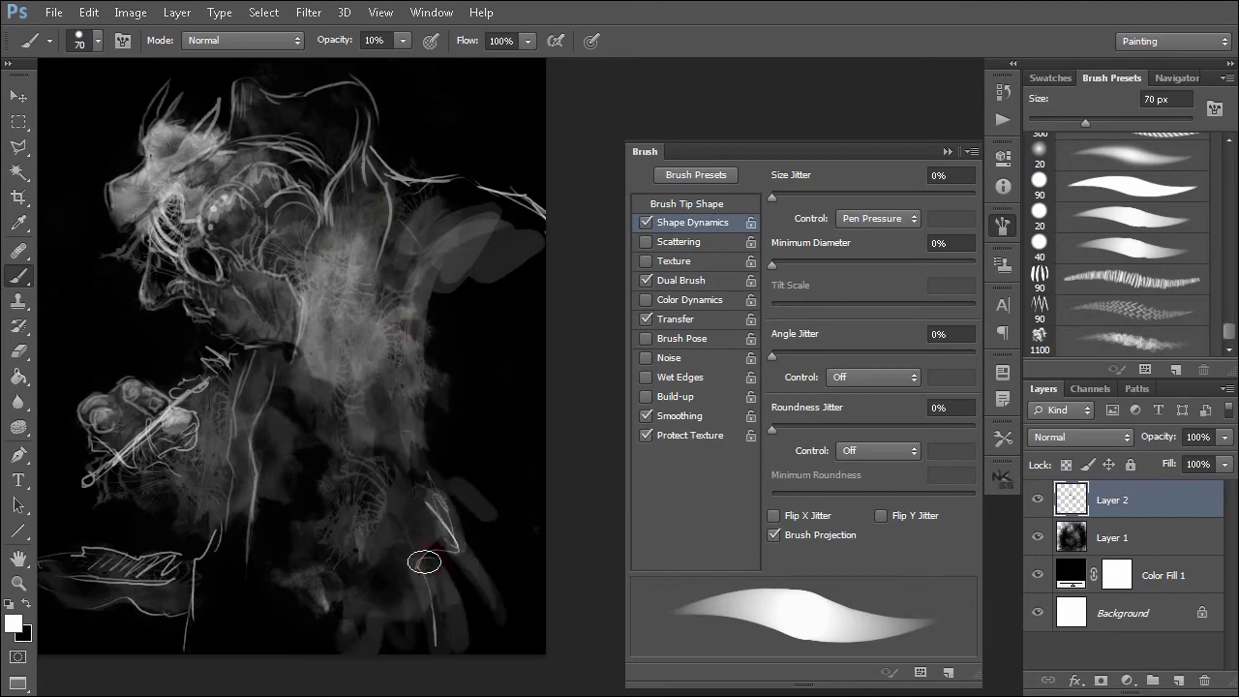
key(space)
drag(324, 575, 409, 539)
key(space)
drag(465, 489, 409, 539)
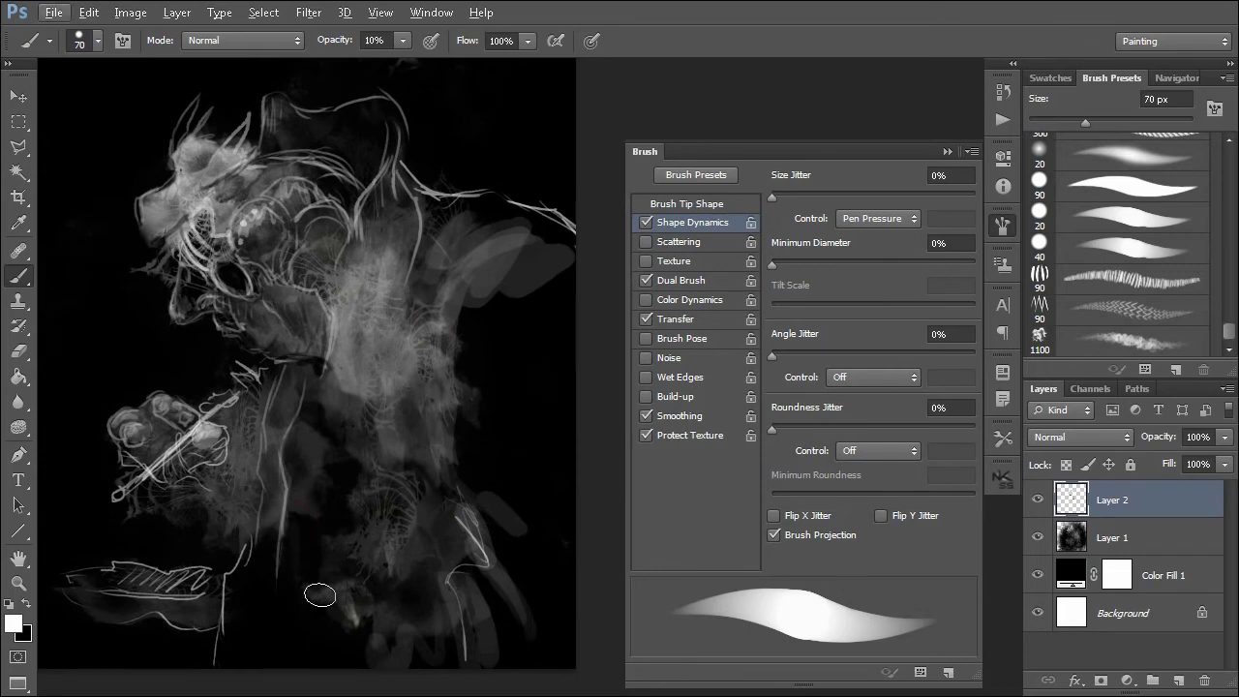
Step: Sample black and paint long dark vertical folds down the bright torso at 35 px and 30% opacity
alt+click(303, 641)
key(3)
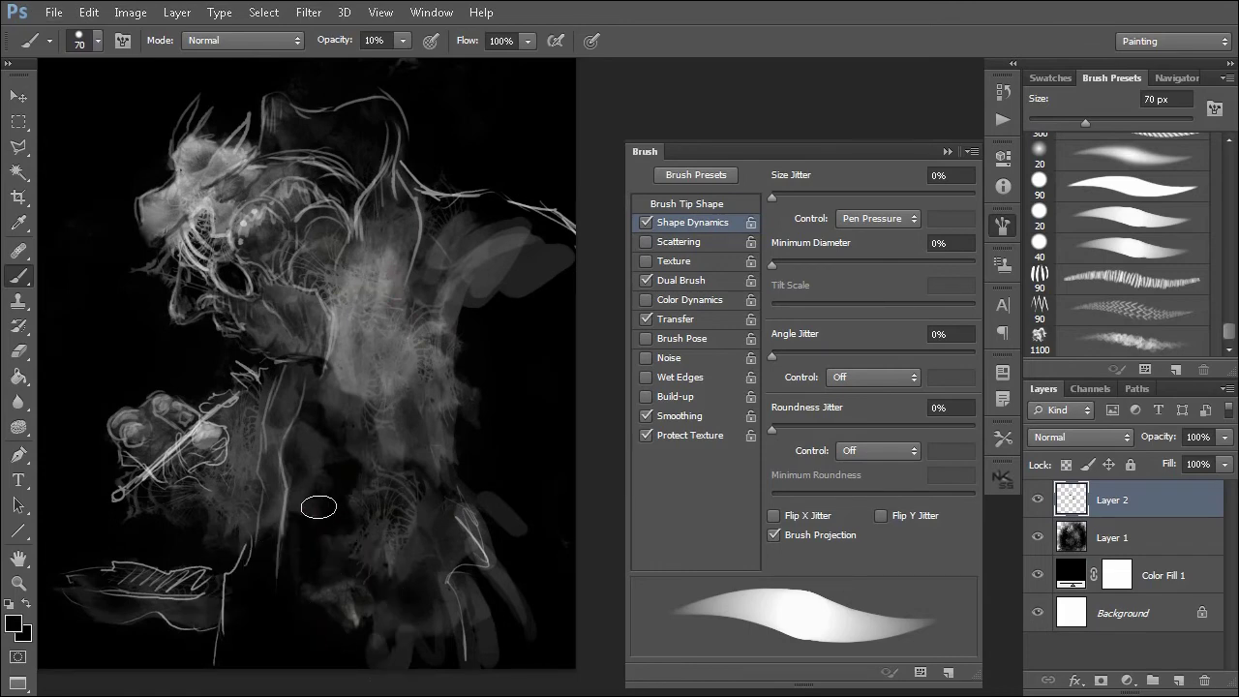
key(bracketleft)
key(bracketleft)
key(bracketleft)
key(bracketleft)
key(bracketleft)
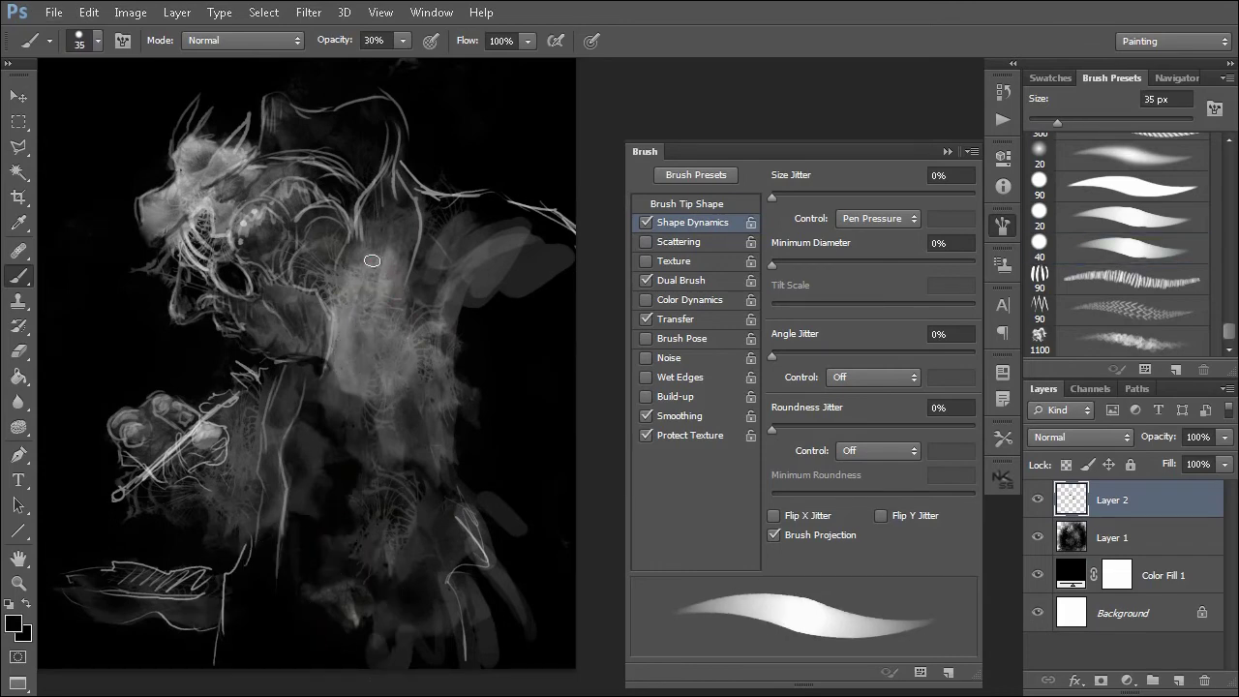
drag(370, 263, 356, 411)
drag(384, 237, 355, 383)
drag(379, 258, 353, 387)
mouse_move(406, 279)
mouse_down()
mouse_move(366, 466)
mouse_move(383, 389)
mouse_up()
drag(410, 255, 386, 381)
mouse_move(405, 312)
mouse_down()
mouse_move(387, 377)
mouse_move(408, 461)
mouse_up()
drag(425, 373, 417, 418)
drag(440, 317, 422, 381)
drag(432, 339, 425, 431)
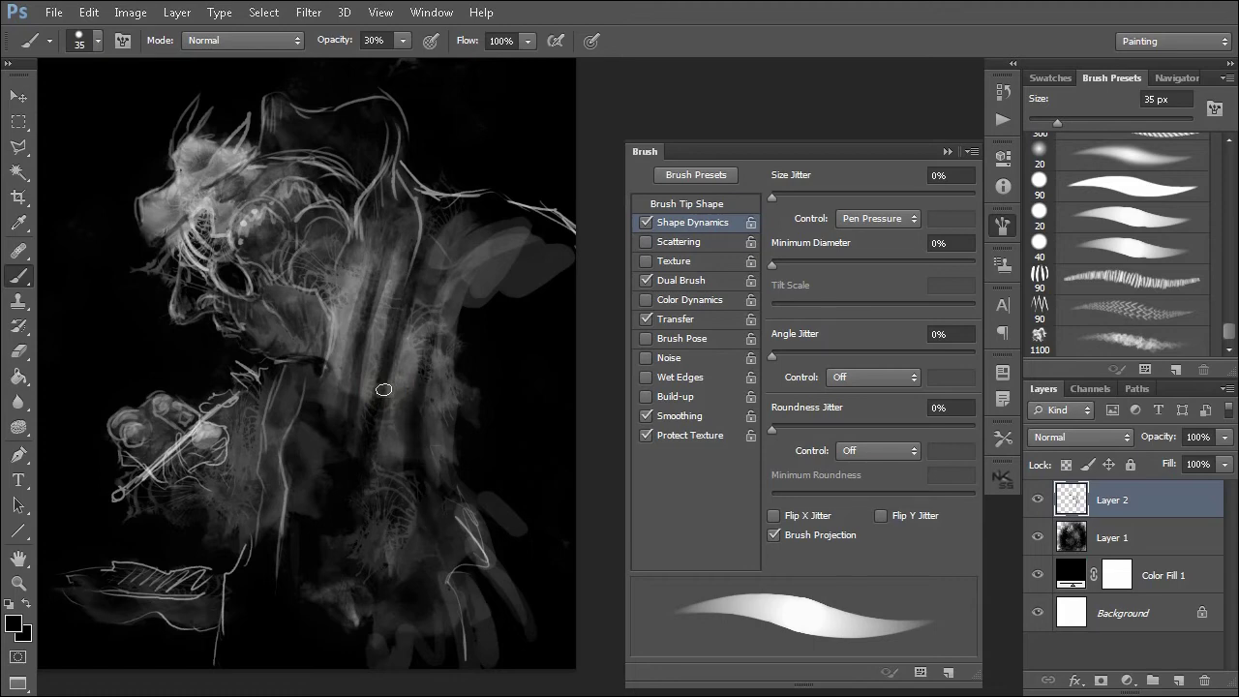
Step: Darken the lower torso and the front of the body with black strokes
drag(413, 516, 398, 570)
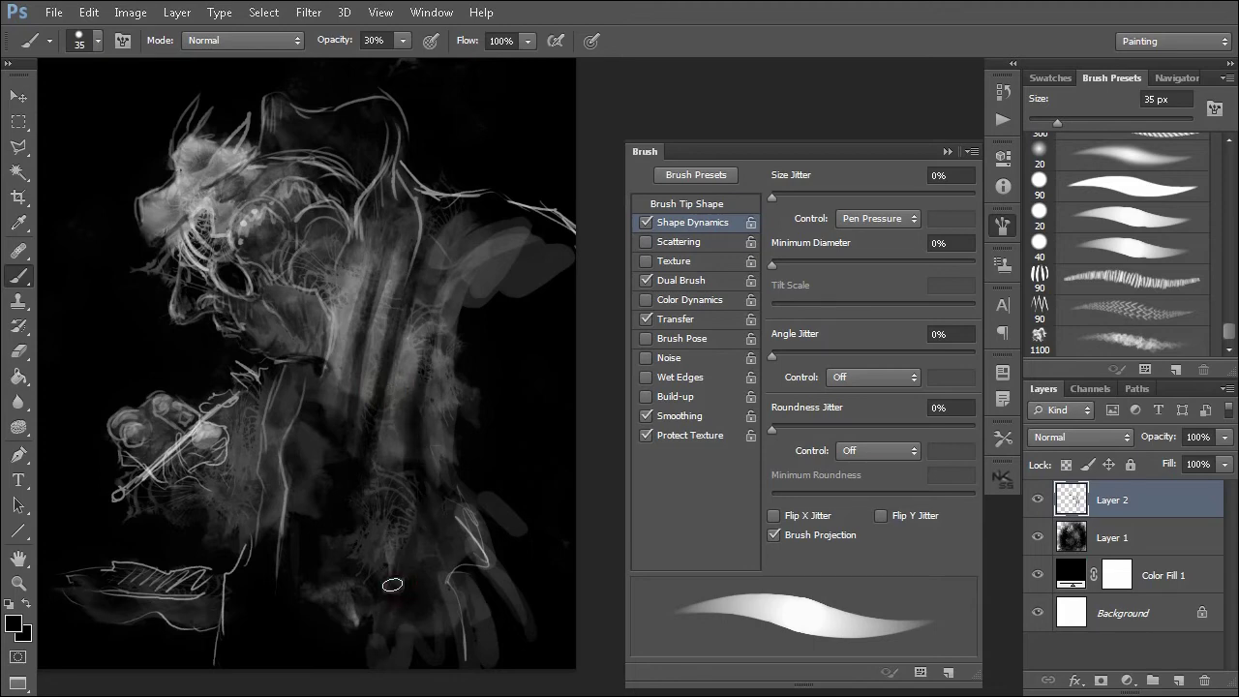
drag(283, 459, 281, 575)
drag(279, 424, 242, 540)
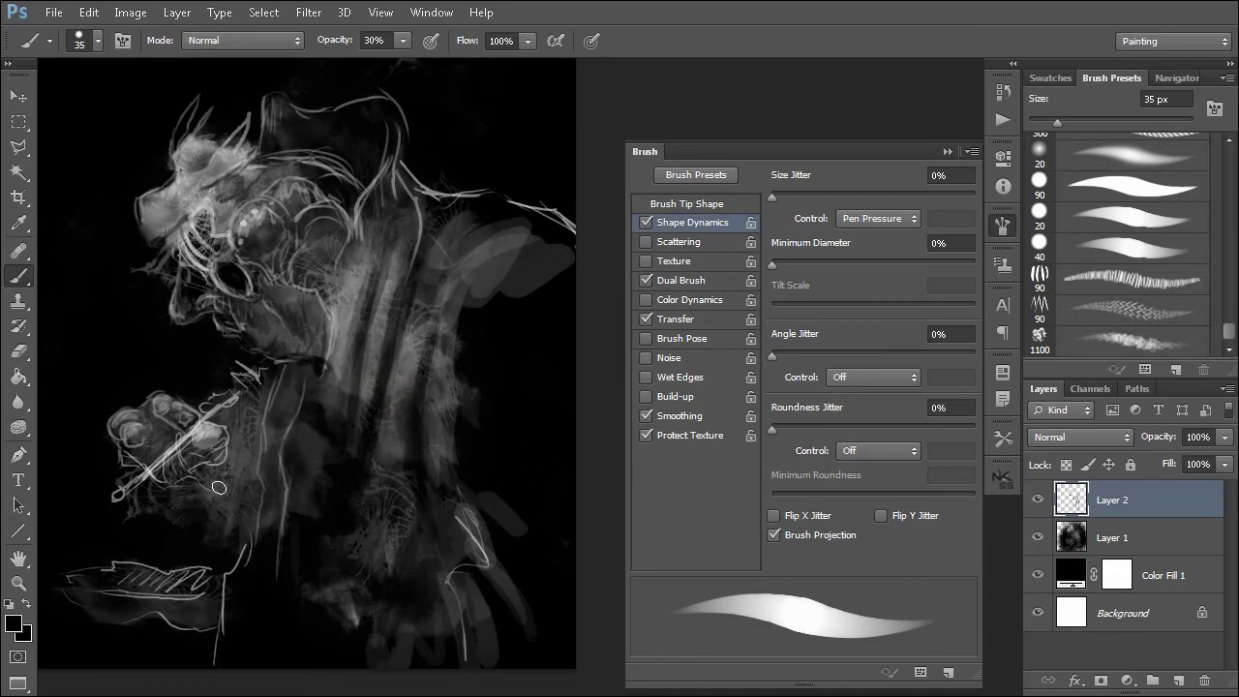
Step: Outline the sleeve below the fist in thin 9 px white lines, adding fine creases and a wavy, frilled edge
click(10, 602)
key(x)
key(bracketleft)
key(bracketleft)
key(bracketleft)
key(bracketleft)
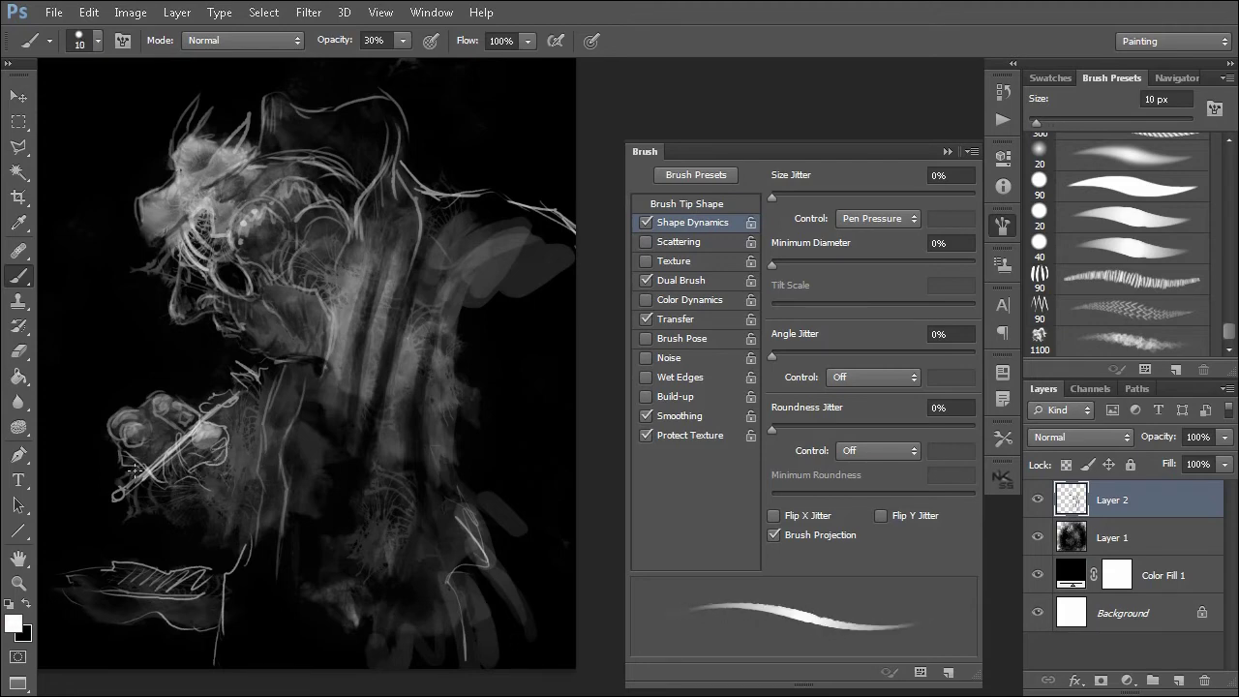
mouse_move(130, 506)
mouse_down()
mouse_move(194, 515)
mouse_move(180, 522)
mouse_up()
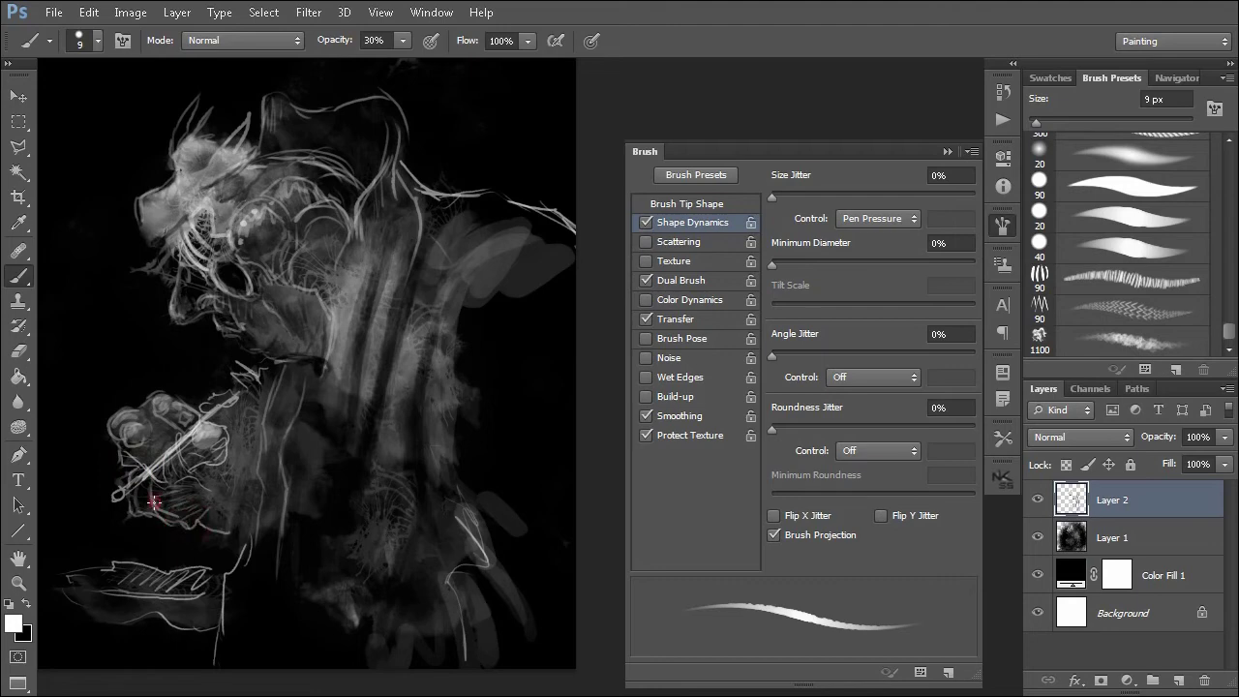
click(170, 520)
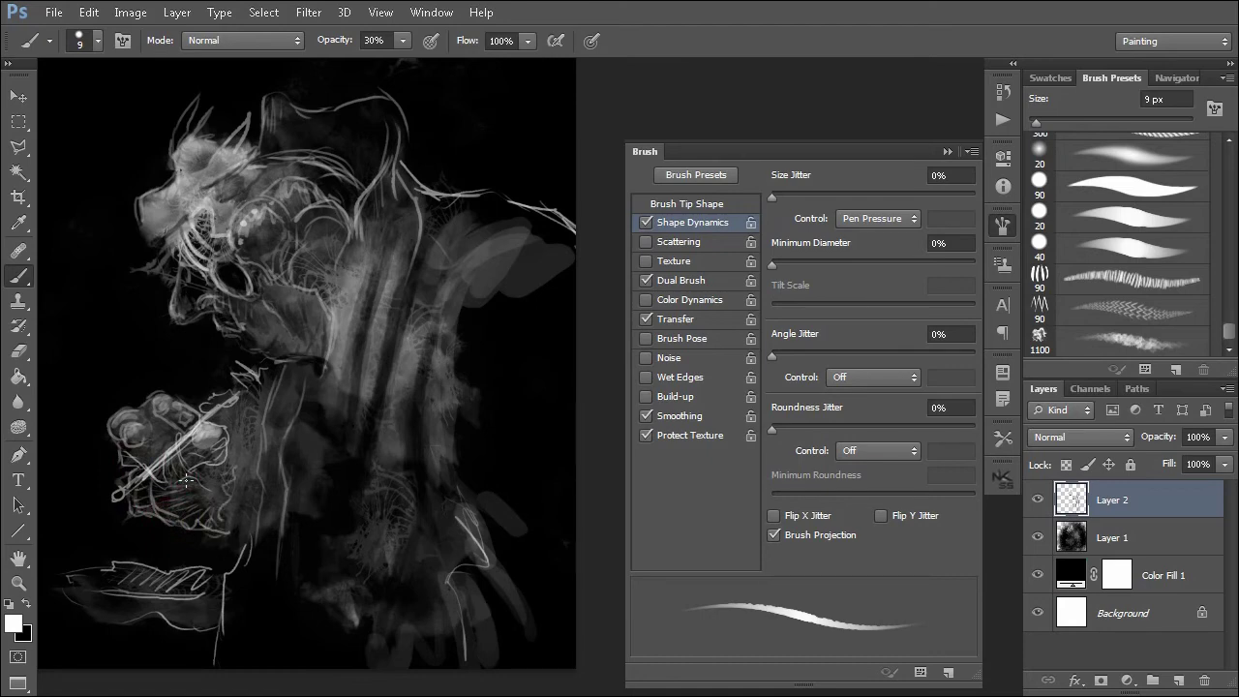
click(229, 492)
click(252, 413)
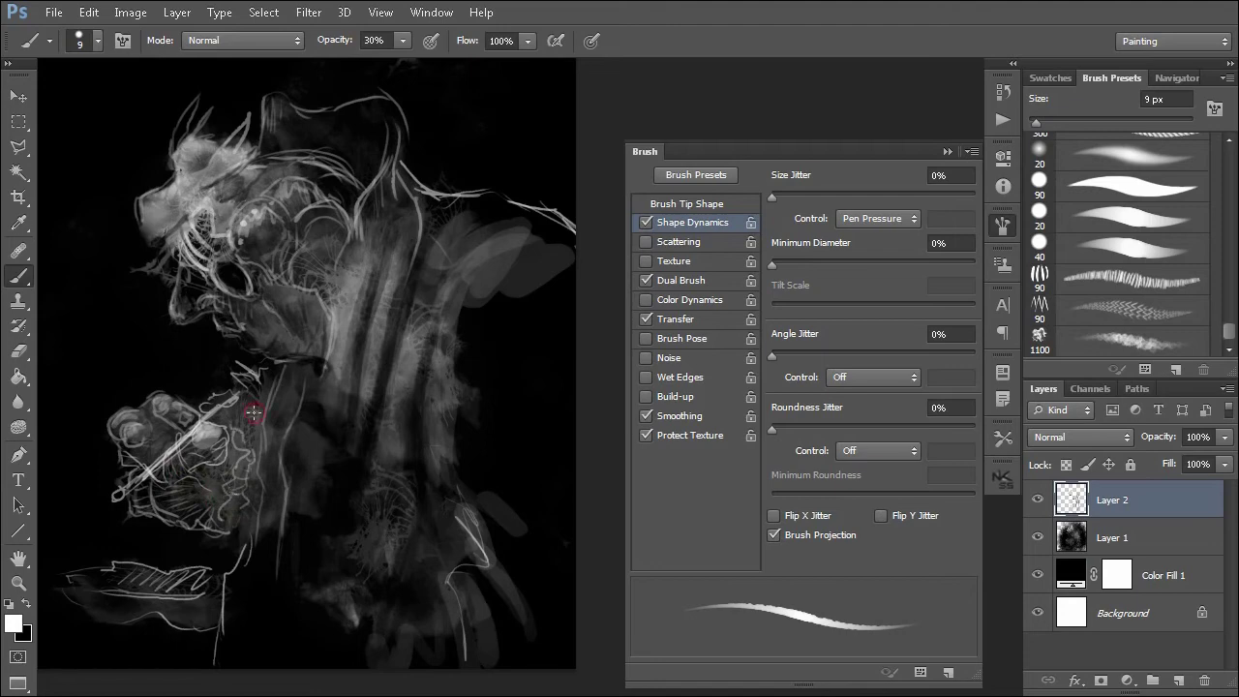
Step: Sketch wavy frills on the lower torso and collar, and draw the garment's front edge with small buttons
click(412, 500)
click(392, 443)
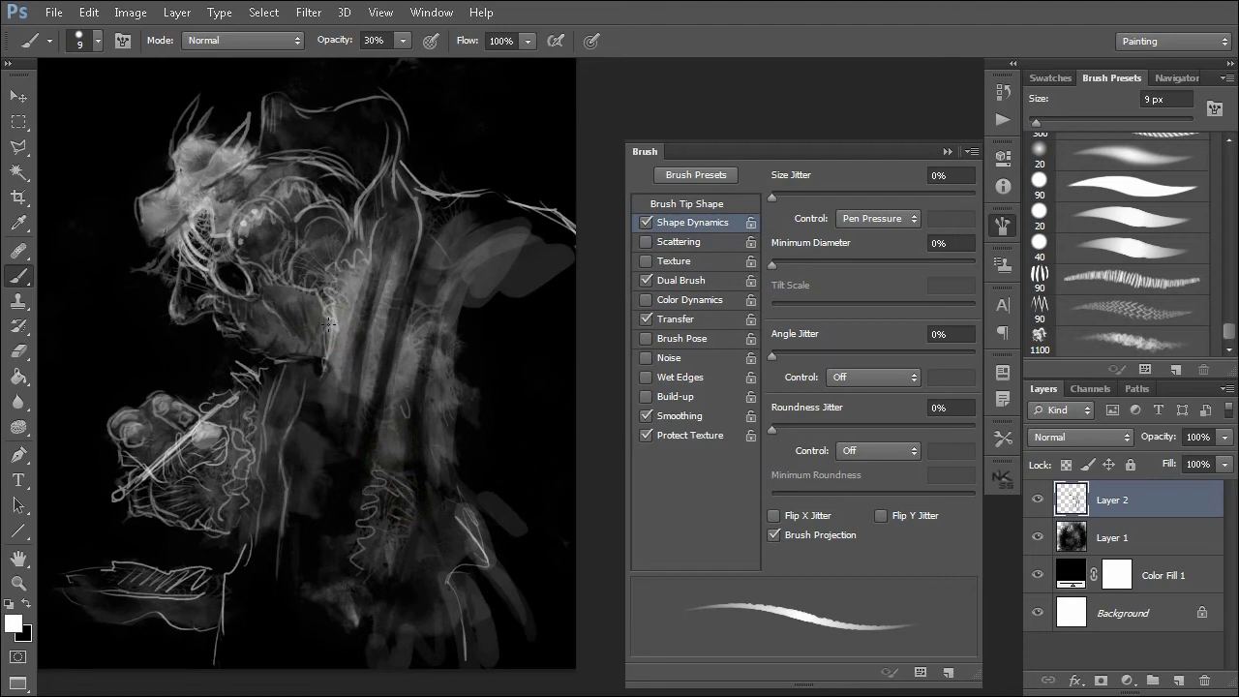
drag(339, 374, 360, 288)
drag(346, 341, 366, 269)
mouse_move(323, 405)
mouse_down()
mouse_move(275, 576)
mouse_move(274, 666)
mouse_up()
click(293, 448)
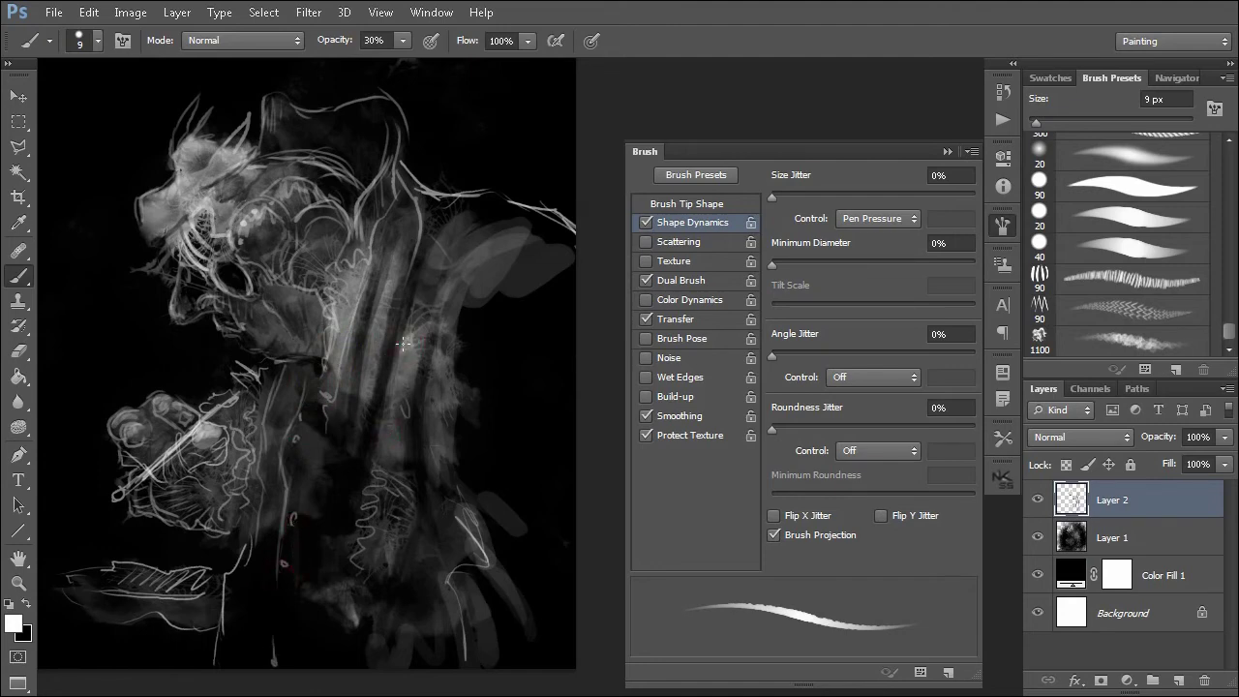
Step: Draw curved white contour lines along the rear shoulder and upper sleeve
drag(491, 522, 462, 522)
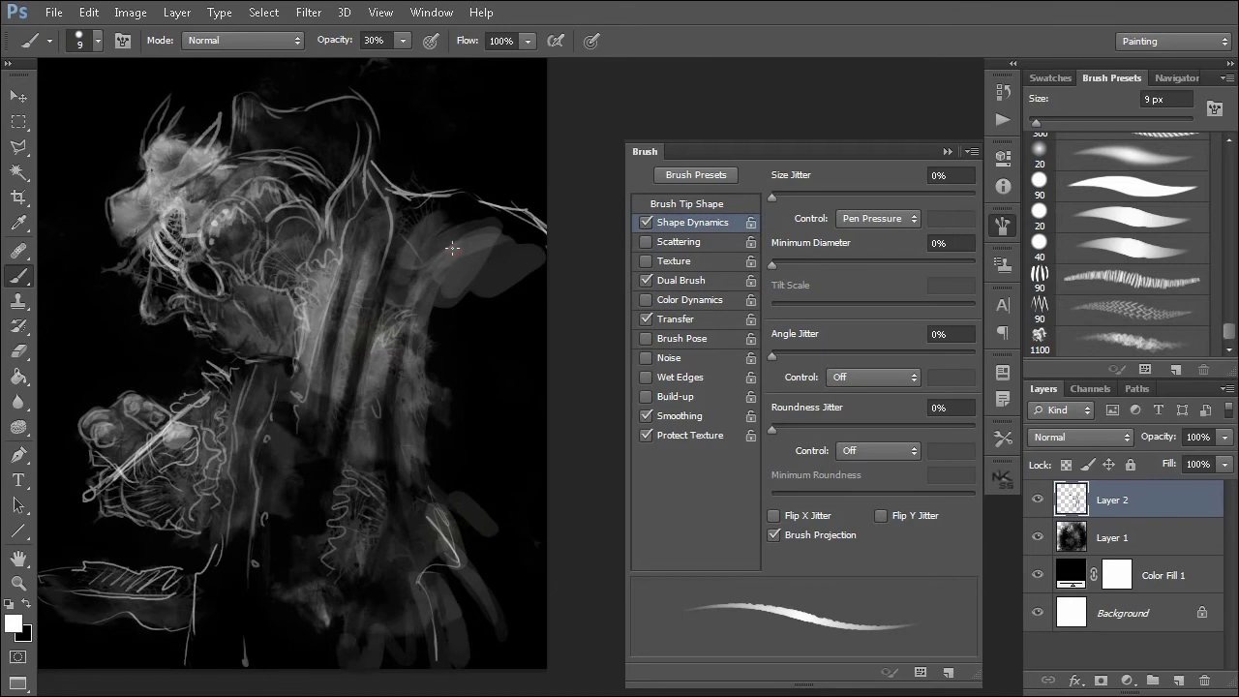
mouse_move(528, 222)
mouse_down()
mouse_move(448, 251)
mouse_move(419, 303)
mouse_up()
drag(427, 204, 392, 269)
Step: Draw fine lines and small bright marks around the creature's open mouth
drag(405, 393, 481, 405)
drag(241, 161, 297, 228)
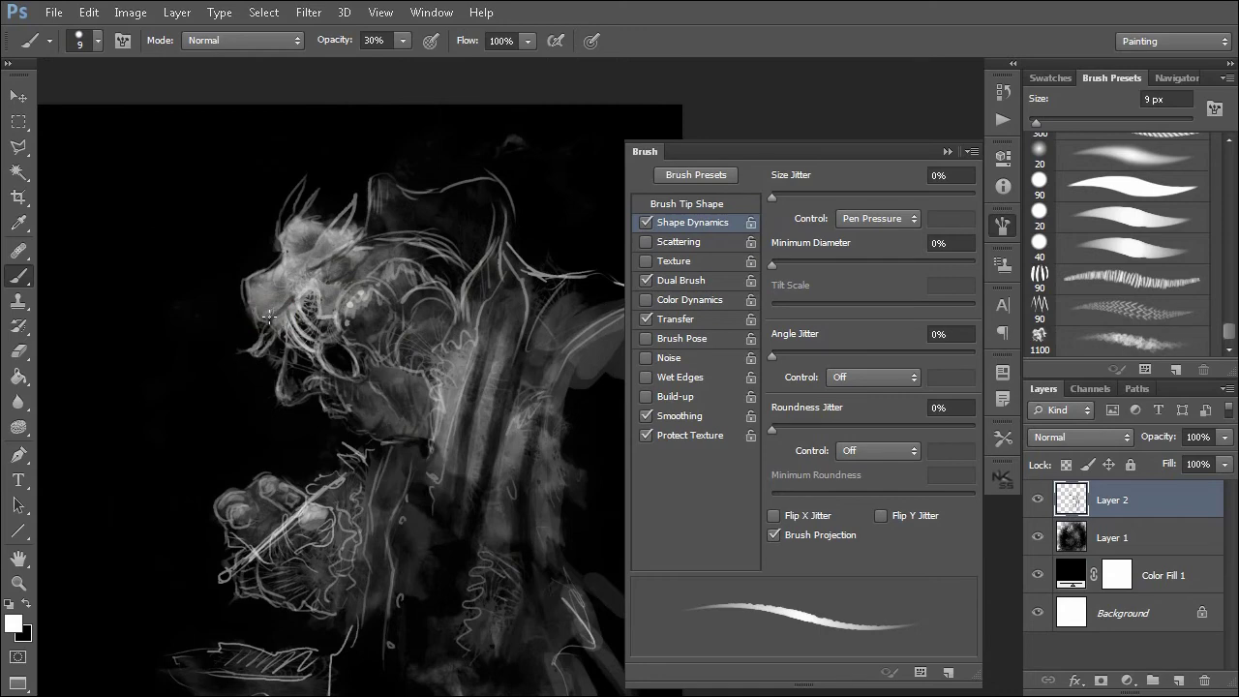
drag(280, 357, 264, 344)
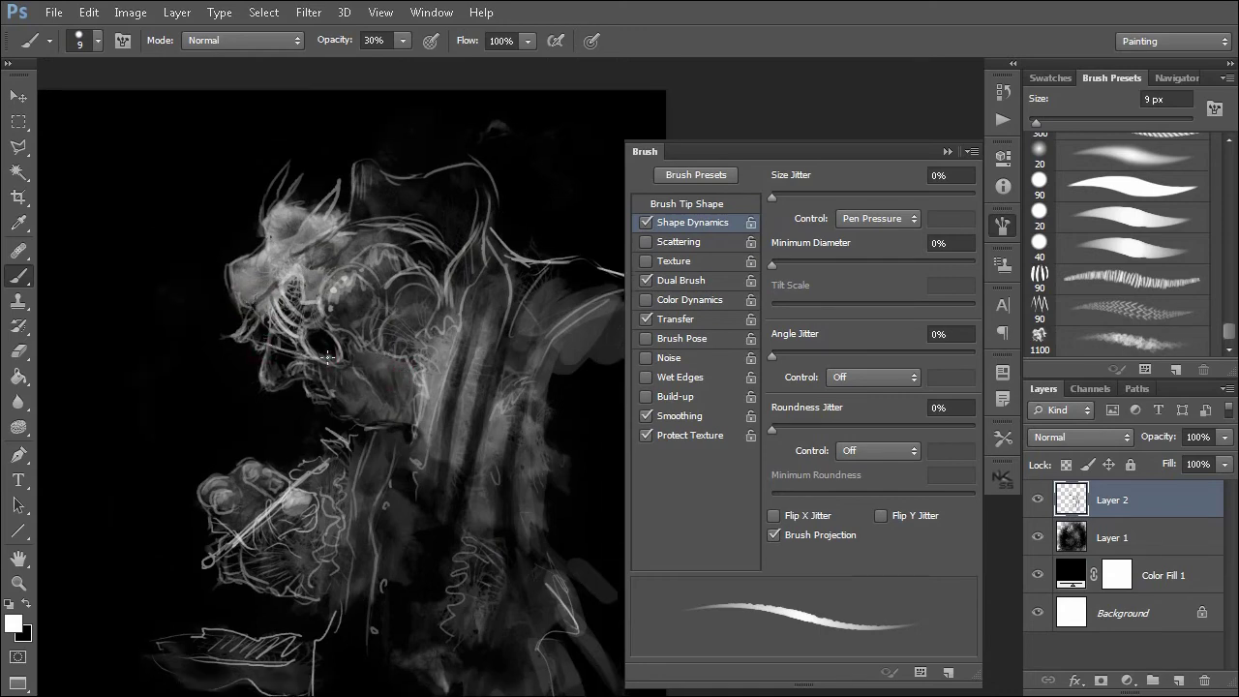
mouse_move(327, 357)
mouse_down()
mouse_move(339, 348)
mouse_move(307, 338)
mouse_move(342, 363)
mouse_up()
Step: Shade the creature's jaw and mouth area in black, enlarging the brush to 35 px
key(x)
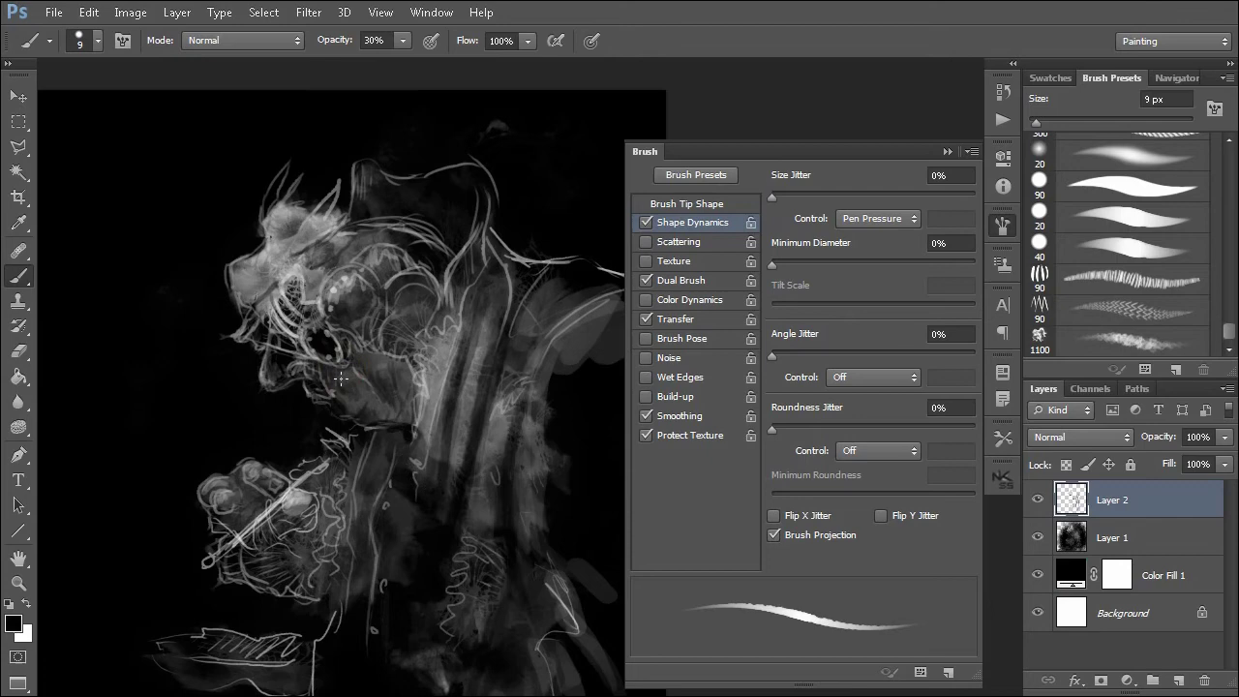
mouse_move(337, 376)
mouse_down()
mouse_move(329, 366)
mouse_move(354, 370)
mouse_up()
key(bracketright)
key(bracketright)
key(bracketright)
key(bracketright)
key(bracketright)
key(bracketright)
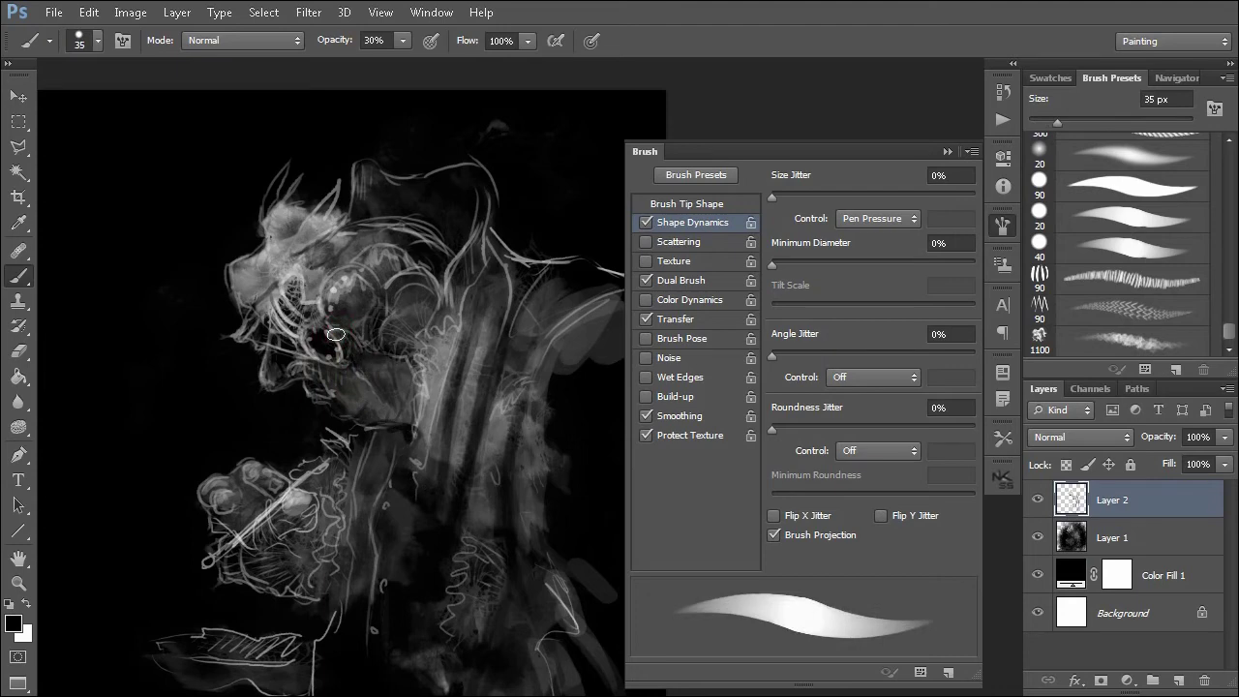
Step: Add a new layer above the sketch and darken the jaw in black at 45% opacity
key(ctrl+minus)
drag(522, 530, 499, 546)
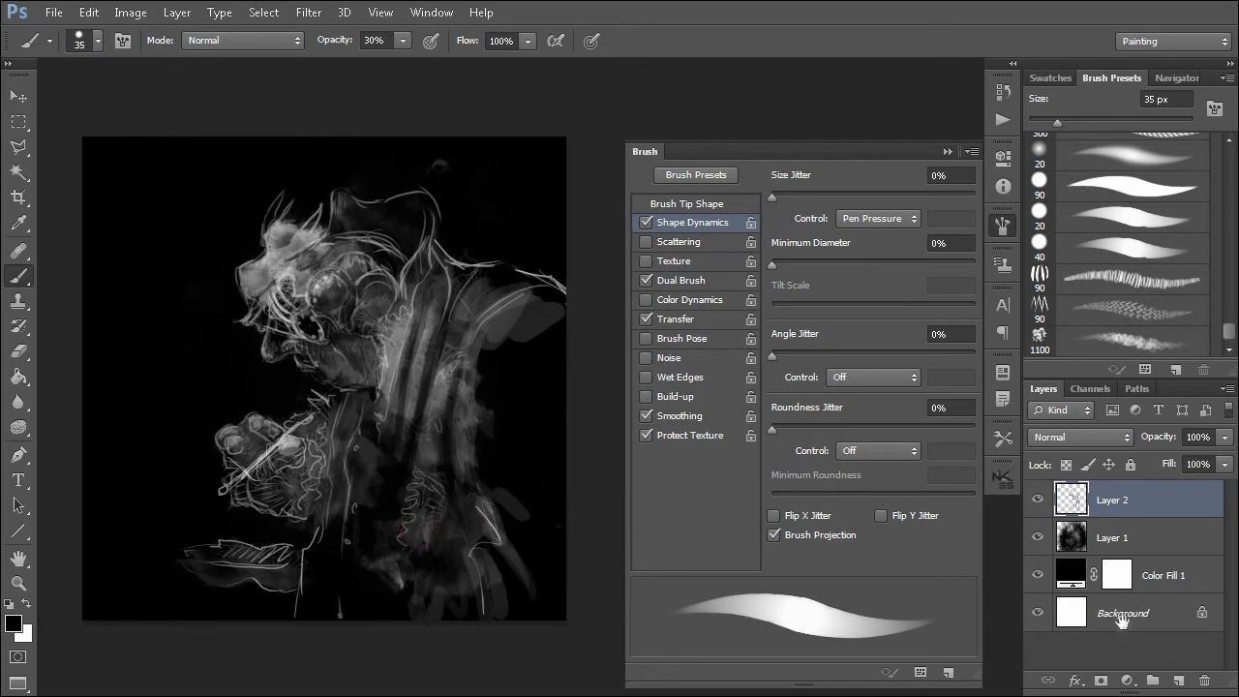
click(1176, 680)
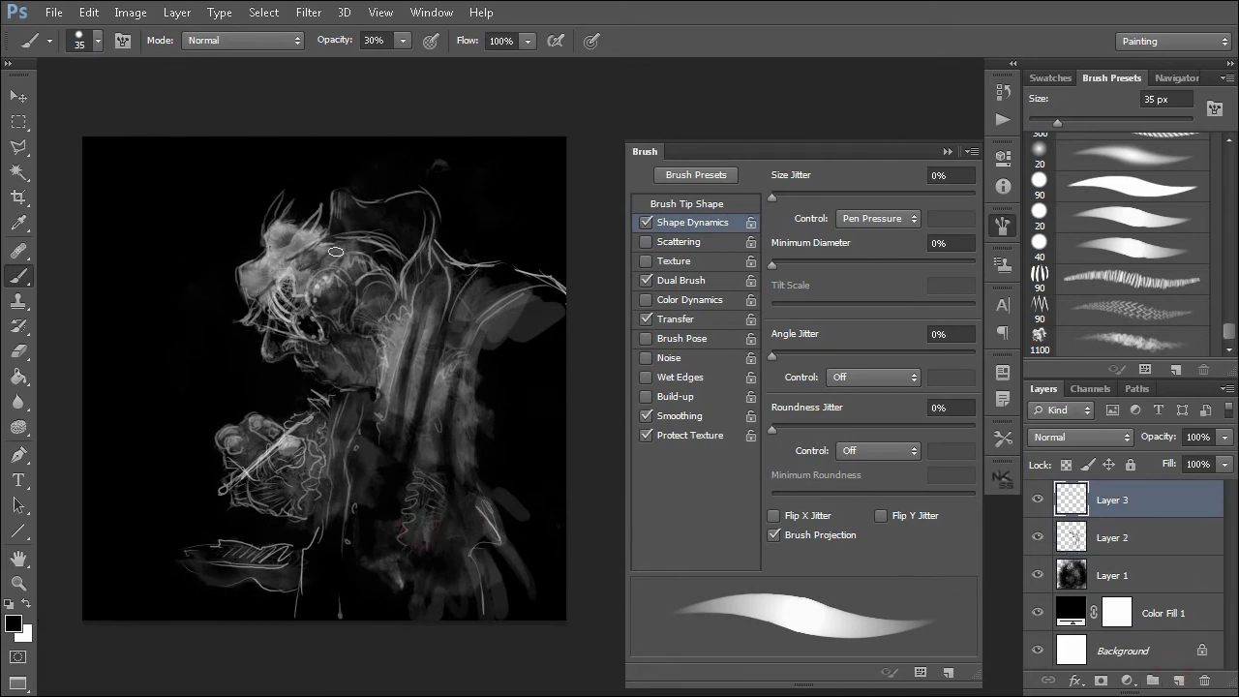
key(4)
key(5)
mouse_move(374, 342)
mouse_down()
mouse_move(378, 388)
mouse_move(349, 390)
mouse_up()
mouse_move(380, 351)
mouse_down()
mouse_move(379, 386)
mouse_move(378, 350)
mouse_move(361, 335)
mouse_up()
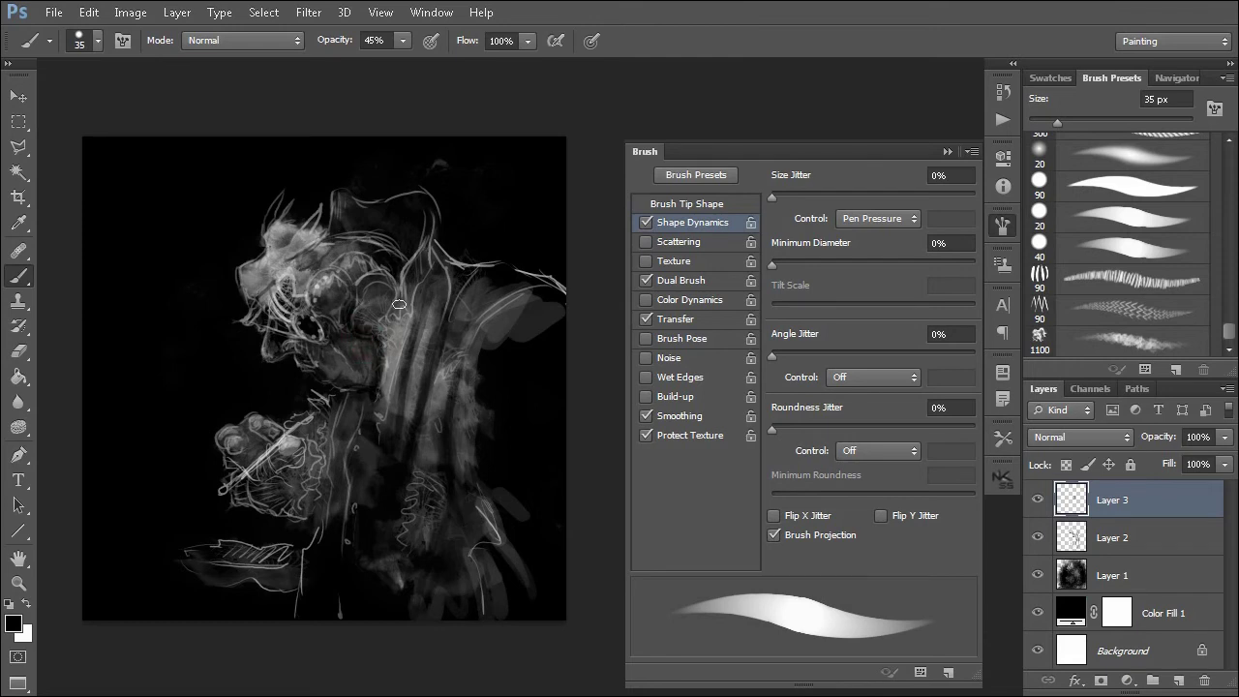
Step: Switch to white and touch up the lower edge of the sleeve beneath the fist
drag(505, 497, 500, 494)
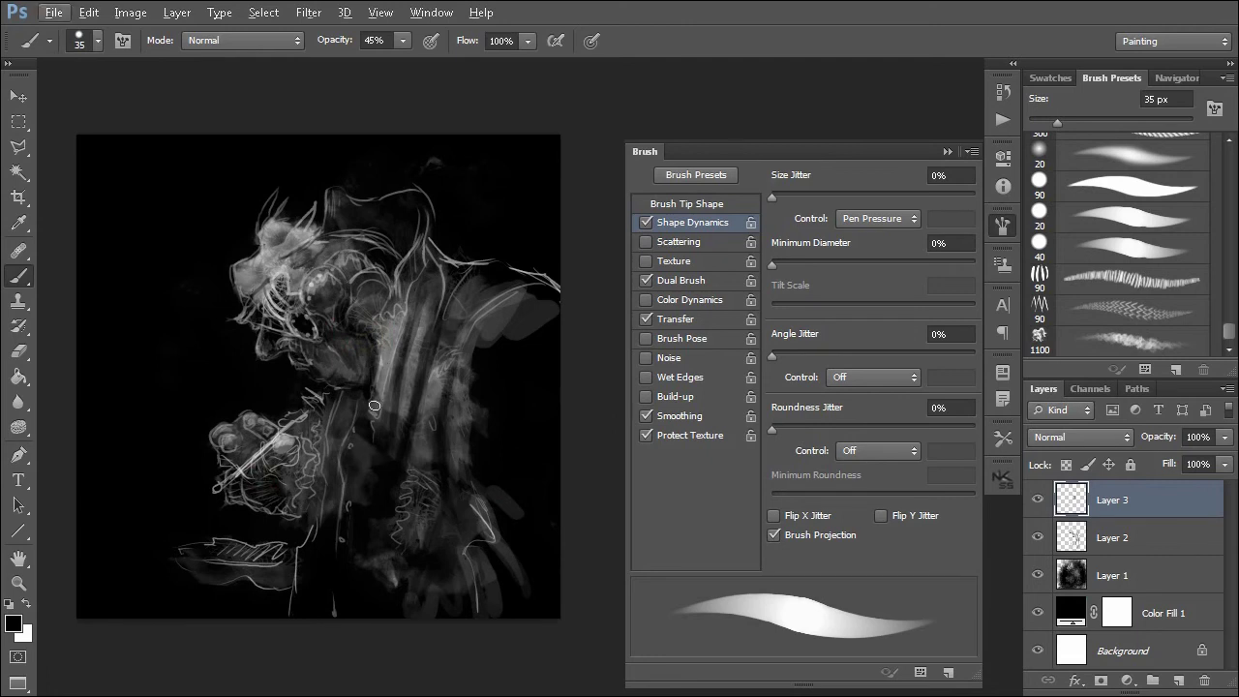
key(x)
mouse_move(268, 502)
mouse_down()
mouse_move(249, 493)
mouse_move(280, 504)
mouse_up()
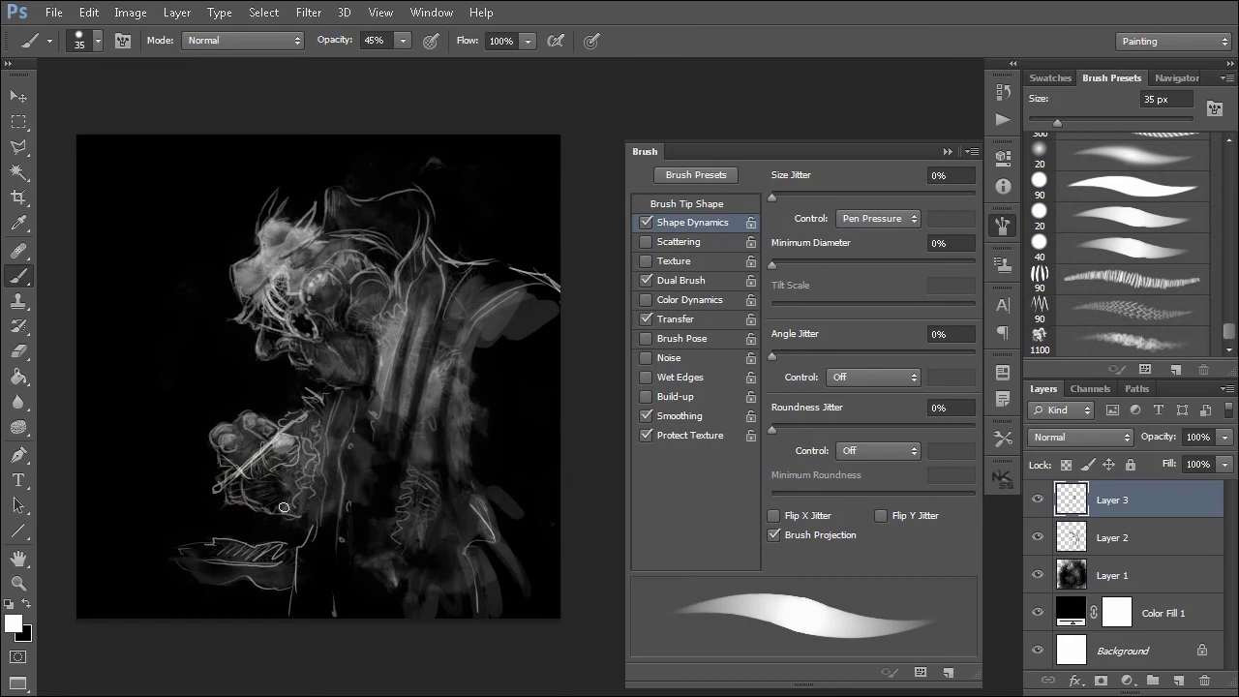
Step: Draw a narrow support leg under the flat hatched shape with a 15 px brush, using white and black strokes
key(bracketleft)
key(bracketleft)
key(bracketleft)
key(bracketleft)
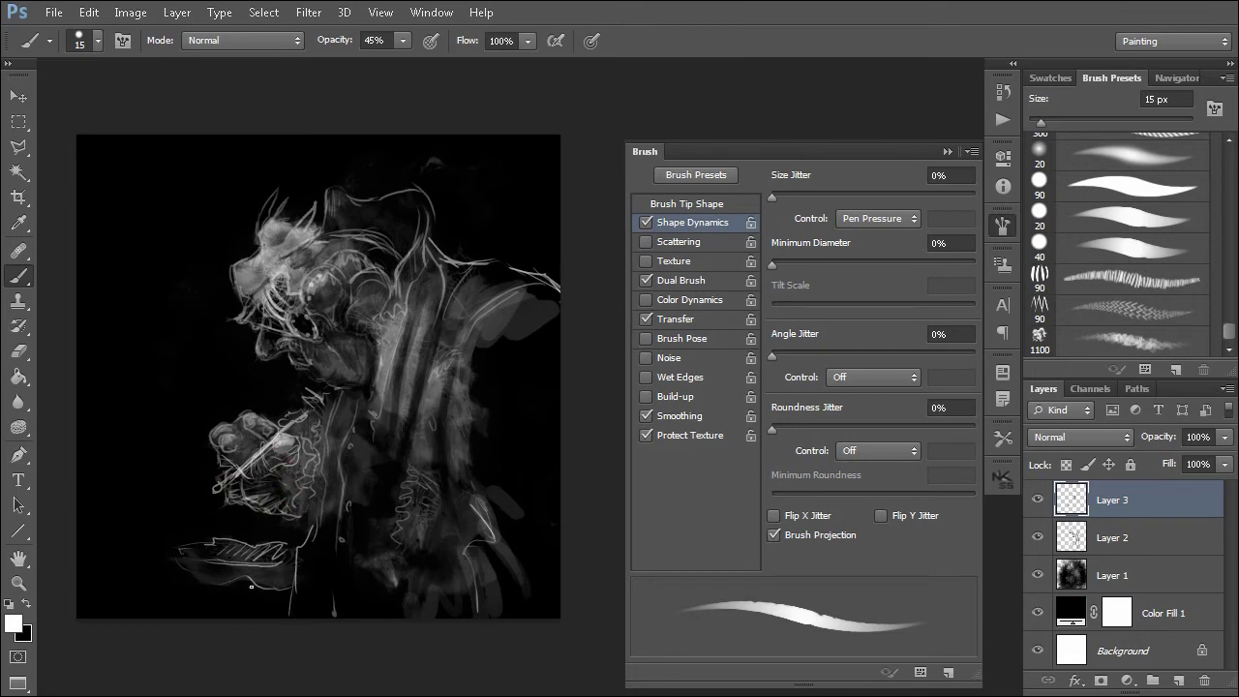
drag(251, 587, 262, 617)
key(x)
drag(257, 589, 257, 613)
Step: Sample light grey from the knuckles and stroke form lines along the rim and underside of the flat shape
alt+click(253, 587)
alt+click(284, 441)
drag(239, 567, 291, 577)
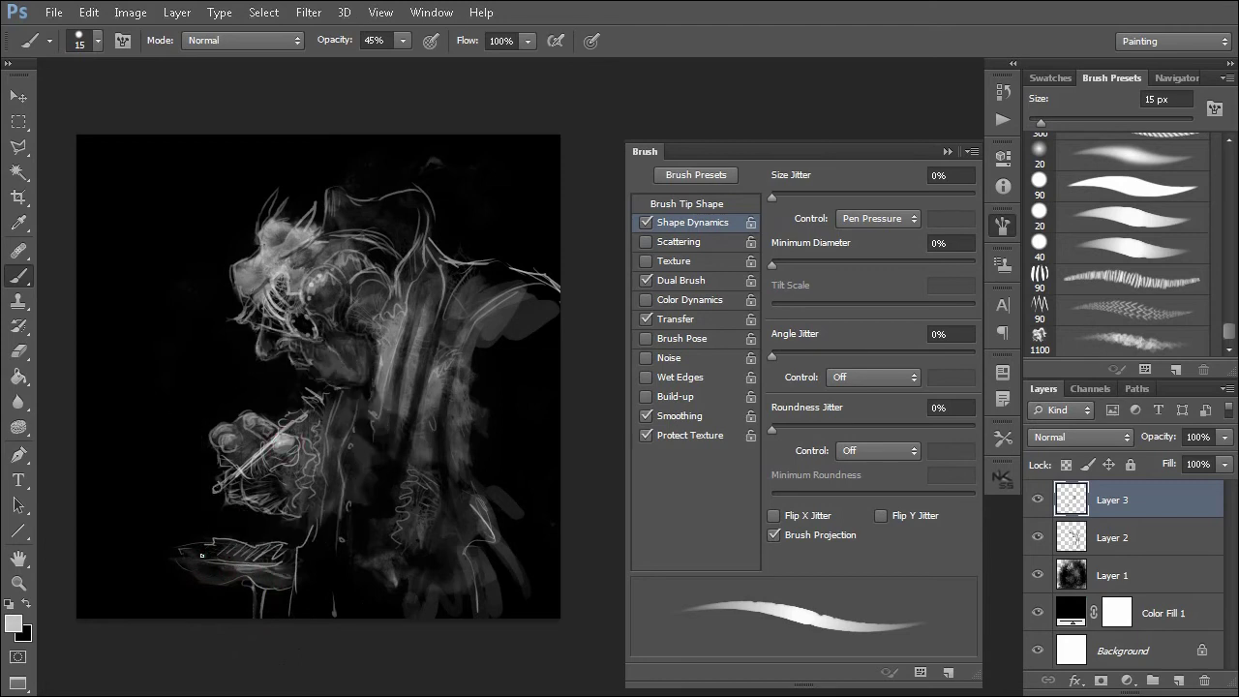
mouse_move(185, 558)
mouse_down()
mouse_move(272, 578)
mouse_move(232, 564)
mouse_move(278, 564)
mouse_move(279, 590)
mouse_move(220, 579)
mouse_up()
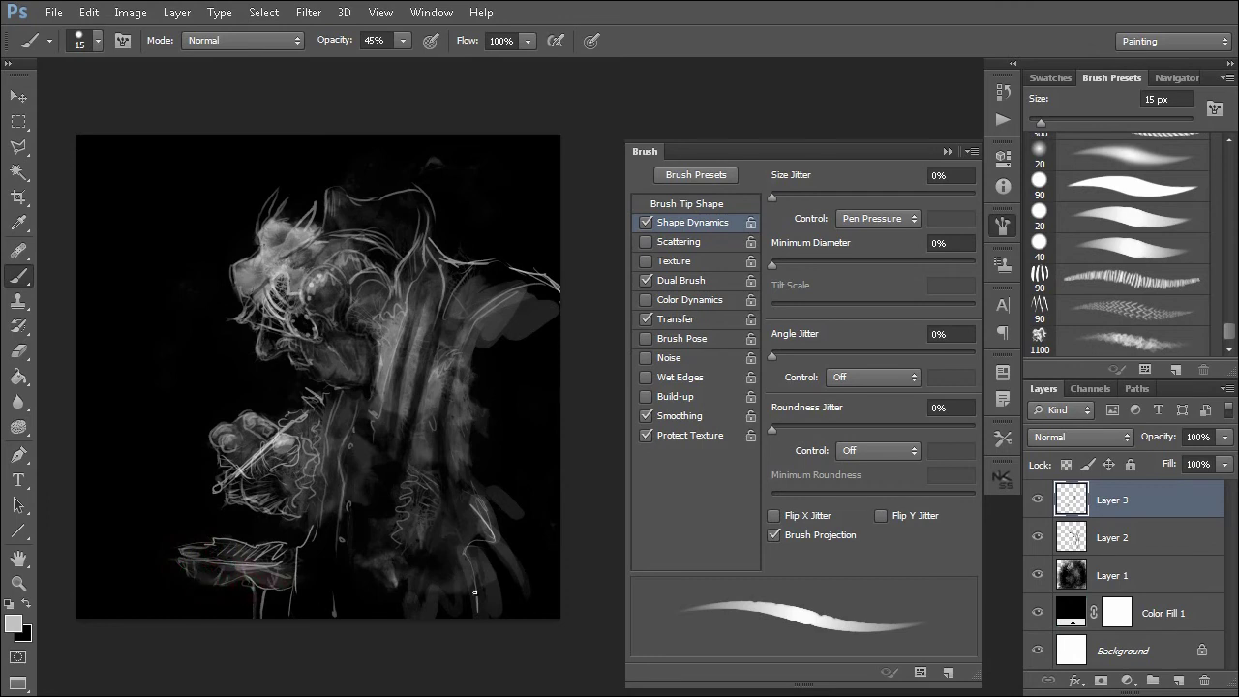
Step: Hatch light grey fold lines over the lower rear of the body, the back and the rear shoulder
drag(473, 546, 492, 531)
drag(469, 428, 475, 489)
mouse_move(486, 317)
mouse_down()
mouse_move(464, 384)
mouse_move(467, 358)
mouse_up()
mouse_move(514, 294)
mouse_down()
mouse_move(471, 345)
mouse_move(483, 345)
mouse_up()
mouse_move(528, 296)
mouse_down()
mouse_move(496, 322)
mouse_move(505, 338)
mouse_up()
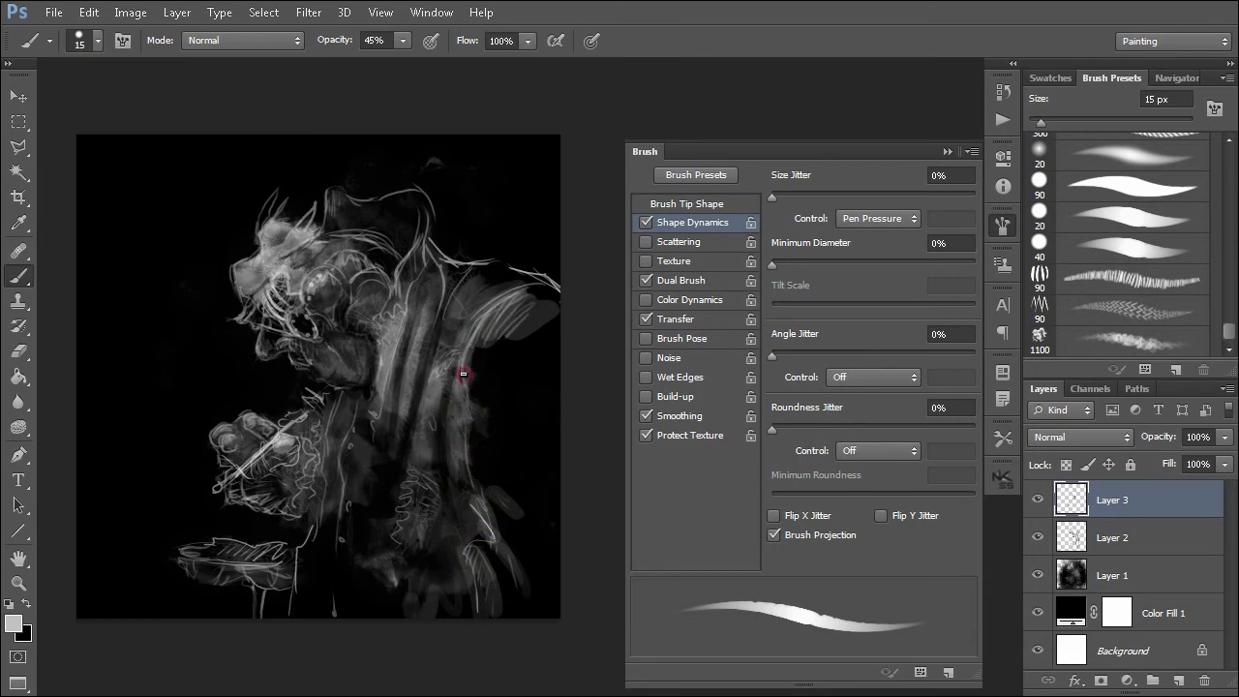
Step: Draw light grey contour and fold lines down the back edge and across the lower rear of the body
drag(464, 373, 465, 495)
mouse_move(441, 544)
mouse_down()
mouse_move(422, 573)
mouse_move(458, 553)
mouse_up()
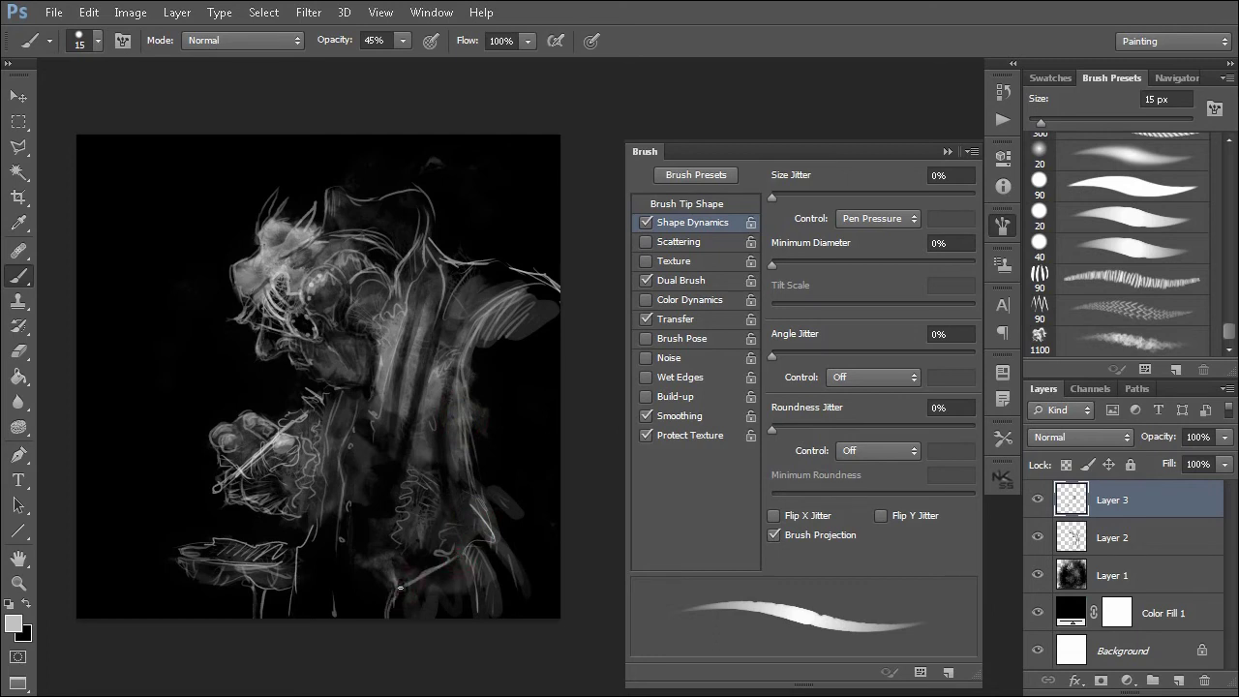
drag(433, 576, 466, 560)
mouse_move(472, 592)
mouse_down()
mouse_move(438, 611)
mouse_move(386, 604)
mouse_up()
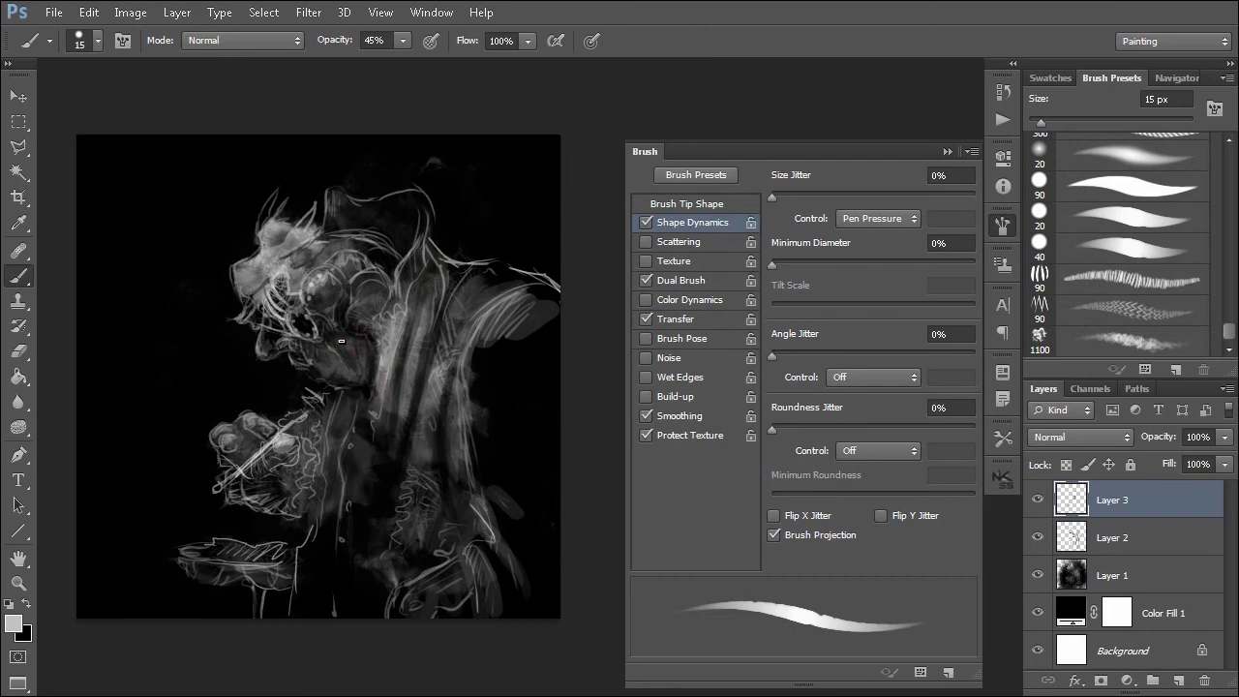
Step: Sample black and paint dark accents into the brow and upper face of the creature's head
alt+click(471, 208)
drag(289, 257, 335, 242)
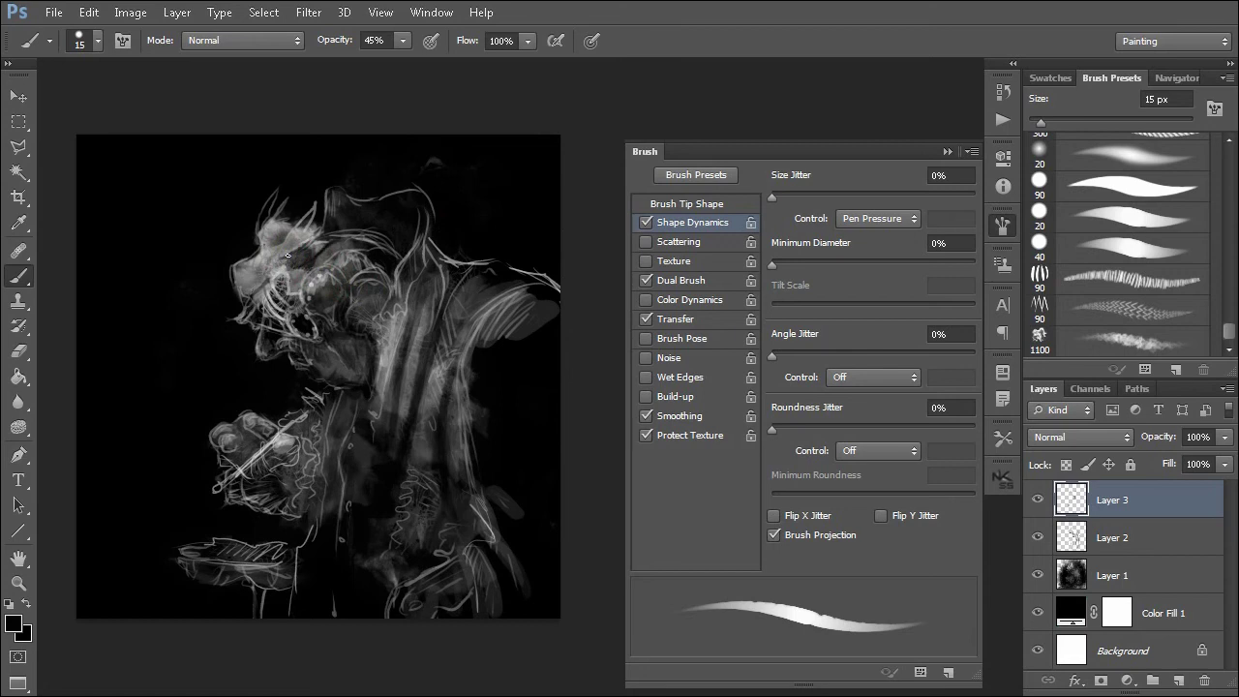
drag(288, 255, 268, 244)
Step: Sample grey from the snout, and erase the wispy spikes above the head on Layer 2 with a 90 px eraser
alt+click(250, 266)
key(e)
click(1100, 538)
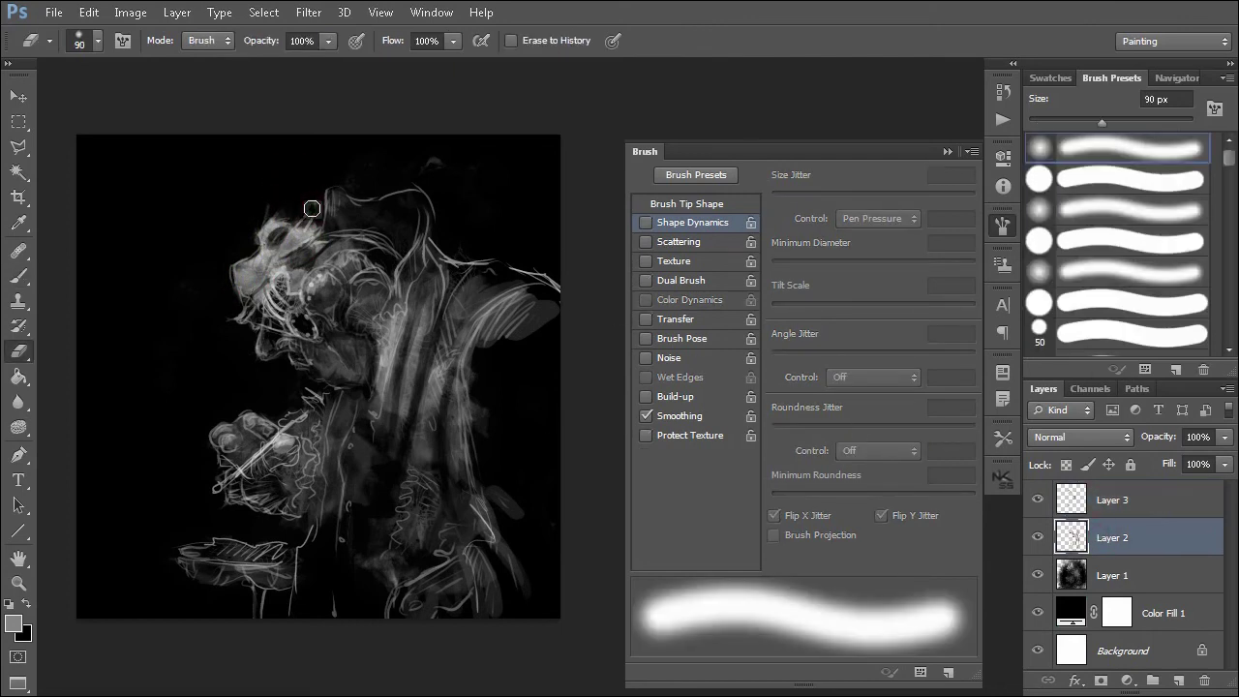
key(alt)
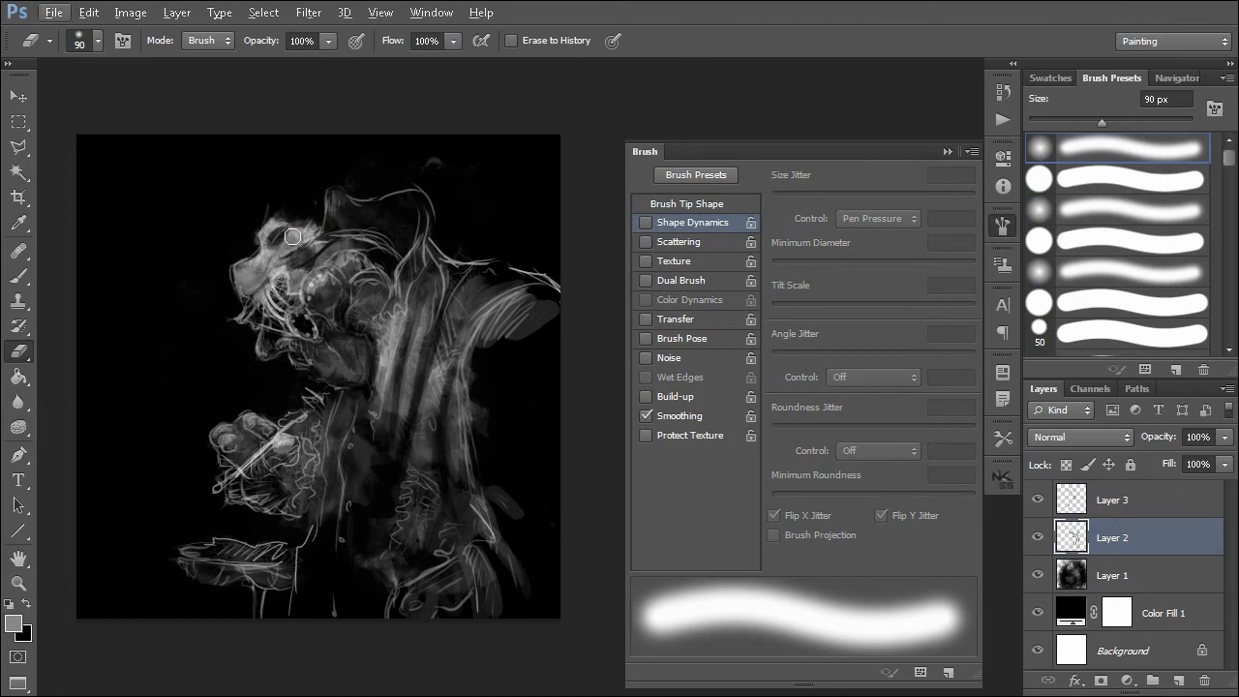
Step: Paint grey form strokes around the brow and snout on Layer 2 with the 15 px brush
key(b)
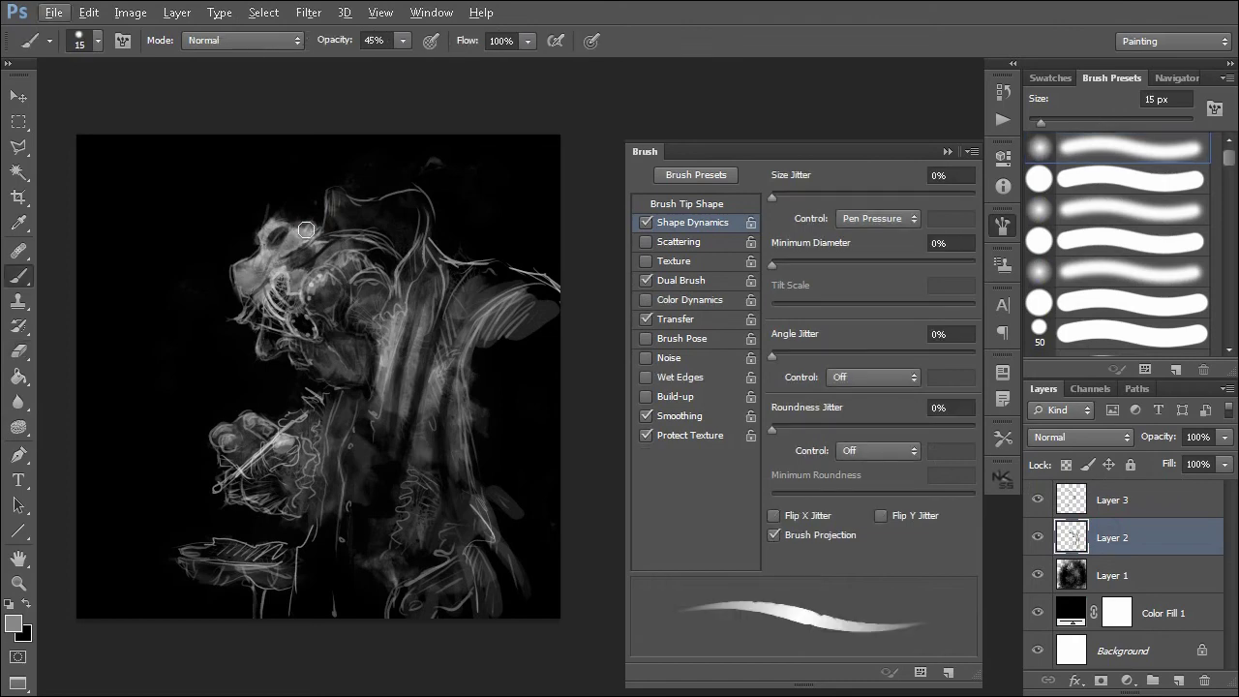
mouse_move(264, 256)
mouse_down()
mouse_move(274, 228)
mouse_move(261, 244)
mouse_move(283, 244)
mouse_up()
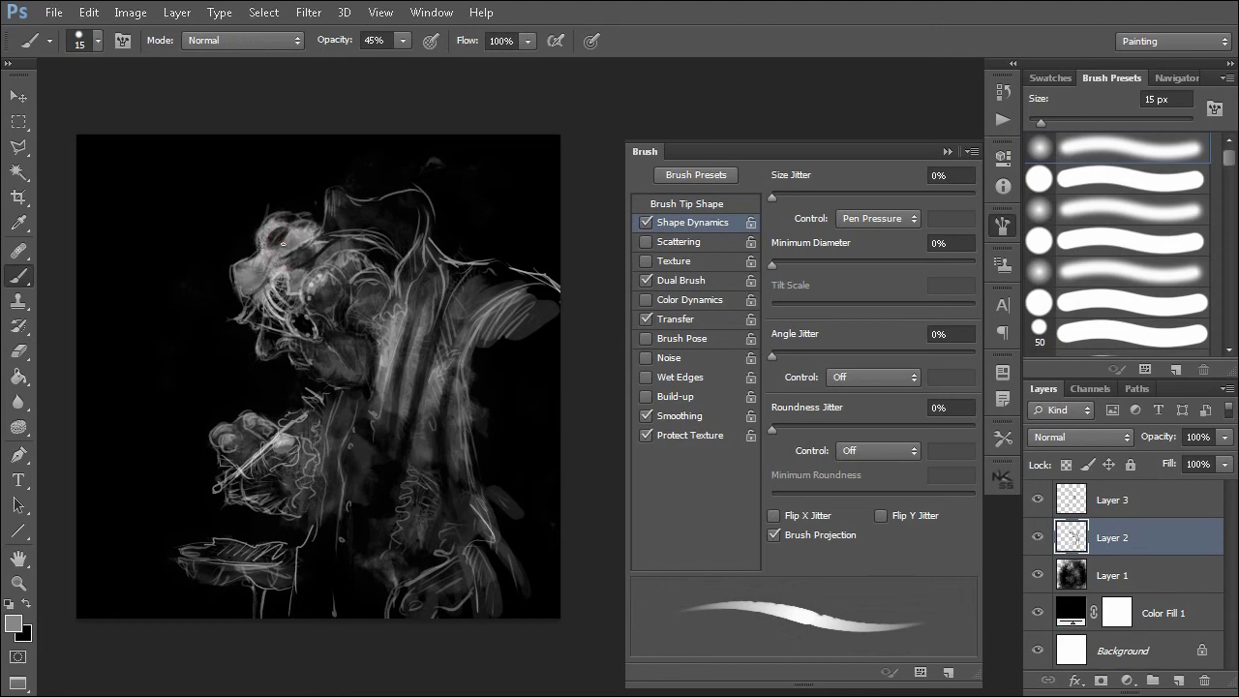
drag(247, 274, 248, 272)
Step: Choose the soft textured 400 px brush preset, reduce it to 200 px and paint a puff of smoke rising above the head
mouse_move(1229, 159)
mouse_down()
mouse_move(1234, 325)
mouse_move(1234, 266)
mouse_up()
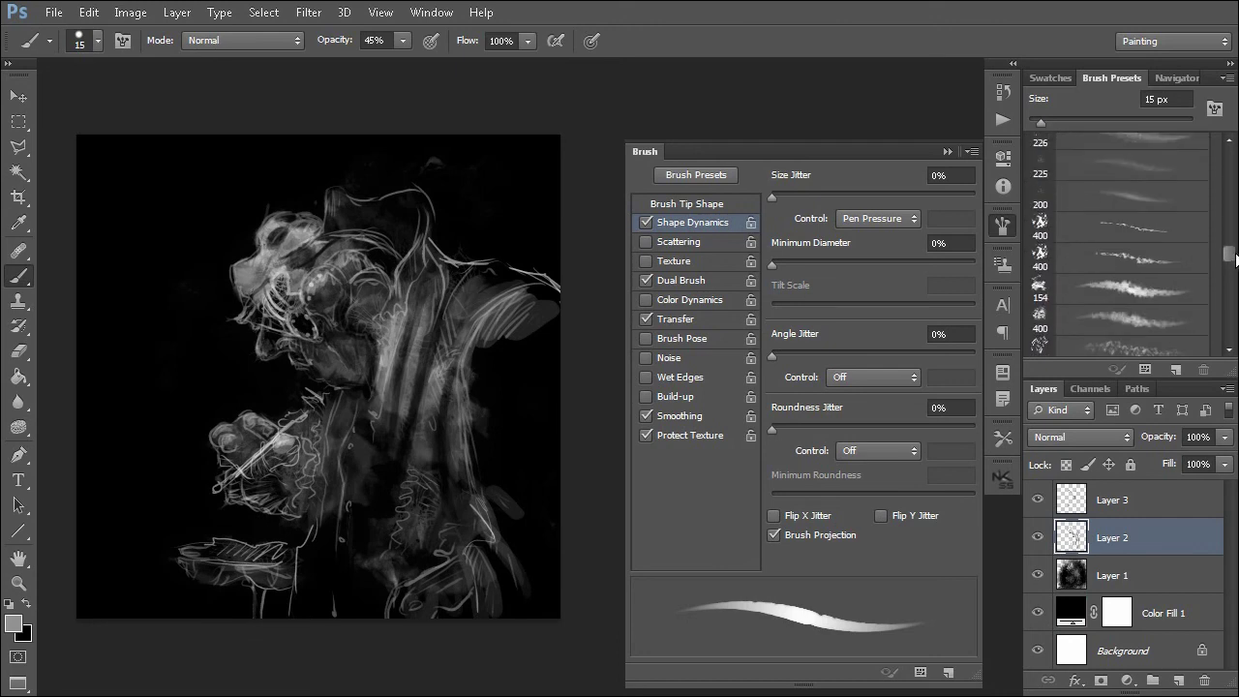
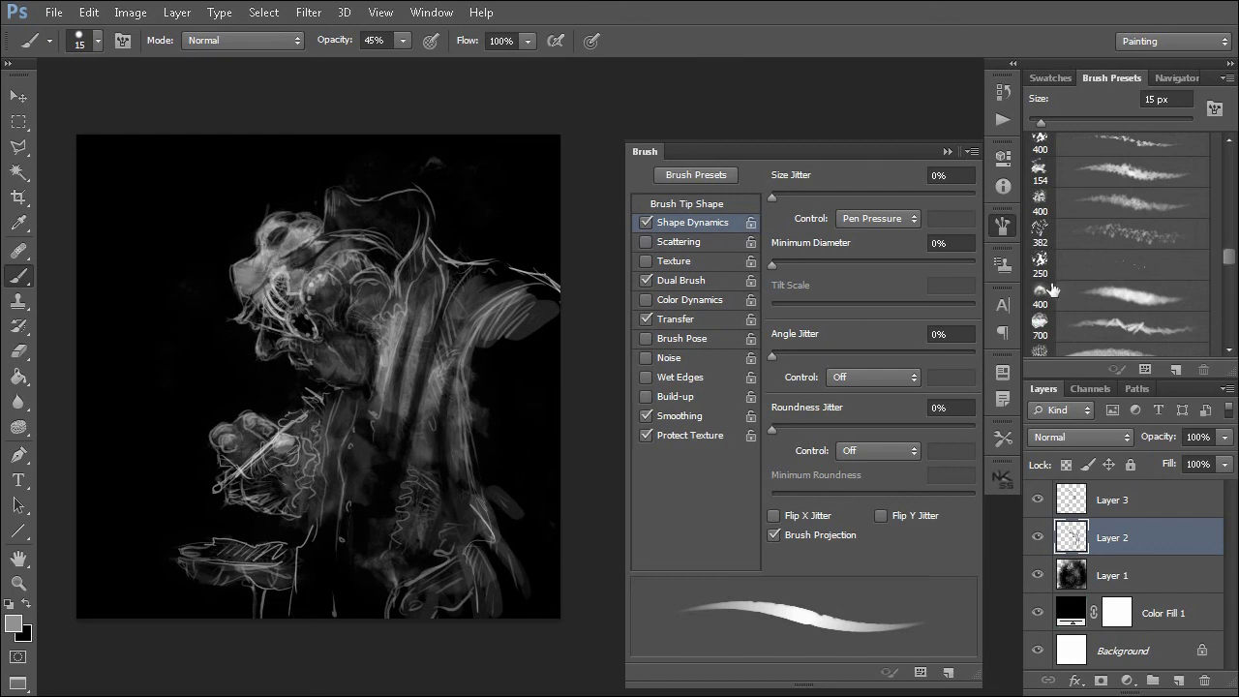
click(1052, 291)
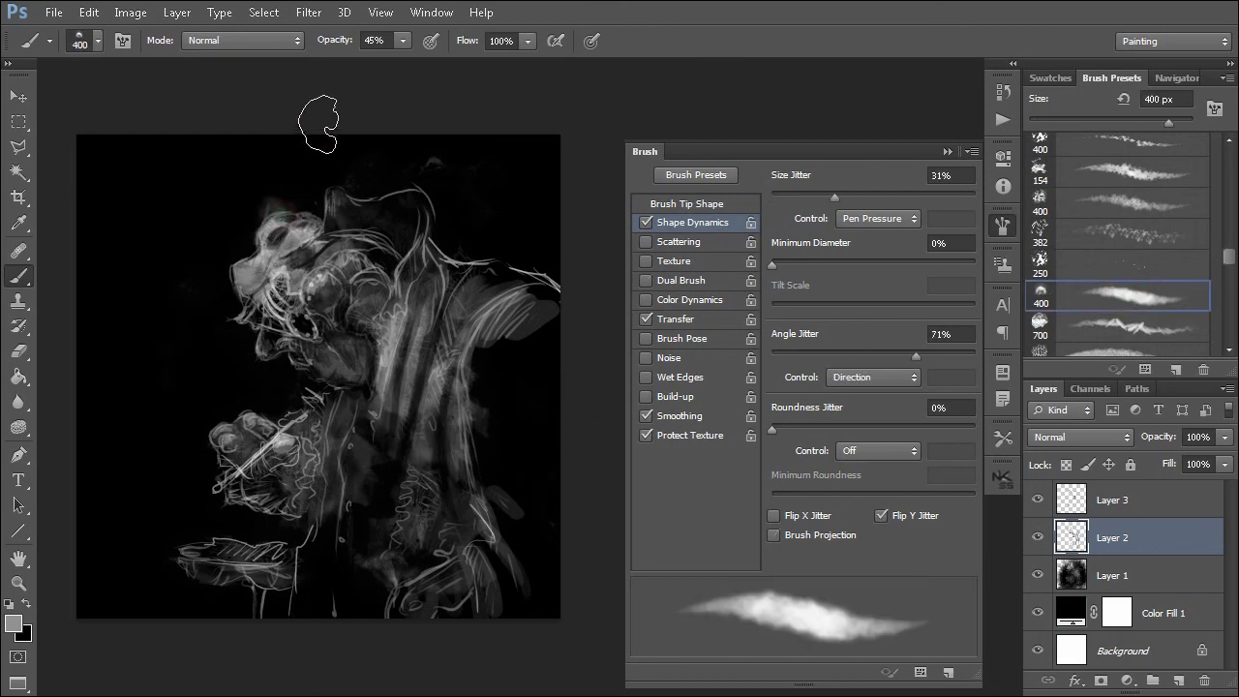
key(bracketleft)
key(bracketleft)
key(bracketleft)
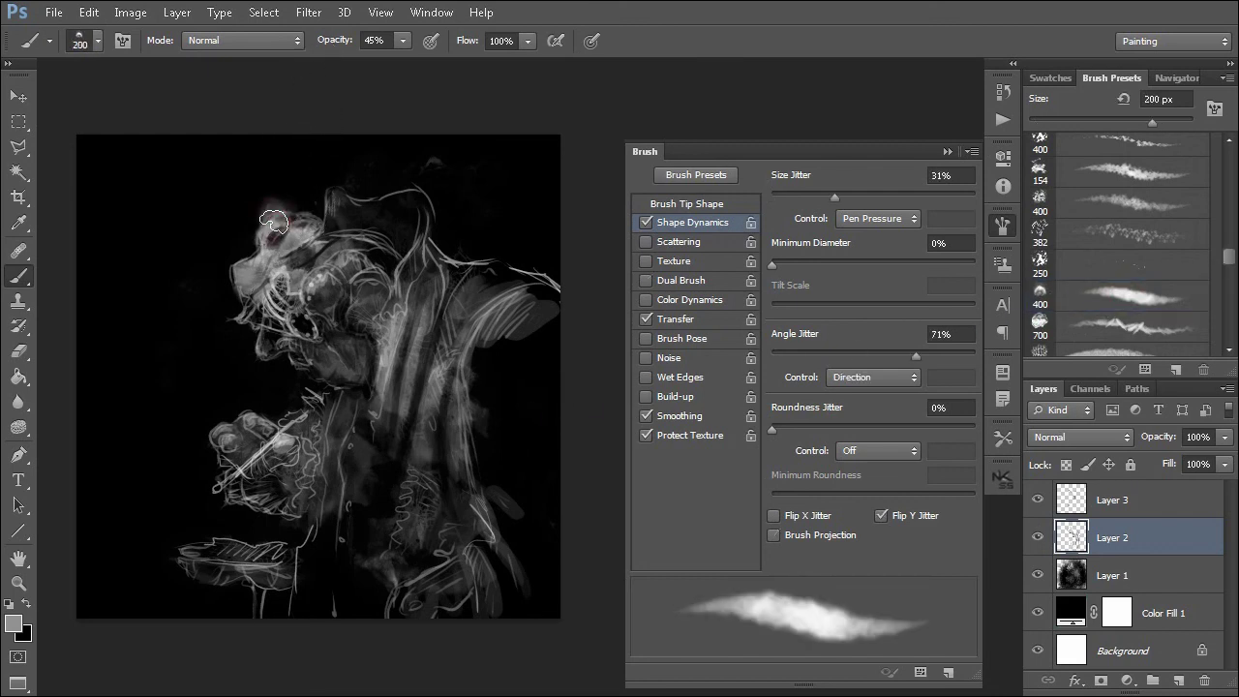
mouse_move(273, 223)
mouse_down()
mouse_move(254, 140)
mouse_move(273, 223)
mouse_move(288, 140)
mouse_move(271, 184)
mouse_up()
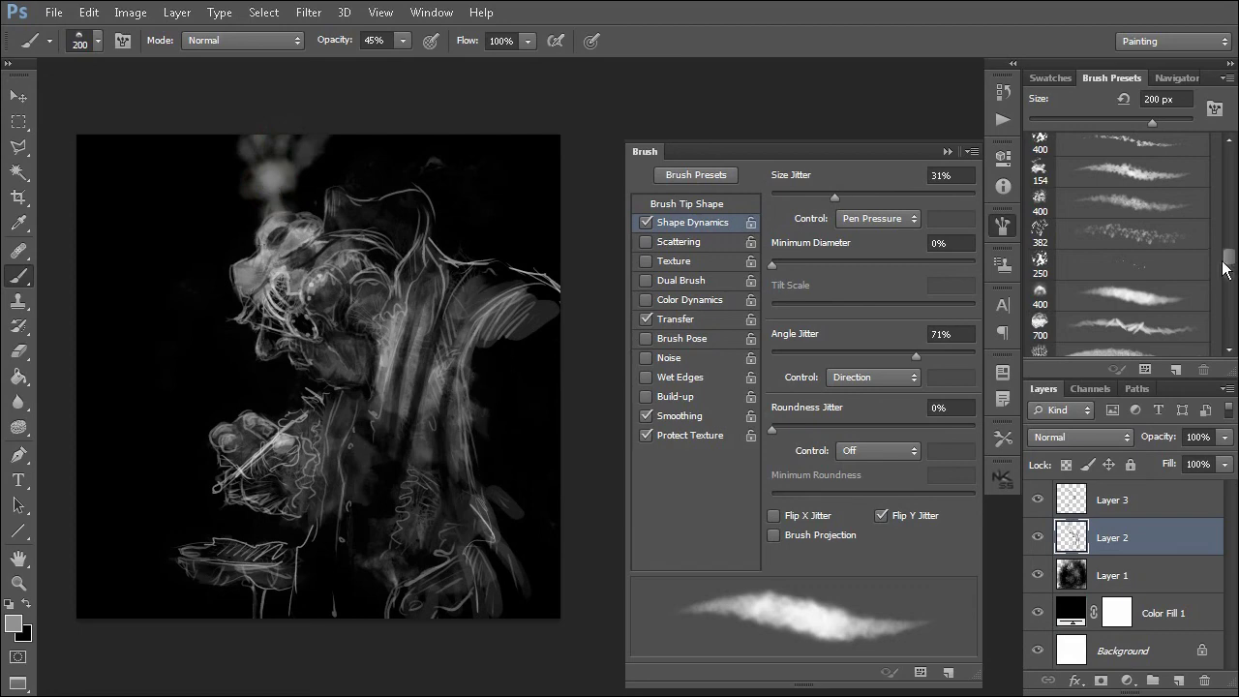
Step: Paint faint grey strokes behind the creature's back with the 40 px preset enlarged to 100 px at 10% opacity
drag(1225, 269, 1225, 340)
click(1137, 249)
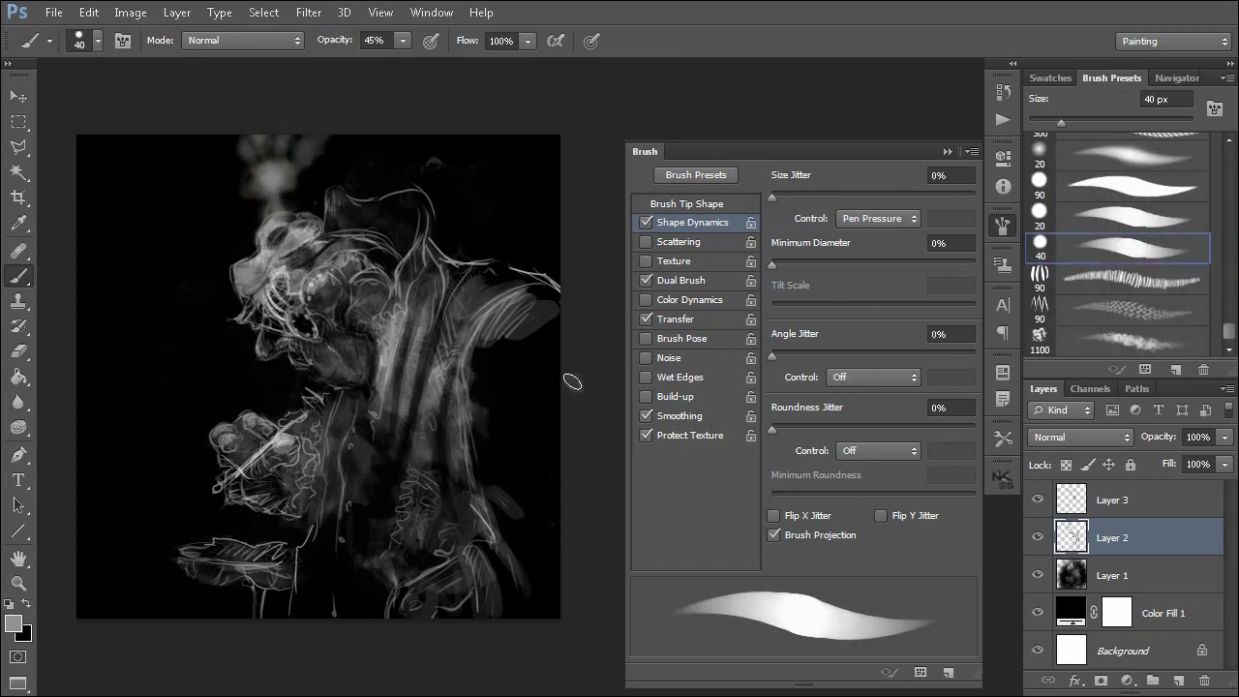
key(bracketright)
key(bracketright)
key(bracketright)
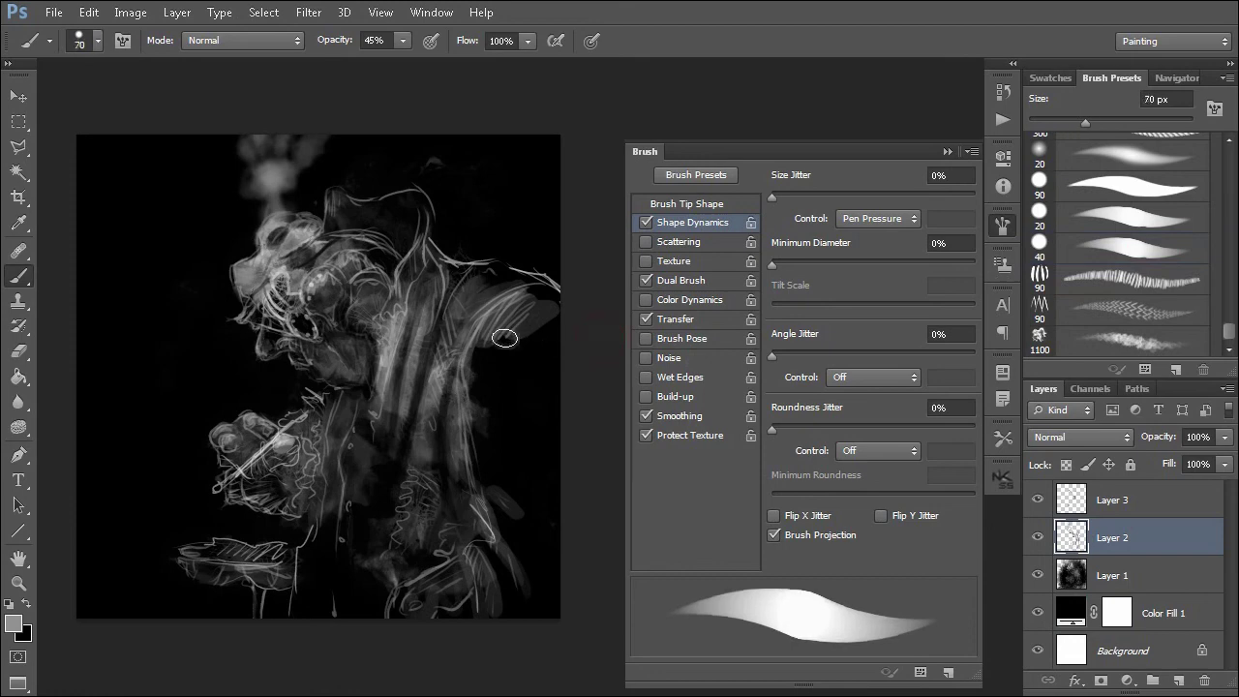
key(bracketright)
key(bracketright)
key(bracketright)
key(1)
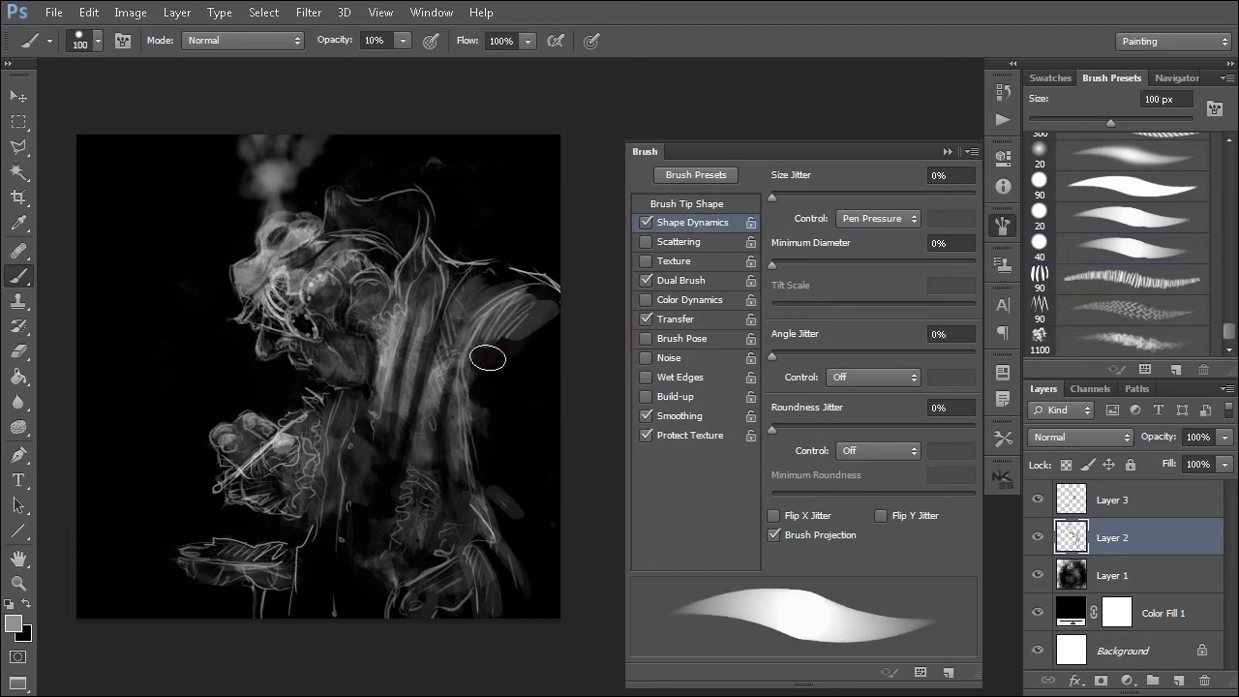
mouse_move(488, 360)
mouse_down()
mouse_move(488, 405)
mouse_move(511, 349)
mouse_move(491, 360)
mouse_move(506, 461)
mouse_move(491, 473)
mouse_move(513, 505)
mouse_up()
drag(545, 334, 549, 459)
drag(525, 547, 526, 611)
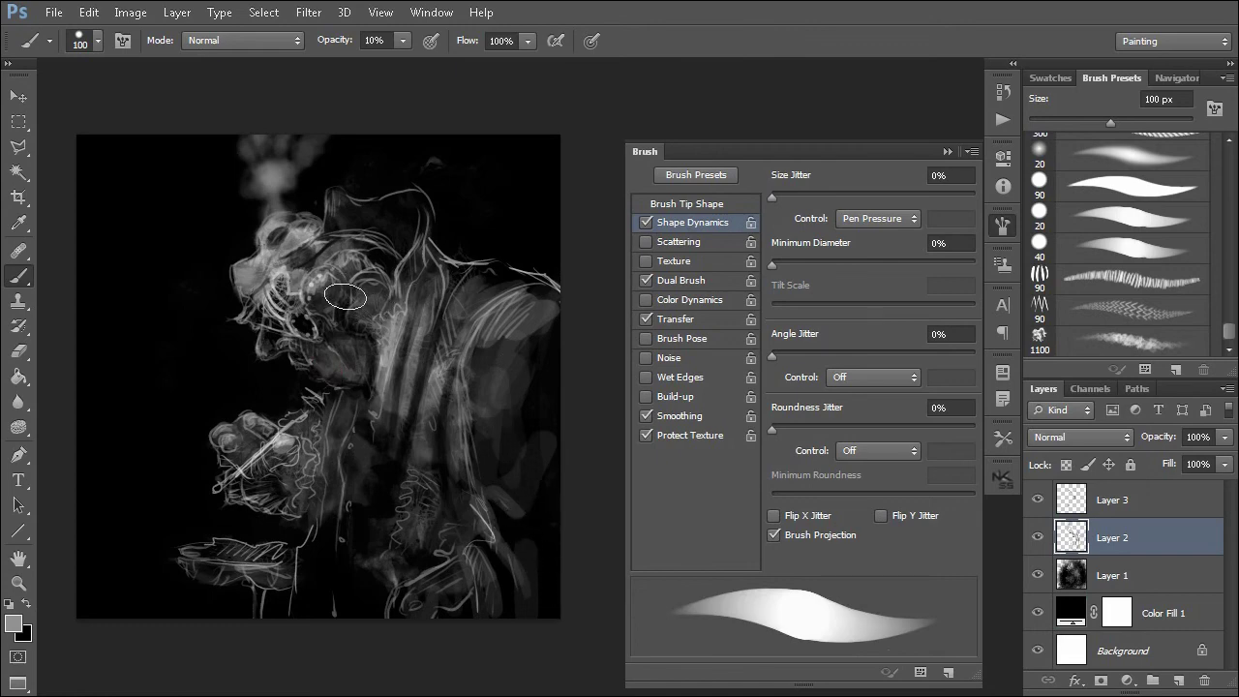
Step: Paint black round holes into the side of the head with a 25 px brush at 100% opacity, using sampled black
key(bracketleft)
key(bracketleft)
key(bracketleft)
key(bracketleft)
key(bracketleft)
key(bracketleft)
key(bracketleft)
key(bracketleft)
key(bracketleft)
key(bracketleft)
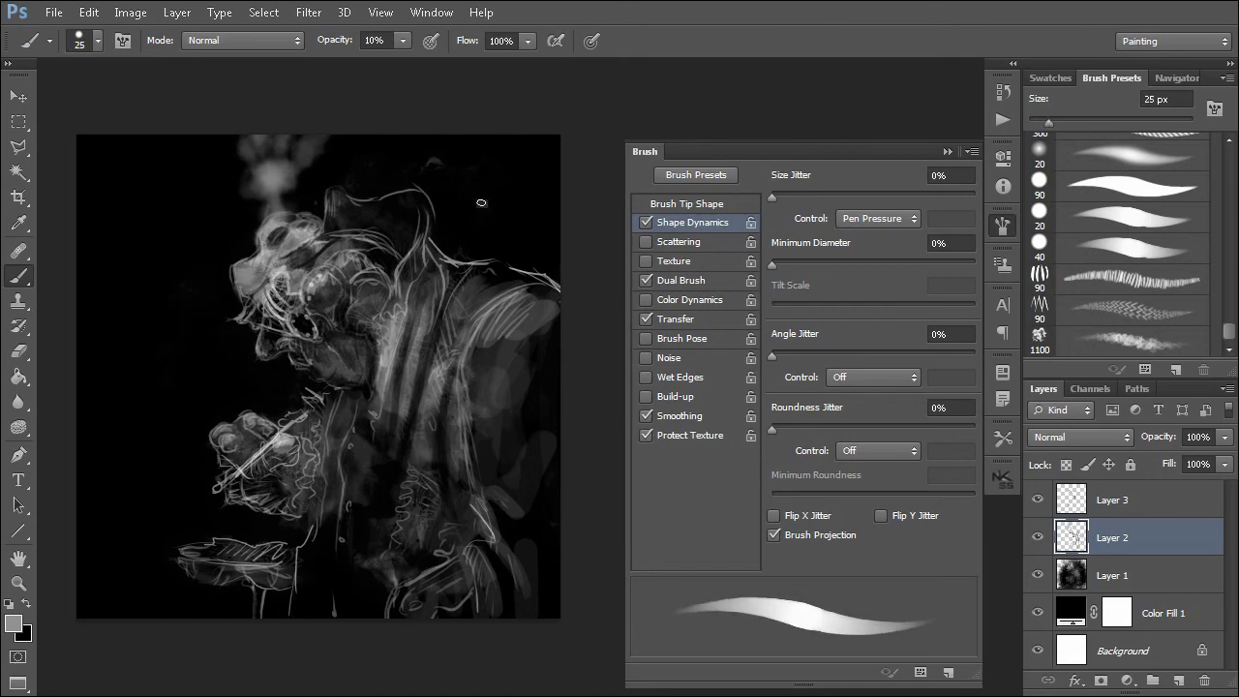
alt+click(485, 206)
key(0)
mouse_move(320, 306)
mouse_down()
mouse_move(369, 295)
mouse_move(357, 338)
mouse_move(350, 266)
mouse_up()
click(361, 321)
drag(361, 320, 359, 315)
Step: Add a new layer above Layer 3 and draw fine light grey strokes inside the head's black holes with an 8 px brush
click(1178, 680)
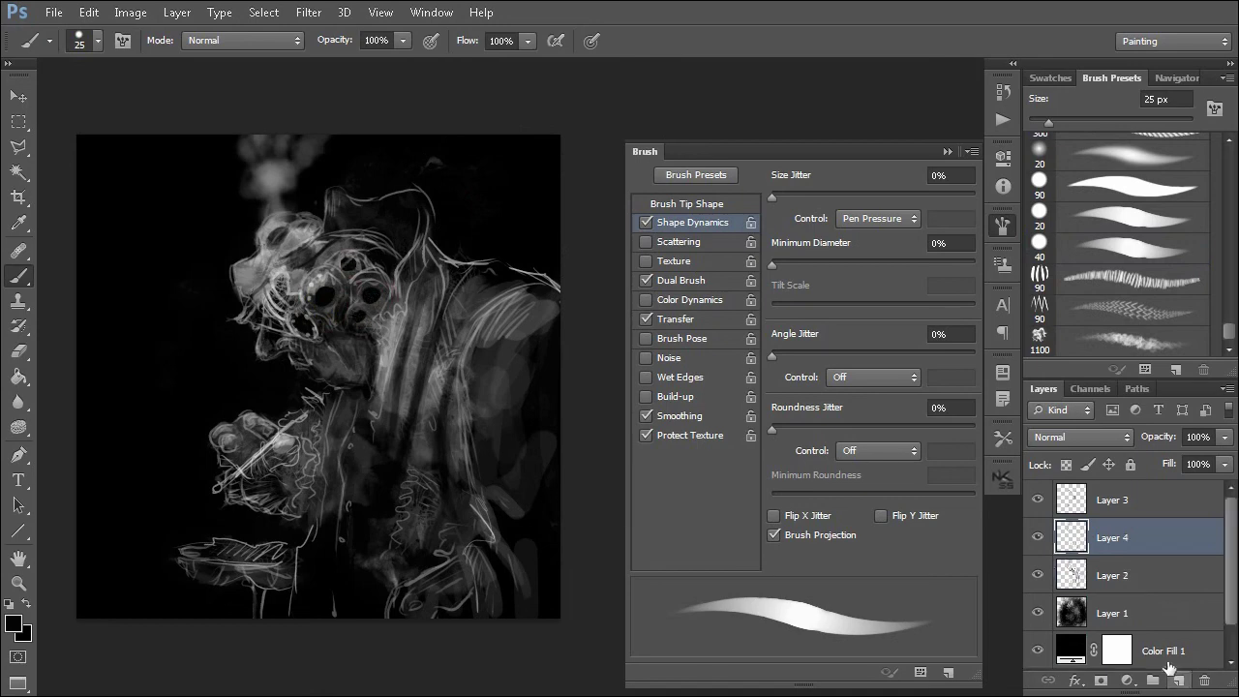
drag(1120, 540, 1122, 486)
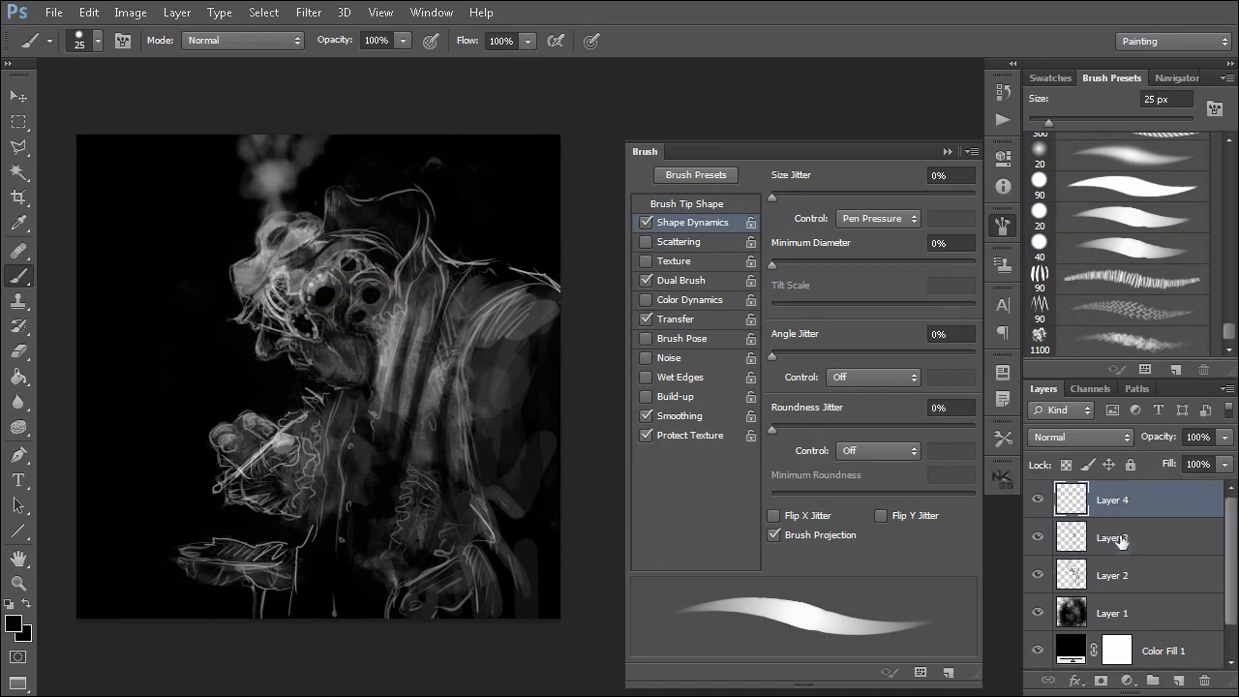
alt+click(311, 284)
key(bracketleft)
key(bracketleft)
key(bracketleft)
key(bracketleft)
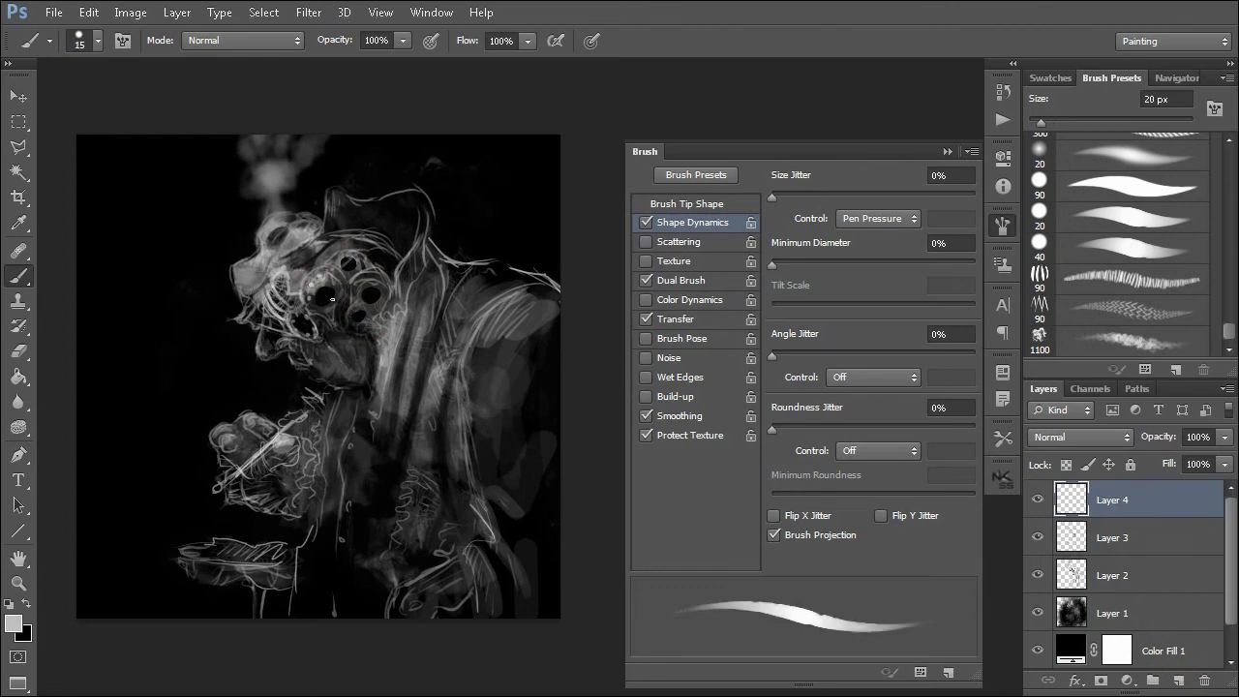
drag(322, 290, 327, 289)
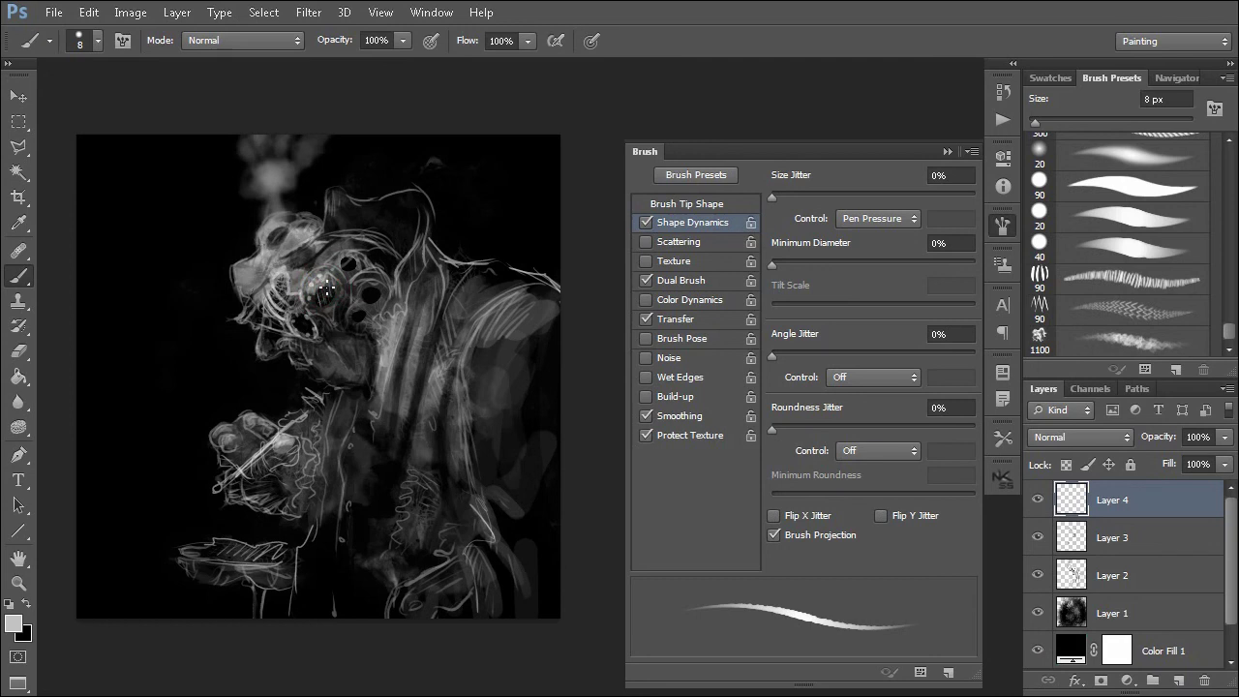
drag(362, 287, 375, 293)
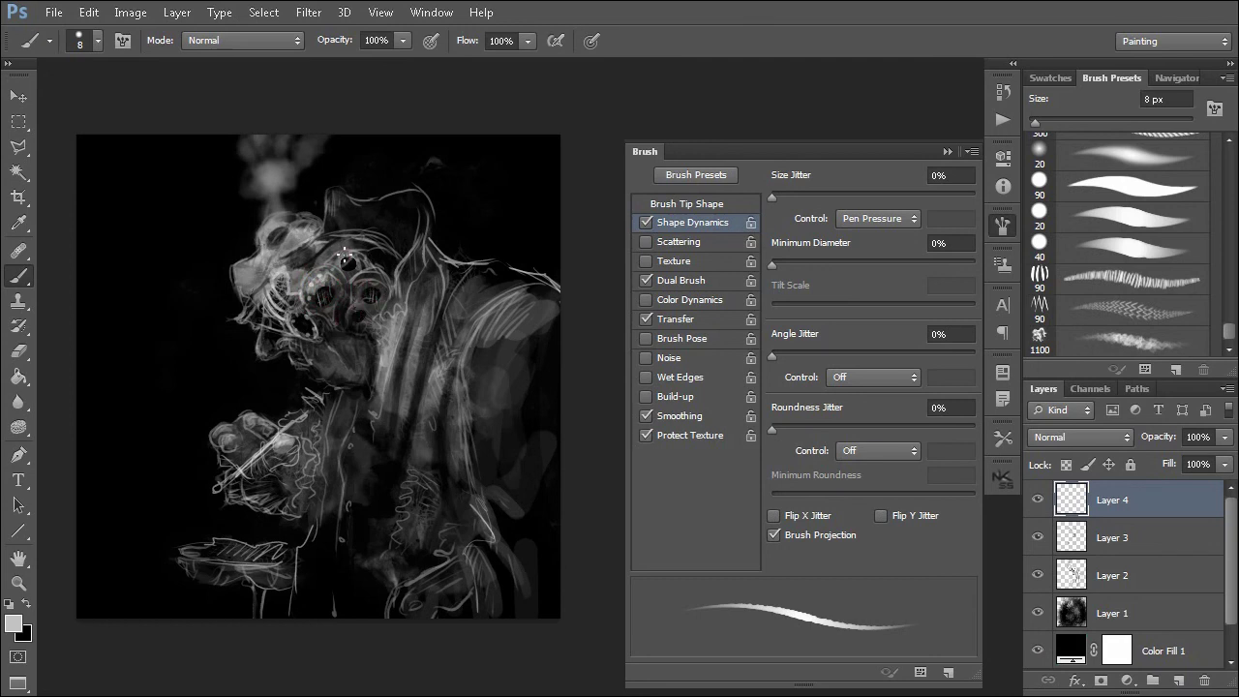